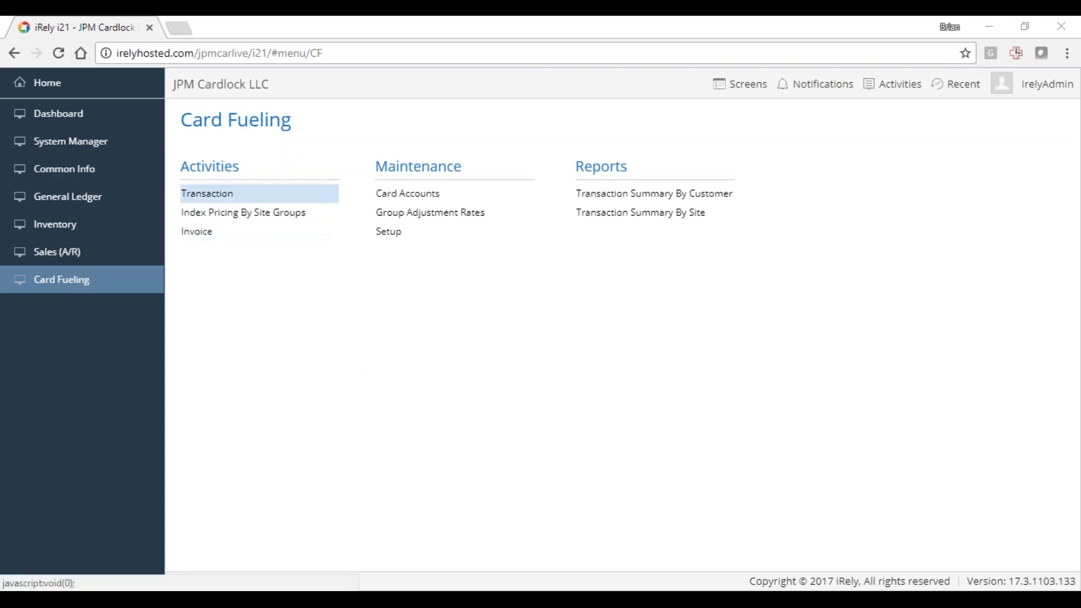
- Open the card fueling transactions and batch-delete all unposted ones
{"action": "left_click", "coordinate": [231, 198]}
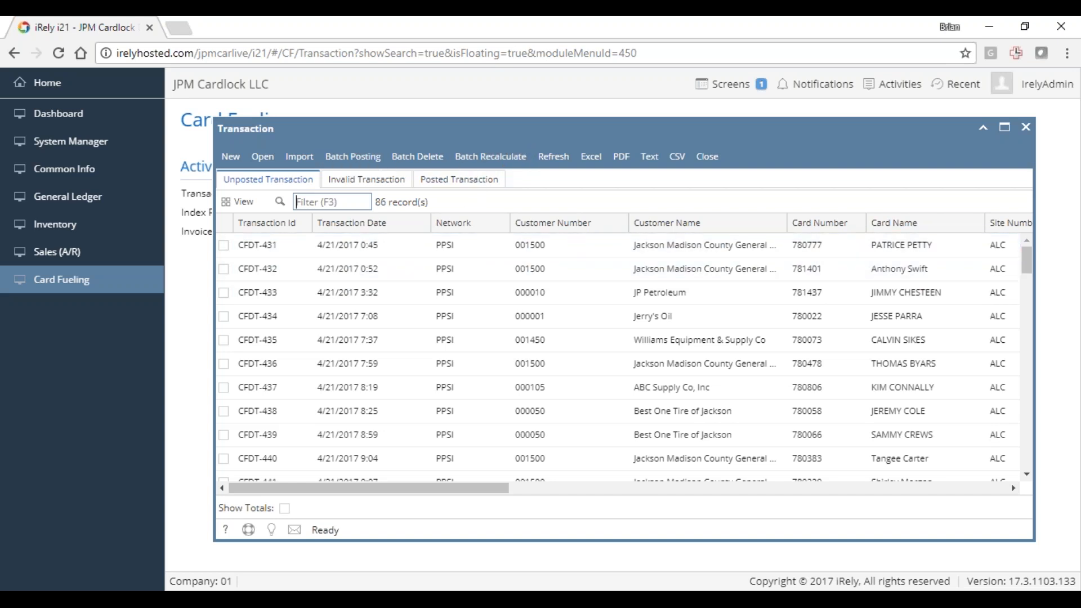
{"action": "left_click", "coordinate": [414, 161]}
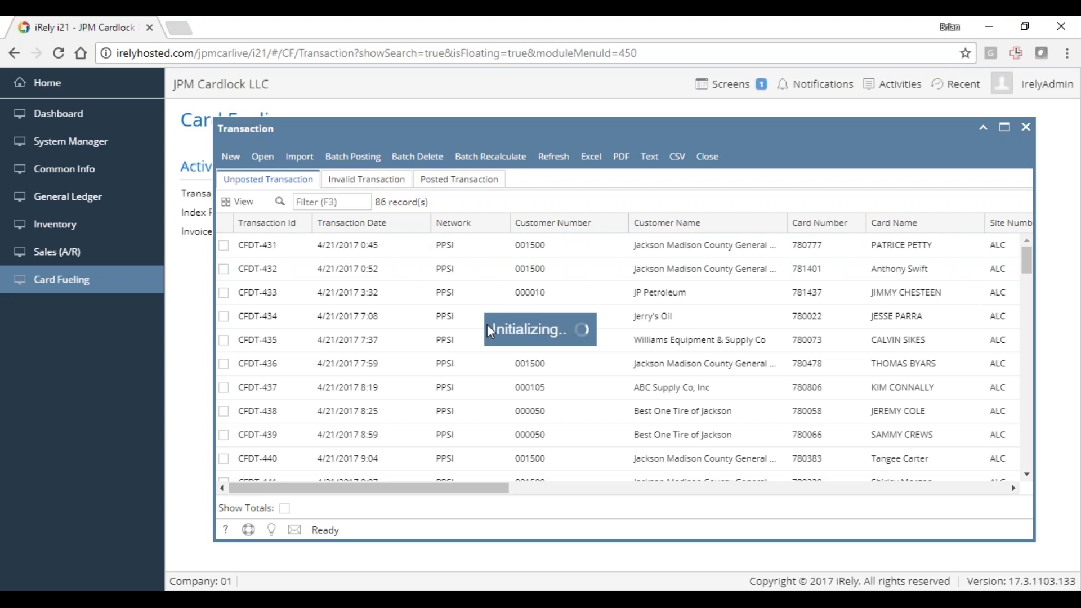
{"action": "left_click", "coordinate": [364, 281]}
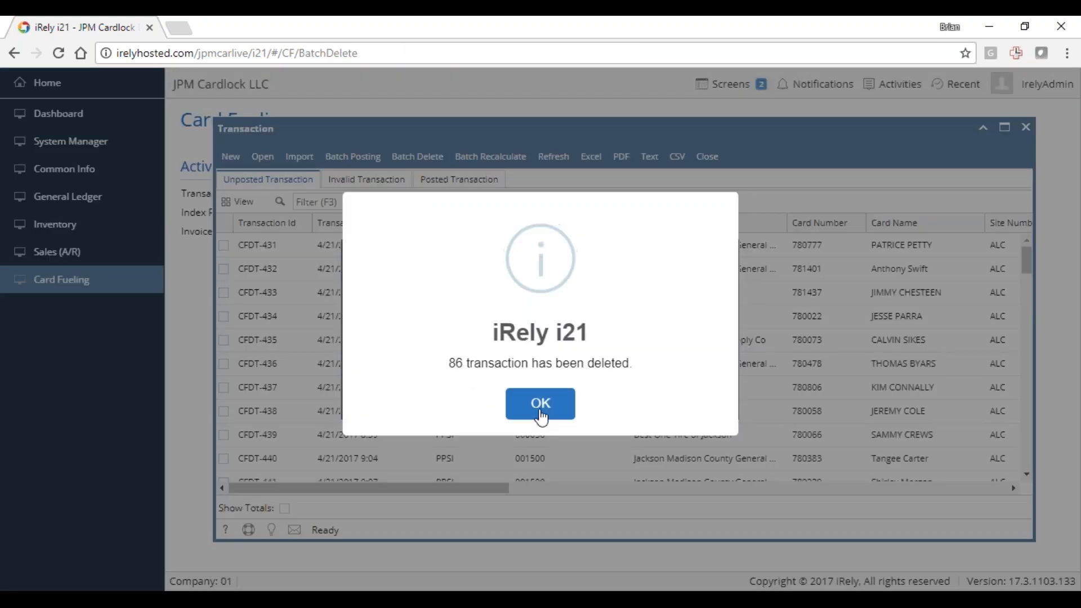
{"action": "left_click", "coordinate": [512, 404]}
{"action": "left_click", "coordinate": [401, 280]}
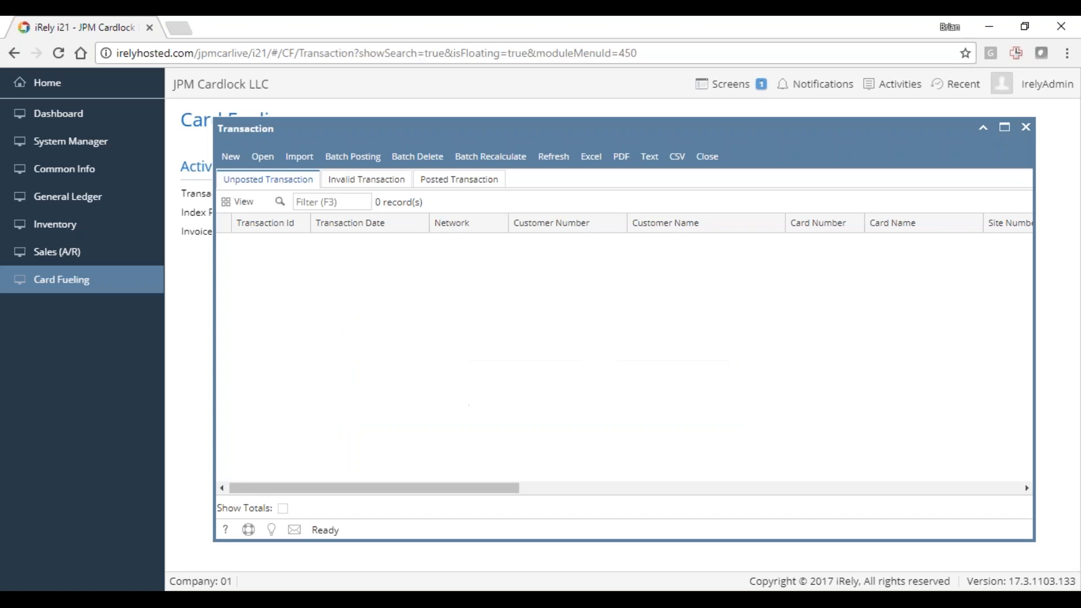
- Start a transaction import for the PPSI network and choose LOCBILL.B01 from the installs/jpm folder as the source file
{"action": "left_click", "coordinate": [299, 158]}
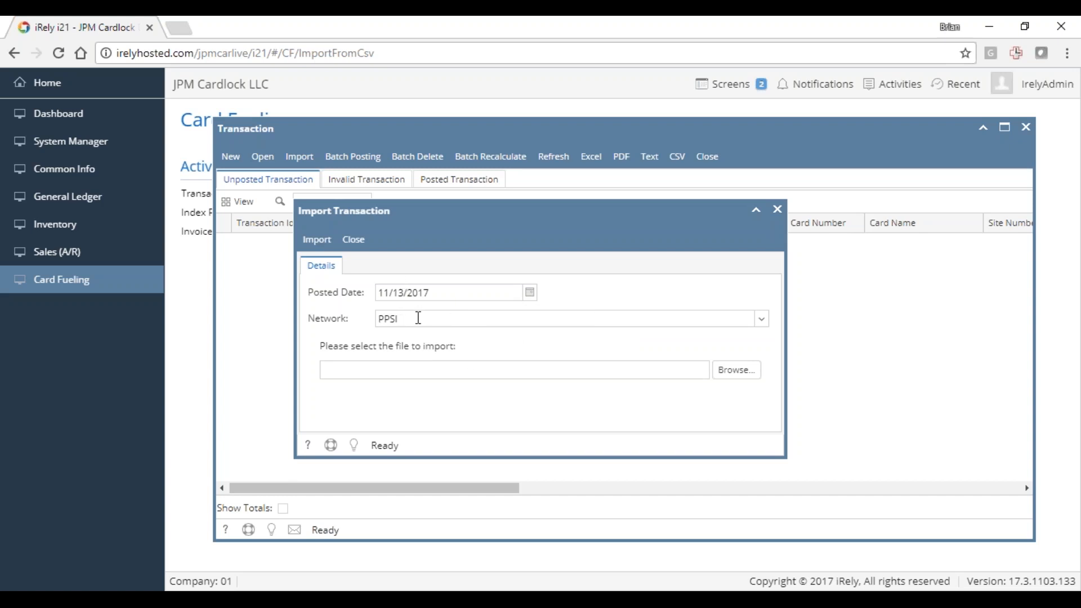
{"action": "left_click", "coordinate": [736, 371]}
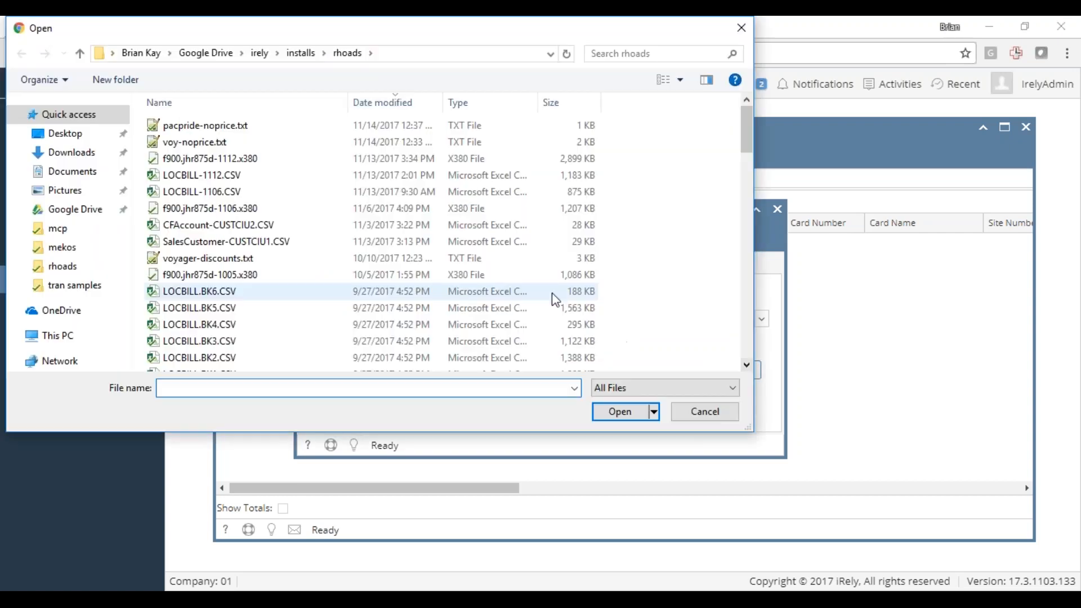
{"action": "left_click", "coordinate": [299, 53]}
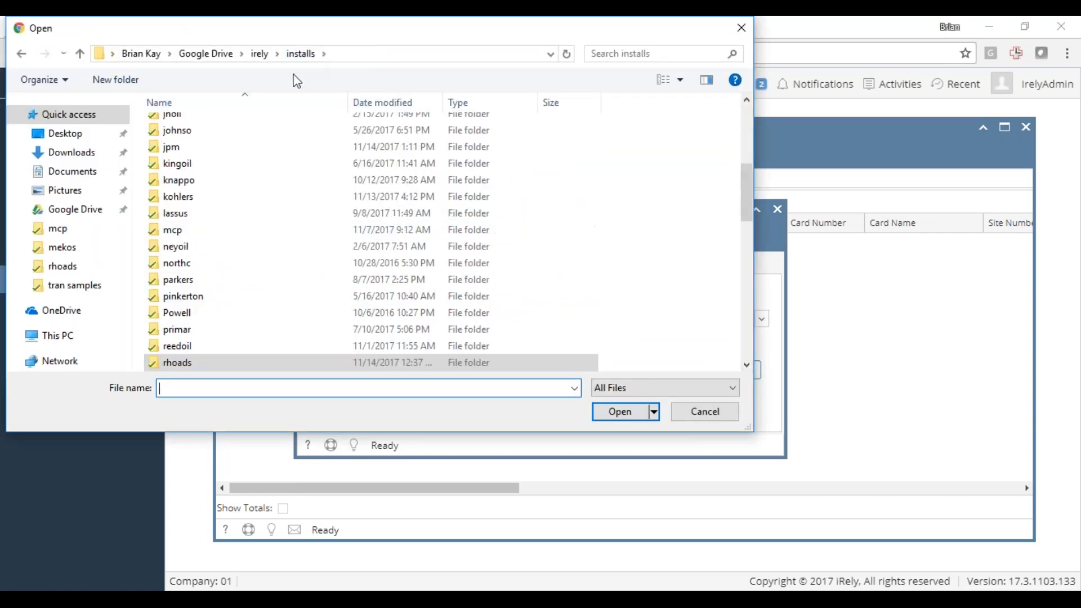
{"action": "double_click", "coordinate": [177, 147]}
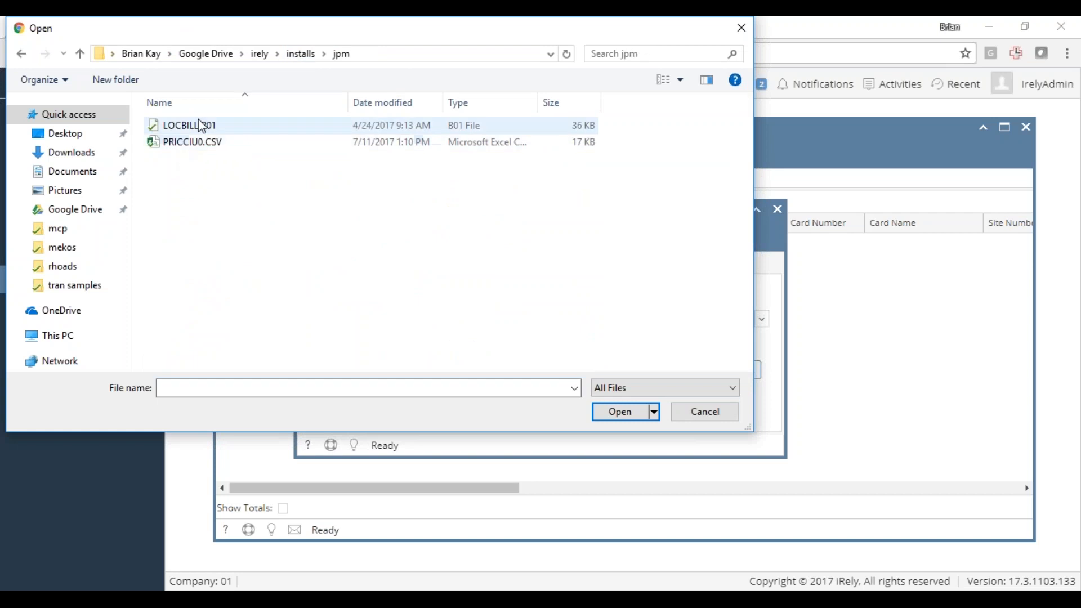
{"action": "double_click", "coordinate": [202, 130]}
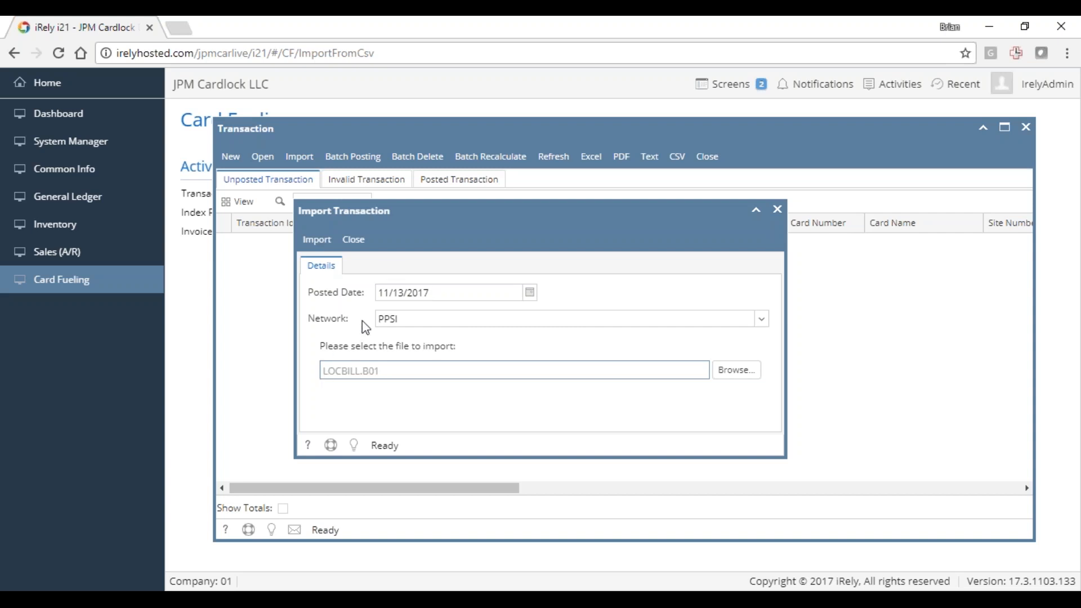
- Import the selected file with posted date 11/13/2017, close the import logs and refresh the unposted transactions
{"action": "left_click", "coordinate": [448, 290]}
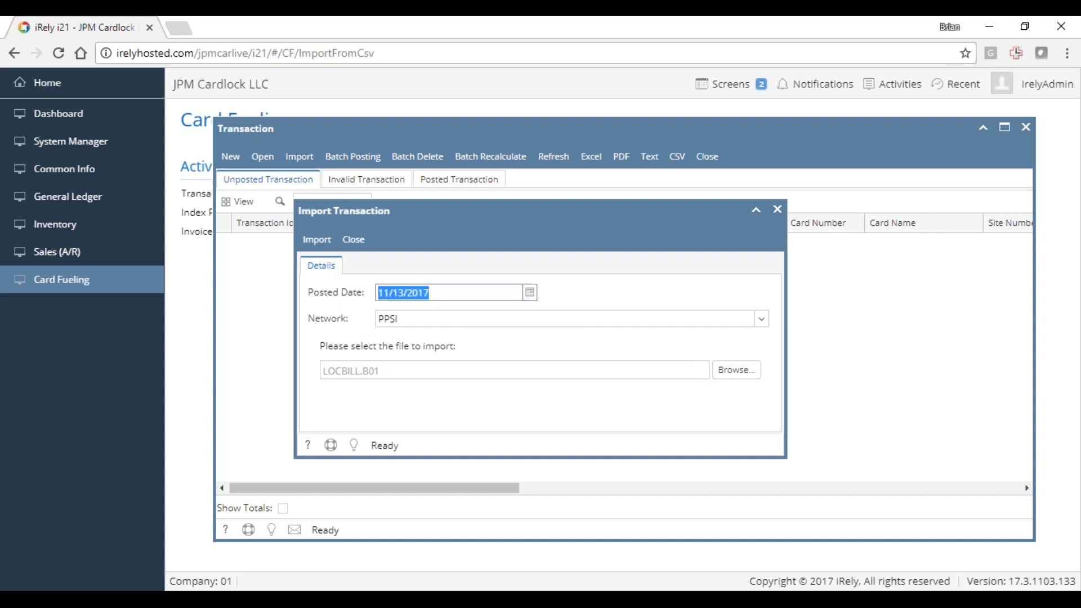
{"action": "left_click", "coordinate": [452, 290]}
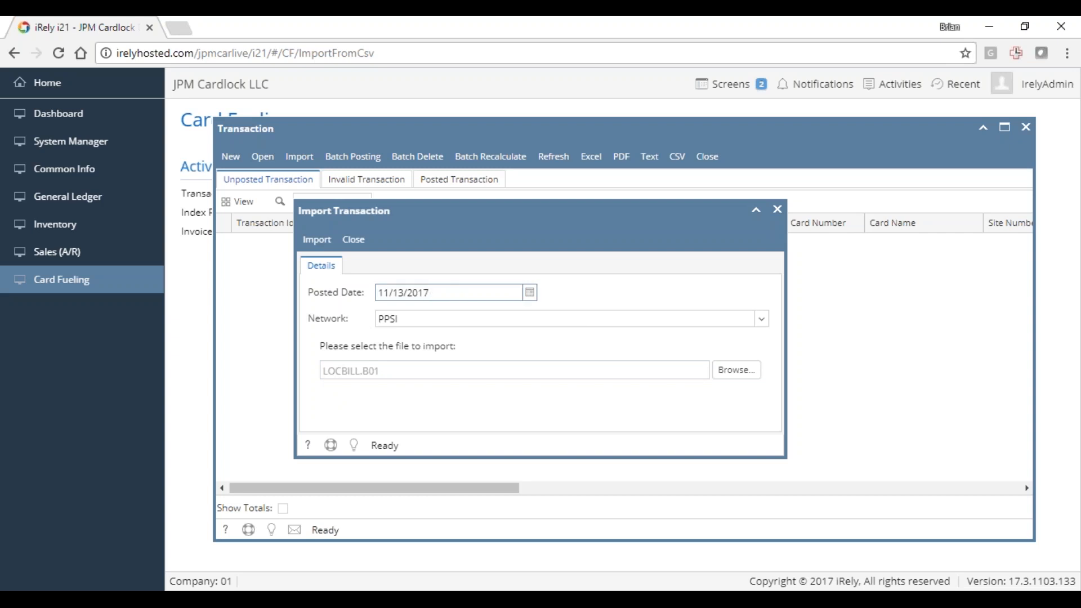
{"action": "left_click", "coordinate": [317, 240]}
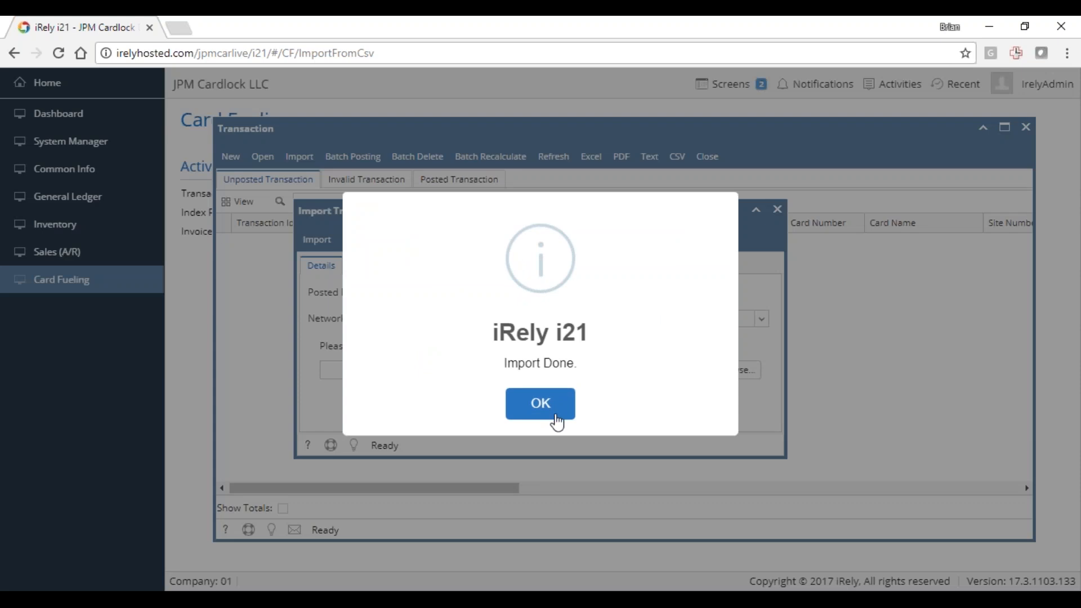
{"action": "left_click", "coordinate": [552, 407]}
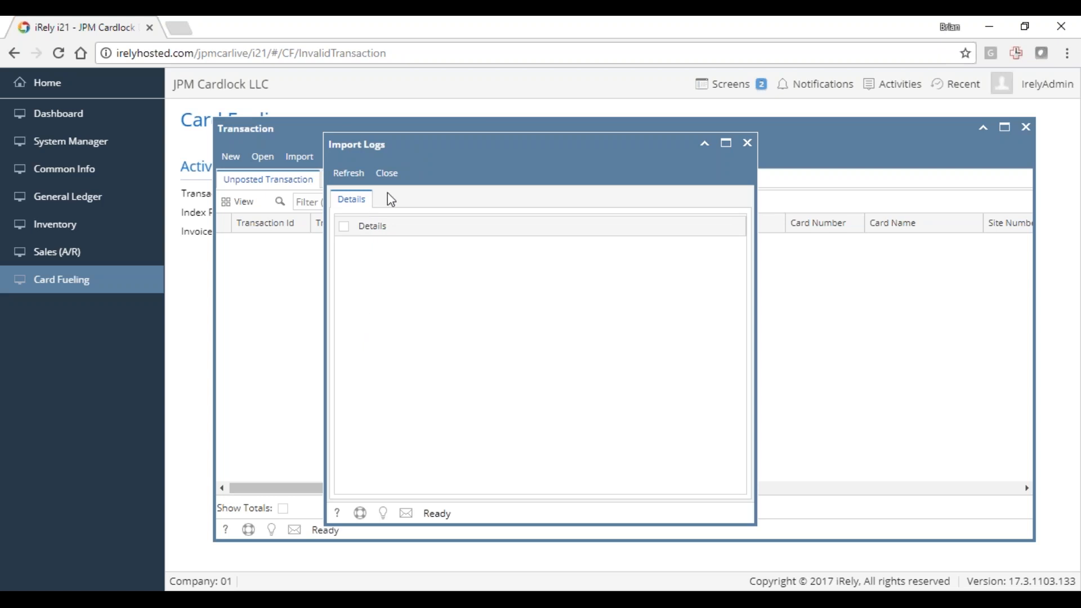
{"action": "left_click", "coordinate": [387, 173]}
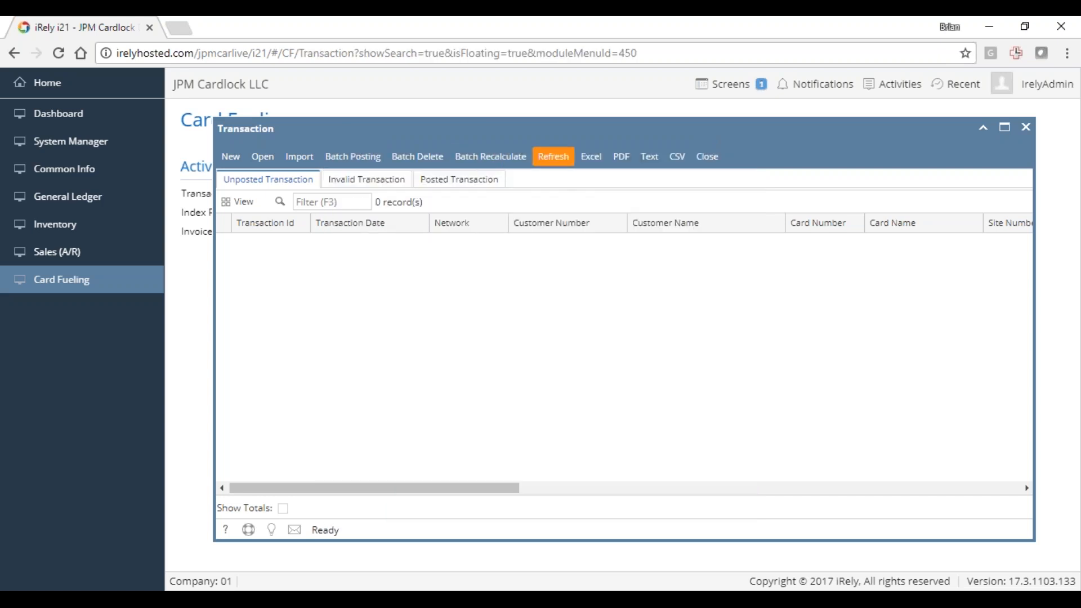
{"action": "left_click", "coordinate": [553, 156]}
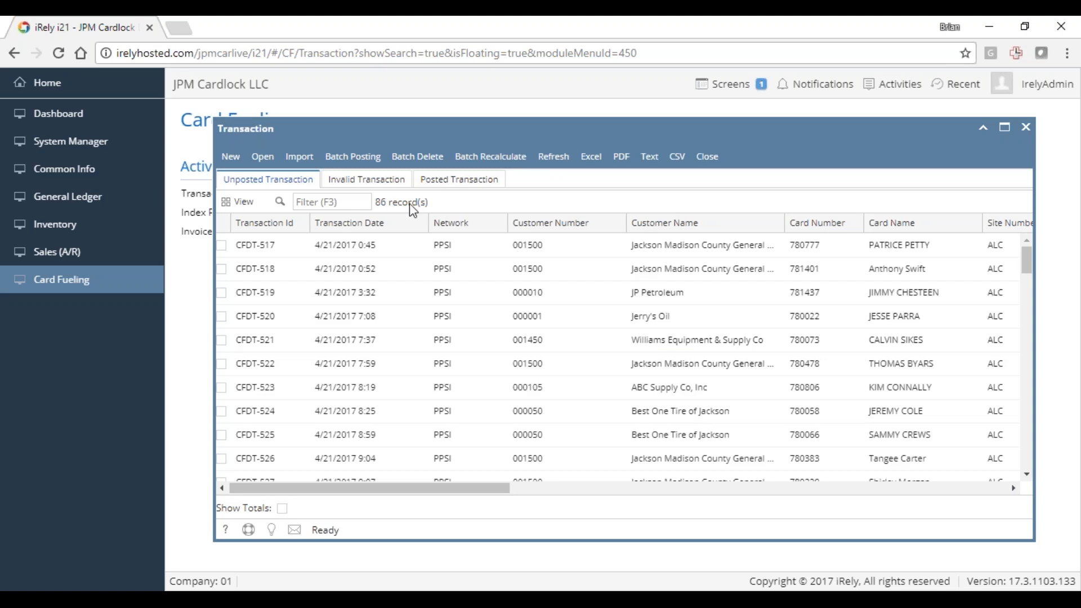
- Check the invalid transactions against the unposted transactions produced by the import
{"action": "left_click", "coordinate": [370, 181]}
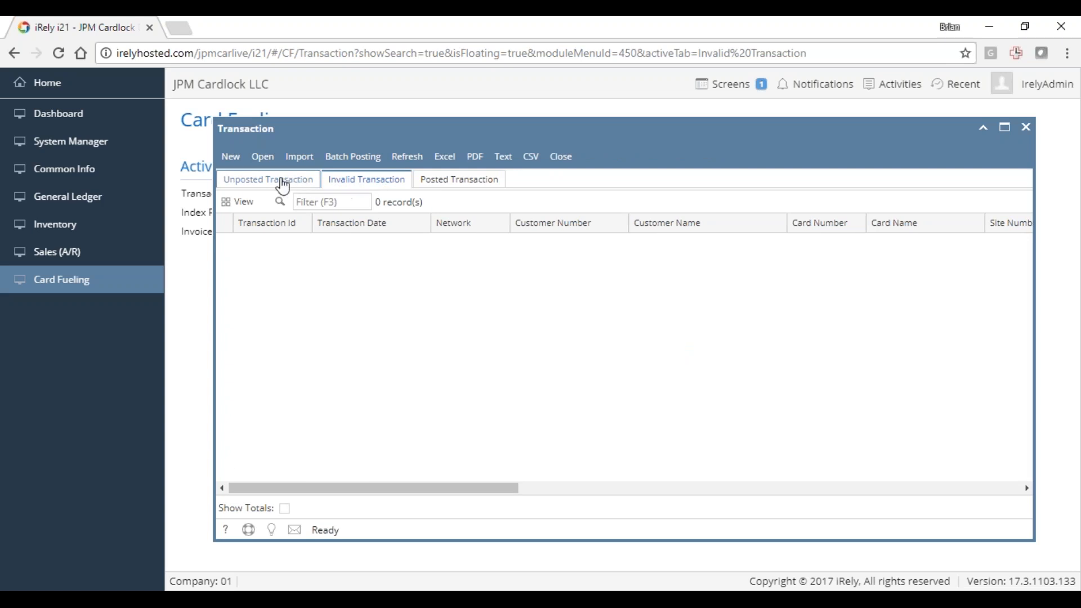
{"action": "left_click", "coordinate": [311, 186]}
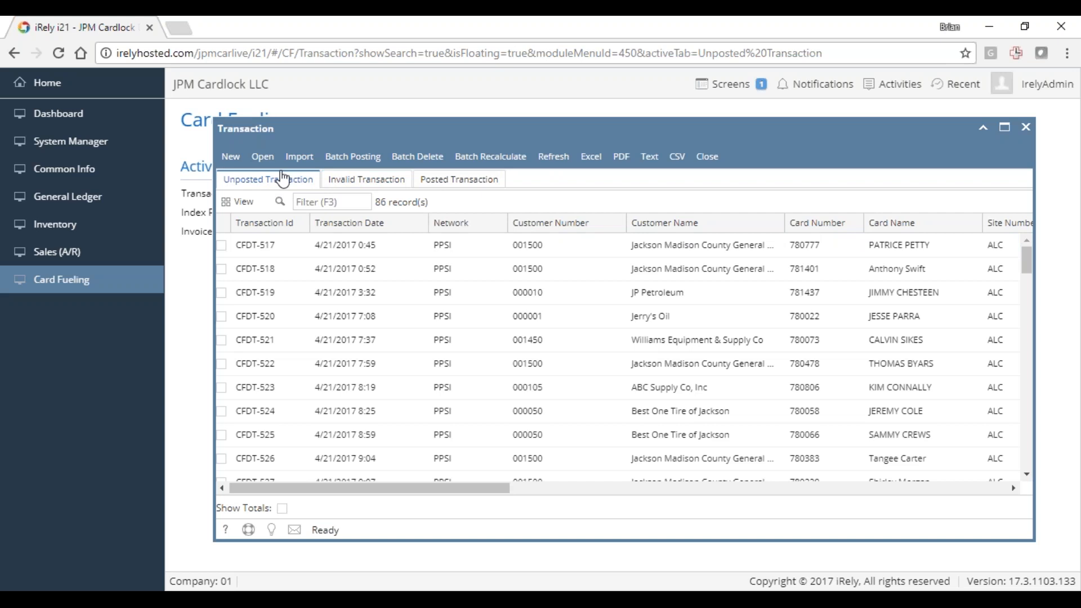
{"action": "left_click", "coordinate": [380, 181]}
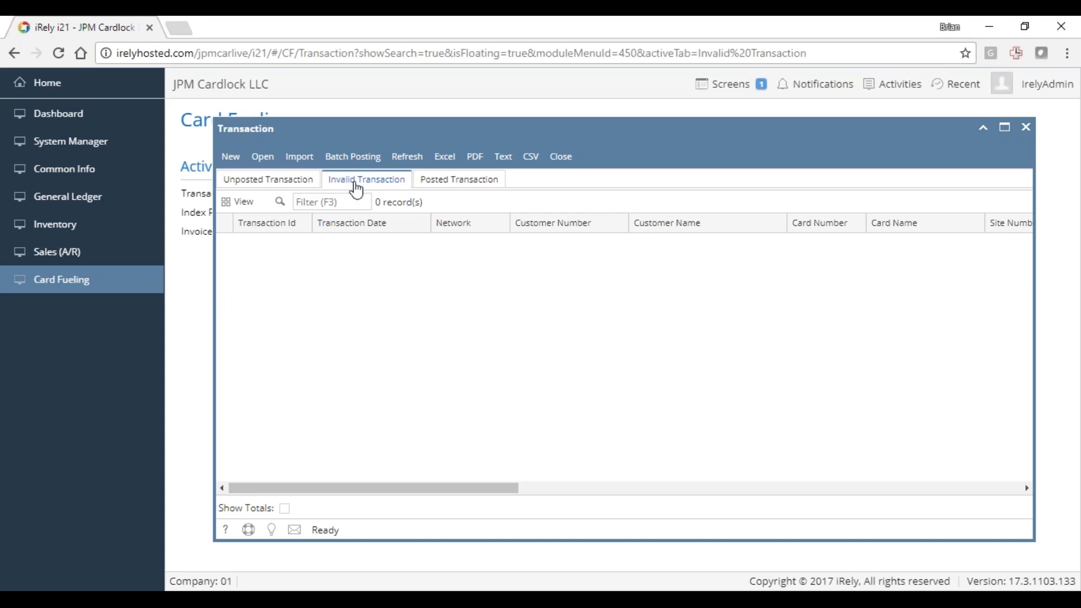
{"action": "left_click", "coordinate": [292, 180]}
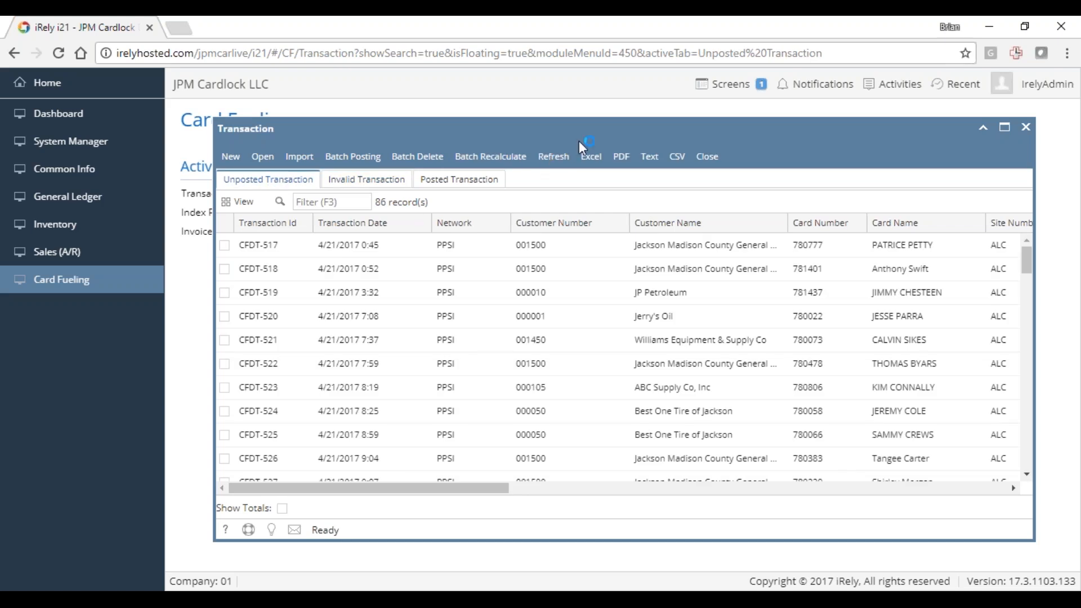
- Copy the card number of the first unposted transaction and minimize the Transaction window
{"action": "left_click_drag", "start_coordinate": [569, 130], "coordinate": [570, 135]}
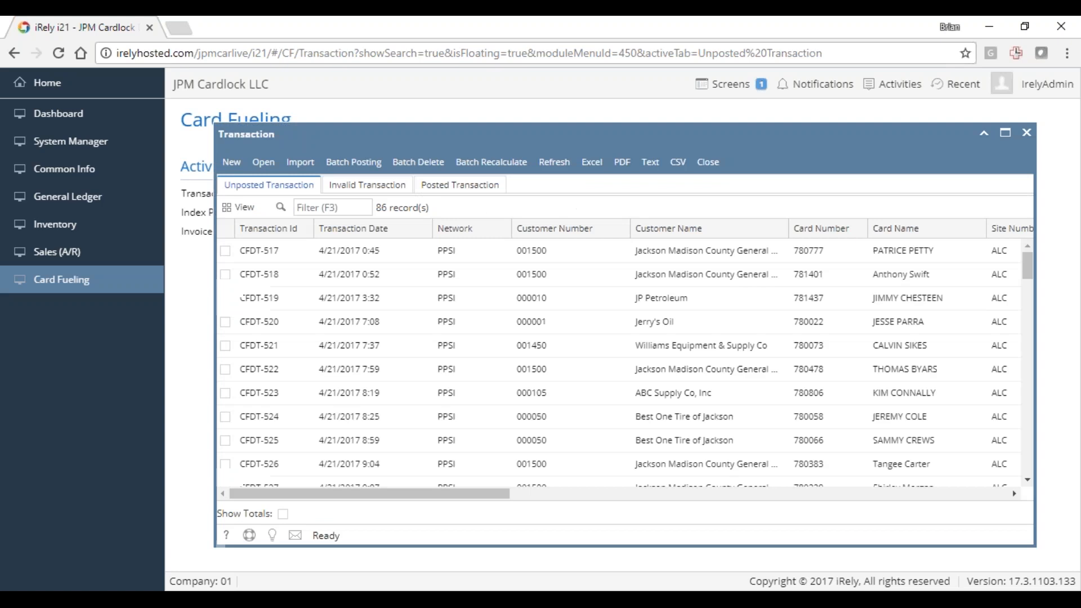
{"action": "right_click", "coordinate": [805, 249]}
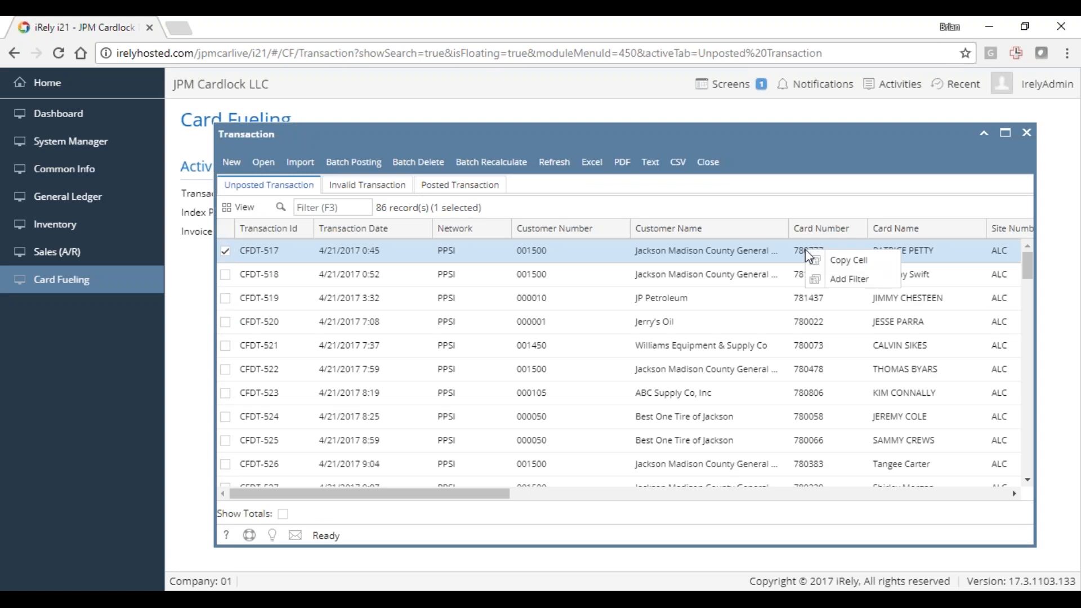
{"action": "left_click", "coordinate": [839, 261]}
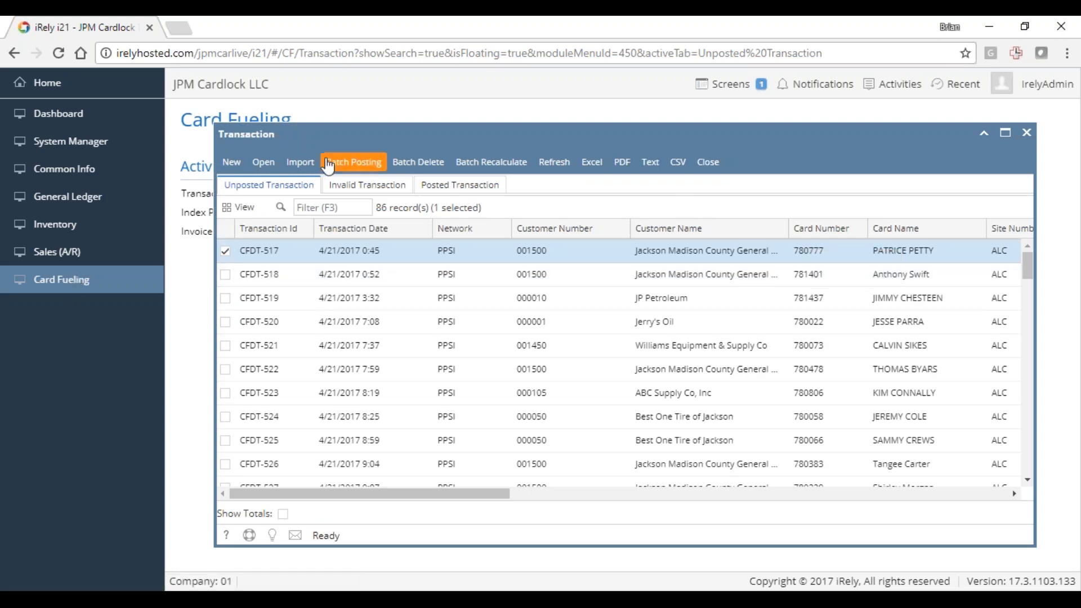
{"action": "left_click", "coordinate": [984, 133]}
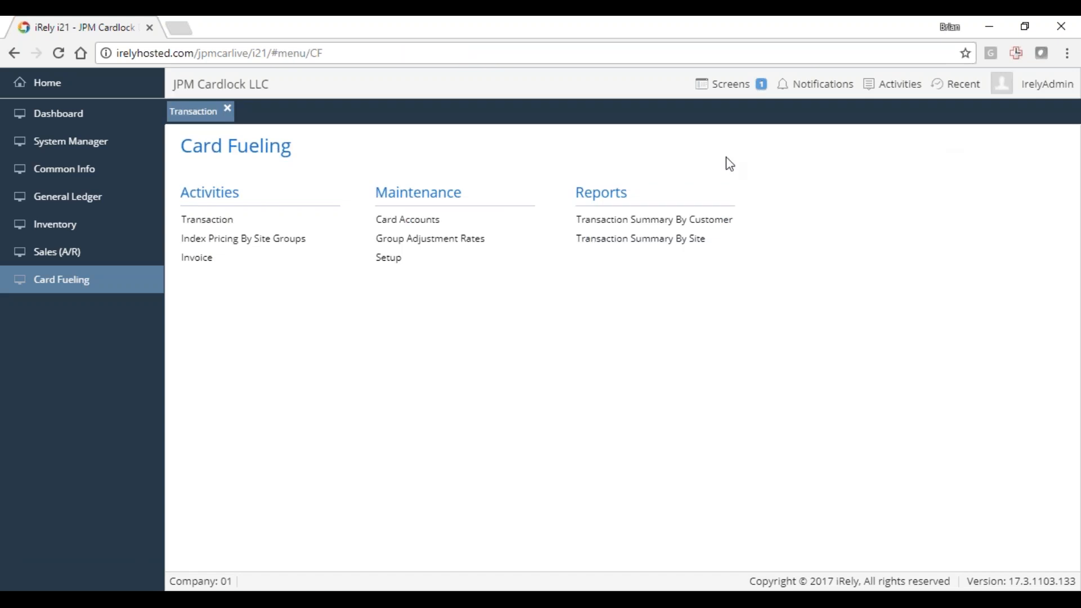
- Search the cards in Card Accounts for the copied card number and open the matching account
{"action": "left_click", "coordinate": [389, 257]}
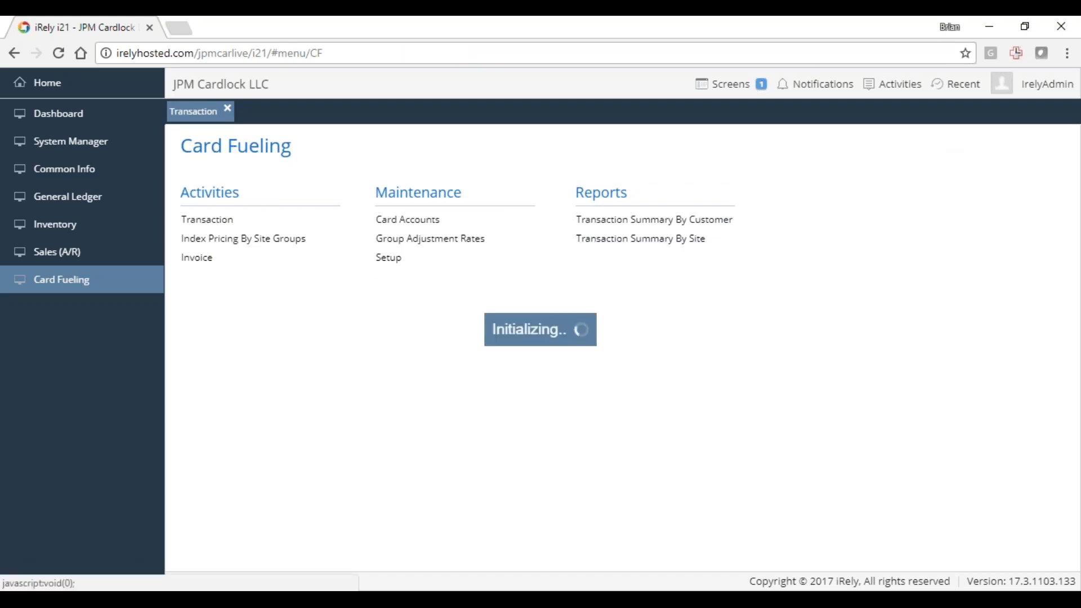
{"action": "left_click", "coordinate": [580, 120]}
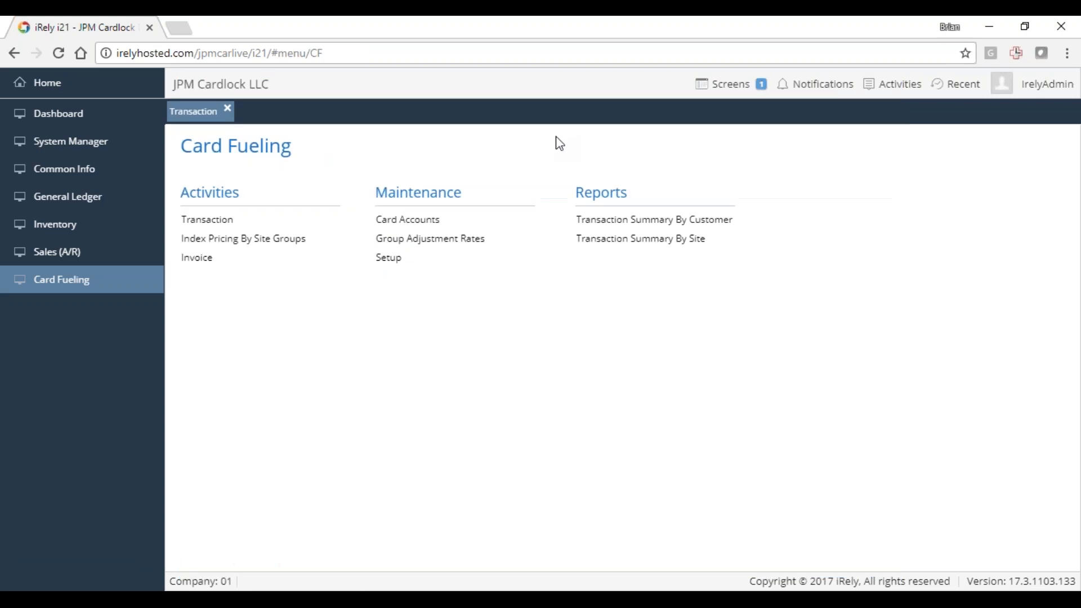
{"action": "left_click", "coordinate": [395, 225]}
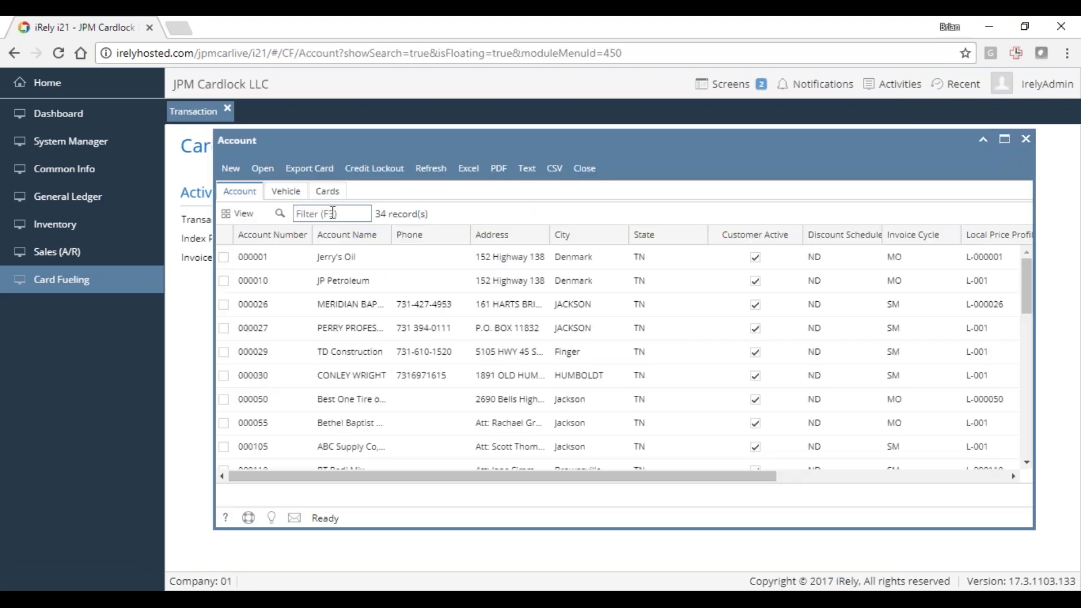
{"action": "left_click", "coordinate": [333, 212]}
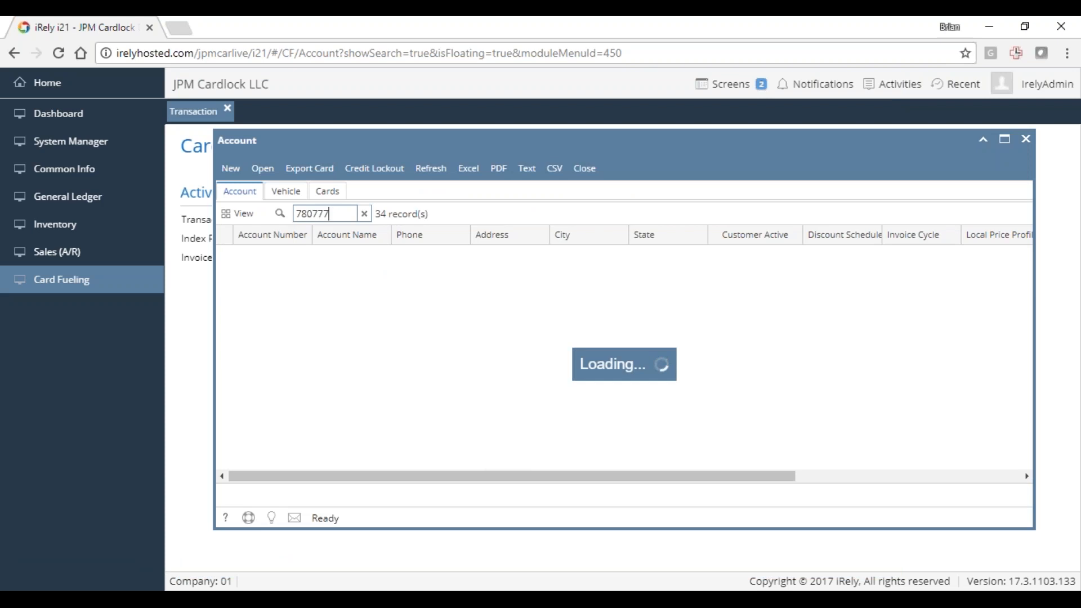
{"action": "left_click", "coordinate": [328, 191]}
{"action": "left_click", "coordinate": [330, 214]}
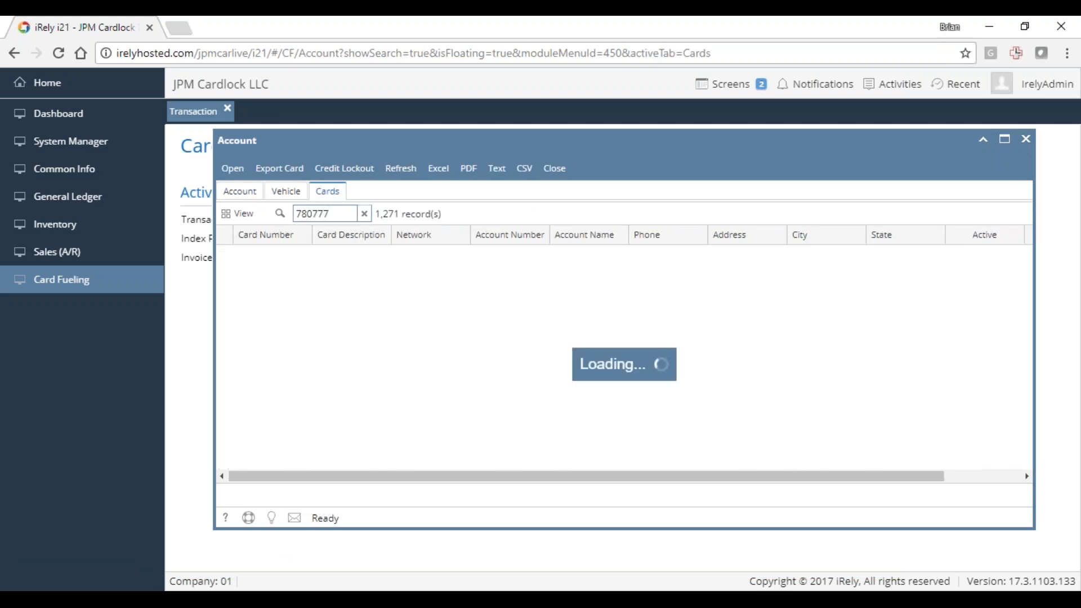
{"action": "double_click", "coordinate": [343, 264]}
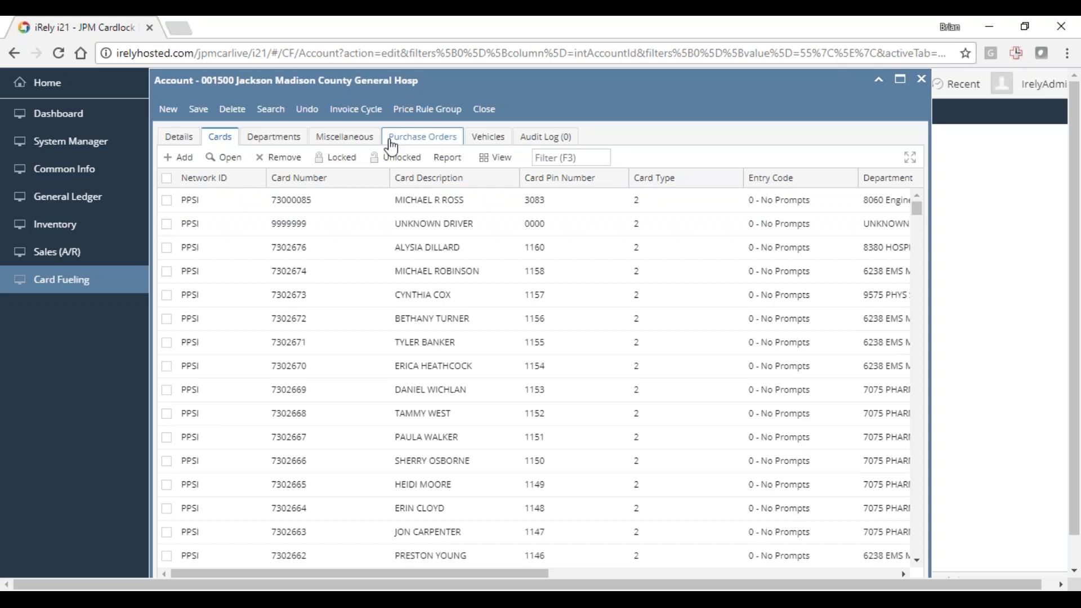
- Filter the account's cards by the copied card number, prefix that card's number with zz, save the account and minimize it
{"action": "scroll", "coordinate": [347, 249], "scroll_direction": "down", "scroll_amount": 5}
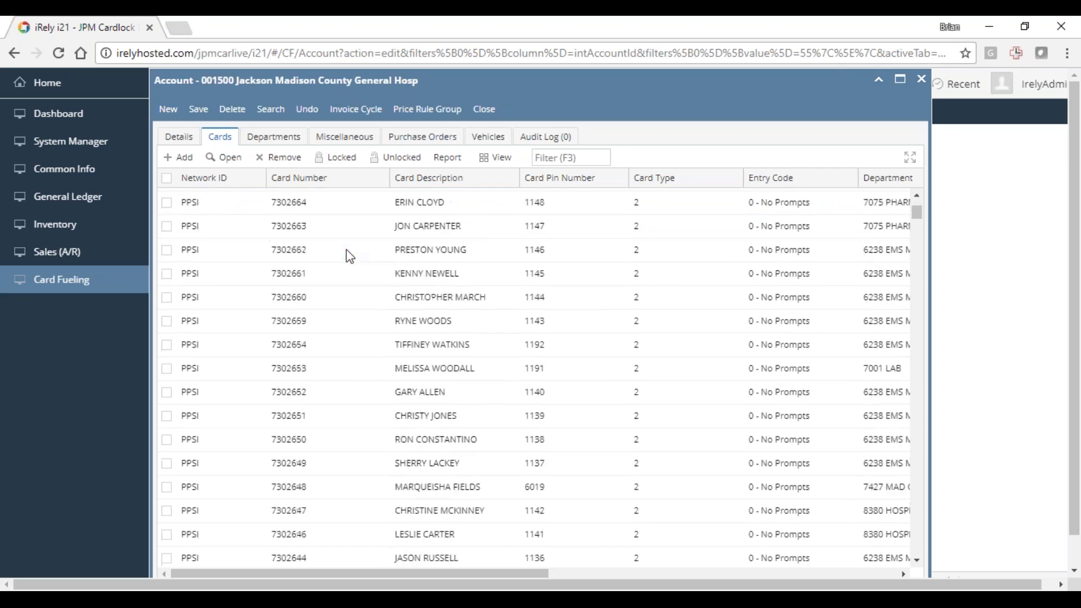
{"action": "left_click", "coordinate": [577, 158]}
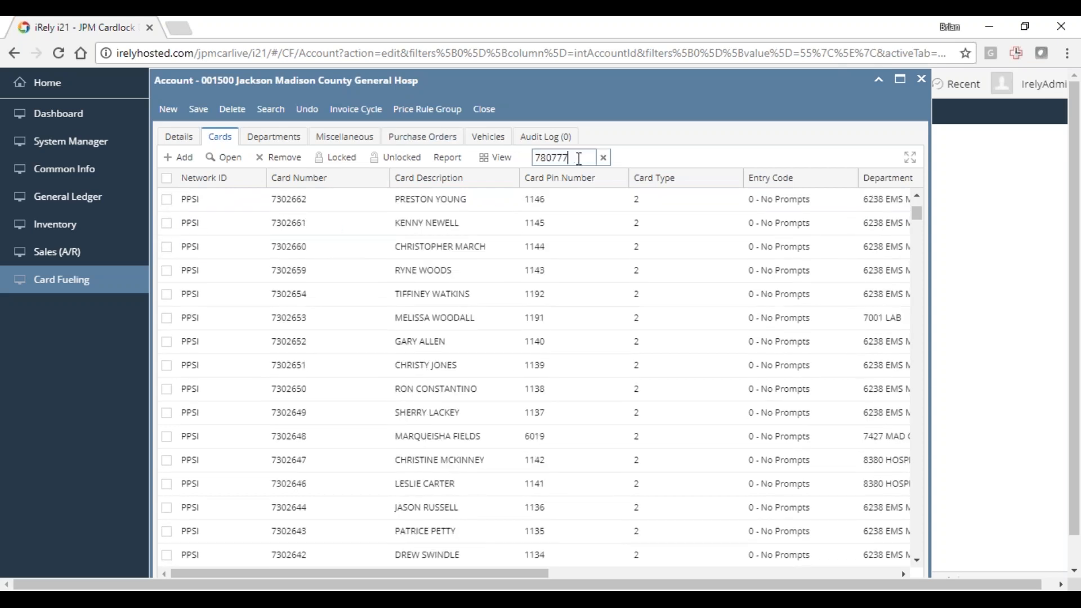
{"action": "left_click", "coordinate": [318, 203]}
{"action": "left_click", "coordinate": [321, 203]}
{"action": "key", "text": "Home"}
{"action": "type", "text": "z"}
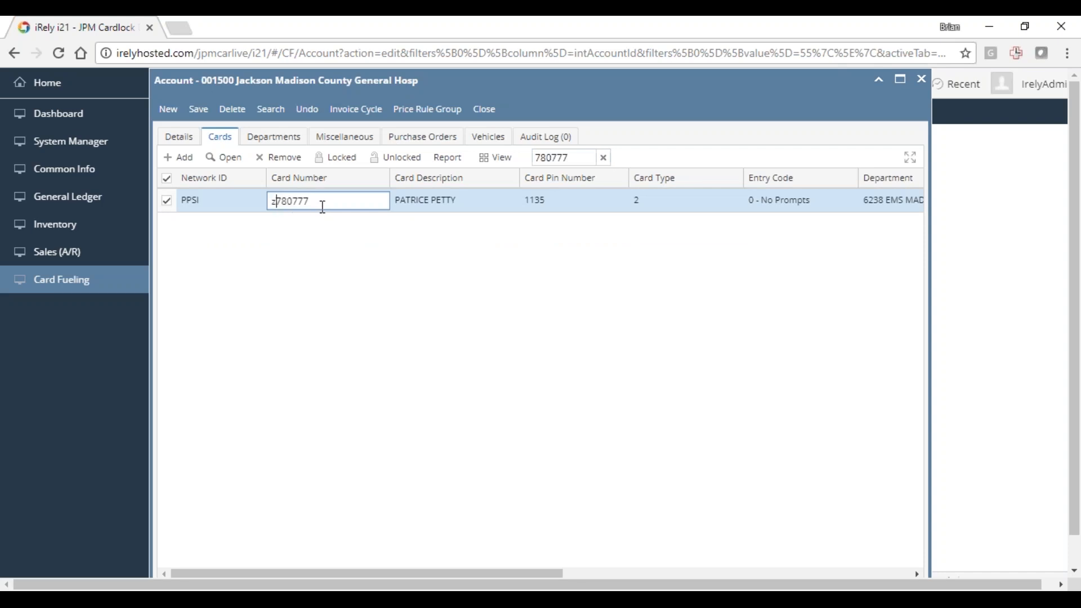
{"action": "type", "text": "z"}
{"action": "key", "text": "Return"}
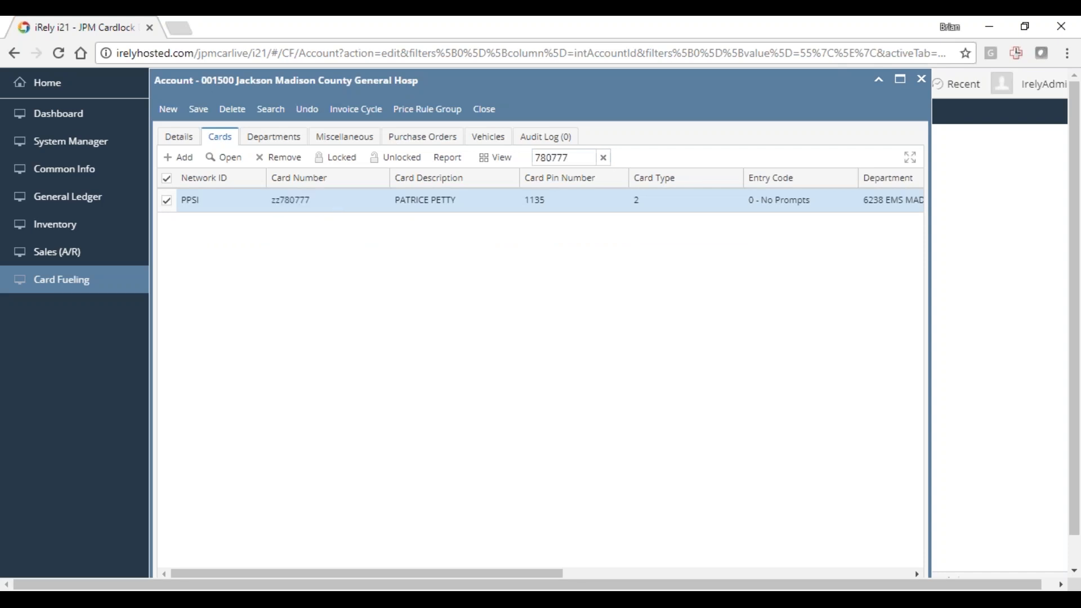
{"action": "left_click", "coordinate": [198, 109]}
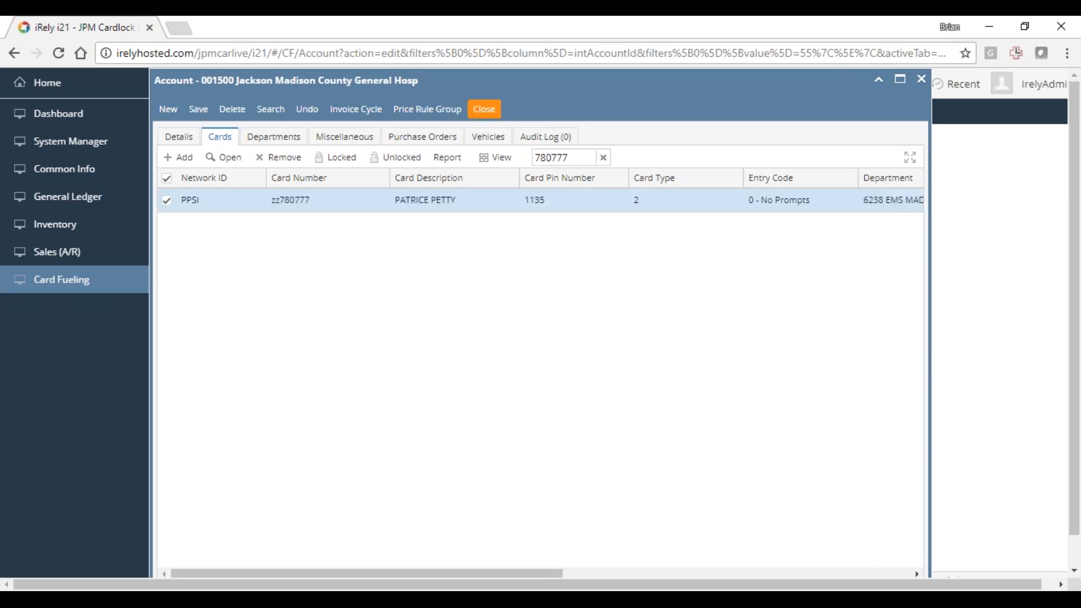
{"action": "left_click", "coordinate": [879, 81]}
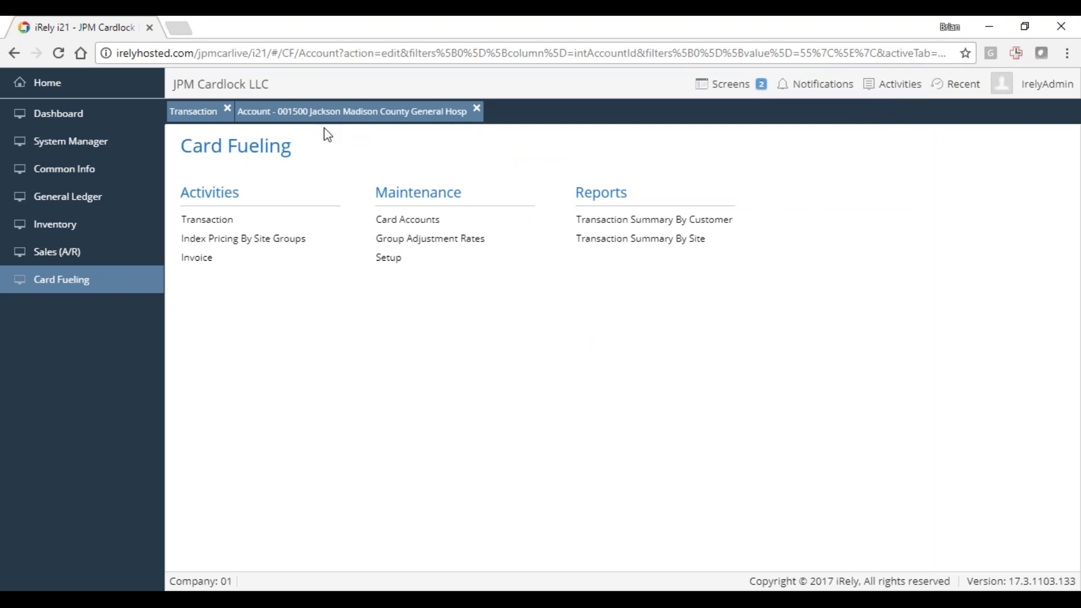
- Restore the Transaction window and batch delete all unposted transactions, leaving the transaction ID and date ranges blank
{"action": "left_click", "coordinate": [194, 112]}
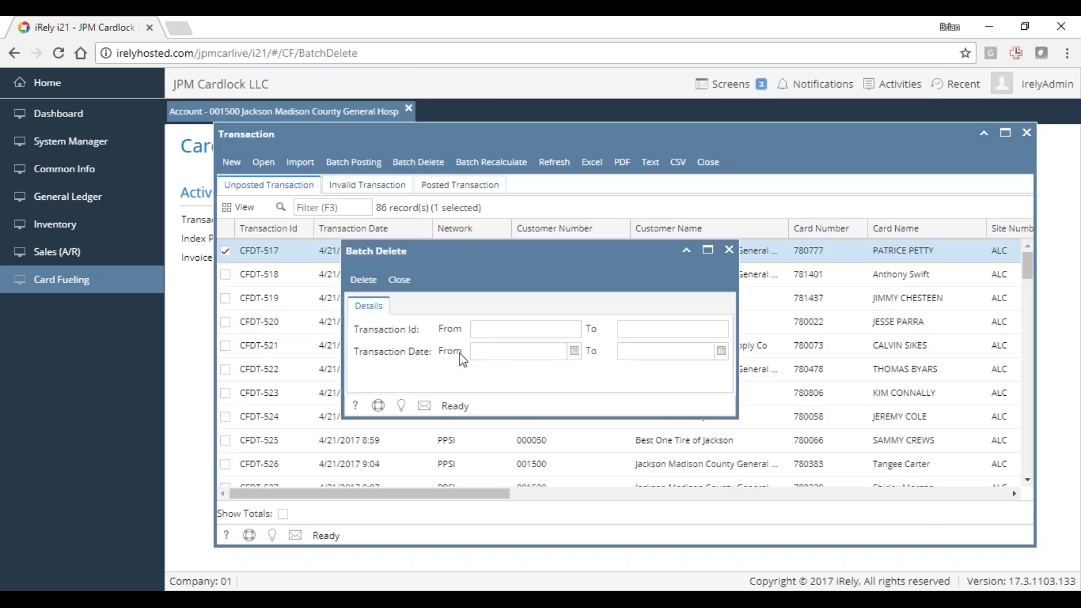
{"action": "left_click", "coordinate": [365, 281]}
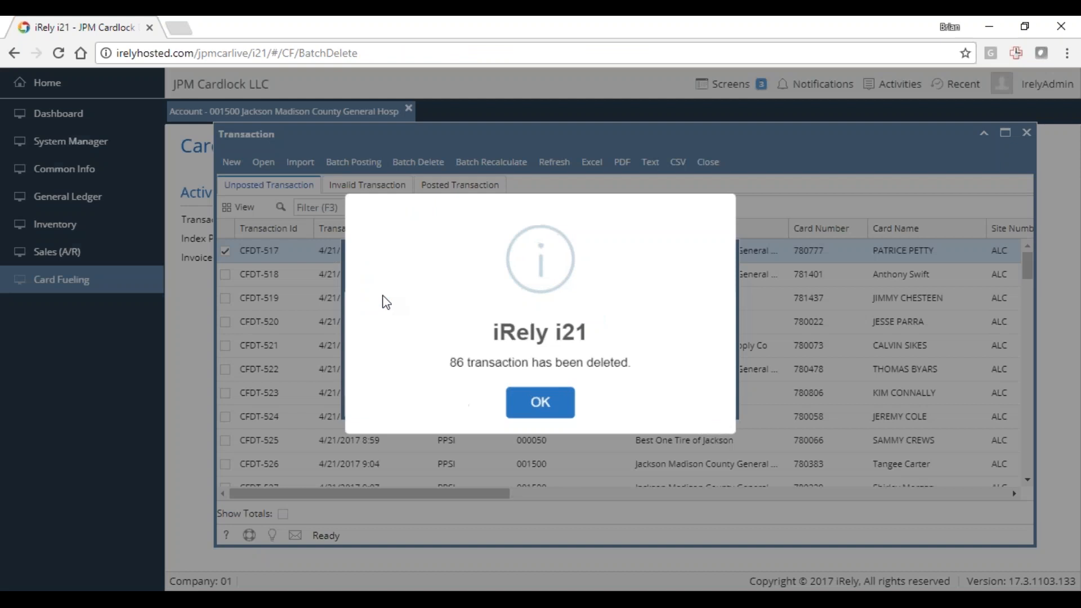
{"action": "left_click", "coordinate": [526, 412]}
{"action": "left_click", "coordinate": [397, 278]}
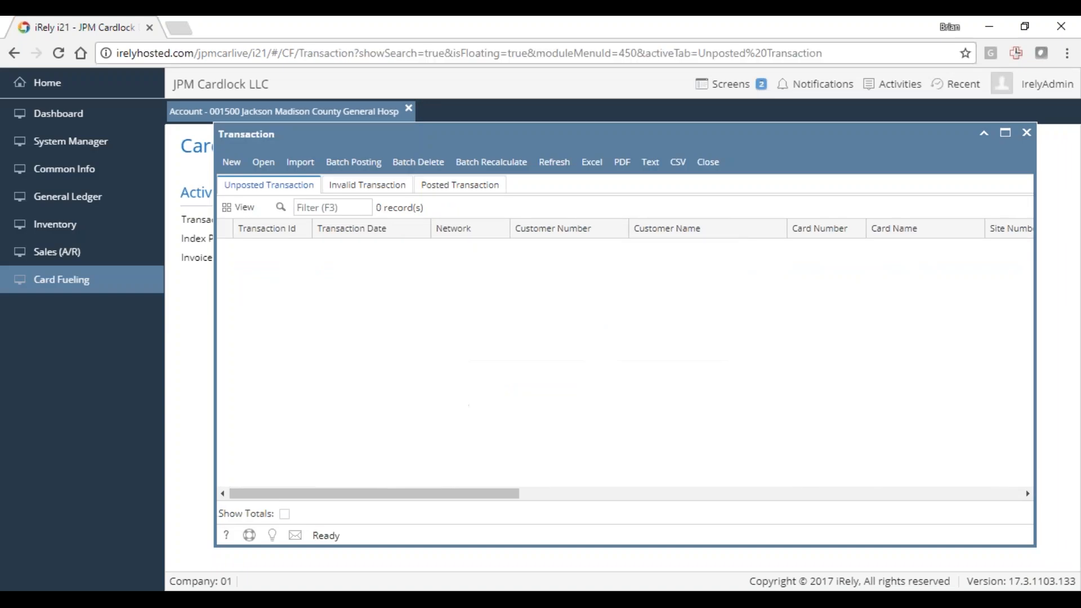
- Import the transactions from LOCBILL.B01 for the PPSI network with posted date 11/13/2017, and close the import logs
{"action": "left_click", "coordinate": [301, 164]}
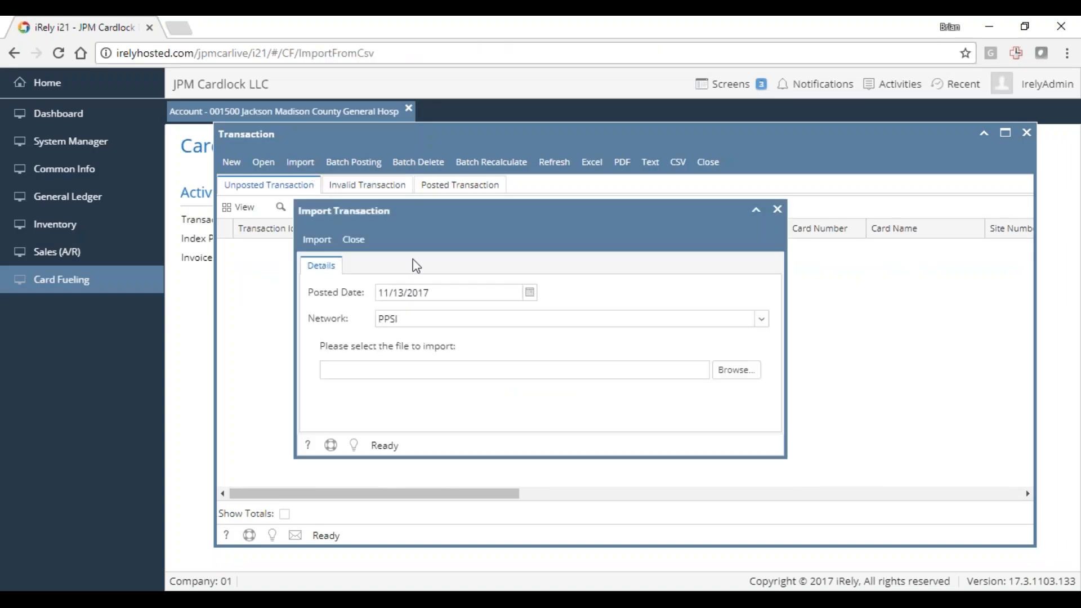
{"action": "left_click", "coordinate": [737, 376]}
{"action": "double_click", "coordinate": [188, 124]}
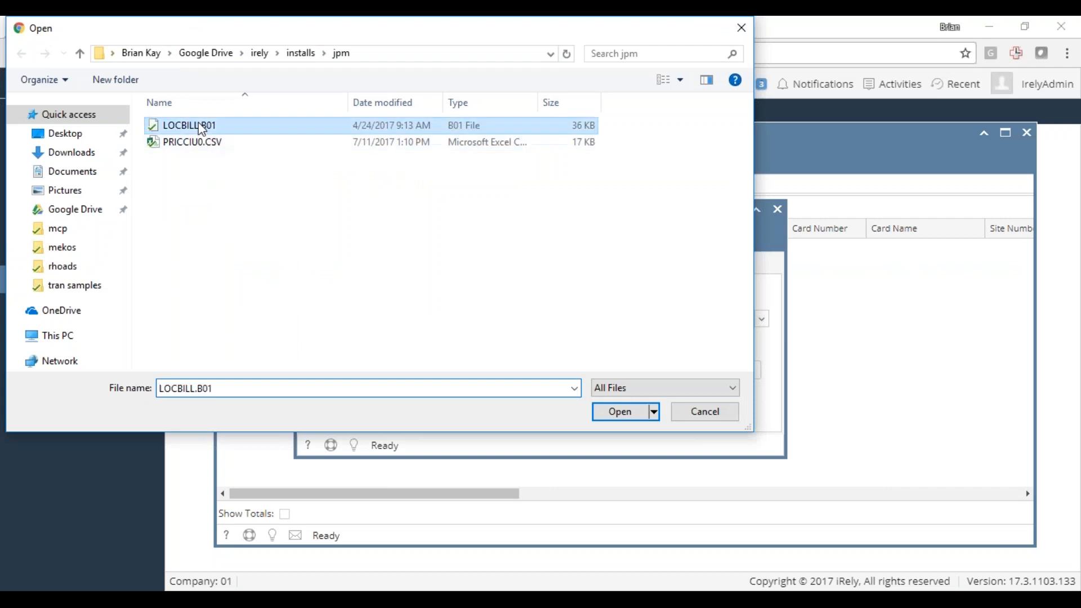
{"action": "left_click", "coordinate": [318, 240]}
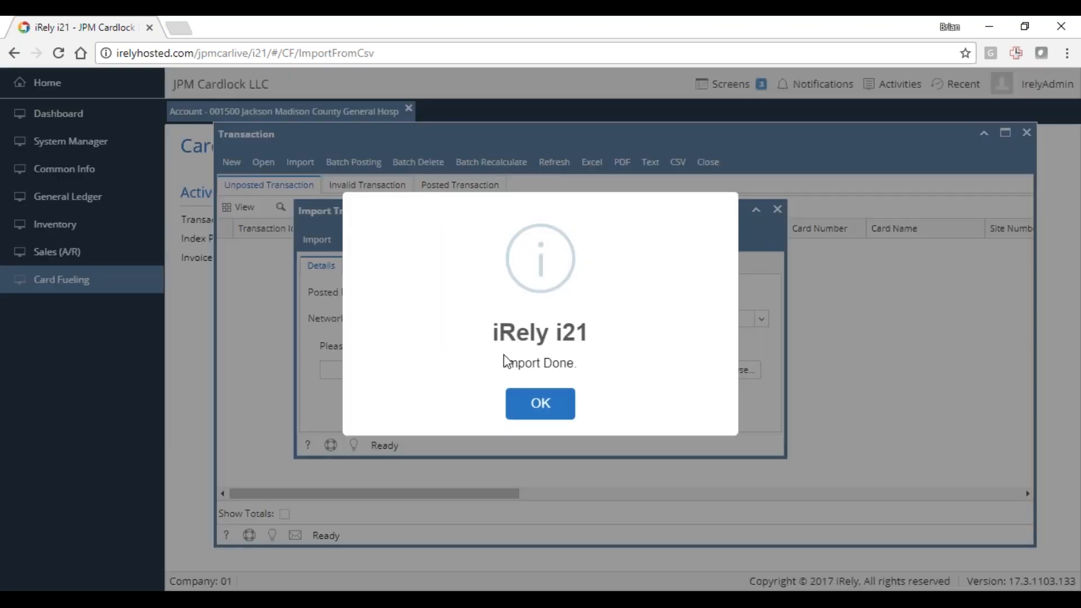
{"action": "left_click", "coordinate": [544, 406]}
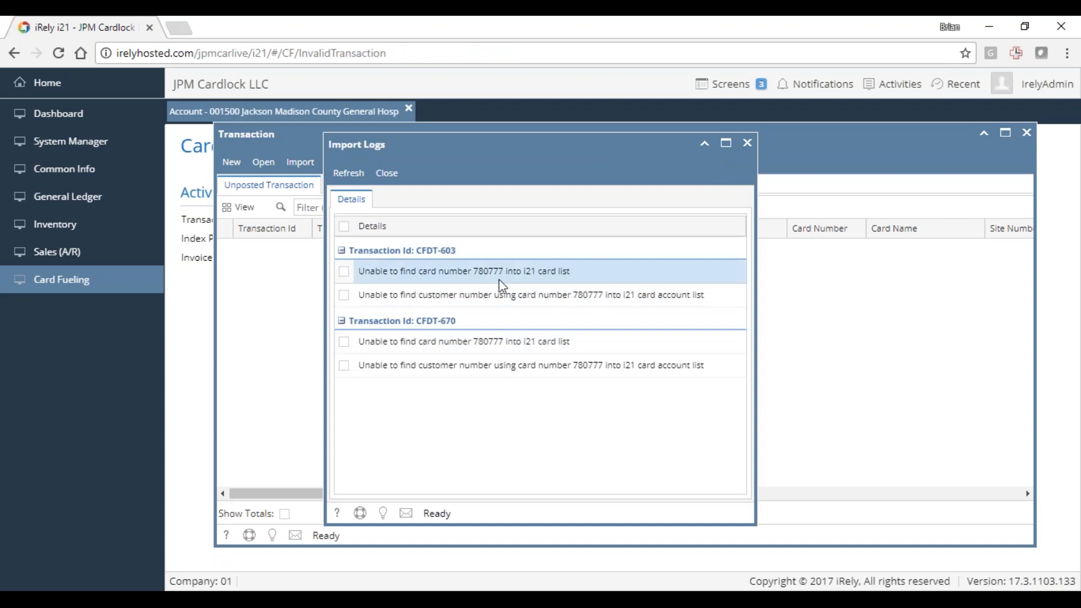
{"action": "left_click", "coordinate": [389, 173]}
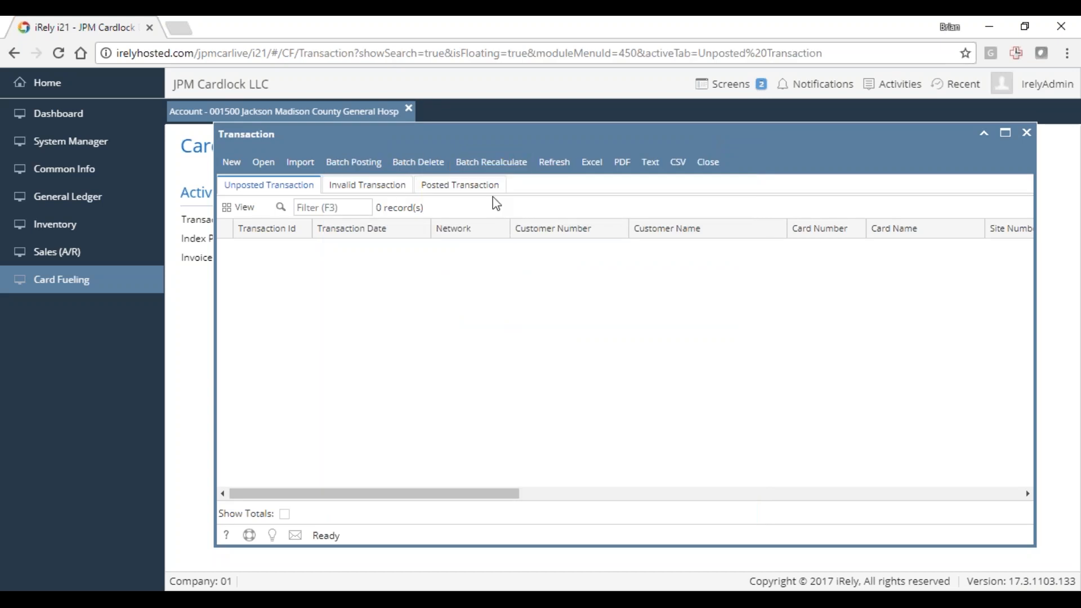
- Refresh the lists of unposted and invalid transactions to check the newly imported records
{"action": "left_click", "coordinate": [555, 162]}
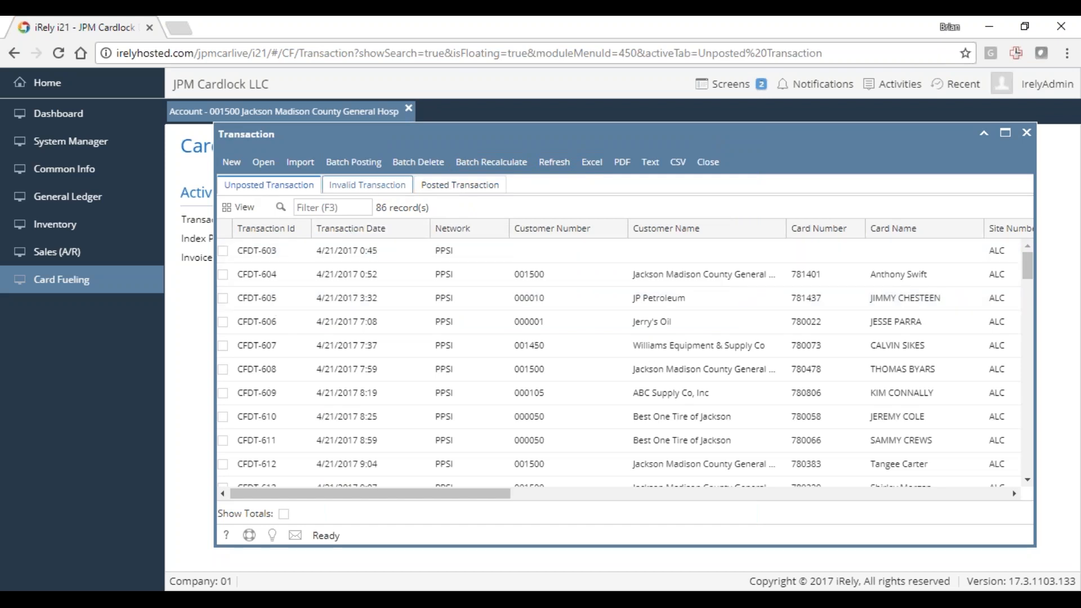
{"action": "left_click", "coordinate": [366, 186]}
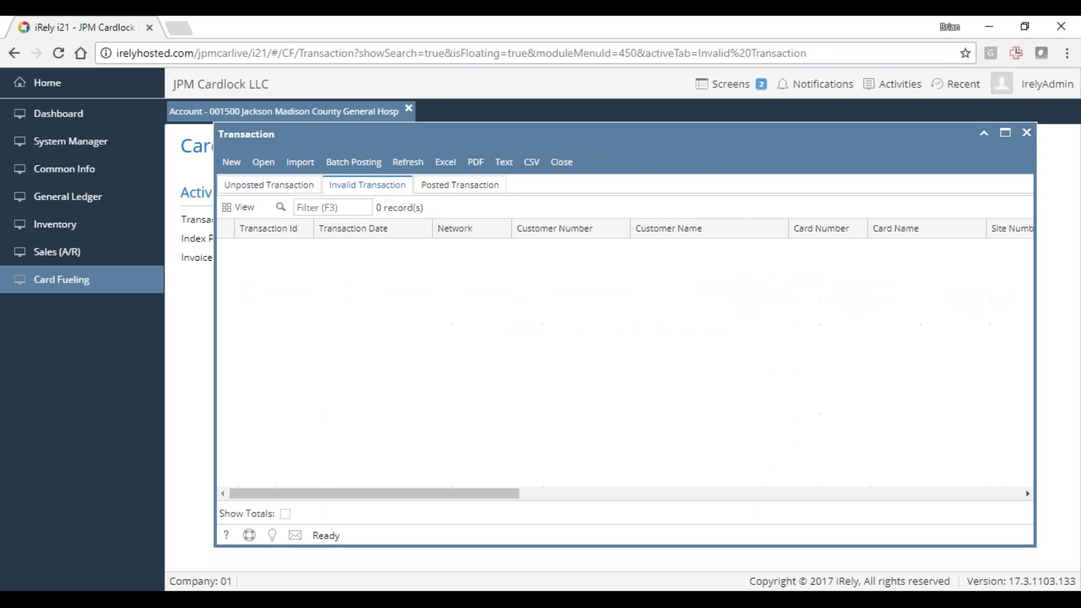
{"action": "left_click", "coordinate": [410, 163]}
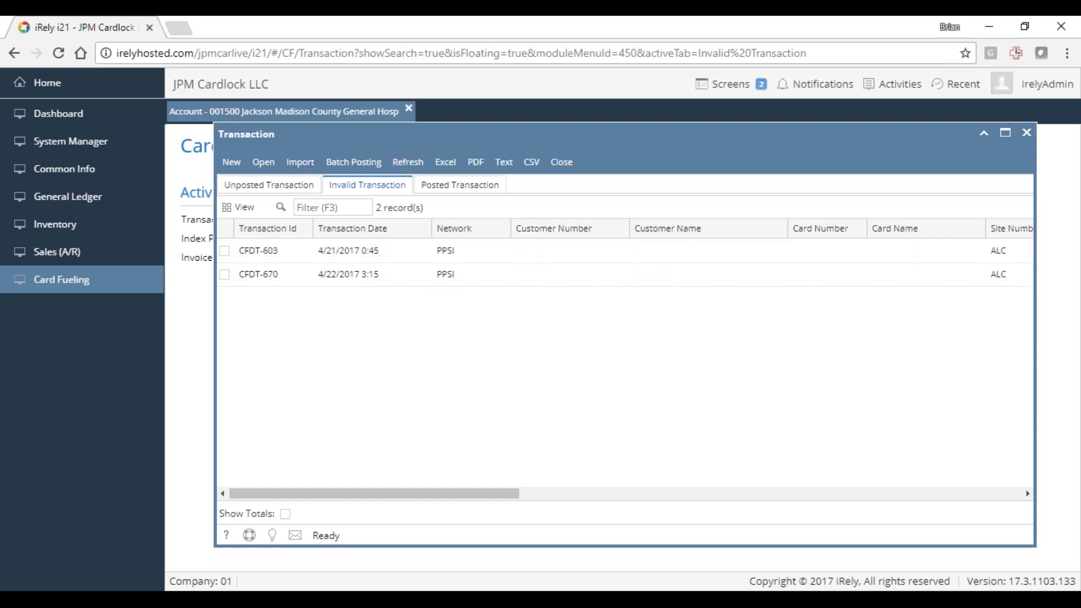
- Remove the zz prefix from the filtered card's number in the minimized Jackson Madison County General Hosp account, save the account and close it
{"action": "left_click", "coordinate": [342, 116]}
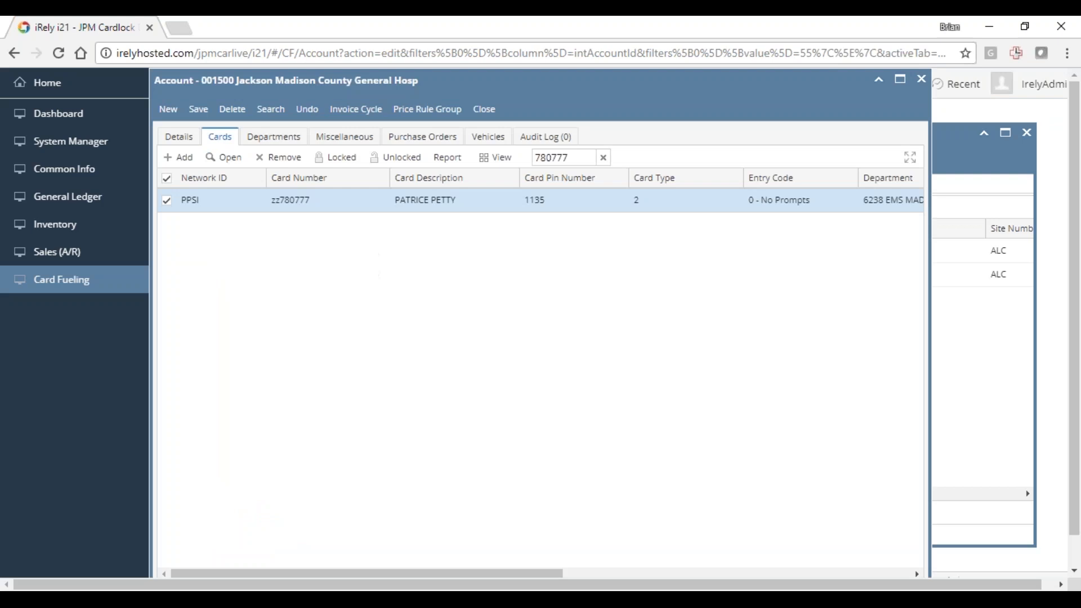
{"action": "left_click", "coordinate": [306, 203]}
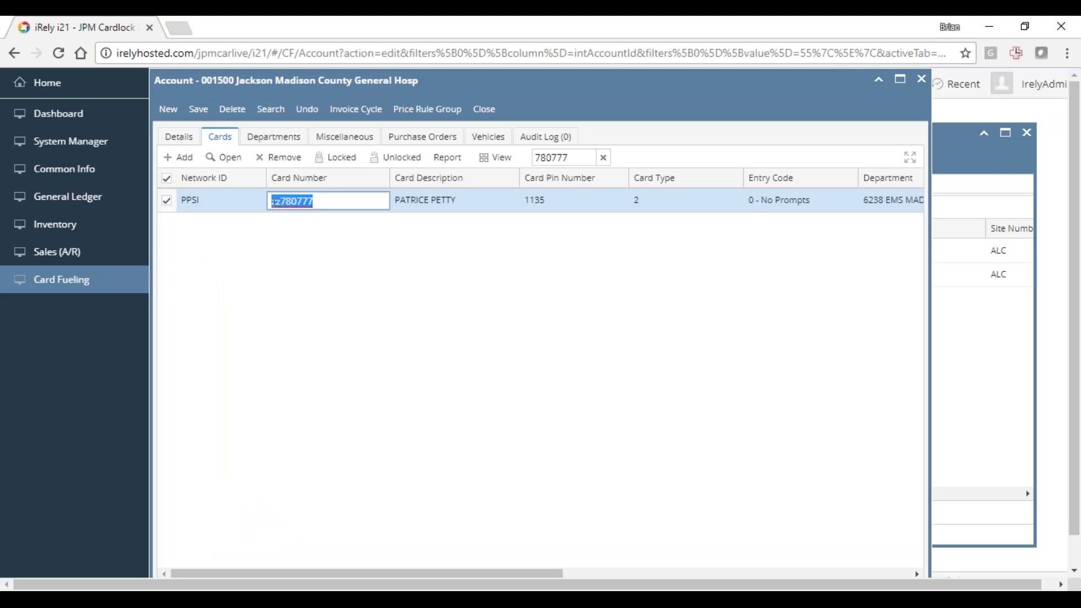
{"action": "left_click", "coordinate": [280, 201]}
{"action": "key", "text": "BackSpace"}
{"action": "key", "text": "BackSpace"}
{"action": "left_click", "coordinate": [201, 111]}
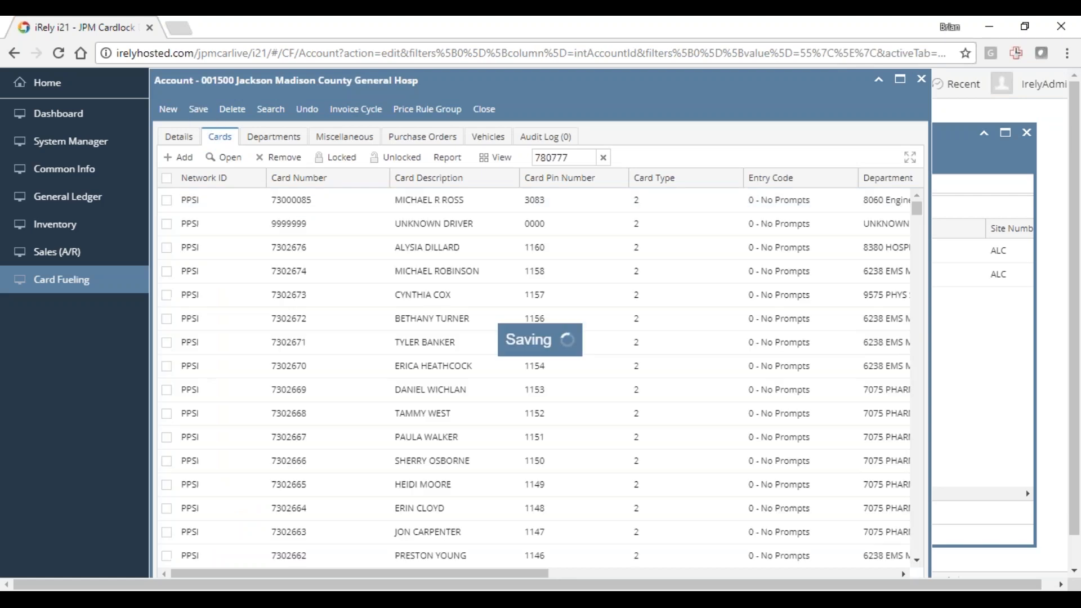
{"action": "left_click", "coordinate": [483, 111]}
- Select invalid transactions CFDT-603 and CFDT-670, open them together and switch the browser to full screen
{"action": "left_click", "coordinate": [367, 258]}
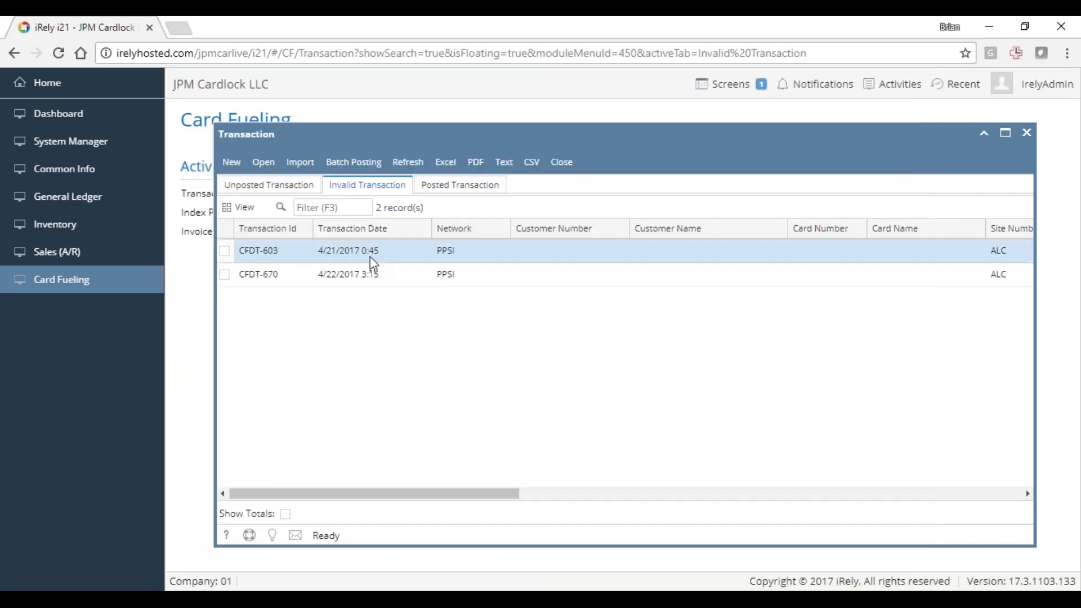
{"action": "left_click", "coordinate": [366, 272]}
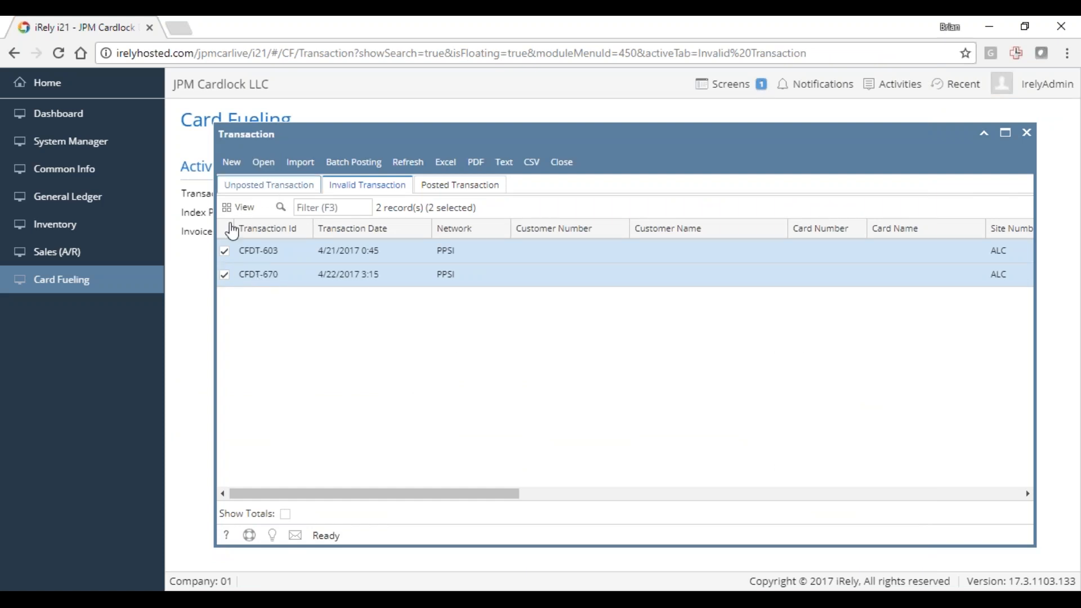
{"action": "left_click_drag", "start_coordinate": [213, 243], "coordinate": [65, 236]}
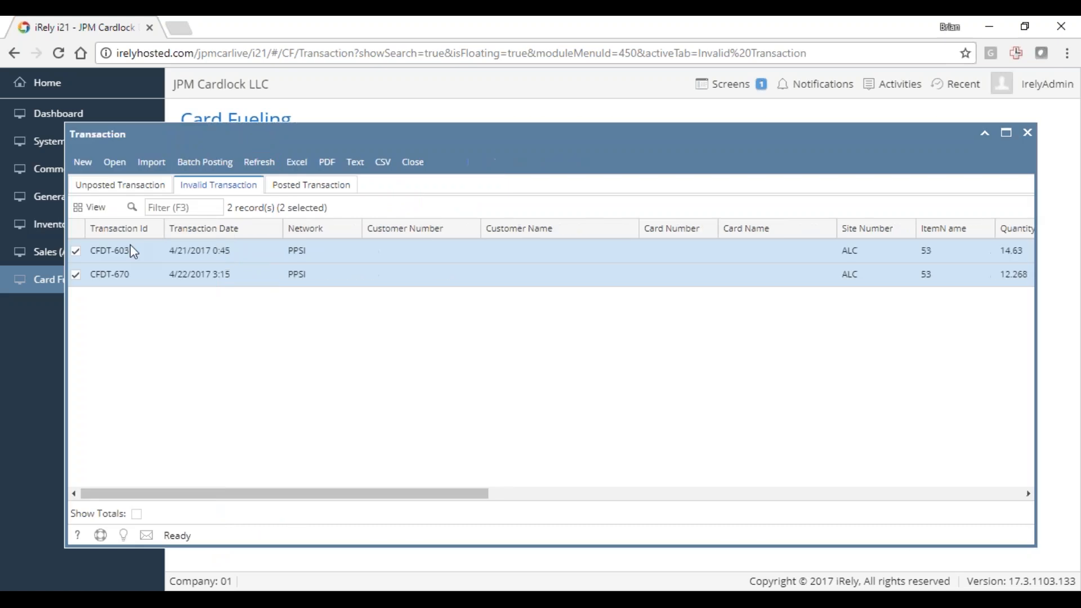
{"action": "left_click", "coordinate": [115, 163]}
{"action": "key", "text": "F11"}
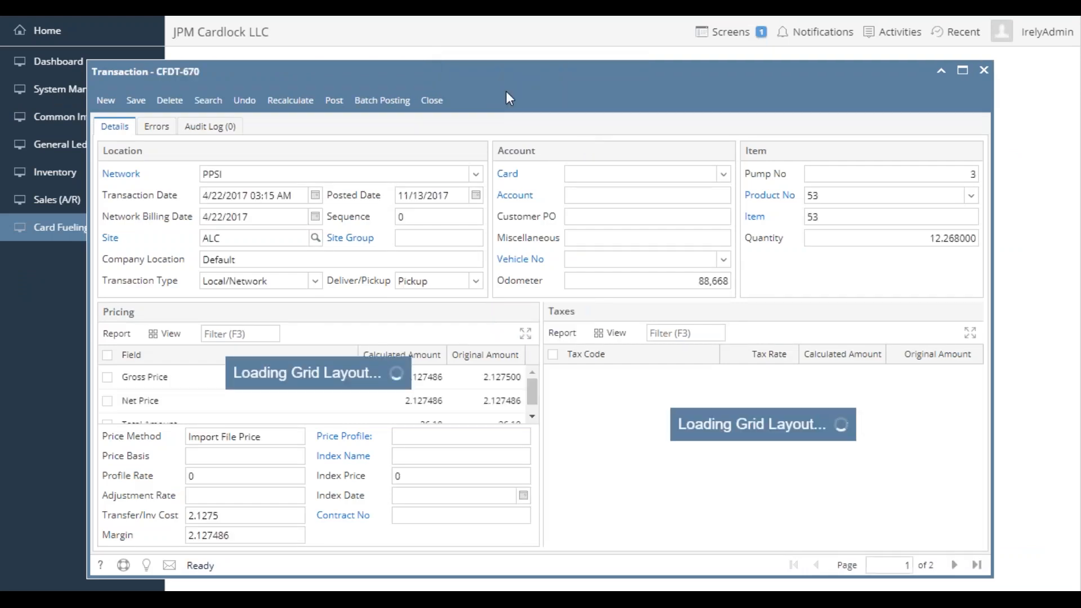
{"action": "left_click_drag", "start_coordinate": [501, 63], "coordinate": [505, 47]}
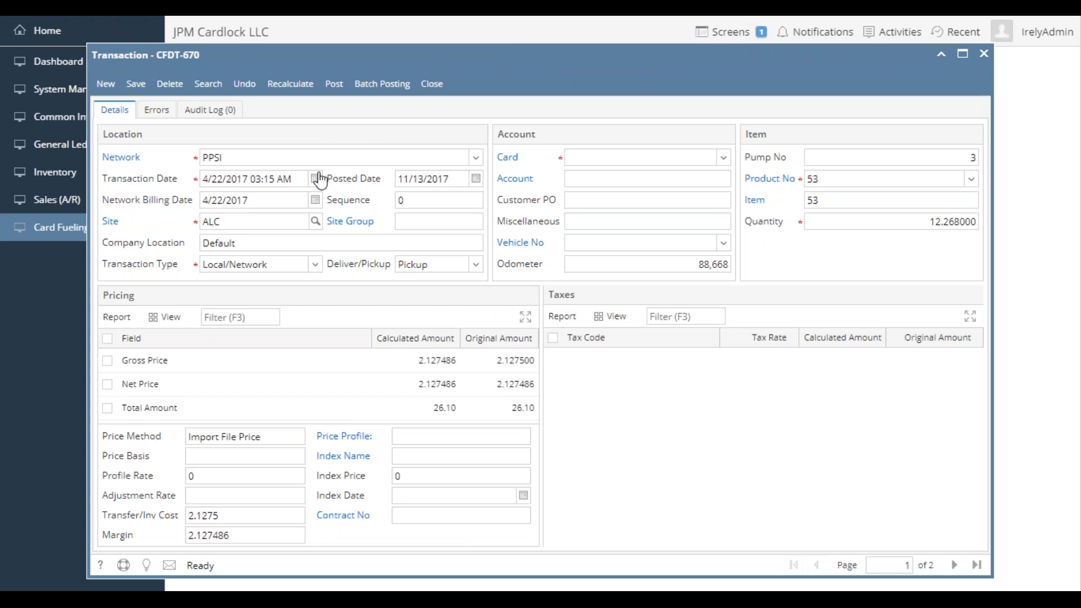
- Review the import errors recorded for transaction CFDT-670 and return to its details
{"action": "left_click", "coordinate": [600, 157]}
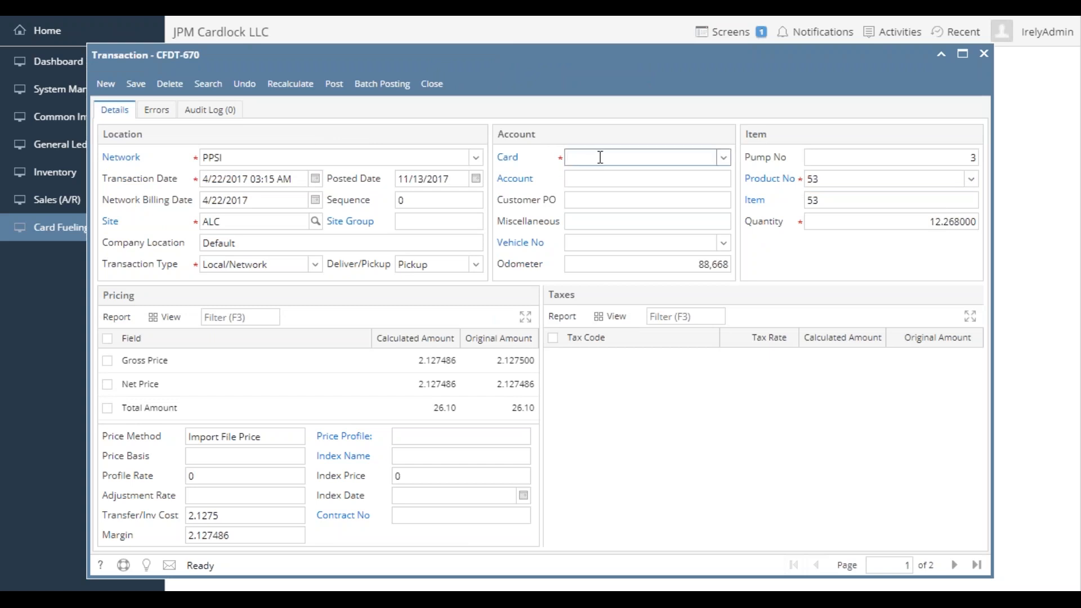
{"action": "left_click", "coordinate": [150, 110]}
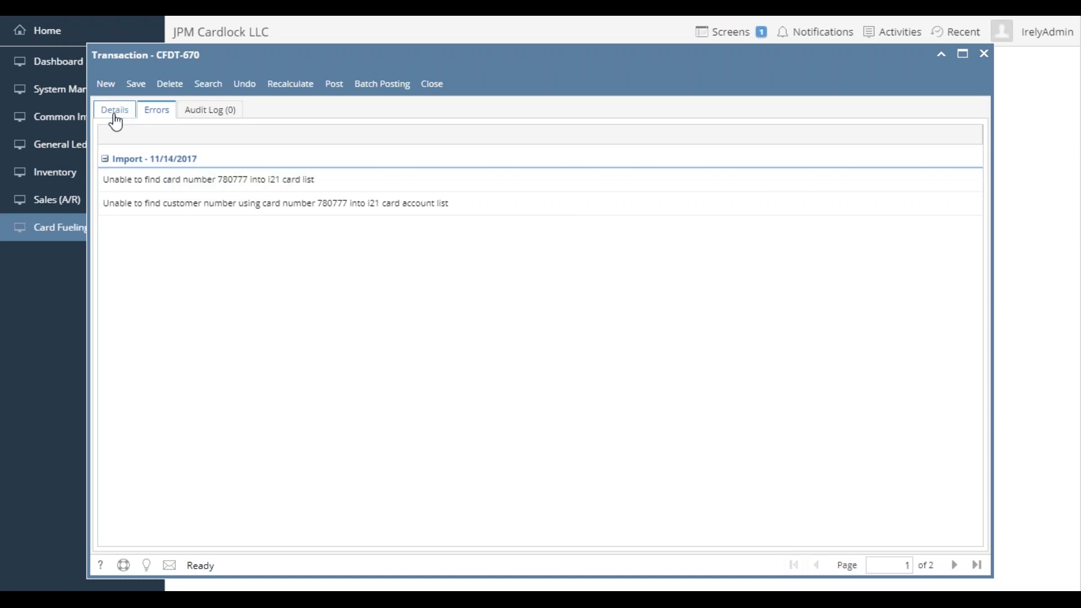
{"action": "left_click", "coordinate": [118, 116]}
- Enter the missing card number in transaction CFDT-670, save it, review the recalculated pricing and close the record
{"action": "left_click", "coordinate": [575, 159]}
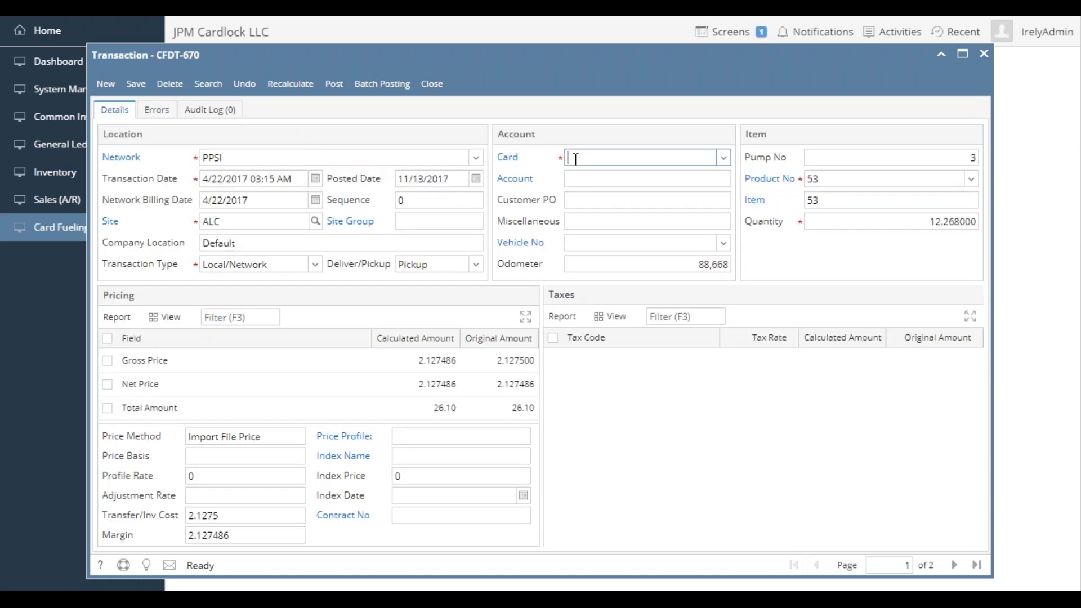
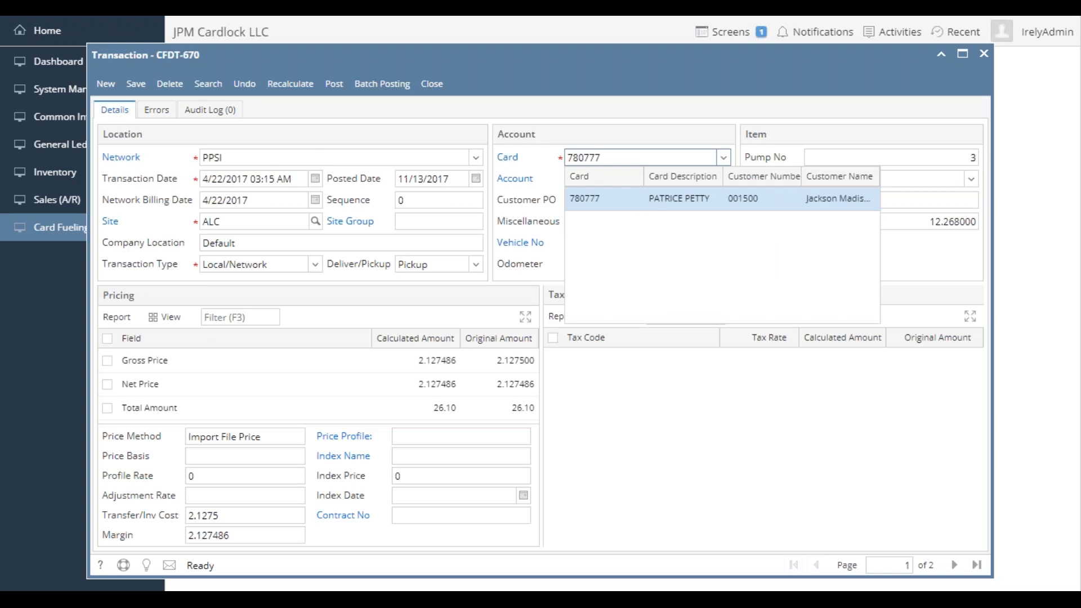
{"action": "key", "text": "Return"}
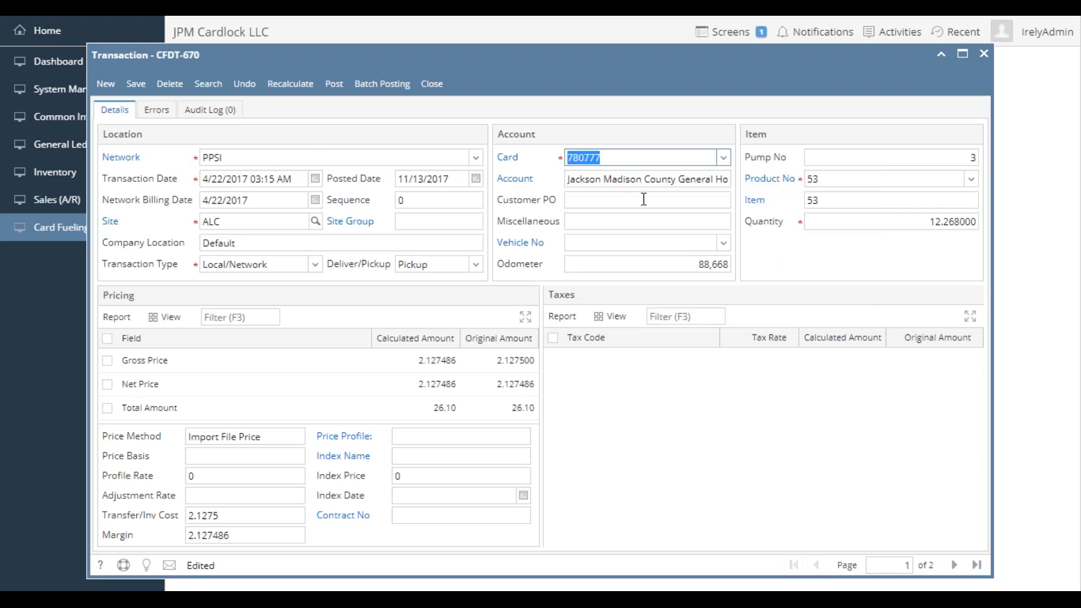
{"action": "left_click", "coordinate": [135, 83]}
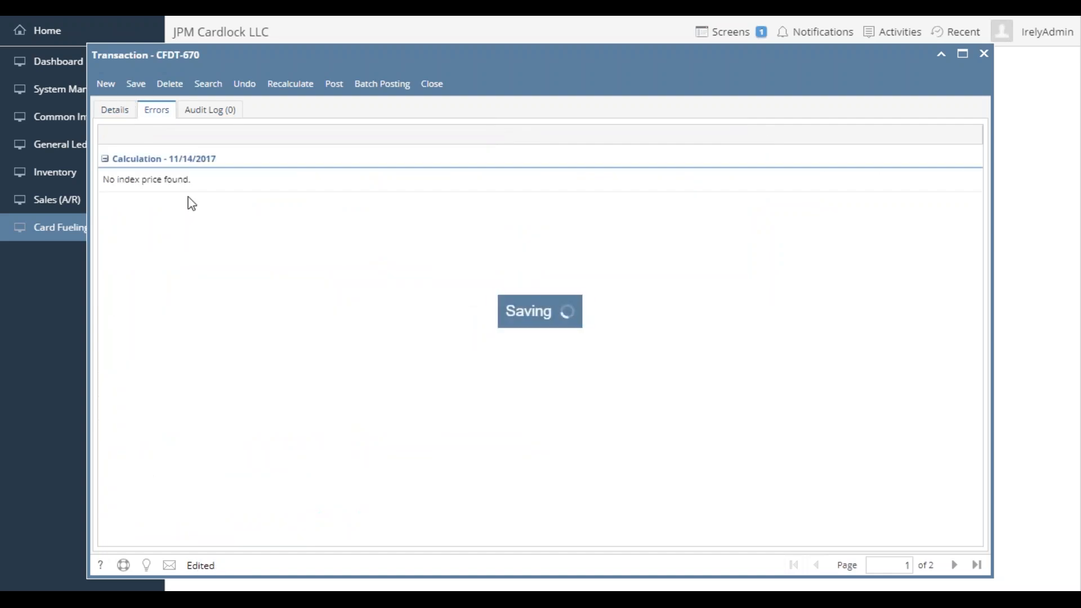
{"action": "left_click", "coordinate": [115, 109]}
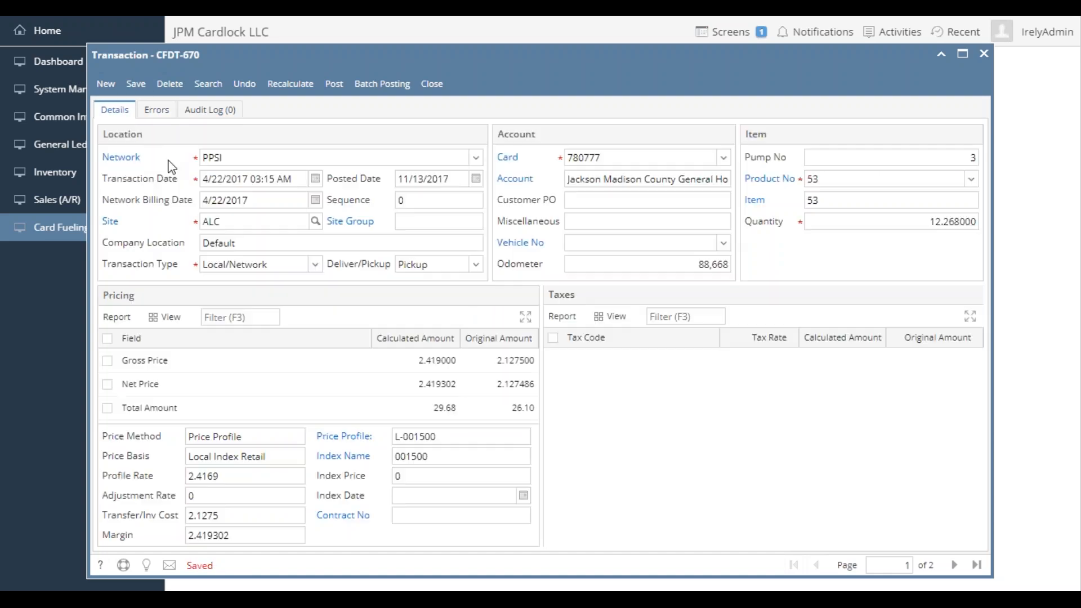
{"action": "left_click", "coordinate": [444, 367]}
{"action": "left_click", "coordinate": [432, 84]}
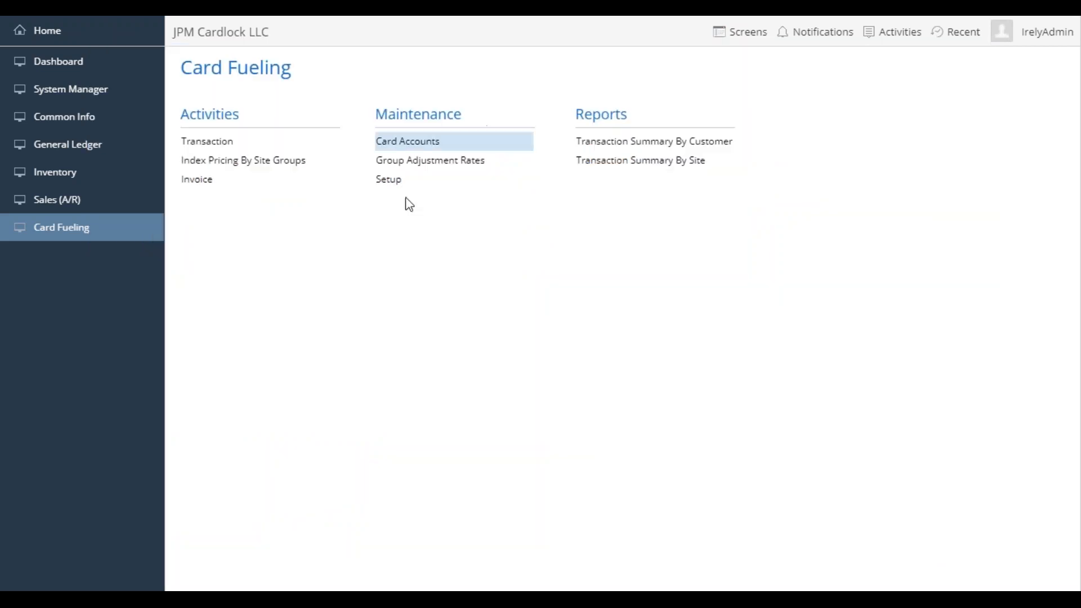
- Reopen the transaction list, assign the missing card number to invalid transaction CFDT-603, save it and close the record
{"action": "left_click", "coordinate": [225, 140]}
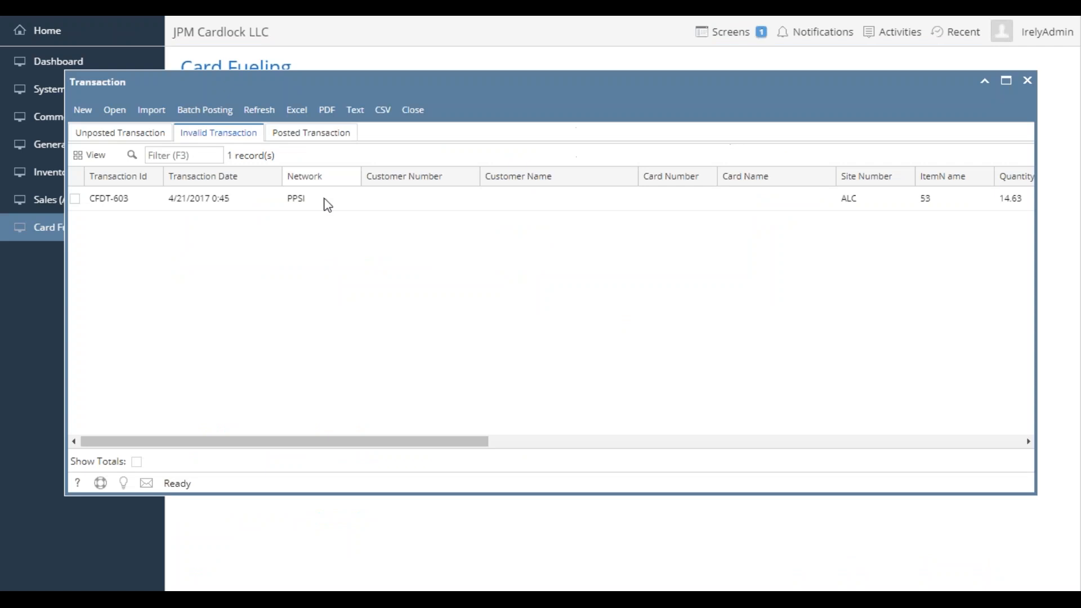
{"action": "double_click", "coordinate": [218, 208]}
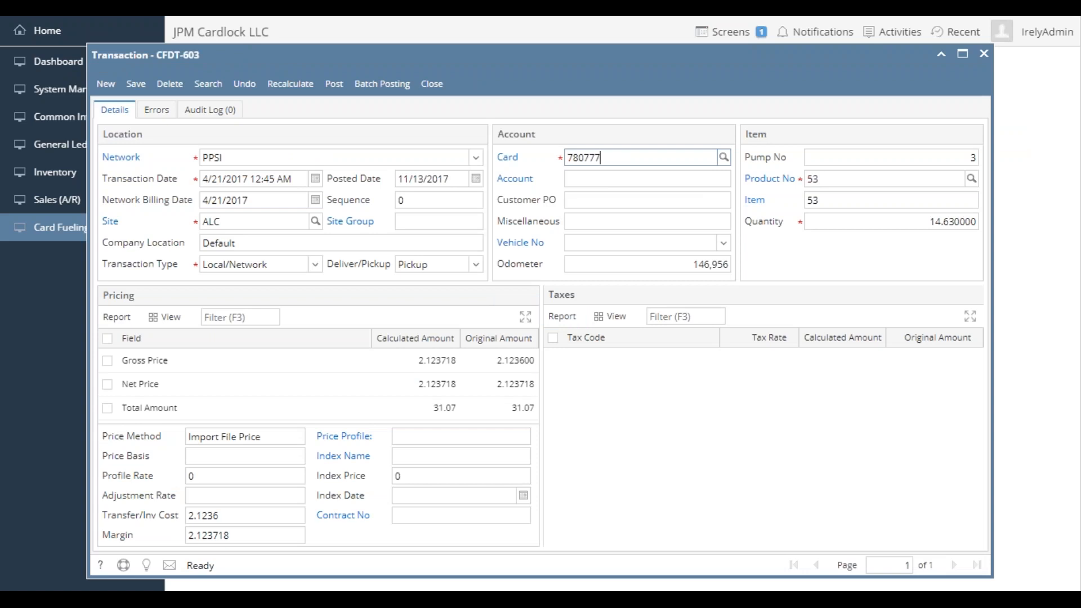
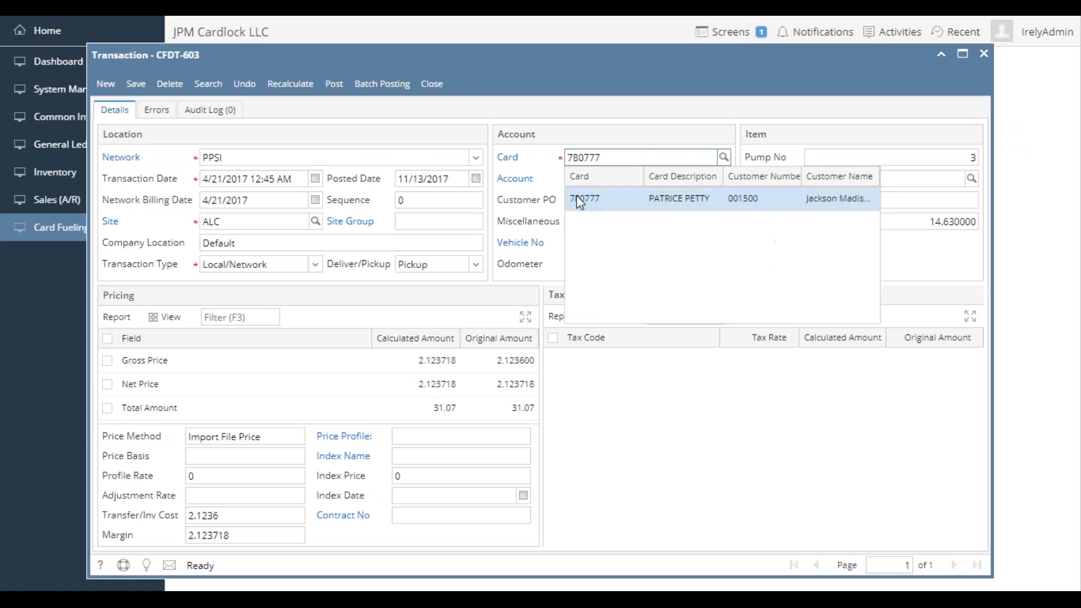
{"action": "left_click", "coordinate": [599, 202]}
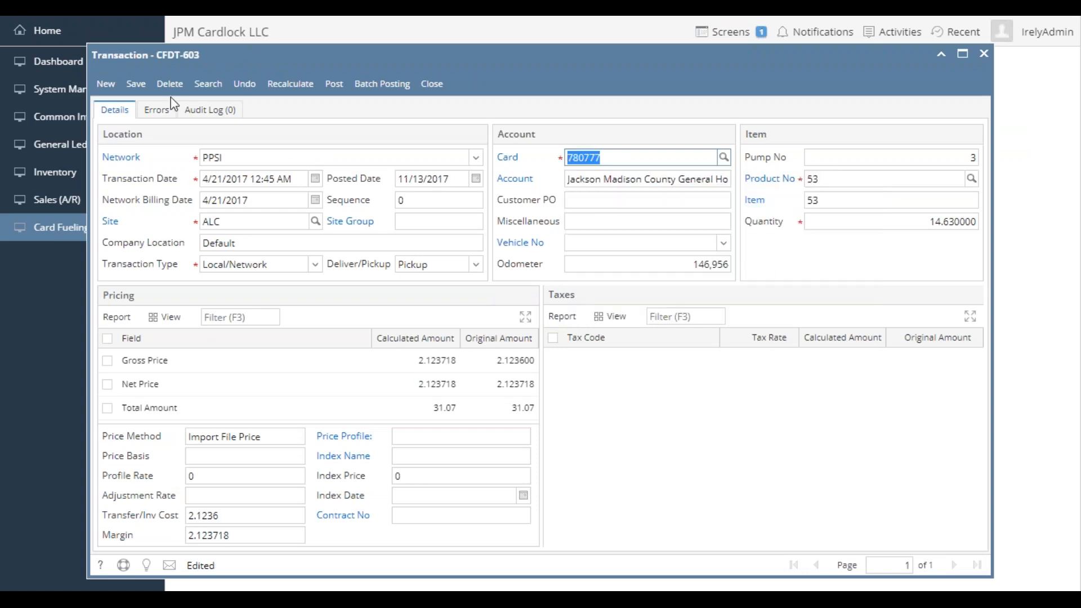
{"action": "left_click", "coordinate": [136, 83]}
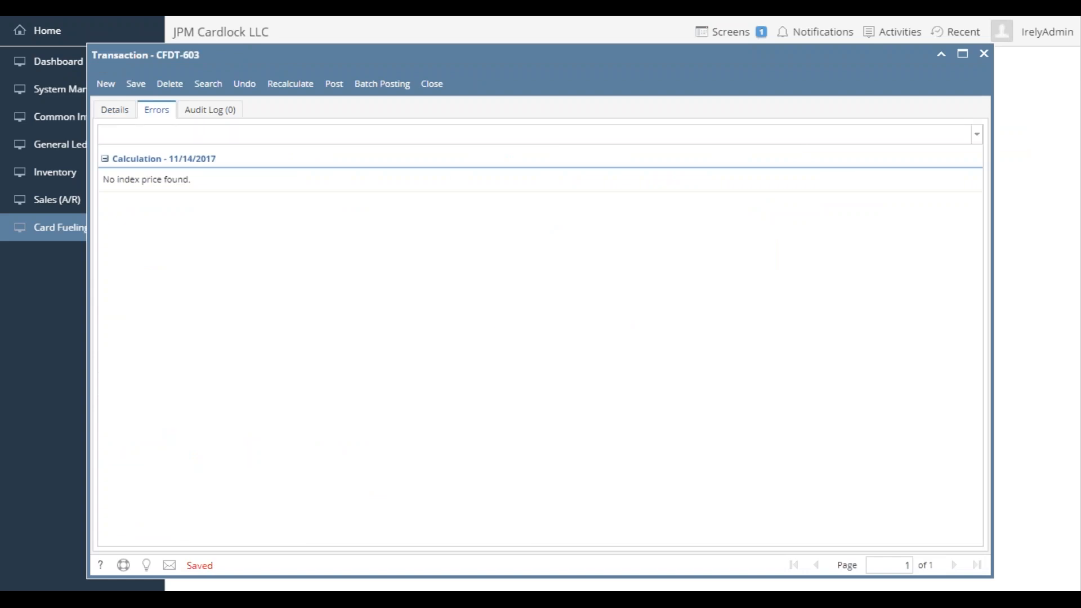
{"action": "left_click", "coordinate": [115, 110]}
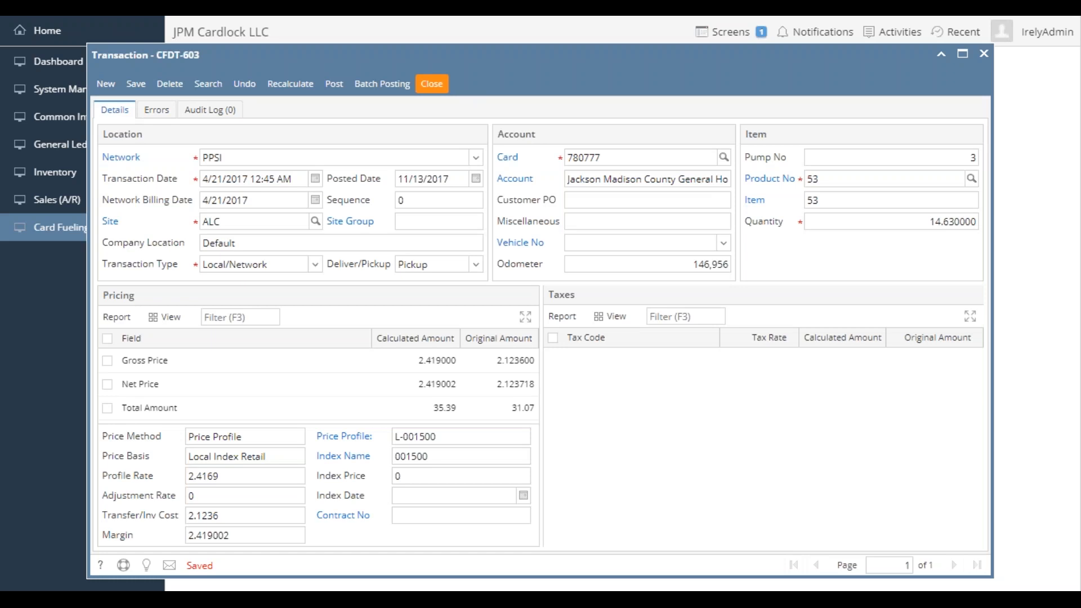
{"action": "left_click", "coordinate": [442, 88]}
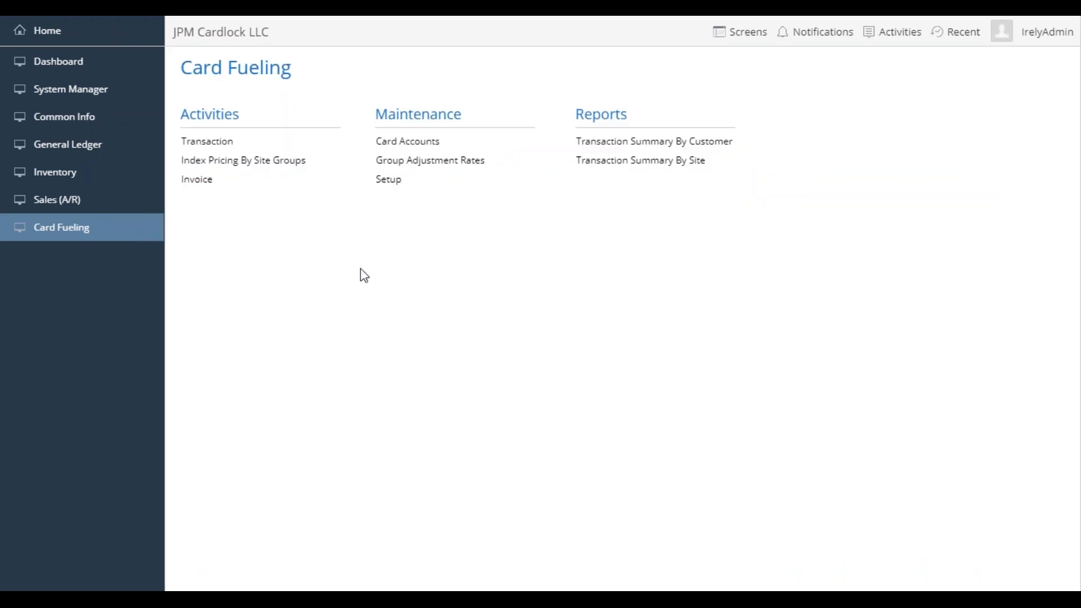
- Open the card fueling transaction list on the unposted transactions and maximize its window
{"action": "left_click", "coordinate": [208, 141]}
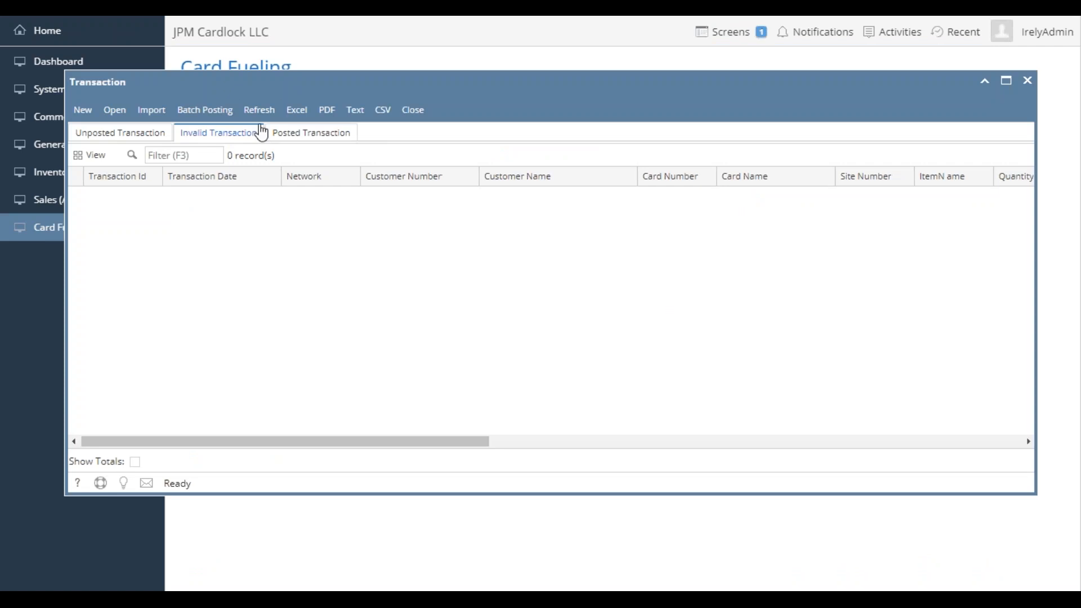
{"action": "left_click", "coordinate": [149, 131]}
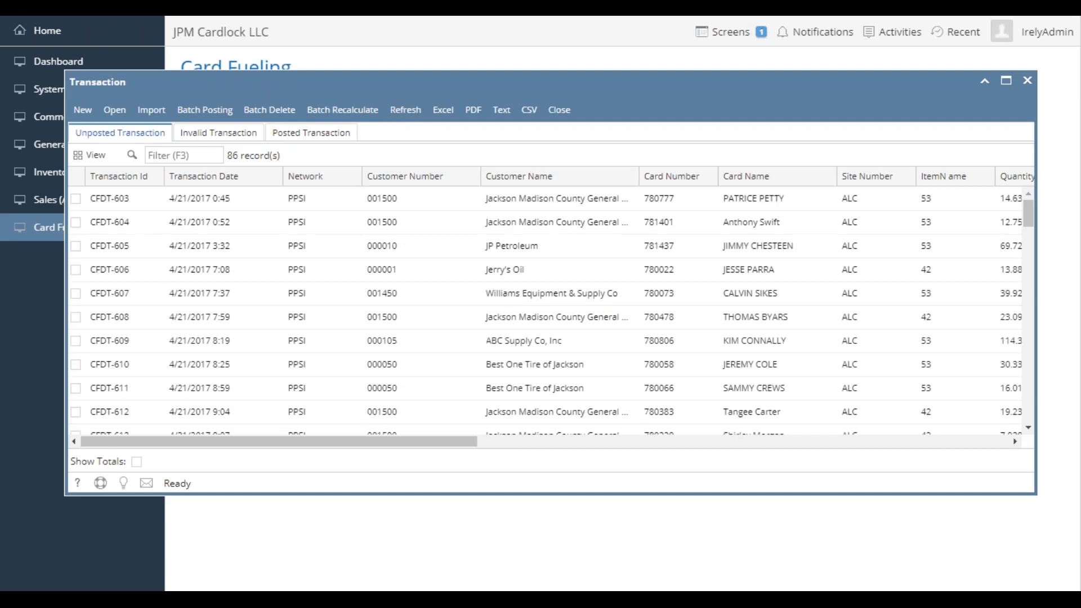
{"action": "left_click", "coordinate": [1006, 80]}
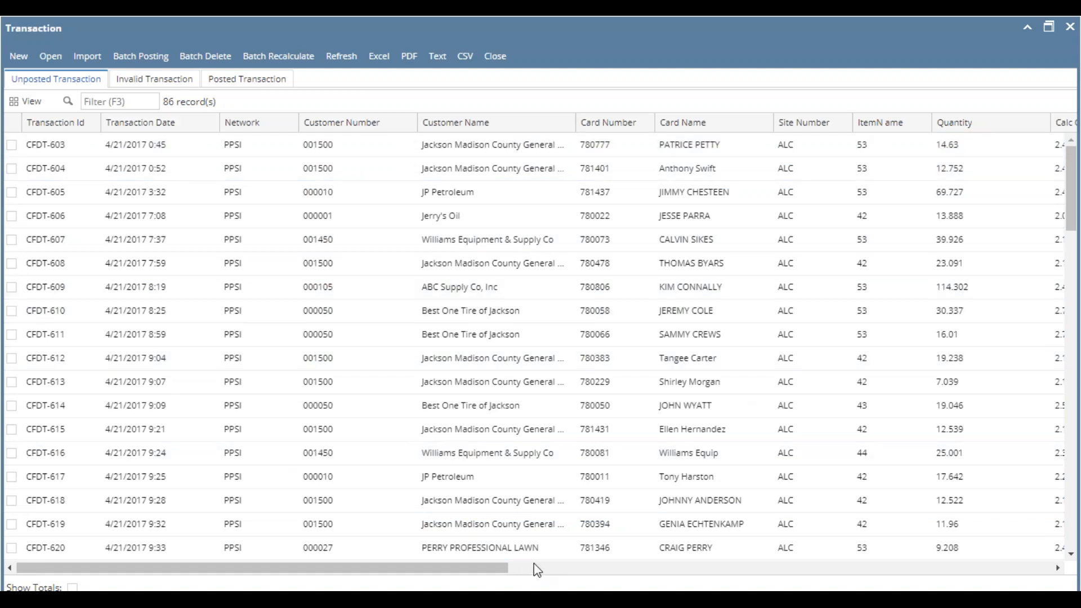
- Add the Transaction Type column to the unposted transactions list
{"action": "left_click", "coordinate": [553, 570]}
{"action": "left_click_drag", "start_coordinate": [557, 570], "coordinate": [629, 566]}
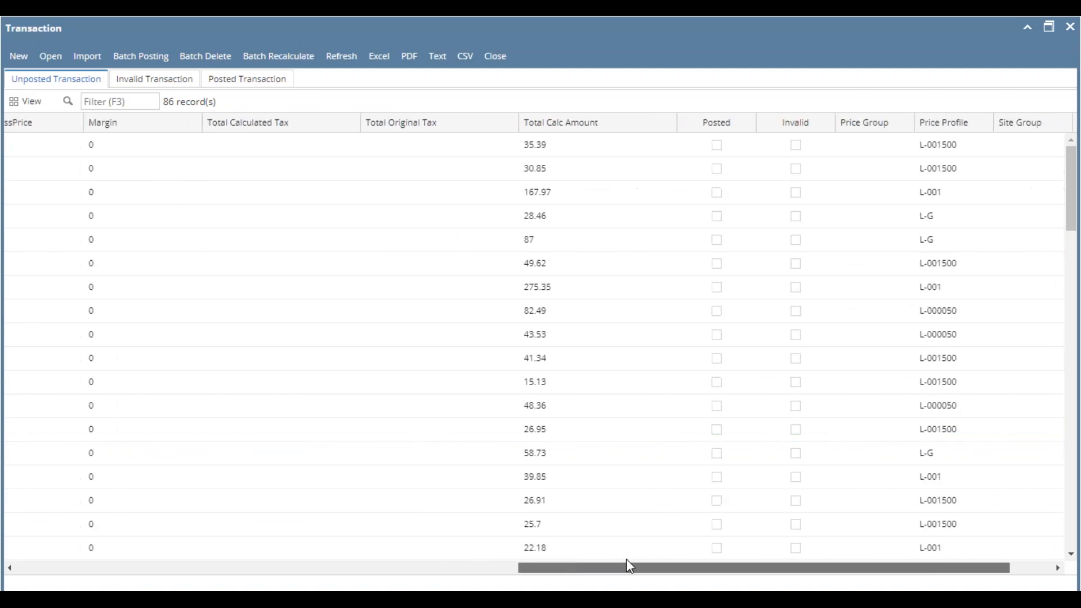
{"action": "left_click", "coordinate": [510, 122]}
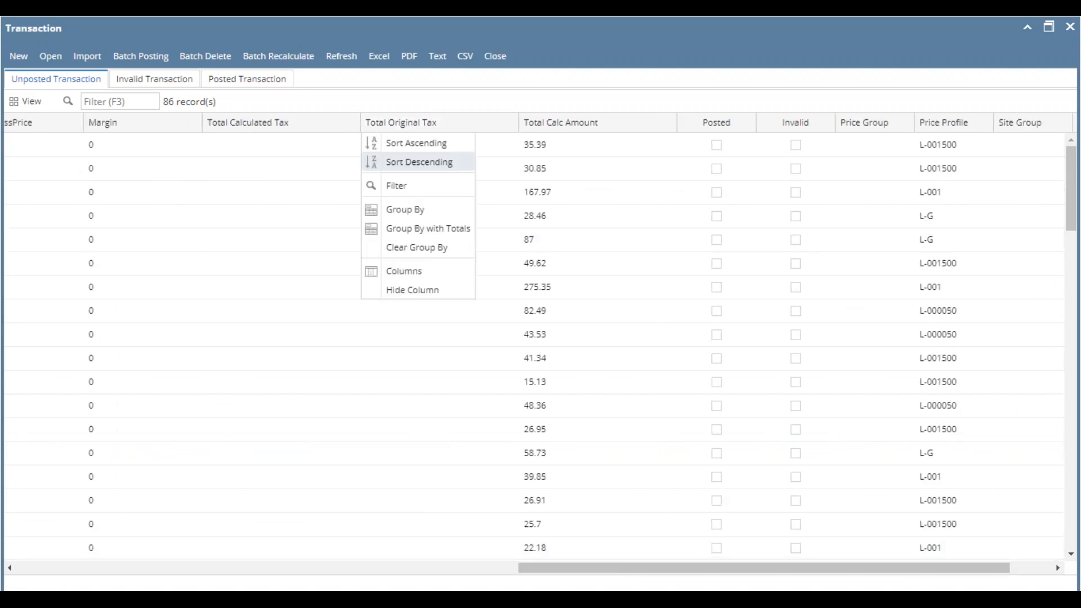
{"action": "mouse_move", "coordinate": [417, 273]}
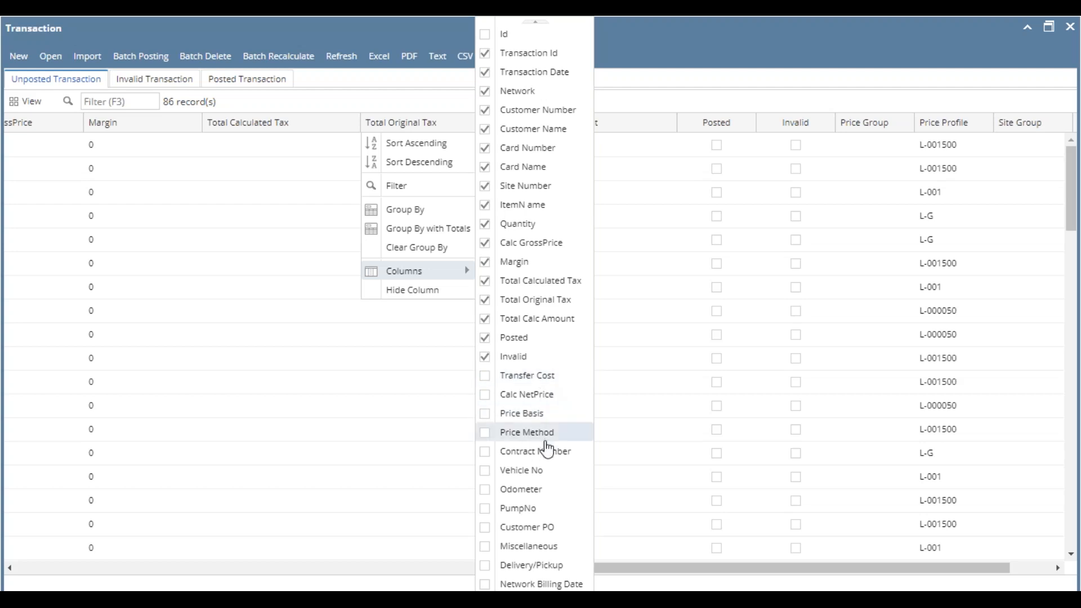
{"action": "scroll", "coordinate": [541, 566], "scroll_direction": "down", "scroll_amount": 3}
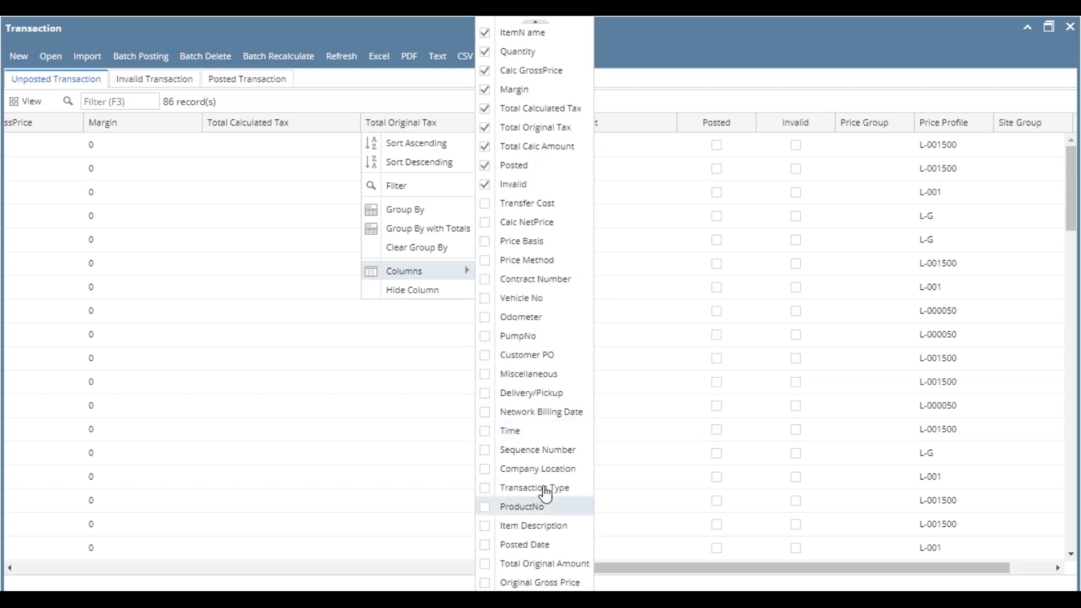
{"action": "left_click", "coordinate": [542, 489]}
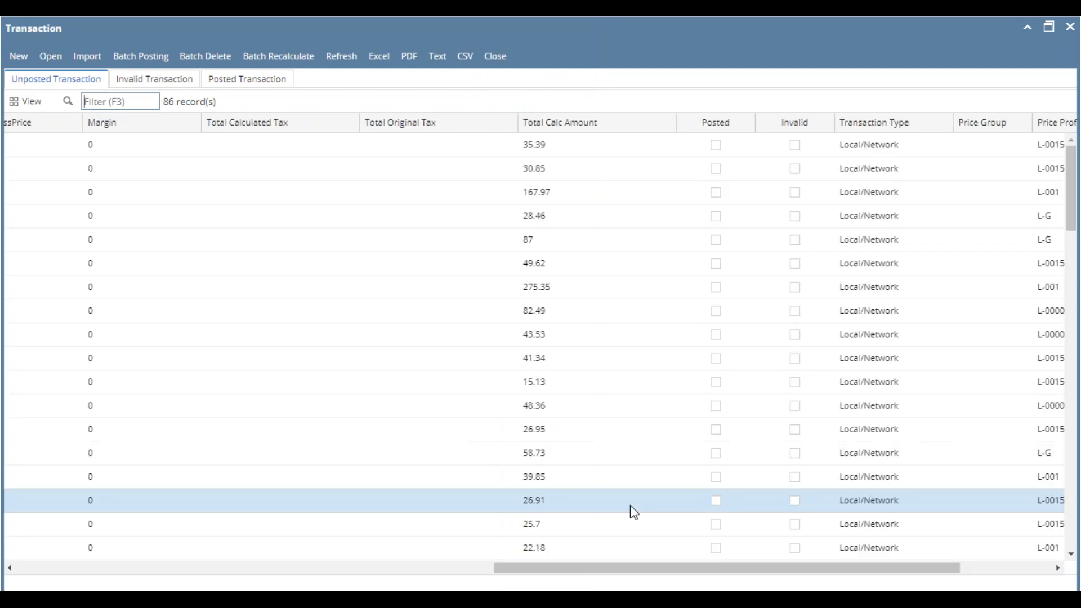
- Review the transaction types and price profiles through the whole unposted list, checking the local, remote and extended remote rows
{"action": "left_click_drag", "start_coordinate": [800, 569], "coordinate": [952, 570]}
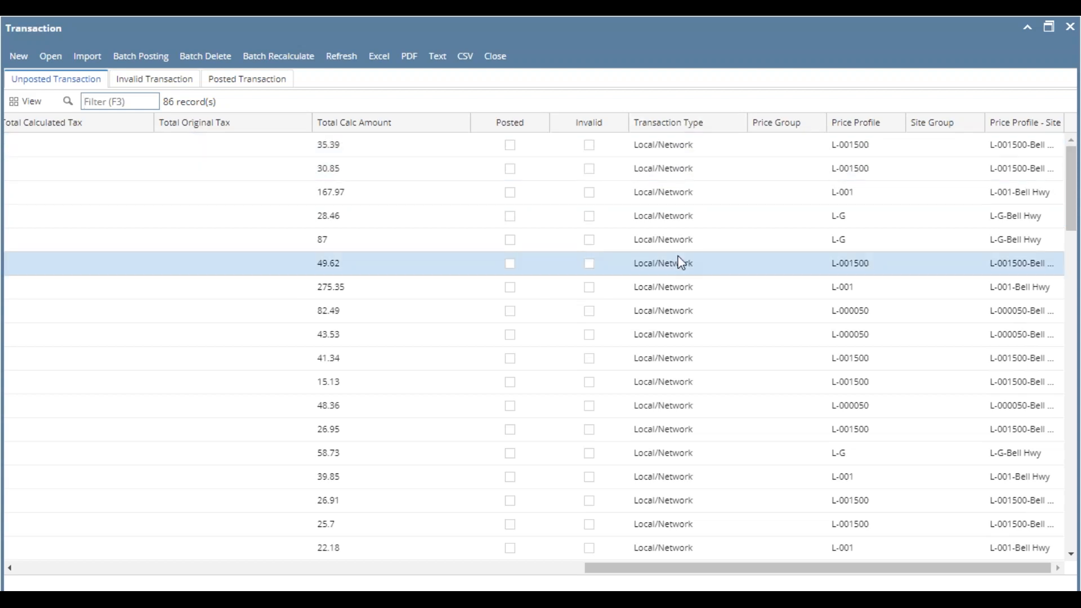
{"action": "scroll", "coordinate": [675, 197], "scroll_direction": "down", "scroll_amount": 8}
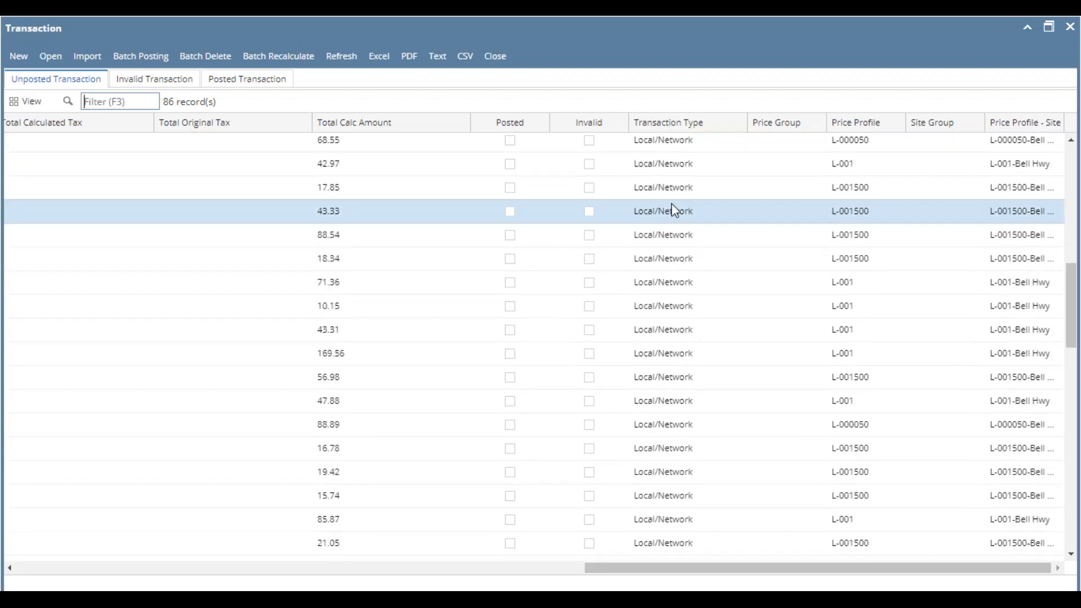
{"action": "scroll", "coordinate": [676, 318], "scroll_direction": "down", "scroll_amount": 9}
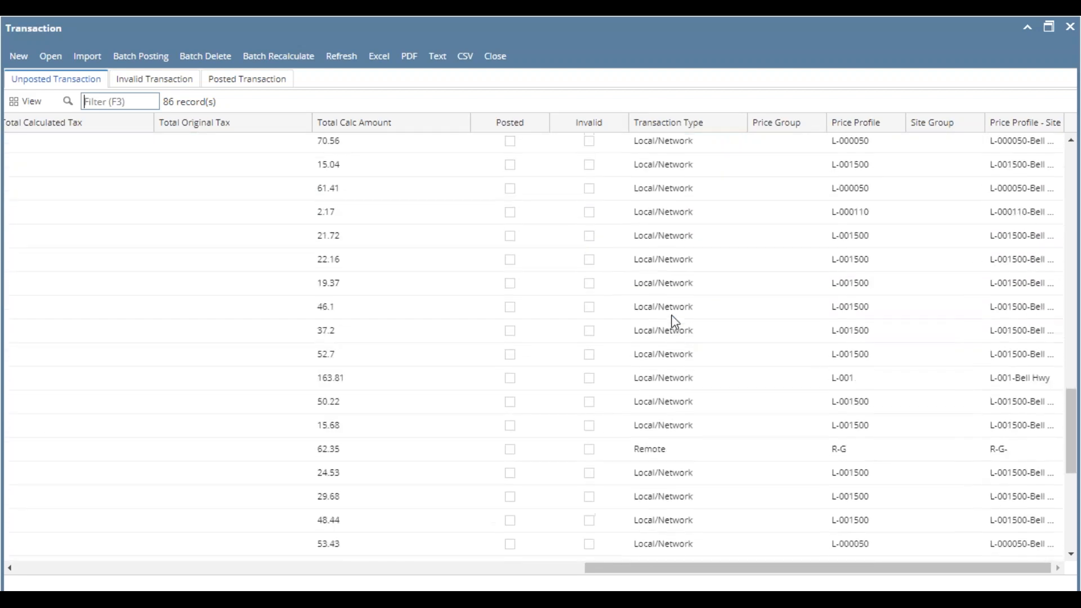
{"action": "scroll", "coordinate": [675, 321], "scroll_direction": "down", "scroll_amount": 1}
{"action": "left_click", "coordinate": [664, 358]}
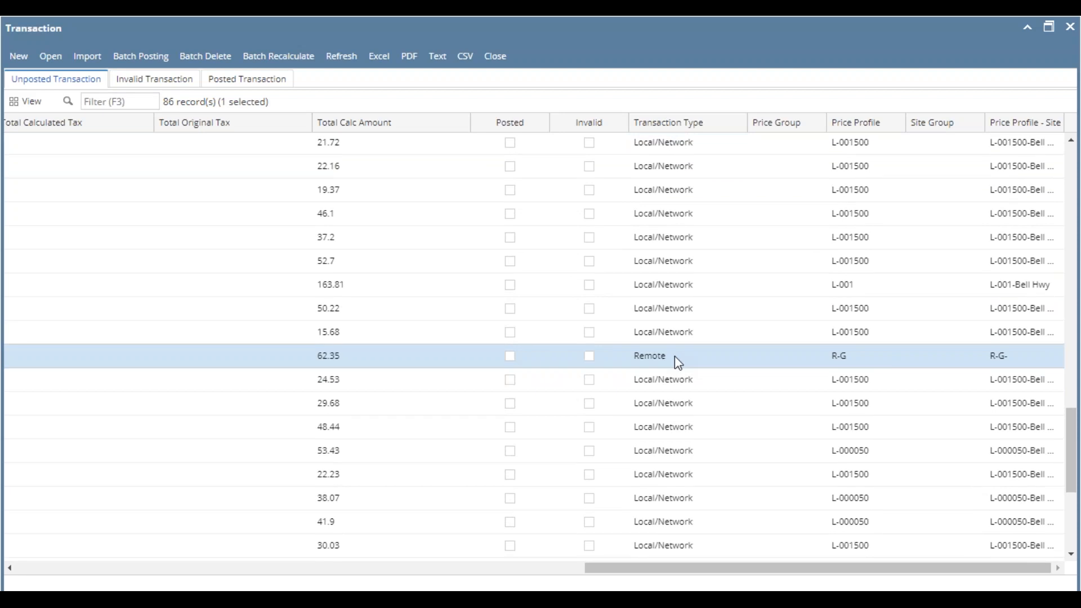
{"action": "scroll", "coordinate": [675, 357], "scroll_direction": "down", "scroll_amount": 4}
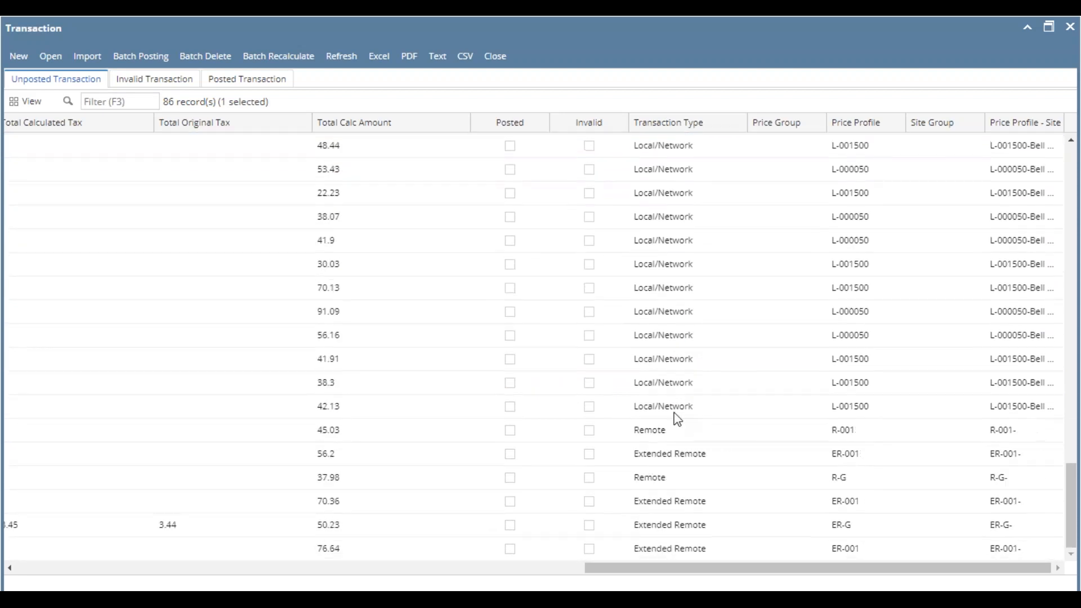
{"action": "left_click", "coordinate": [675, 459], "text": "ctrl"}
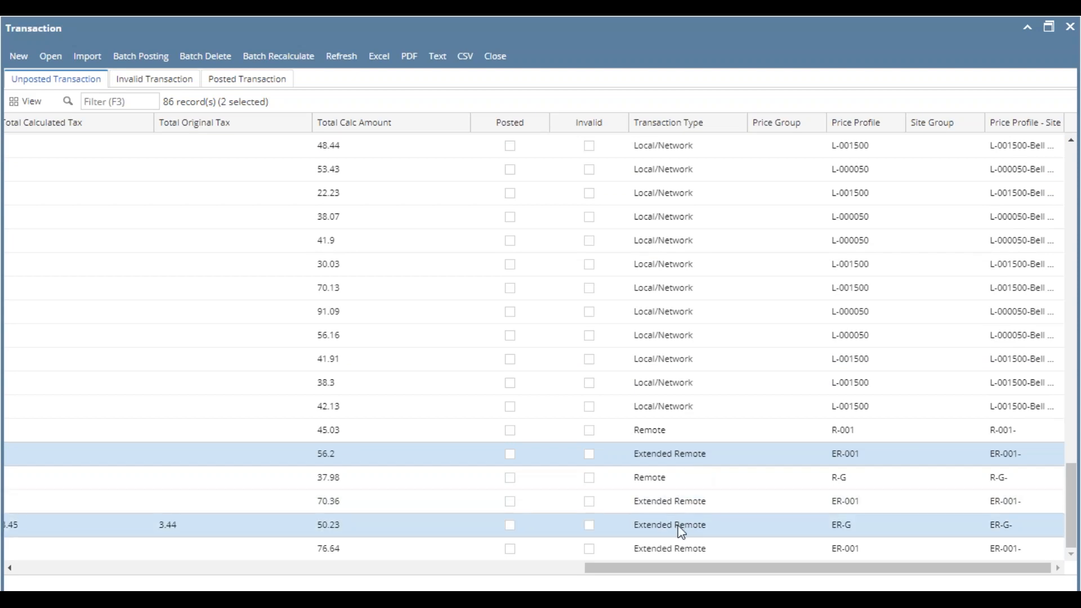
{"action": "left_click", "coordinate": [674, 449], "text": "ctrl"}
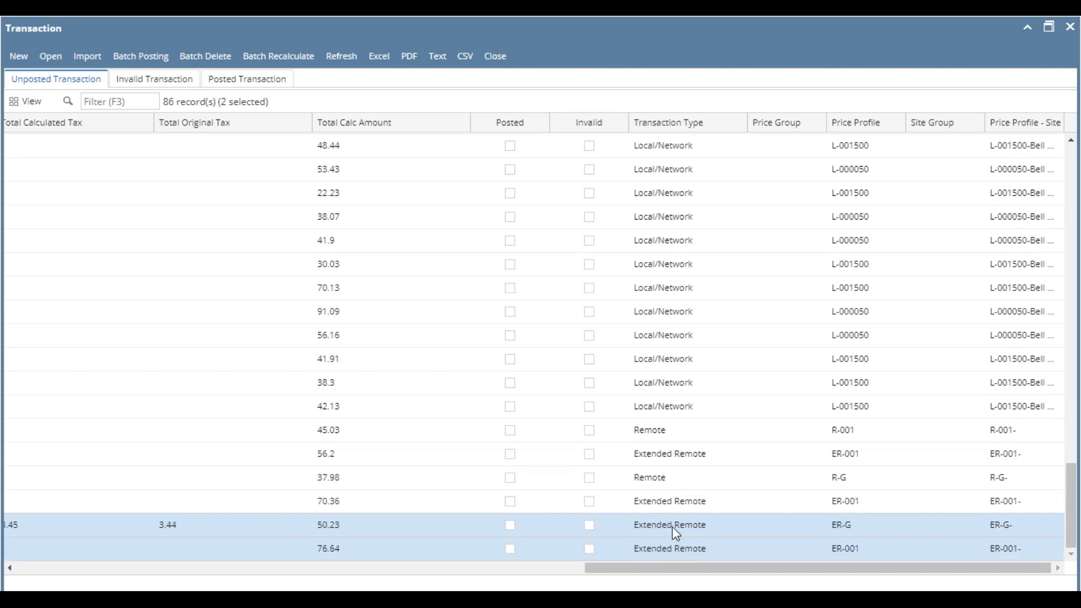
- Filter the unposted transactions to type Local/Network and sort them by Calc GrossPrice in ascending order
{"action": "right_click", "coordinate": [675, 150]}
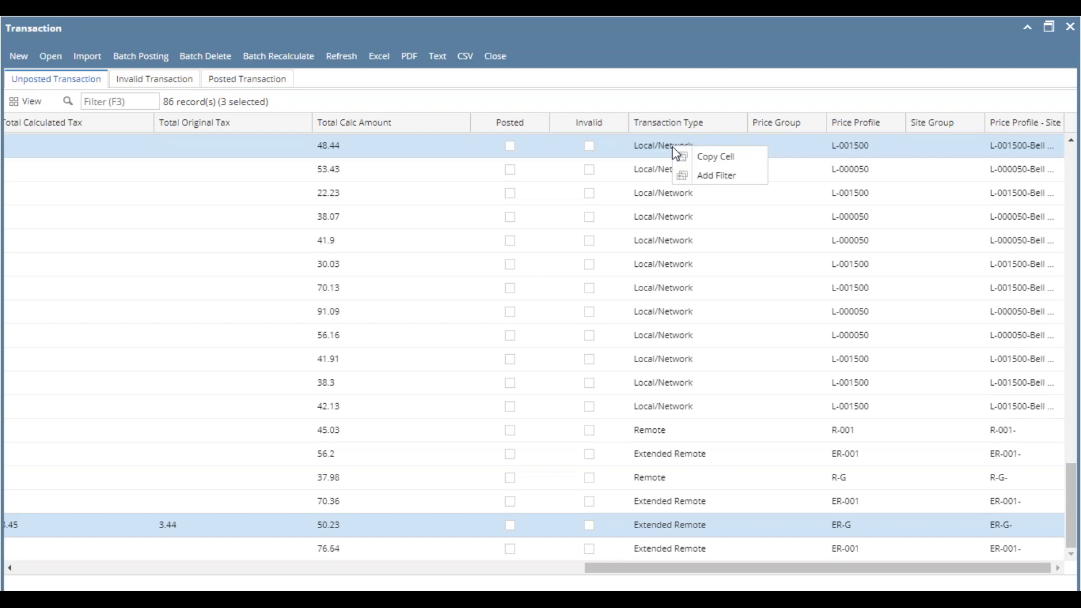
{"action": "left_click", "coordinate": [709, 176]}
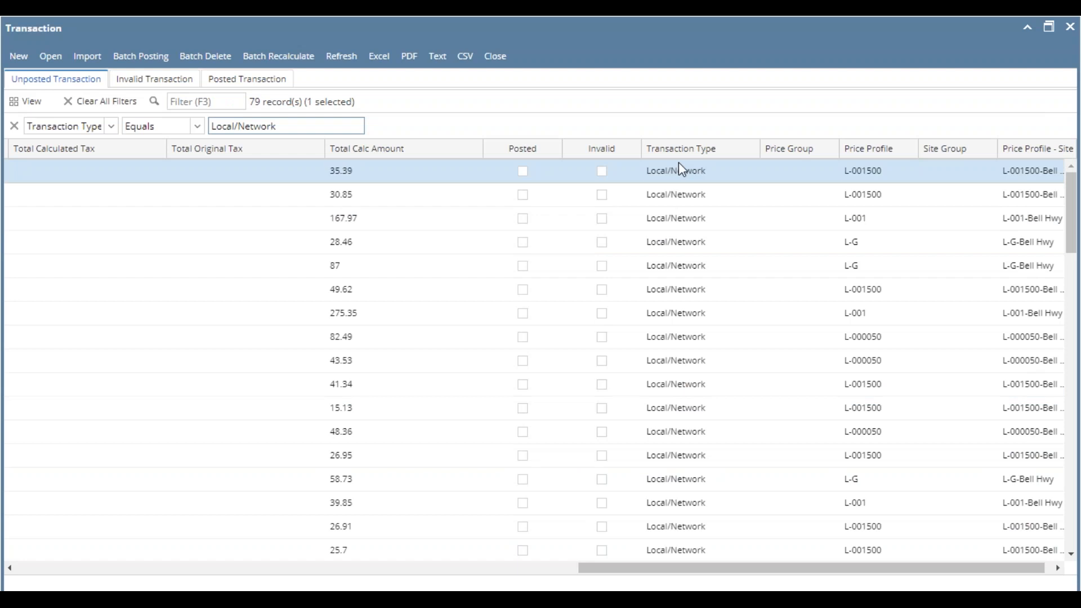
{"action": "left_click_drag", "start_coordinate": [540, 582], "coordinate": [559, 567]}
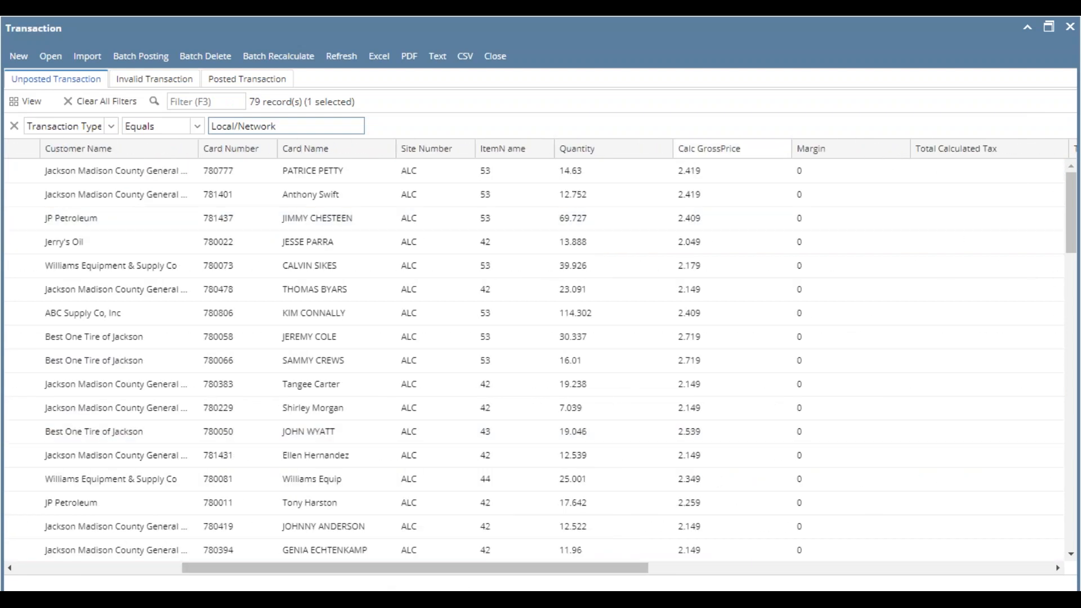
{"action": "left_click", "coordinate": [713, 169]}
{"action": "left_click", "coordinate": [784, 148]}
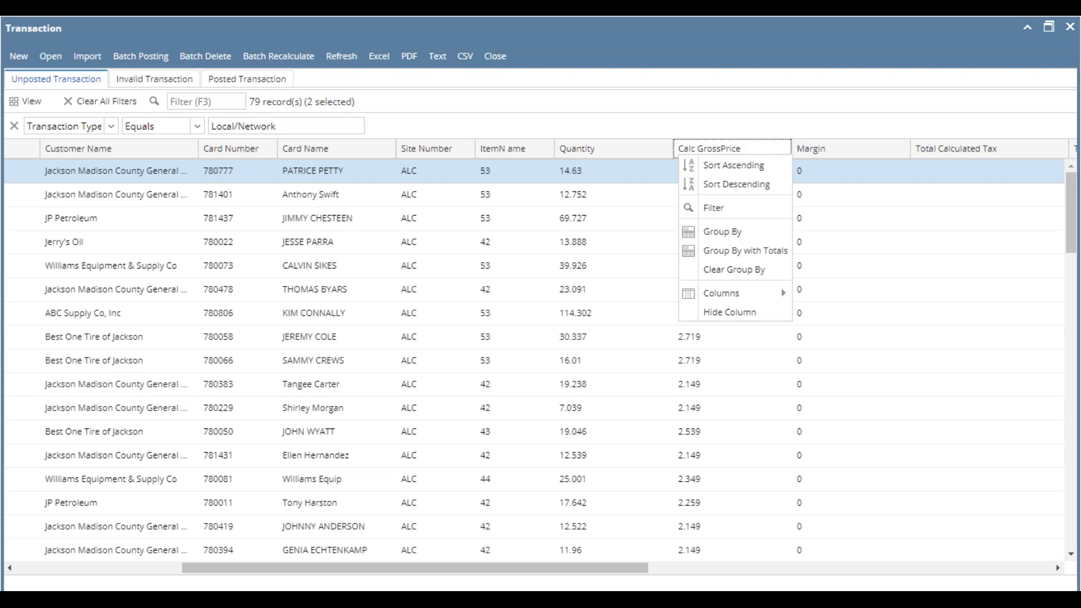
{"action": "left_click", "coordinate": [735, 166]}
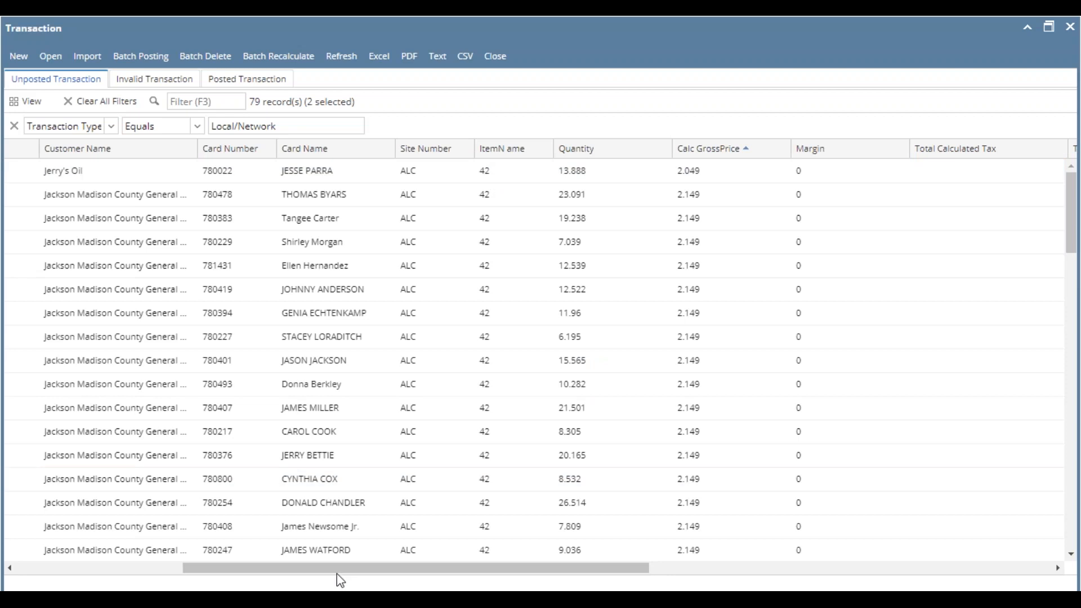
- Open the Jerry's Oil transaction CFDT-606, set the tax group of its site ALC to TN, then save and close the site
{"action": "mouse_move", "coordinate": [341, 571]}
{"action": "left_mouse_down"}
{"action": "mouse_move", "coordinate": [191, 568]}
{"action": "mouse_move", "coordinate": [326, 566]}
{"action": "left_mouse_up"}
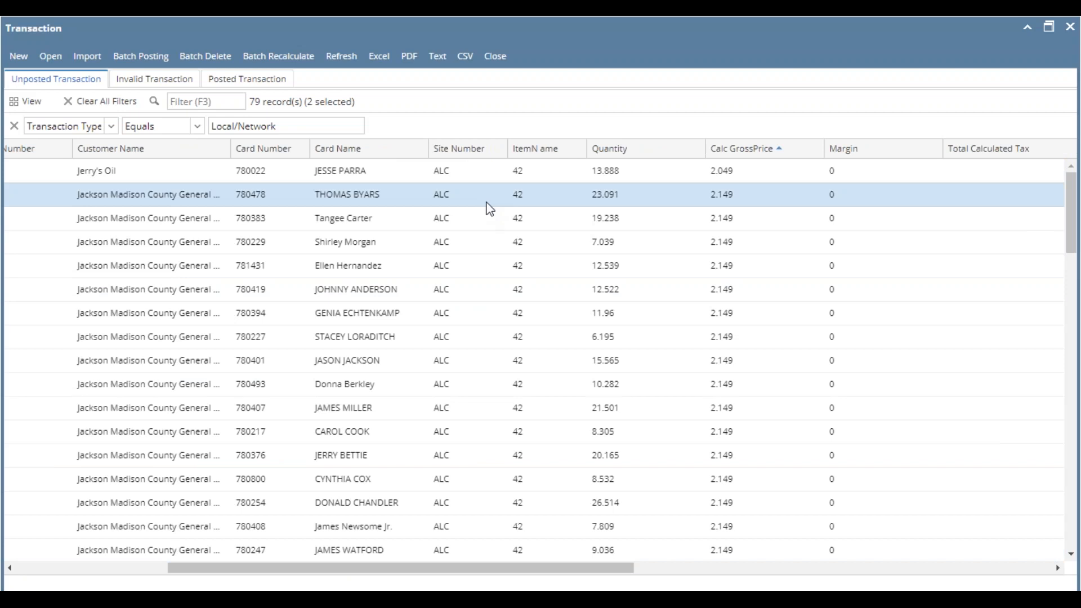
{"action": "double_click", "coordinate": [516, 179]}
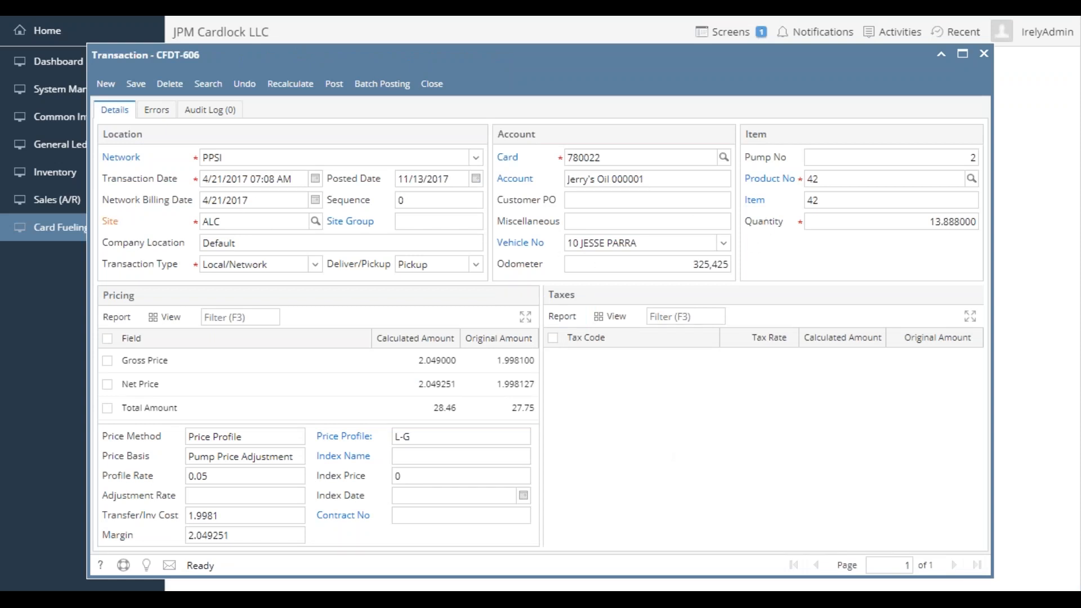
{"action": "left_click", "coordinate": [111, 224]}
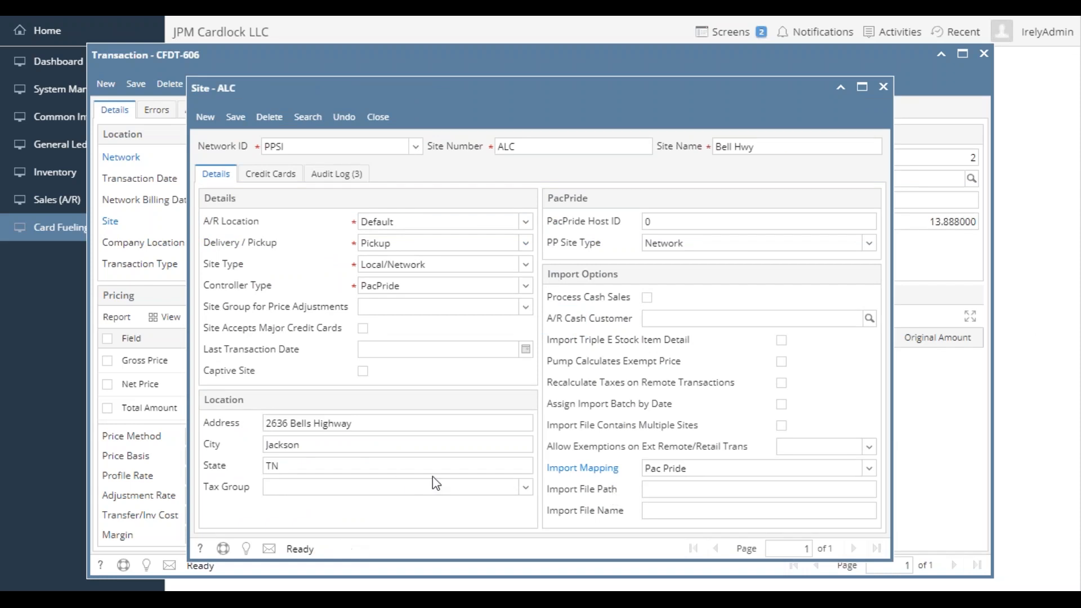
{"action": "left_click", "coordinate": [526, 487]}
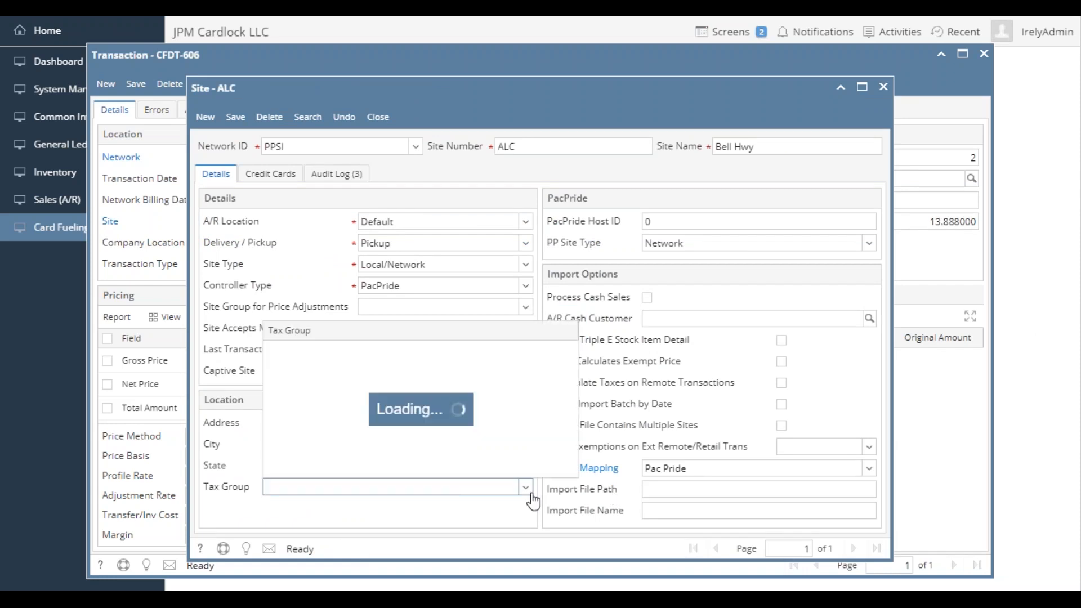
{"action": "left_click", "coordinate": [349, 350]}
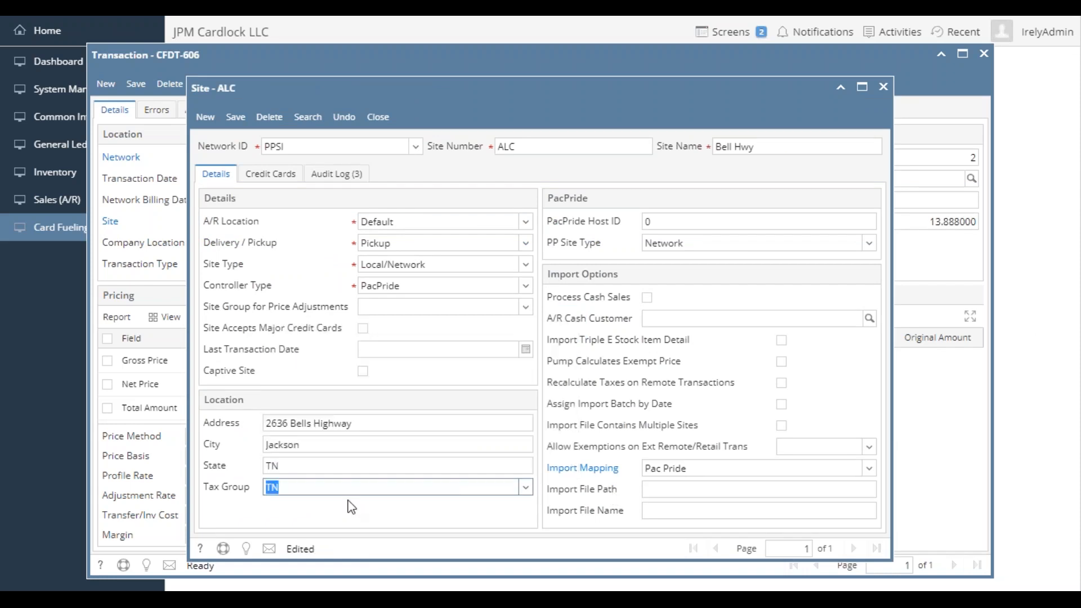
{"action": "left_click", "coordinate": [236, 116]}
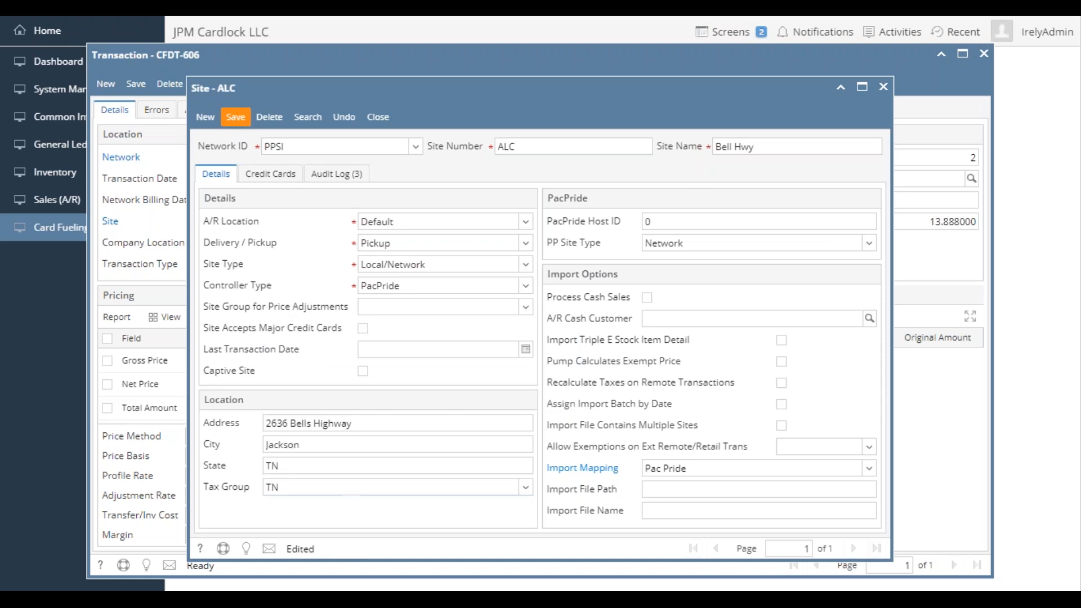
{"action": "left_click", "coordinate": [235, 116]}
{"action": "left_click", "coordinate": [378, 117]}
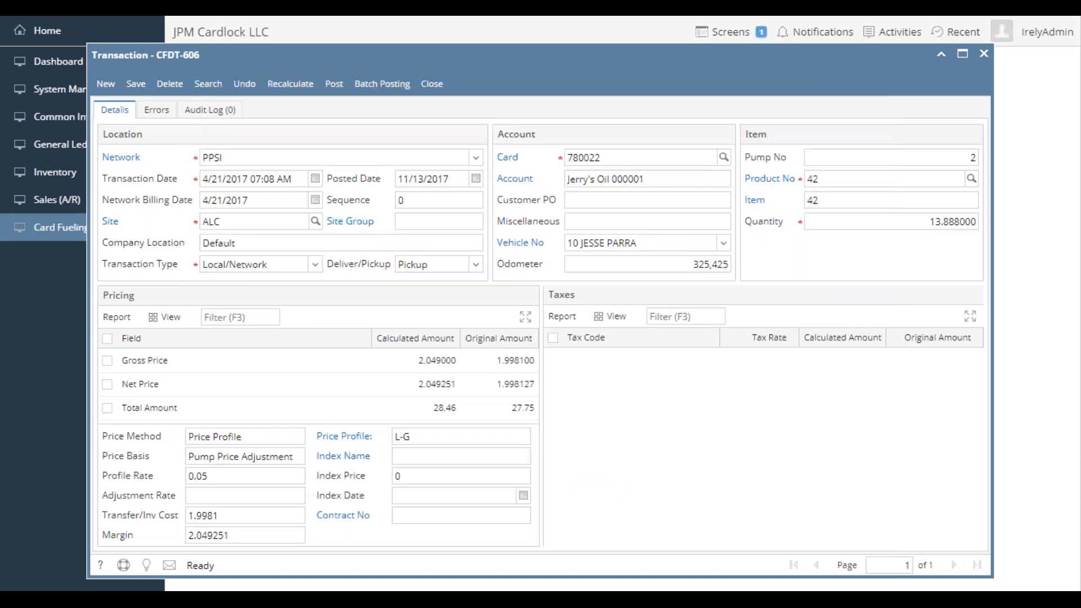
- Recalculate the pricing and taxes of transaction CFDT-606 and save it
{"action": "left_click", "coordinate": [299, 90]}
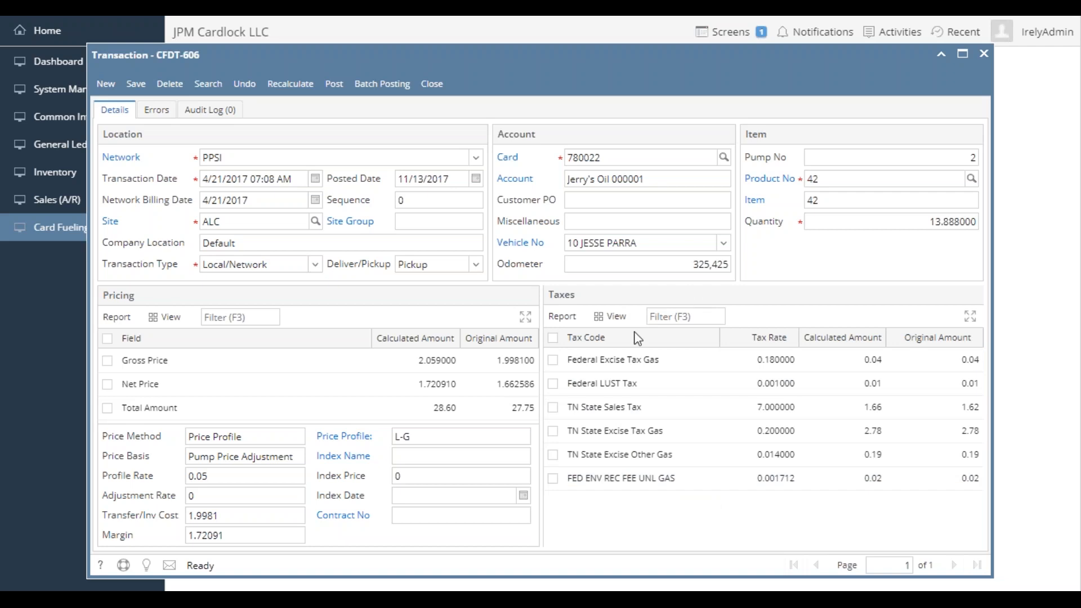
{"action": "left_click", "coordinate": [676, 408]}
{"action": "left_click", "coordinate": [136, 84]}
- Review the posted date, transaction type and product number of CFDT-606, inspecting the site item record for product 42 and closing it
{"action": "left_click", "coordinate": [446, 179]}
{"action": "left_click", "coordinate": [445, 178]}
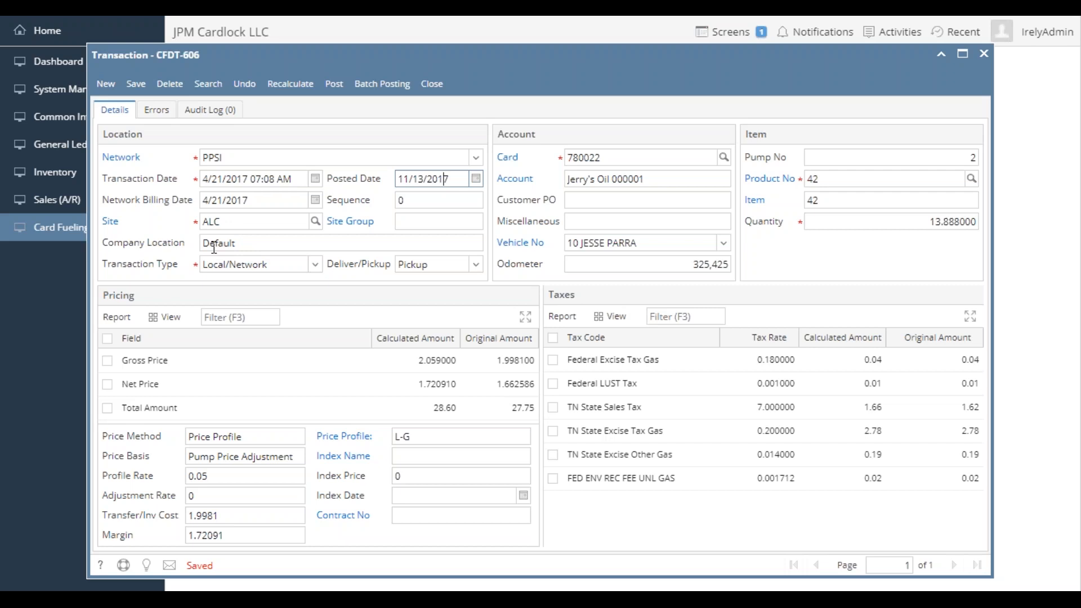
{"action": "left_click", "coordinate": [276, 266]}
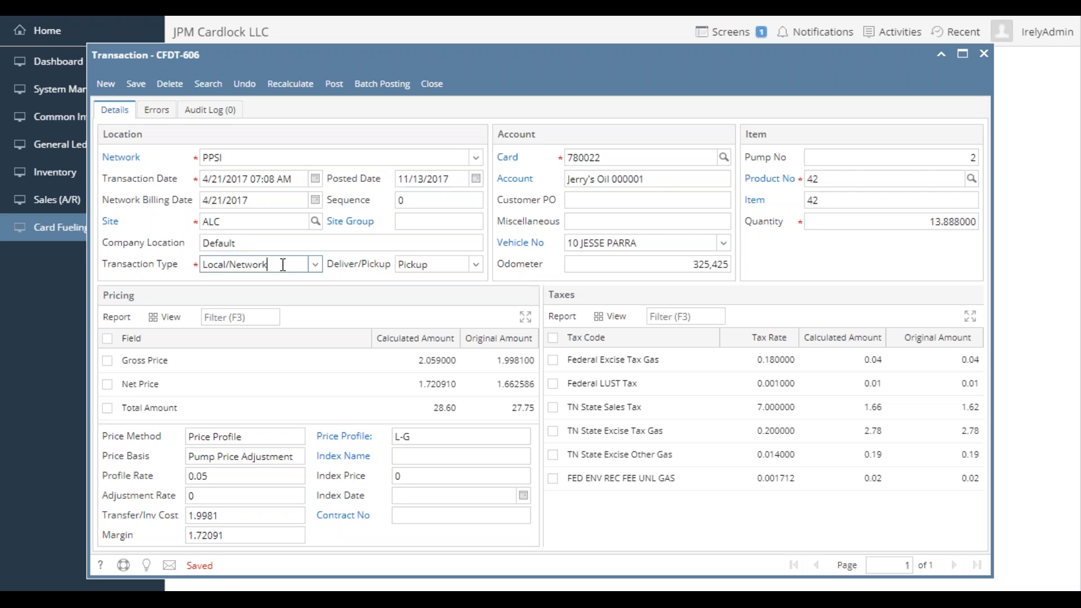
{"action": "left_click", "coordinate": [278, 265]}
{"action": "left_click", "coordinate": [832, 175]}
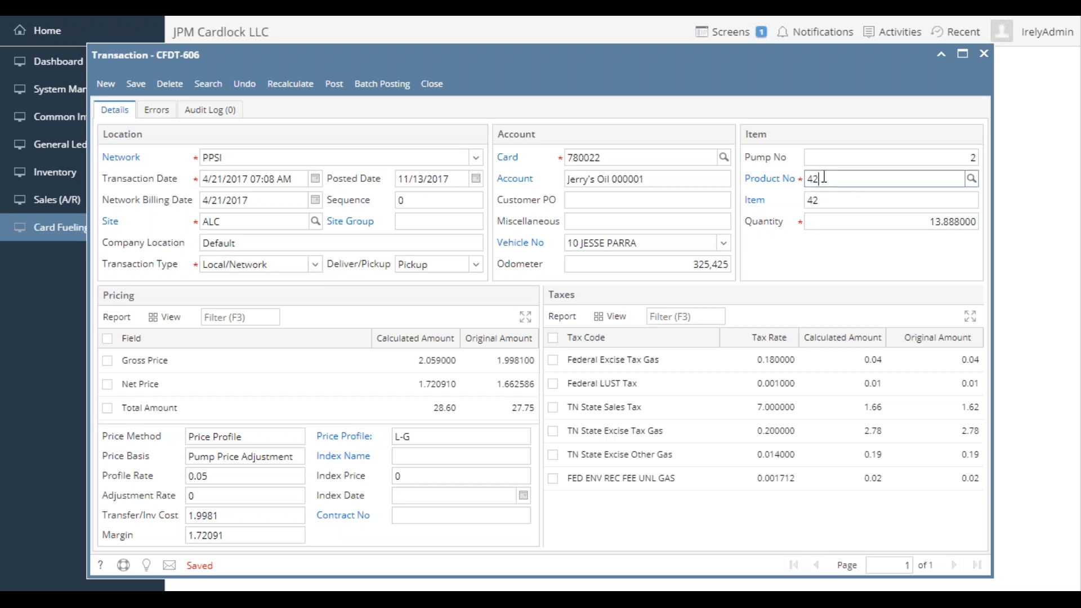
{"action": "double_click", "coordinate": [824, 178]}
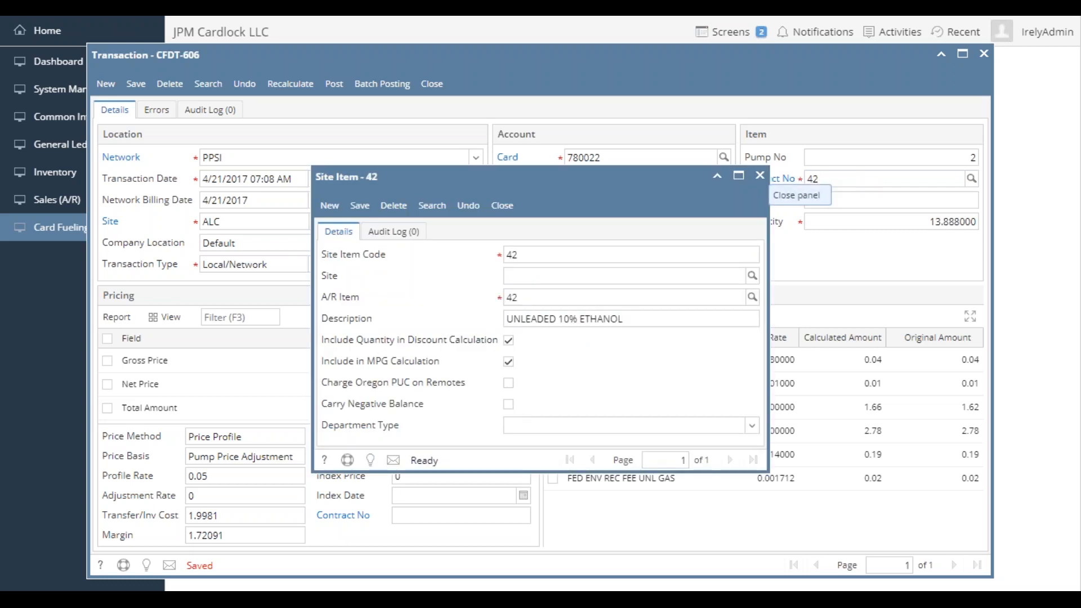
{"action": "left_click", "coordinate": [503, 205]}
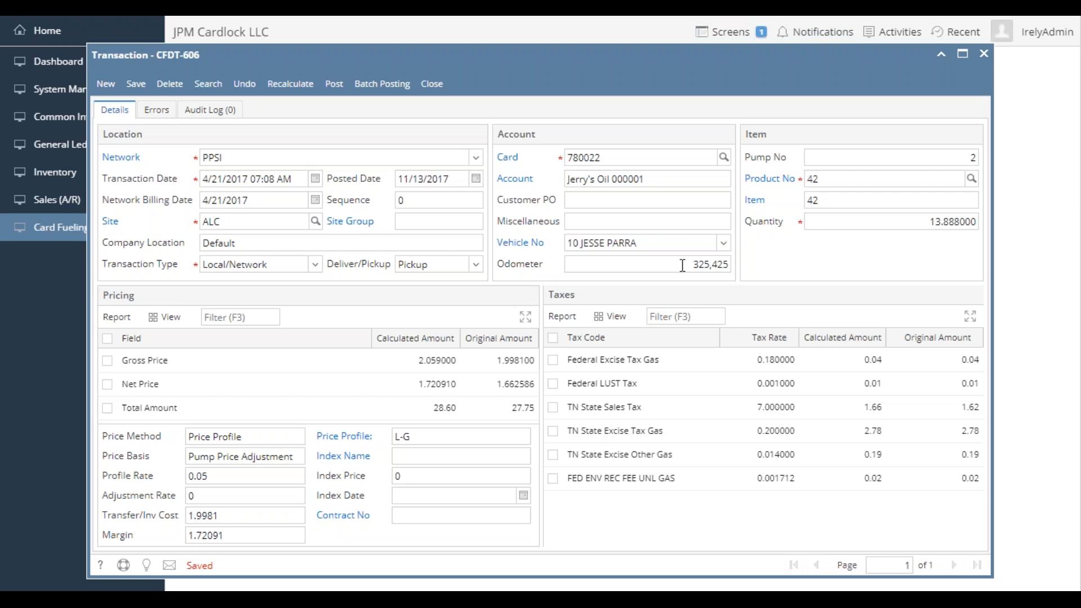
- Open the Jerry's Oil account from transaction CFDT-606 and examine its remote, extended remote and local price profile IDs in the account details
{"action": "left_click", "coordinate": [510, 181]}
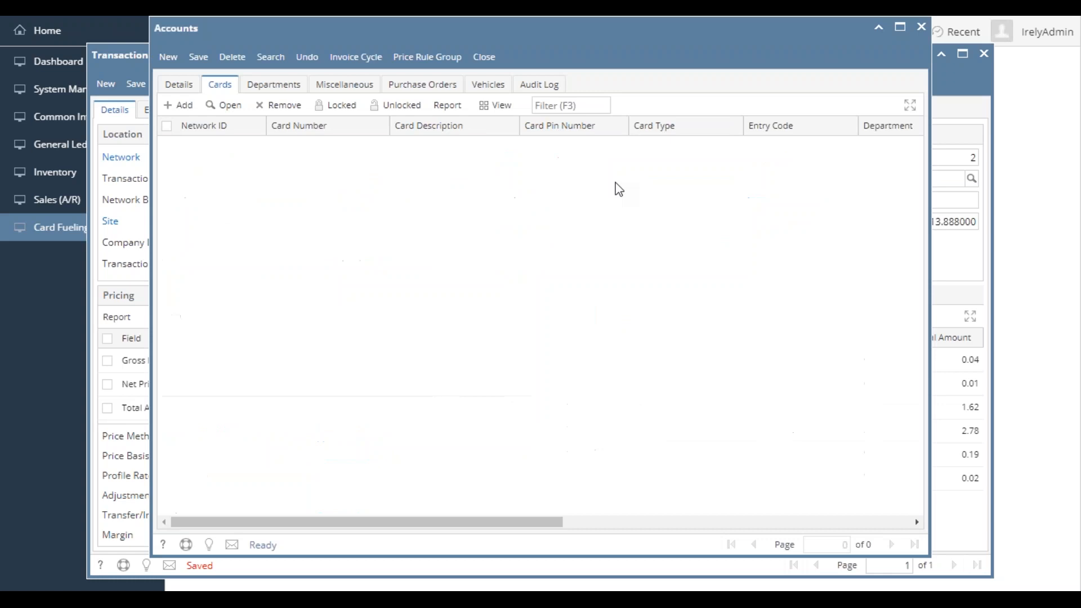
{"action": "left_click", "coordinate": [180, 84]}
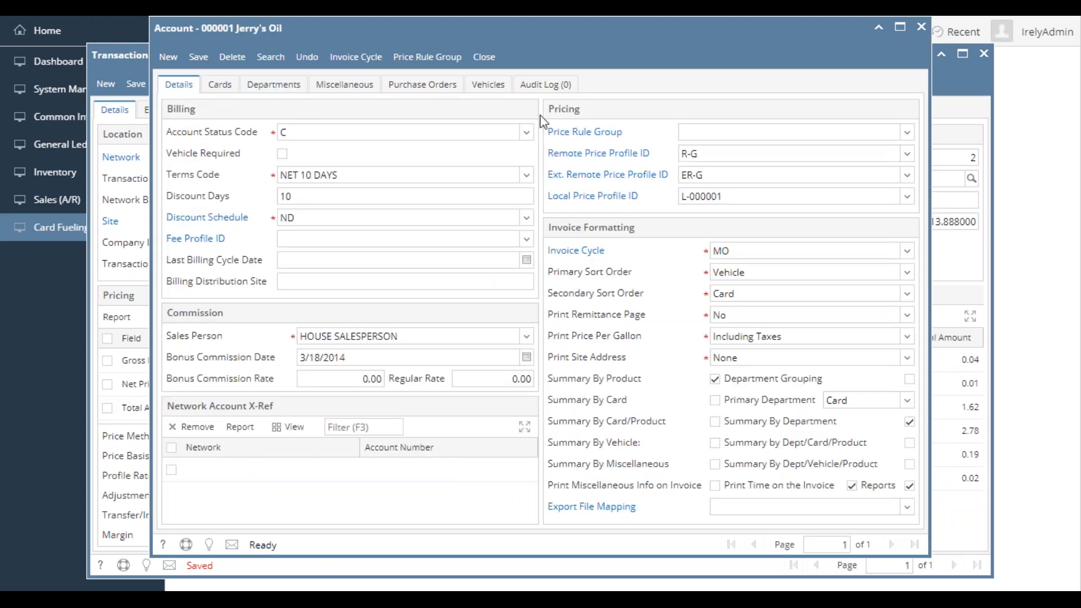
{"action": "left_click", "coordinate": [727, 155]}
{"action": "left_click", "coordinate": [735, 176]}
{"action": "left_click", "coordinate": [708, 150]}
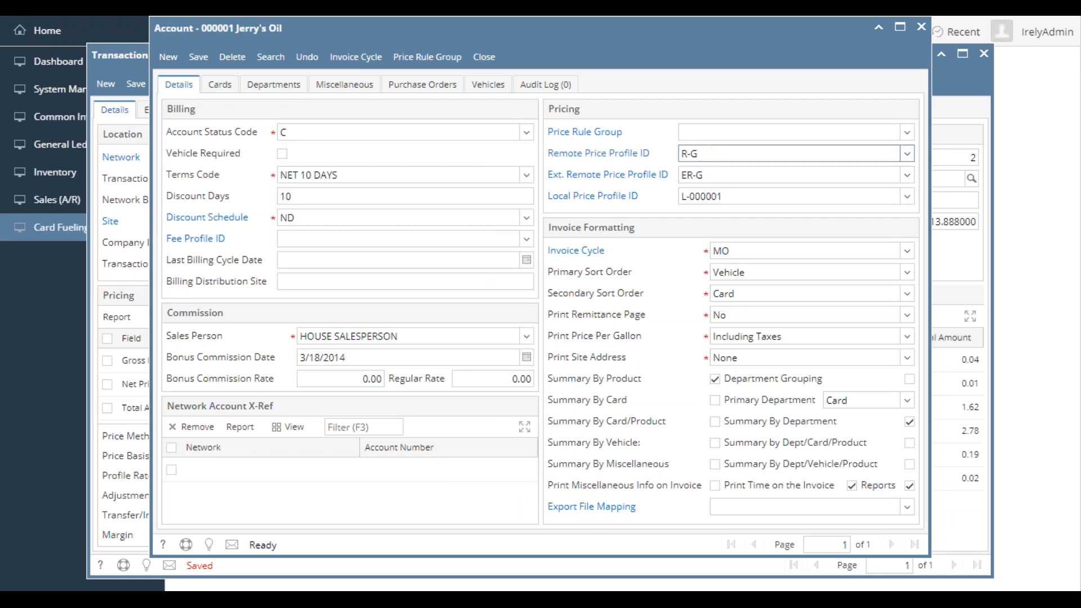
{"action": "left_click", "coordinate": [697, 157]}
{"action": "left_click", "coordinate": [682, 175]}
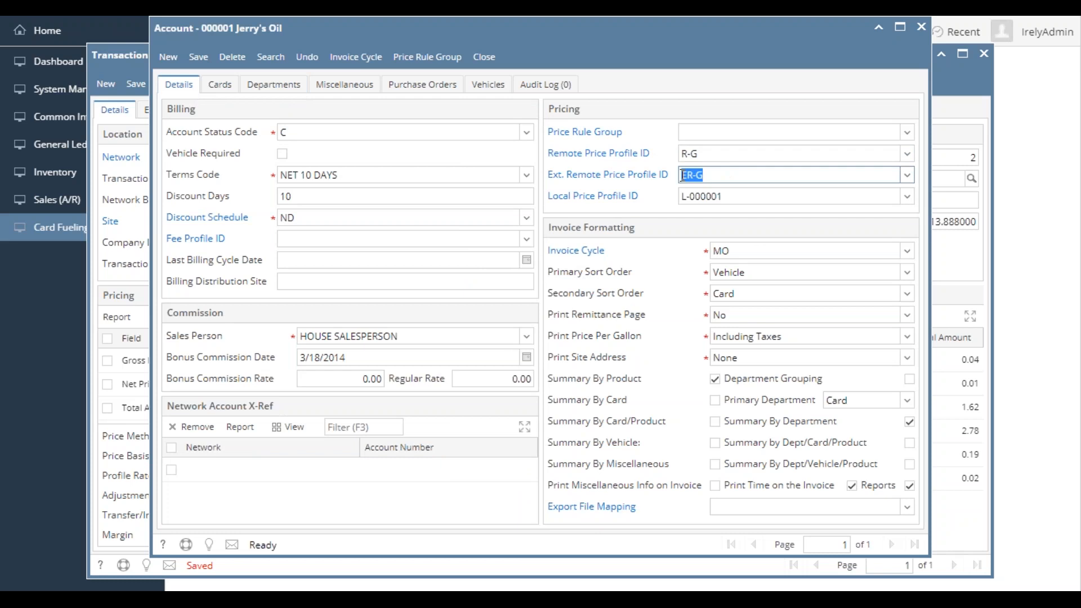
{"action": "left_click", "coordinate": [742, 196]}
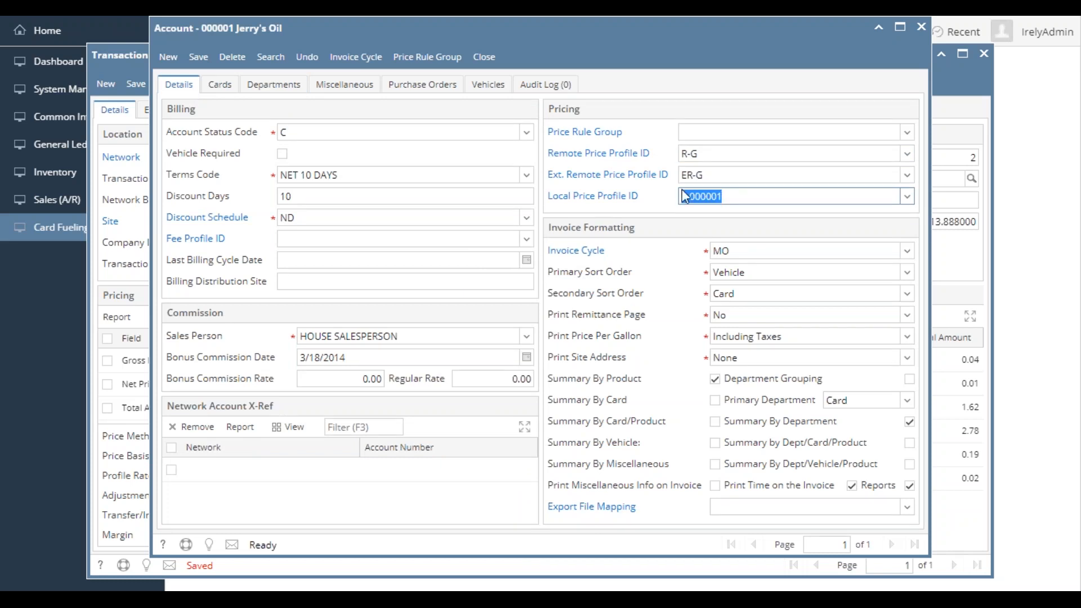
{"action": "left_click", "coordinate": [753, 196]}
{"action": "left_click", "coordinate": [693, 153]}
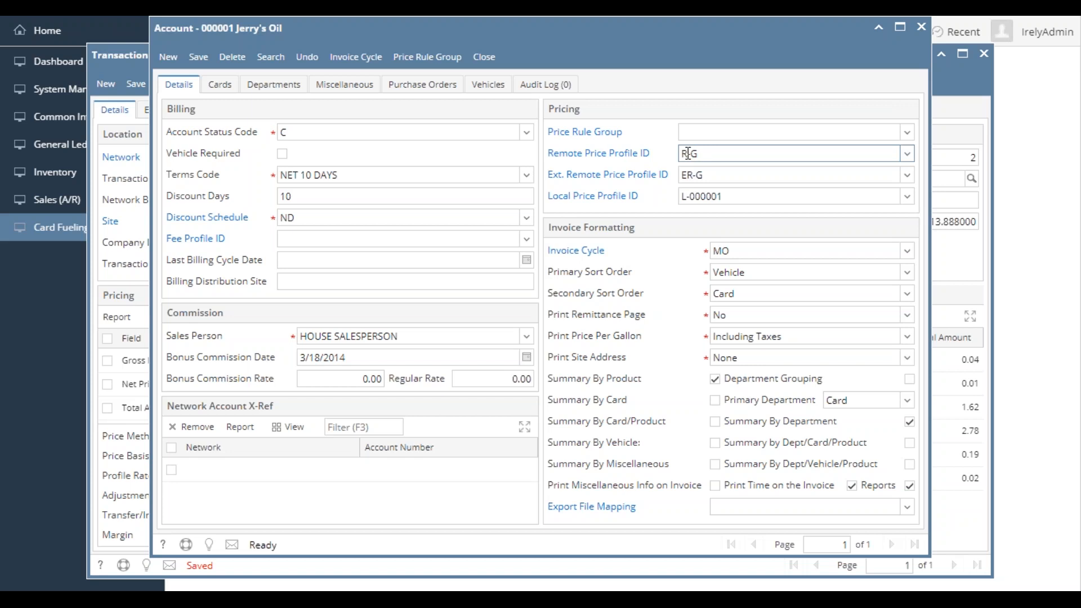
{"action": "left_click_drag", "start_coordinate": [687, 153], "coordinate": [682, 175]}
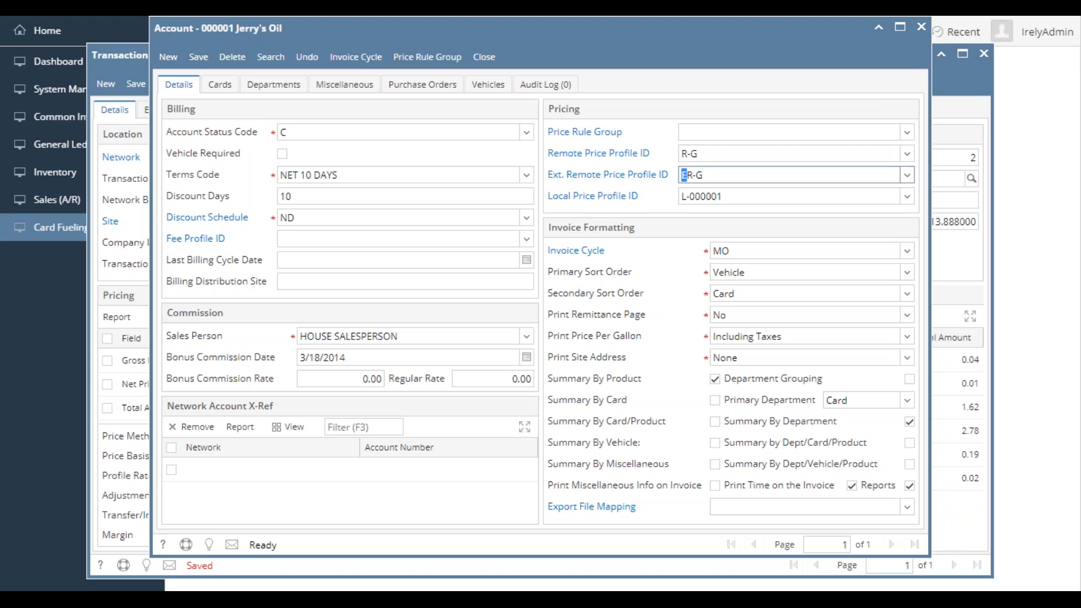
{"action": "left_click_drag", "start_coordinate": [688, 196], "coordinate": [682, 196]}
{"action": "double_click", "coordinate": [711, 196]}
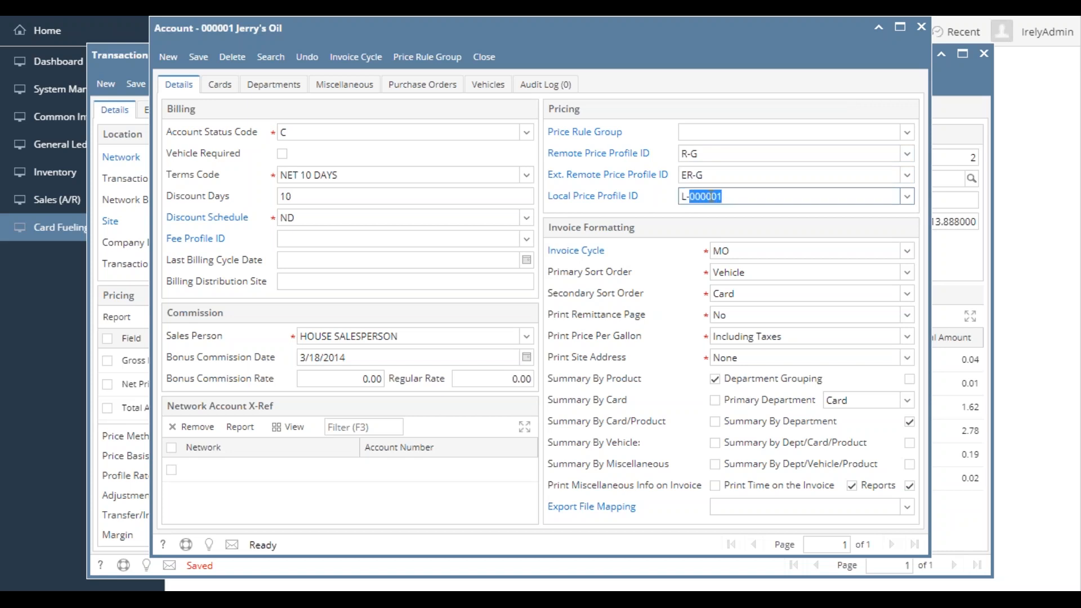
{"action": "left_click", "coordinate": [737, 196]}
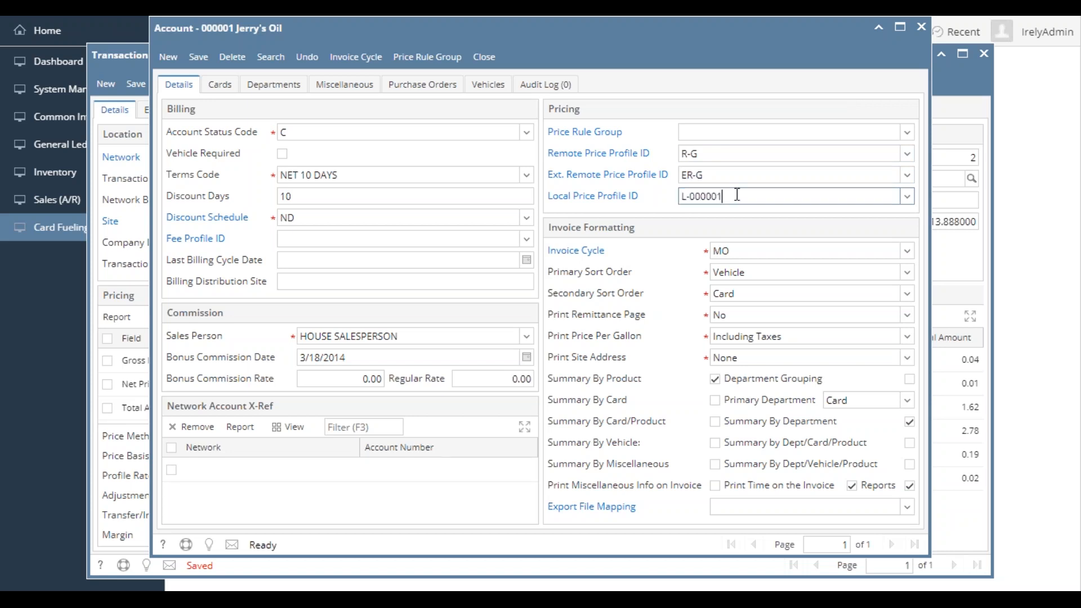
- Open the account's local price profile, check which global profile it refers to, and close it
{"action": "left_click", "coordinate": [620, 197]}
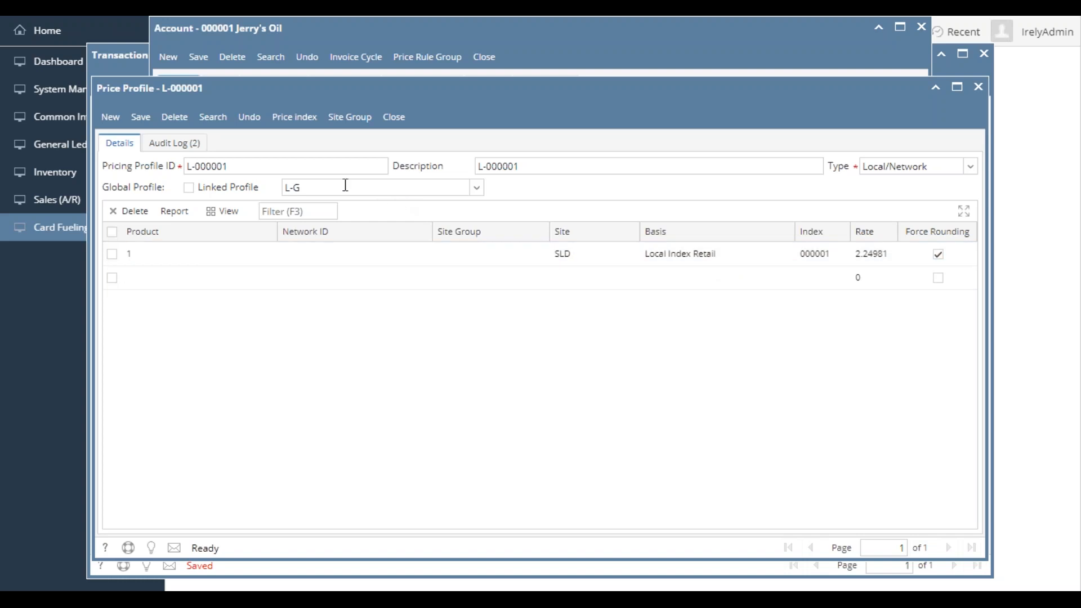
{"action": "left_click", "coordinate": [321, 187]}
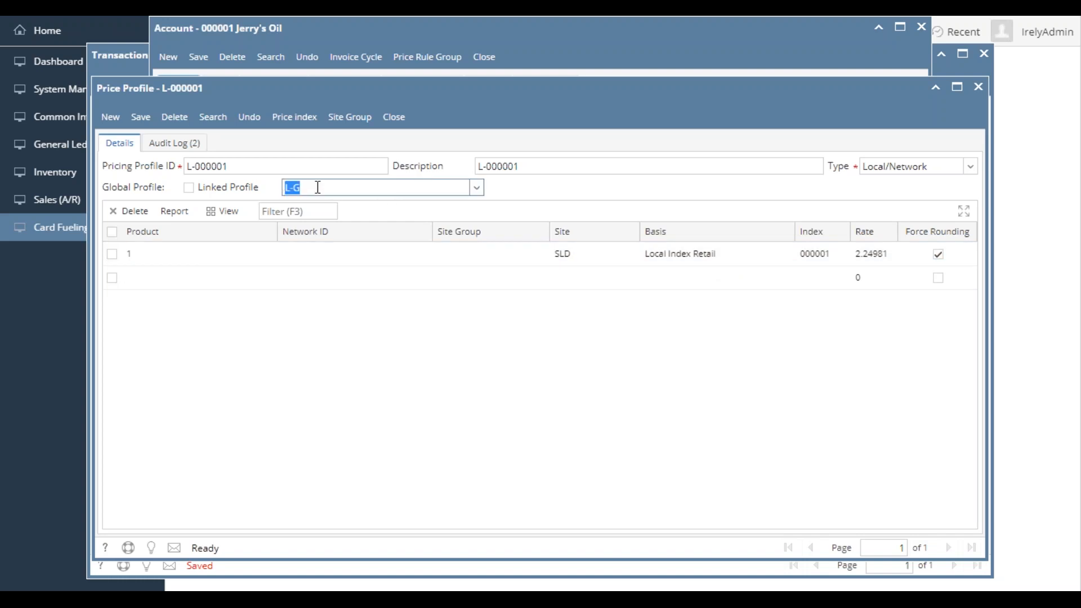
{"action": "left_click", "coordinate": [394, 116]}
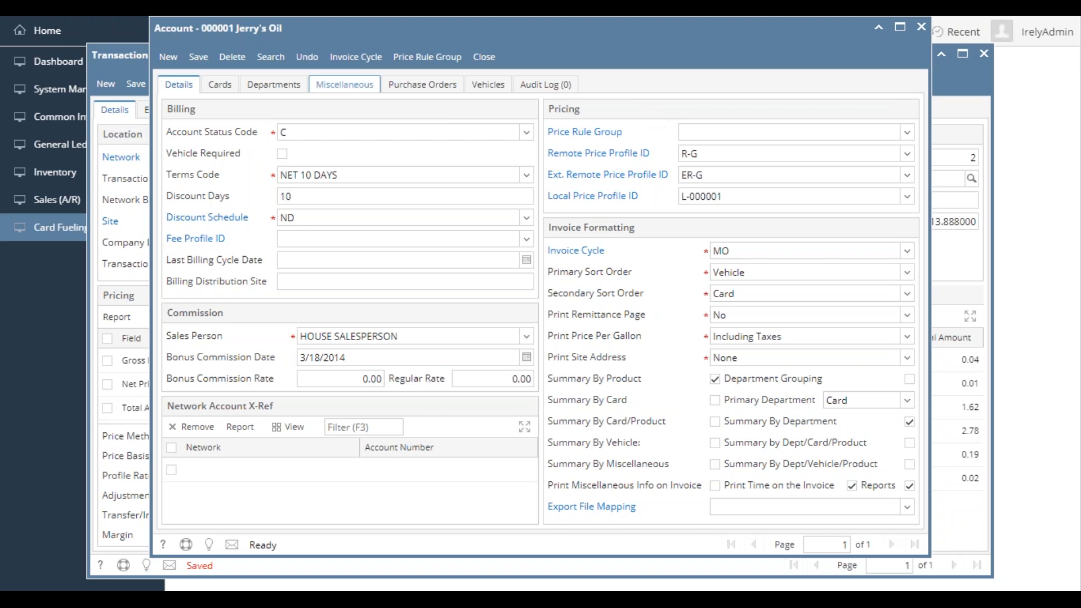
- Compare the site on transaction CFDT-606 with the sites and global profile in the account's local price profile
{"action": "left_click", "coordinate": [134, 54]}
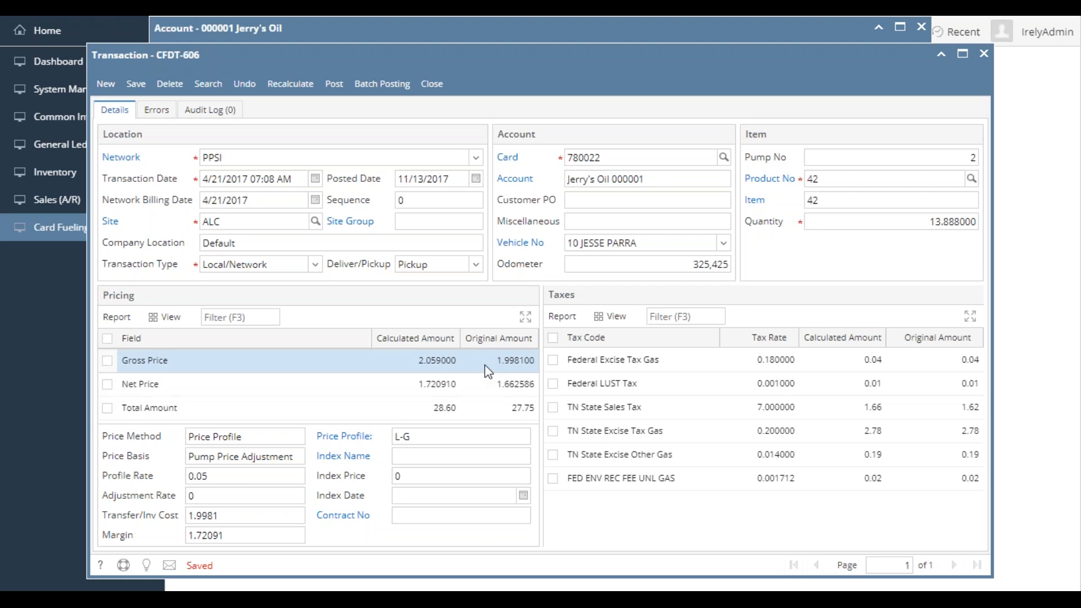
{"action": "double_click", "coordinate": [240, 221]}
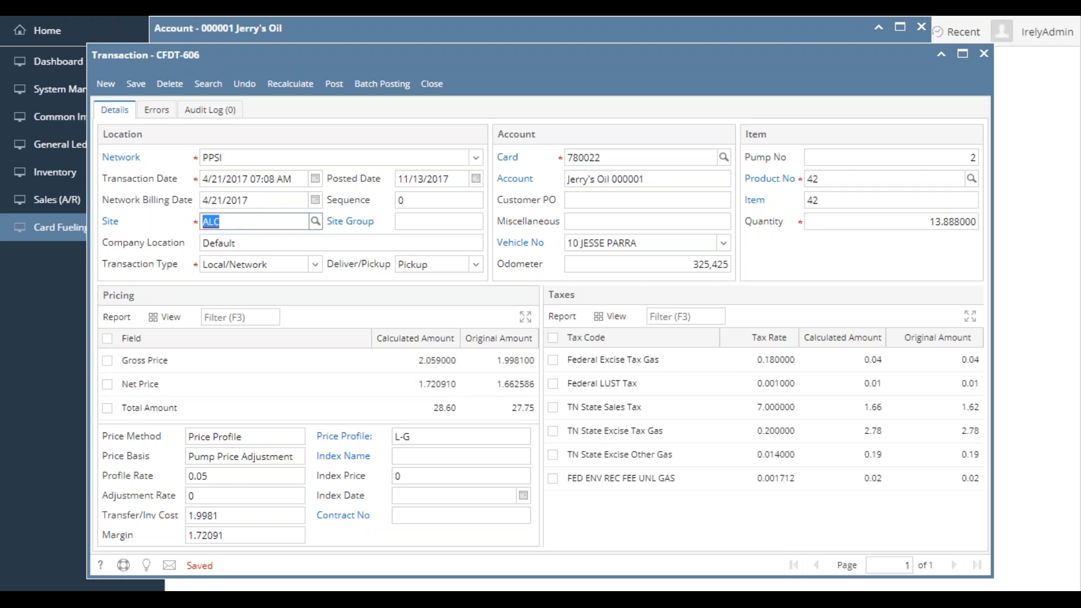
{"action": "left_click", "coordinate": [393, 32]}
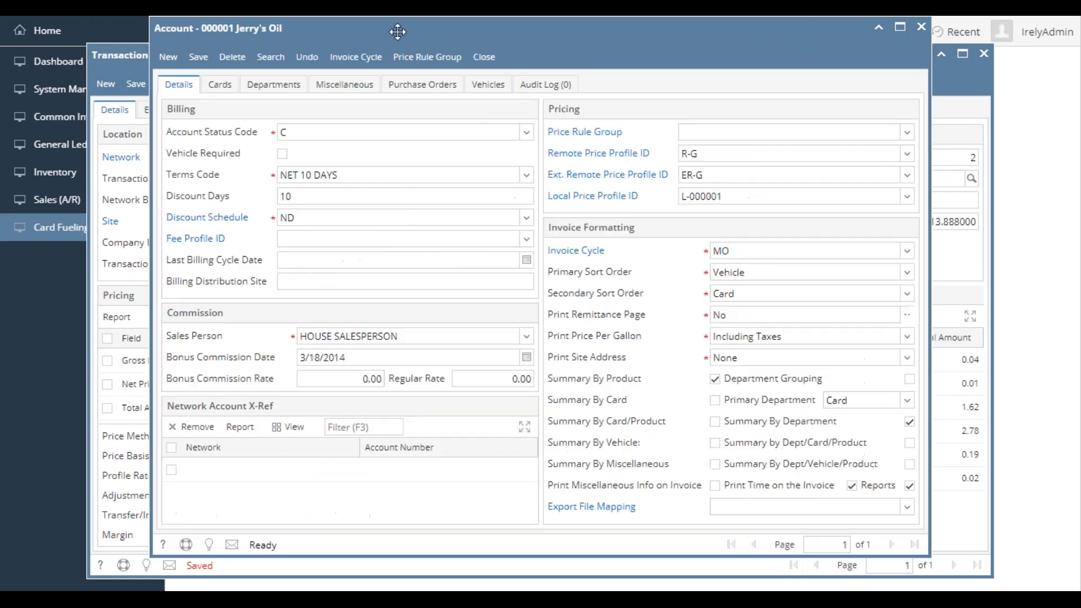
{"action": "left_click", "coordinate": [594, 198]}
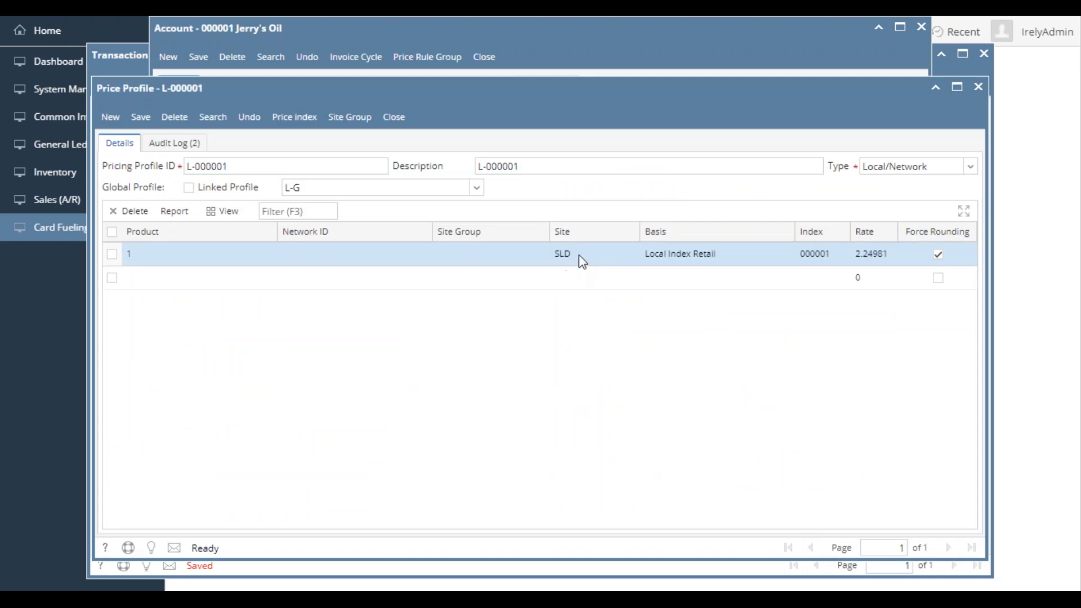
{"action": "left_click_drag", "start_coordinate": [603, 251], "coordinate": [563, 278]}
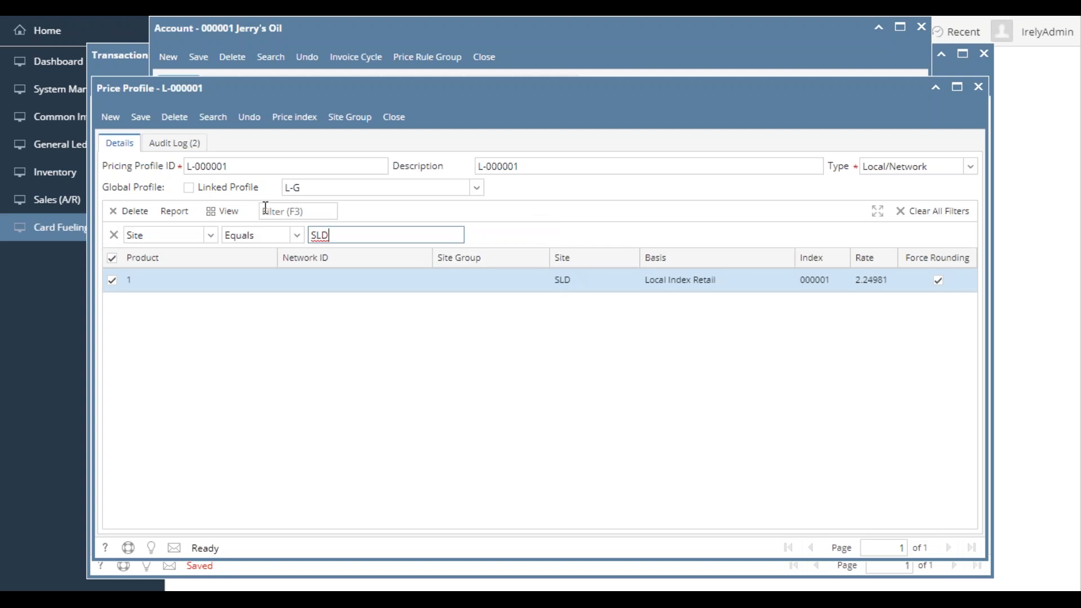
{"action": "left_click", "coordinate": [115, 235]}
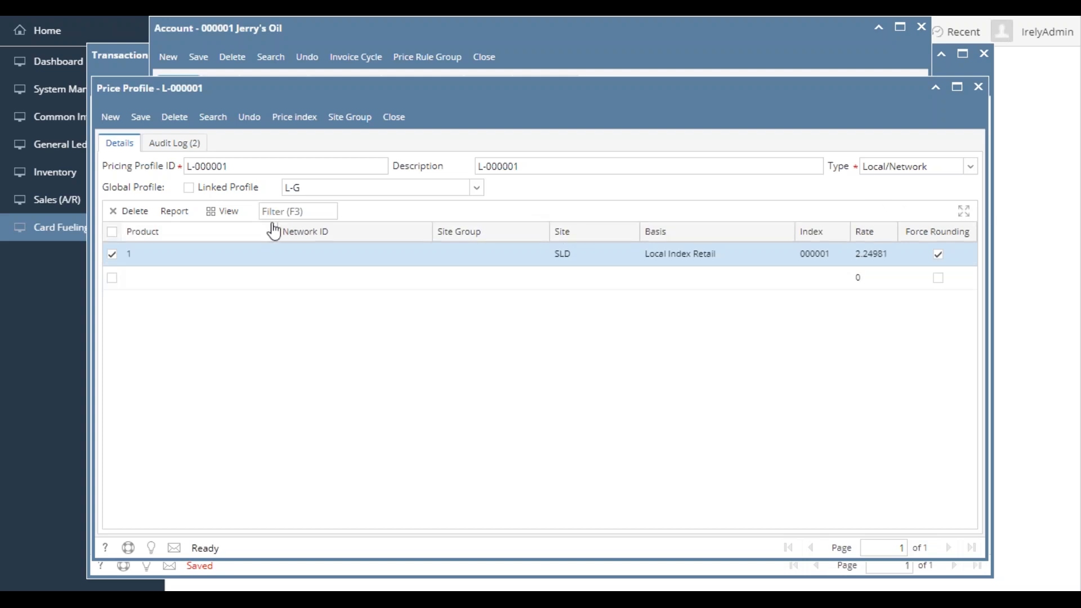
{"action": "left_click_drag", "start_coordinate": [303, 185], "coordinate": [286, 186]}
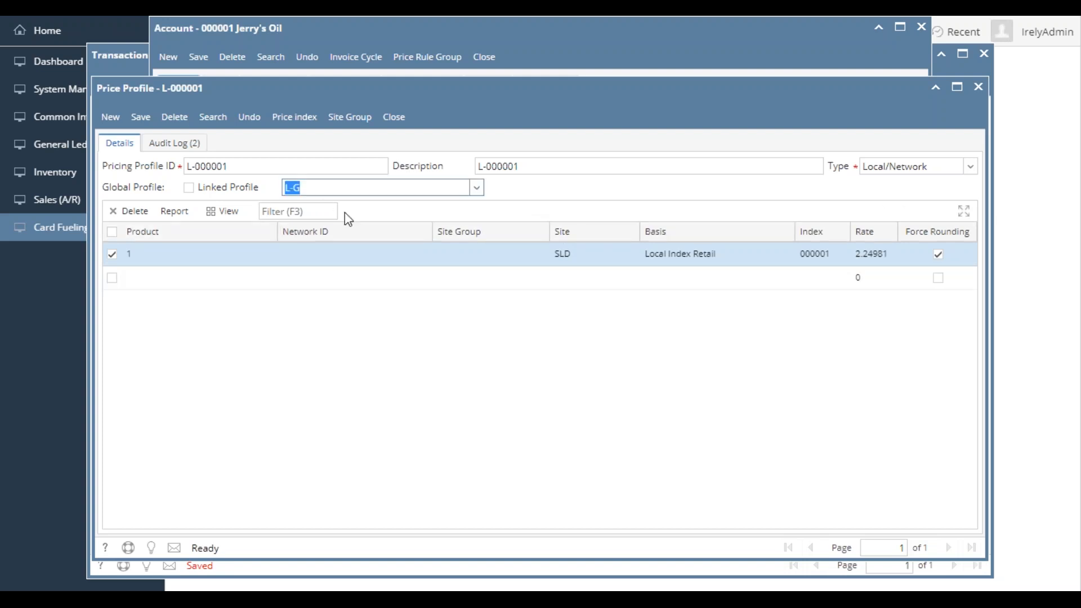
- Return to transaction CFDT-606 and examine its price profile, profile rate and transfer/inventory cost
{"action": "left_click", "coordinate": [133, 56]}
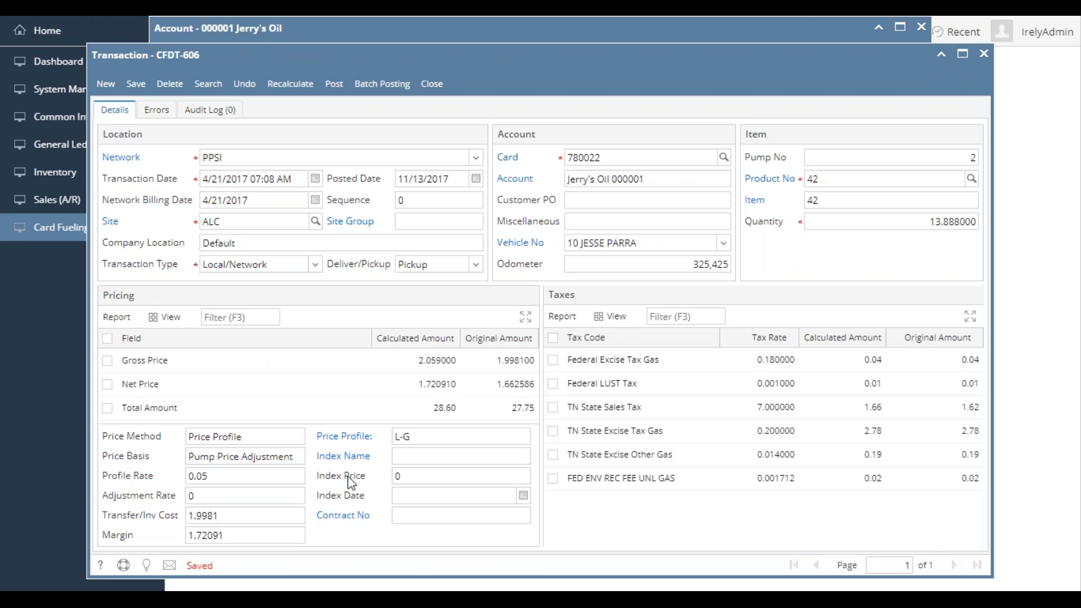
{"action": "left_click", "coordinate": [422, 437]}
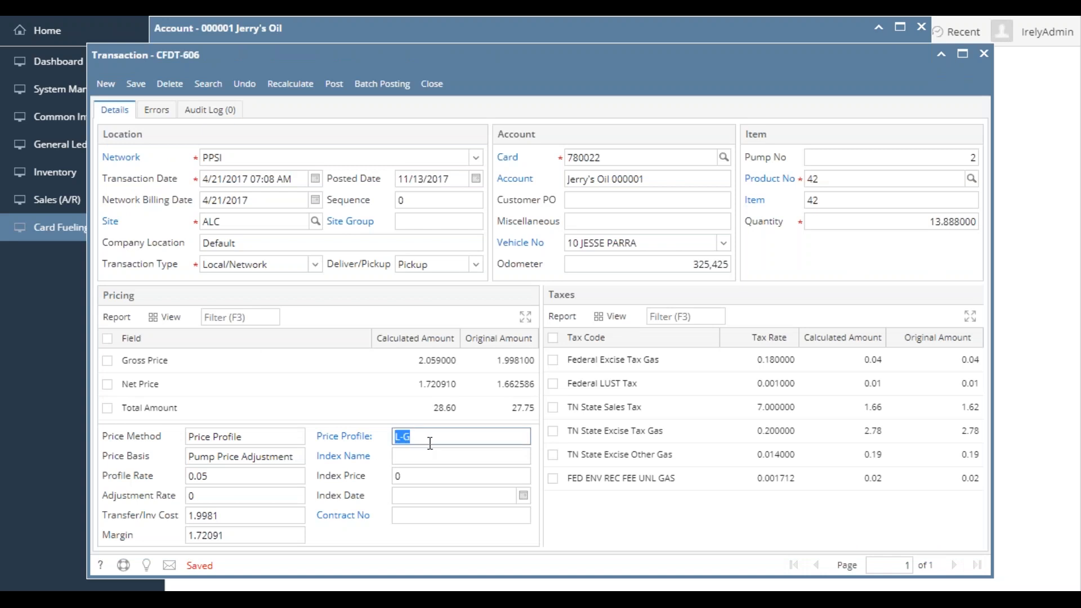
{"action": "left_click", "coordinate": [430, 444]}
{"action": "left_click", "coordinate": [235, 478]}
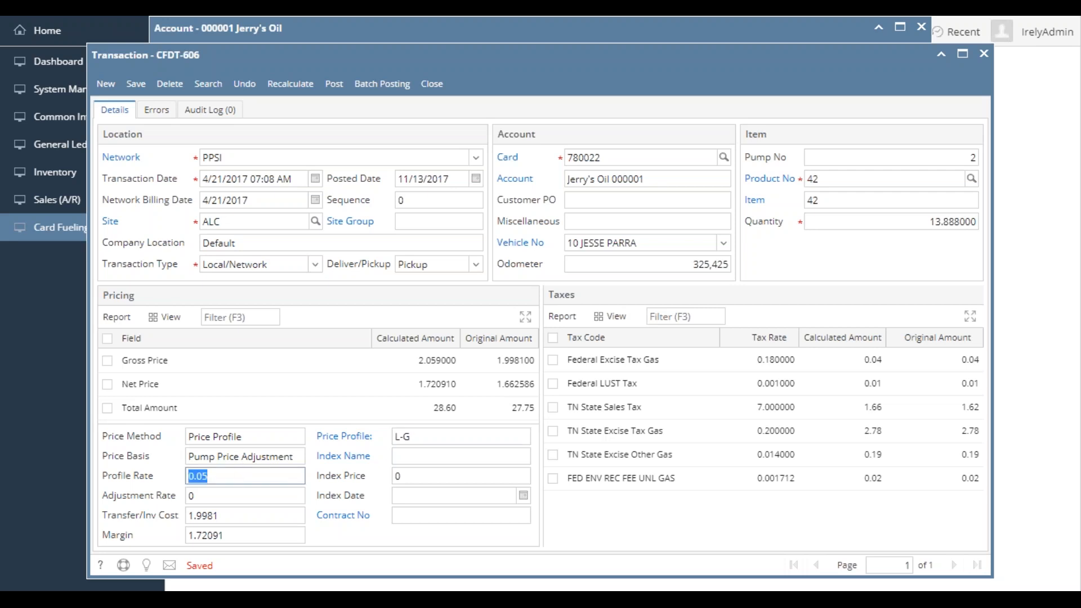
{"action": "left_click", "coordinate": [232, 477]}
{"action": "left_click", "coordinate": [235, 516]}
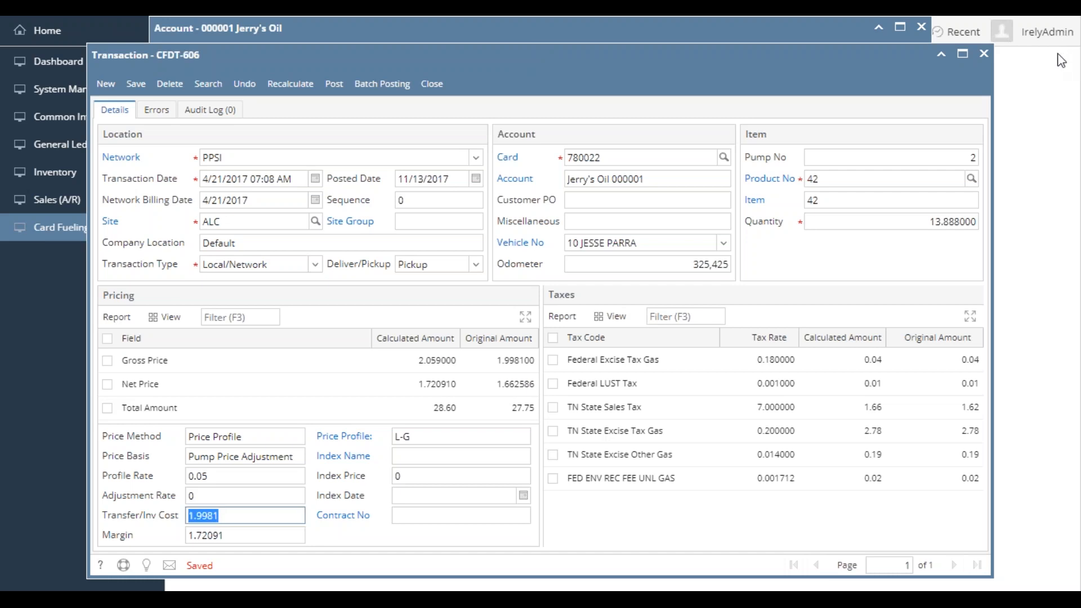
{"action": "left_click", "coordinate": [739, 71]}
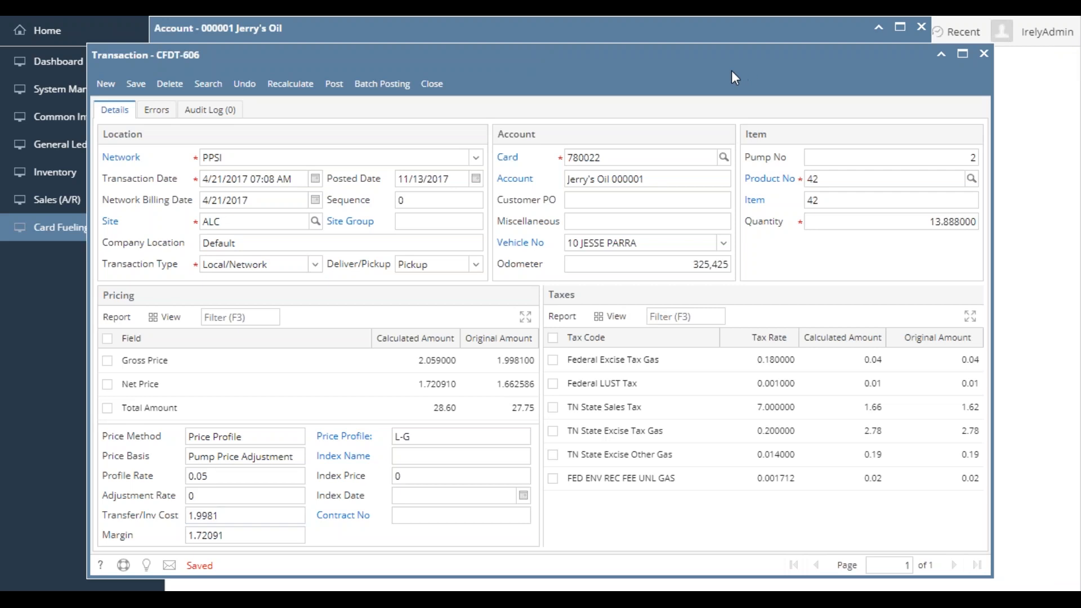
- Open the Jerry's Oil account's extended remote price profile ER-G and examine its profile ID and type options
{"action": "left_click", "coordinate": [476, 33]}
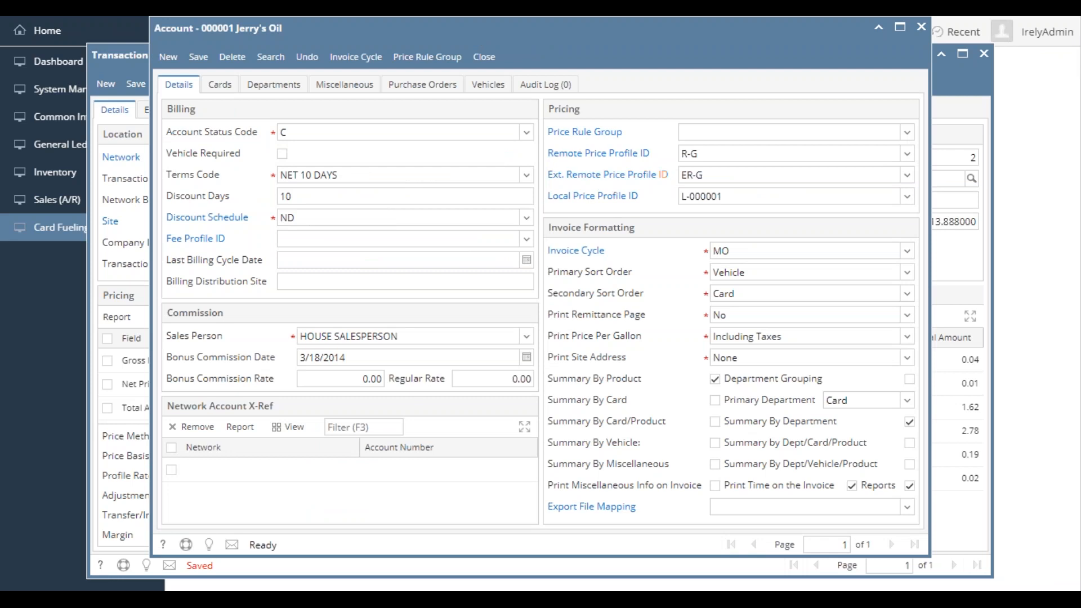
{"action": "left_click", "coordinate": [612, 176]}
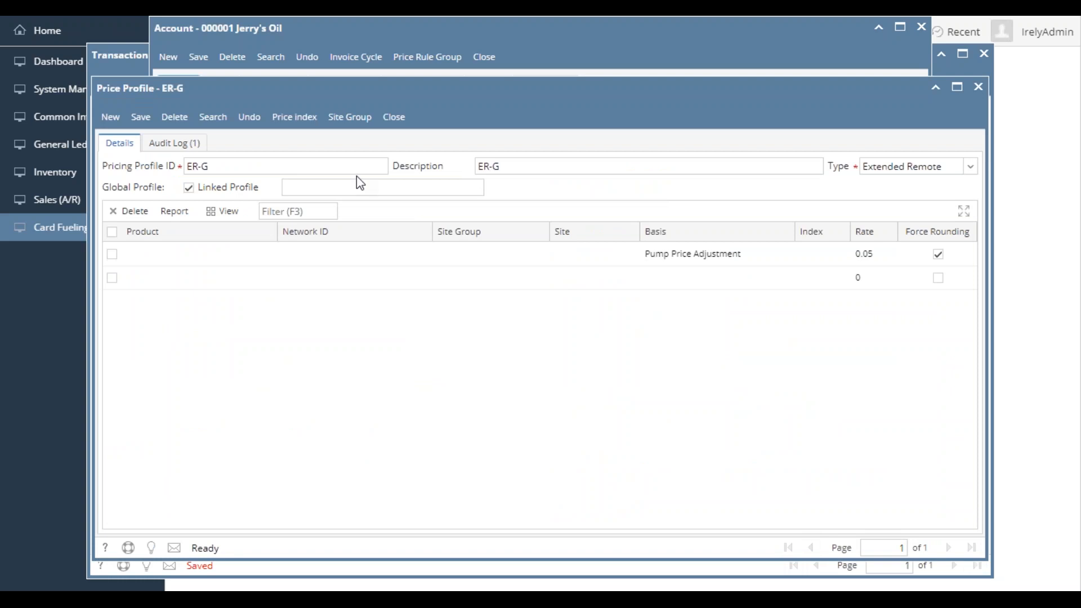
{"action": "left_click", "coordinate": [226, 165]}
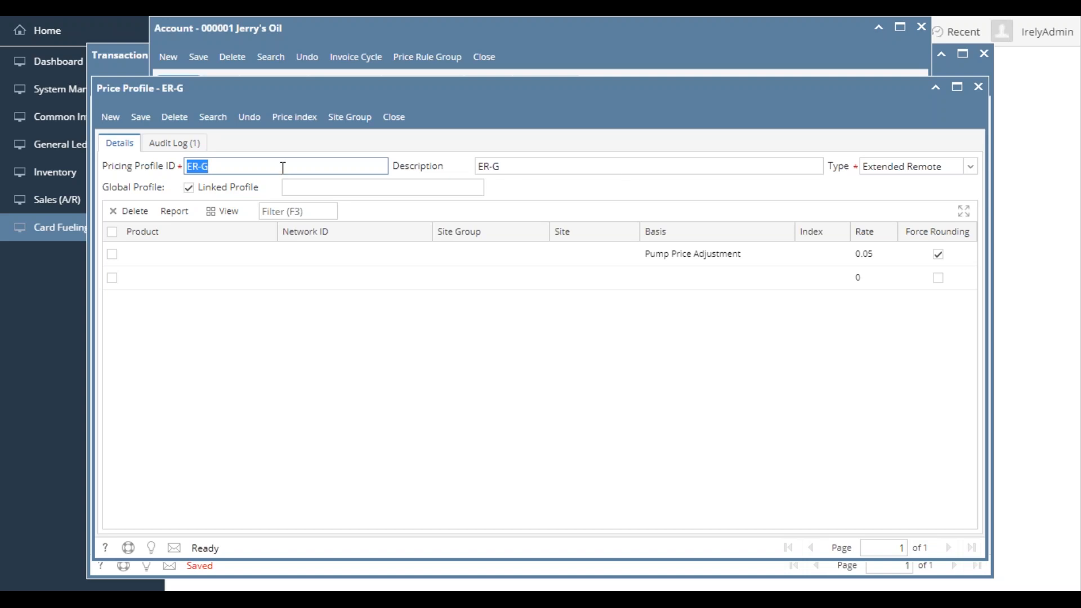
{"action": "left_click", "coordinate": [248, 165]}
{"action": "left_click", "coordinate": [946, 165]}
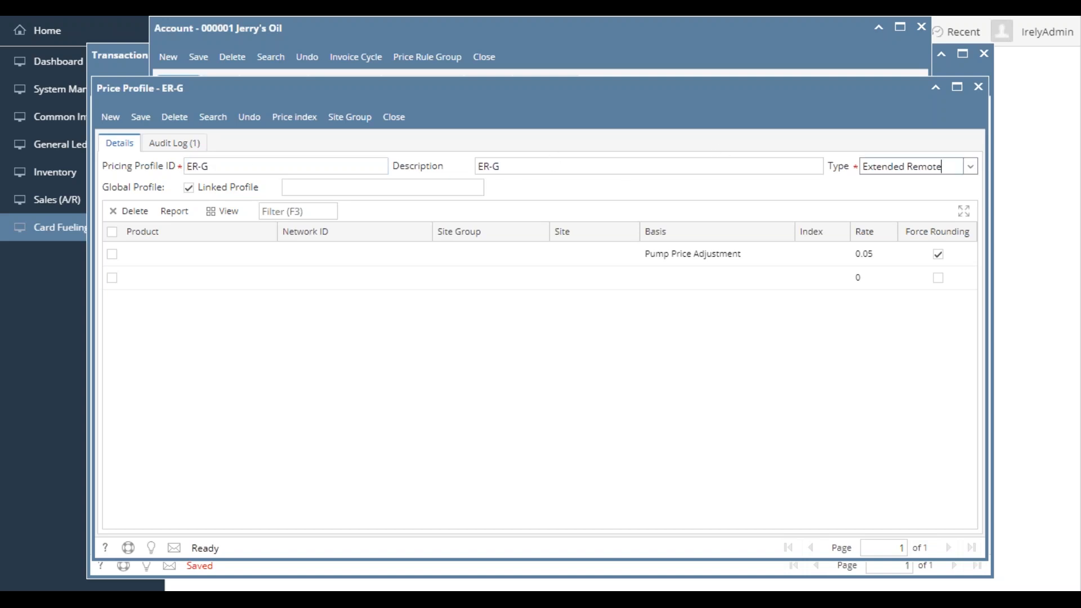
{"action": "left_click", "coordinate": [972, 166]}
{"action": "left_click", "coordinate": [868, 234]}
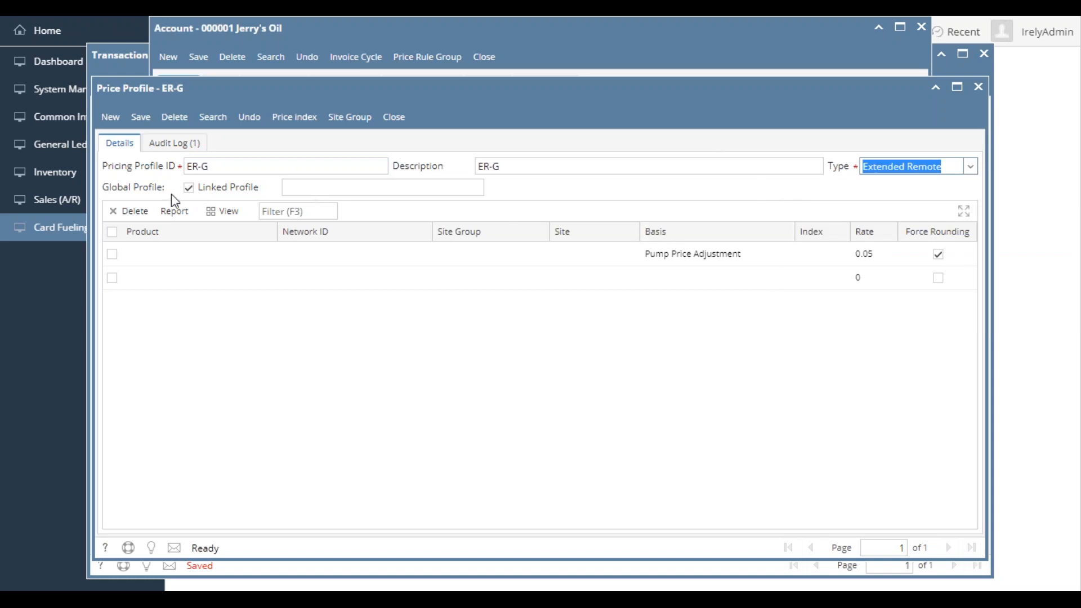
- Examine the linked profile setting, product field and force rounding option of price profile ER-G, then close the profile
{"action": "left_click", "coordinate": [189, 188]}
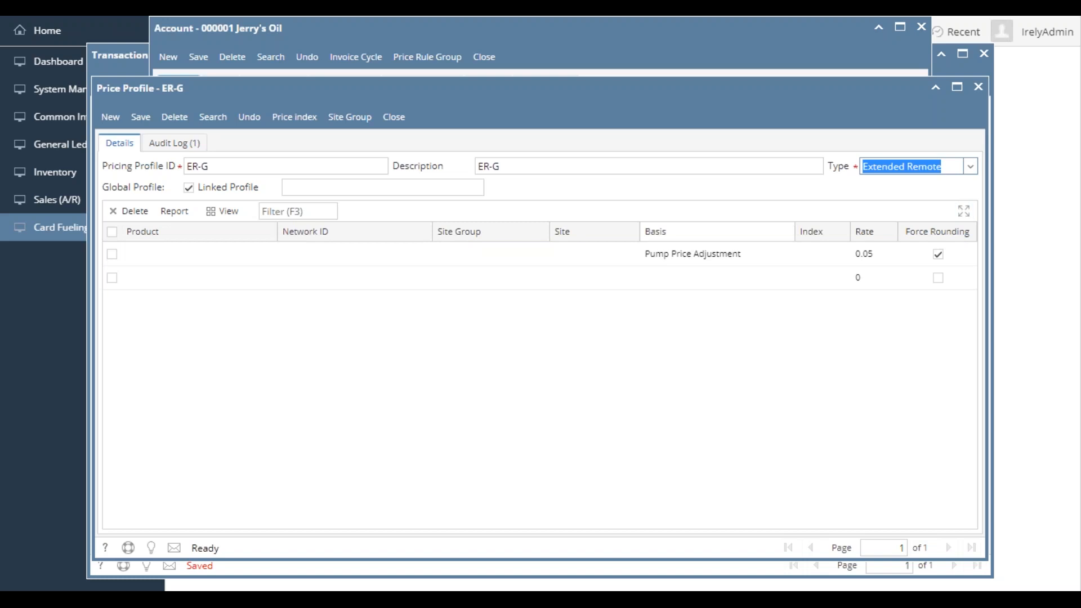
{"action": "left_click_drag", "start_coordinate": [225, 241], "coordinate": [232, 250]}
{"action": "right_click", "coordinate": [238, 232]}
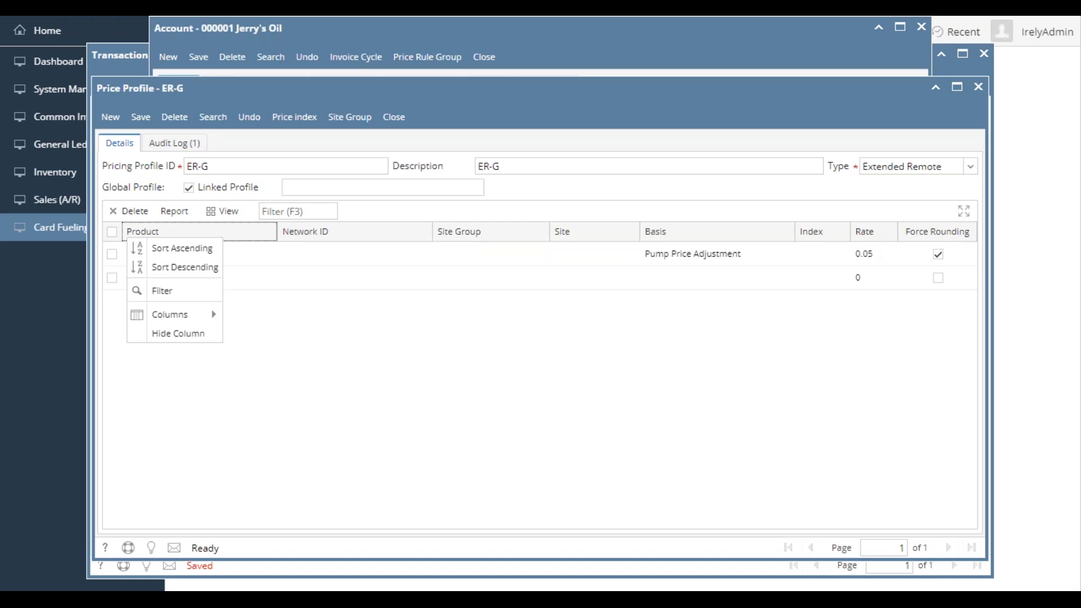
{"action": "left_click", "coordinate": [265, 254]}
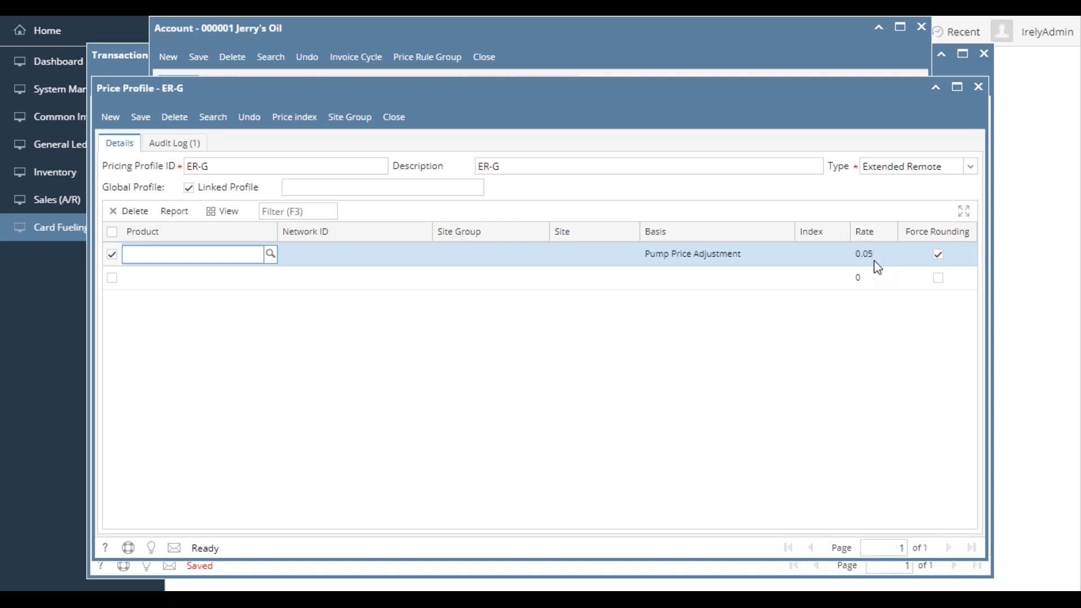
{"action": "left_click", "coordinate": [938, 254]}
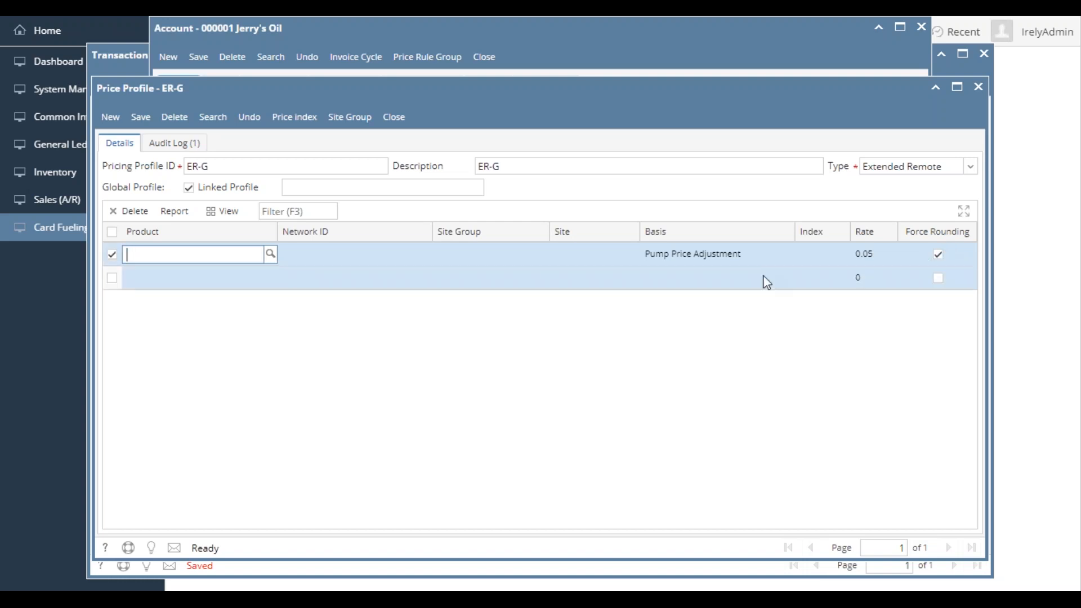
{"action": "left_click", "coordinate": [752, 204]}
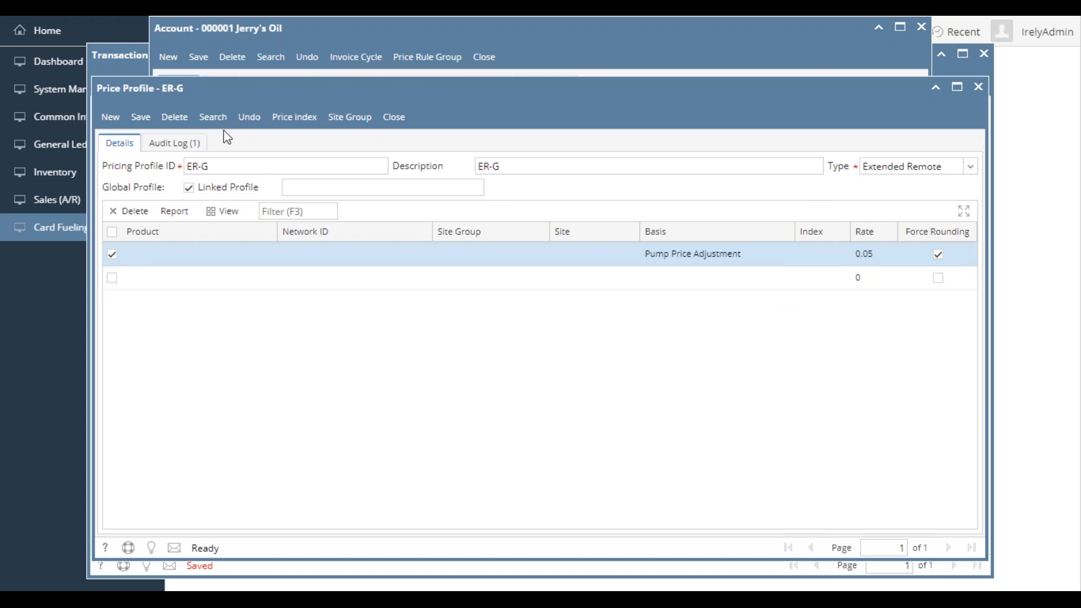
{"action": "left_click", "coordinate": [394, 117]}
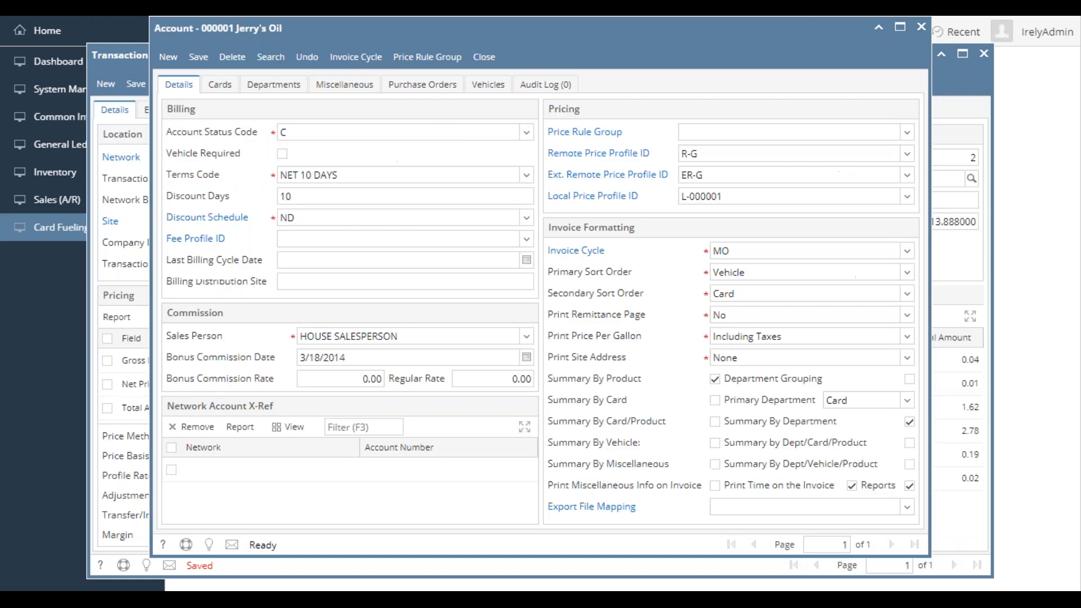
- Open the account's remote price profile R-G and examine the product, basis, rate and force rounding columns of its entries
{"action": "left_click", "coordinate": [614, 153]}
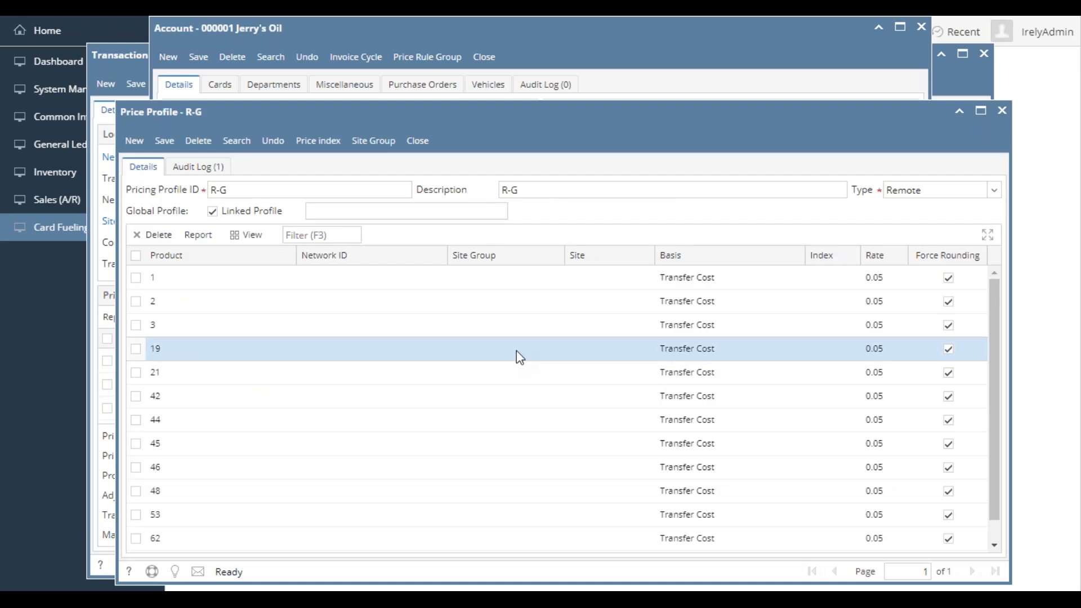
{"action": "scroll", "coordinate": [519, 357], "scroll_direction": "down", "scroll_amount": 1}
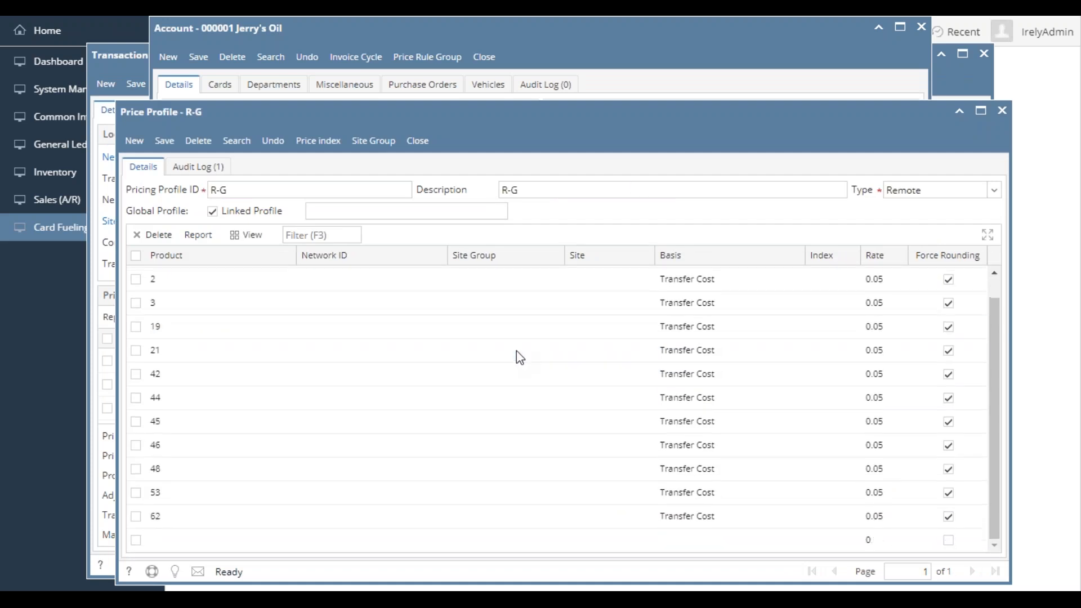
{"action": "scroll", "coordinate": [519, 357], "scroll_direction": "up", "scroll_amount": 1}
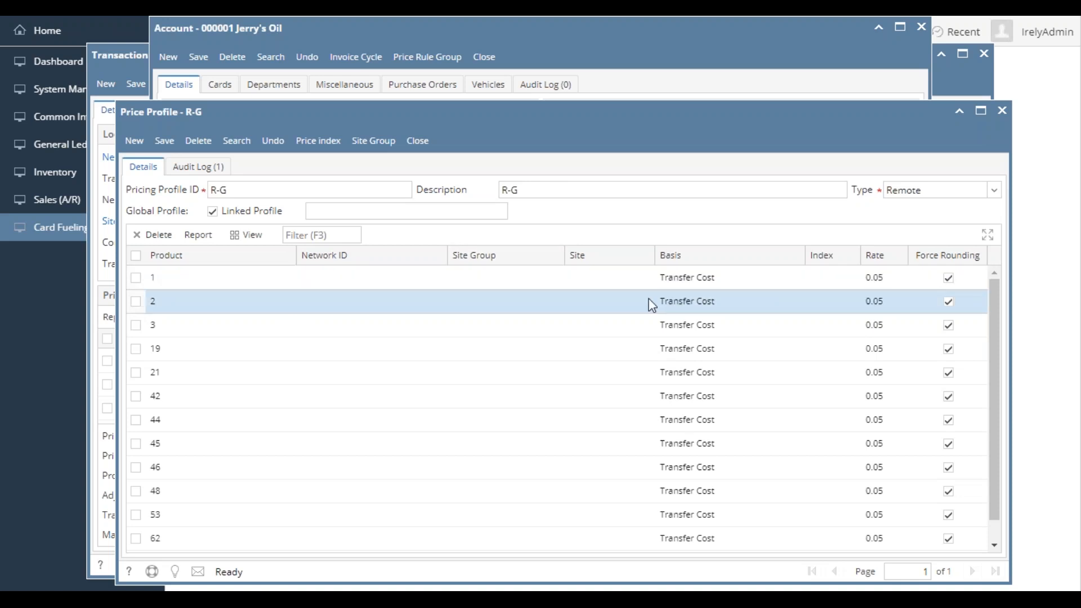
{"action": "scroll", "coordinate": [543, 391], "scroll_direction": "down", "scroll_amount": 1}
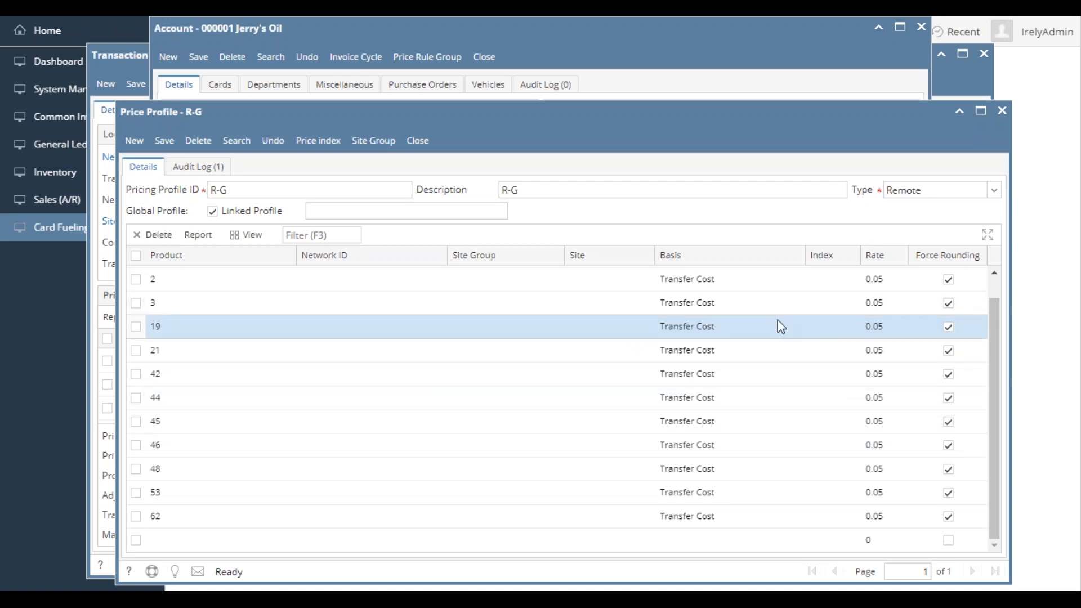
{"action": "scroll", "coordinate": [781, 326], "scroll_direction": "up", "scroll_amount": 1}
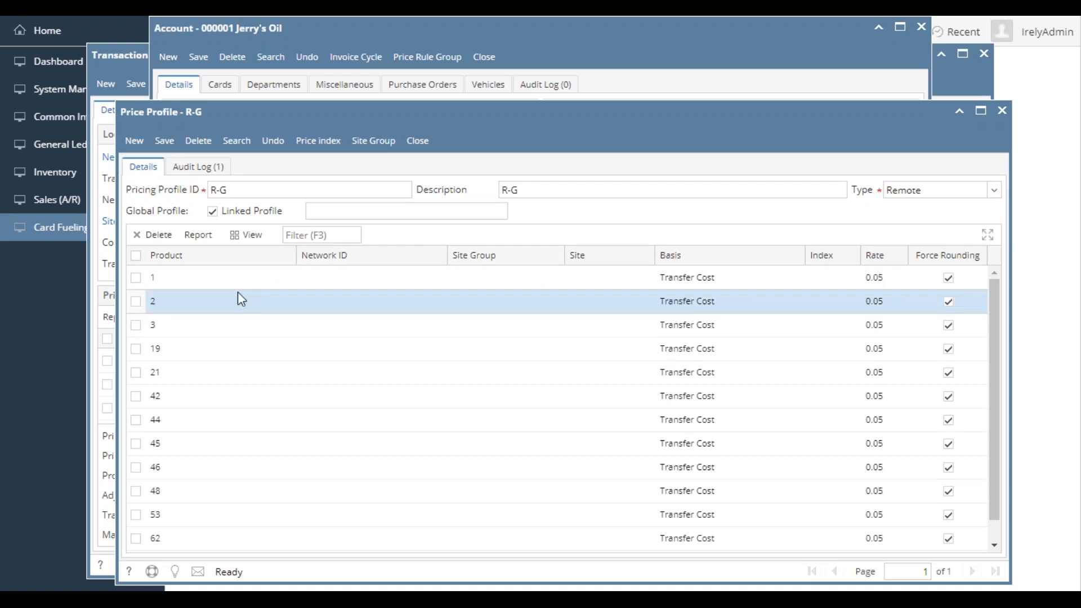
{"action": "left_click", "coordinate": [226, 277]}
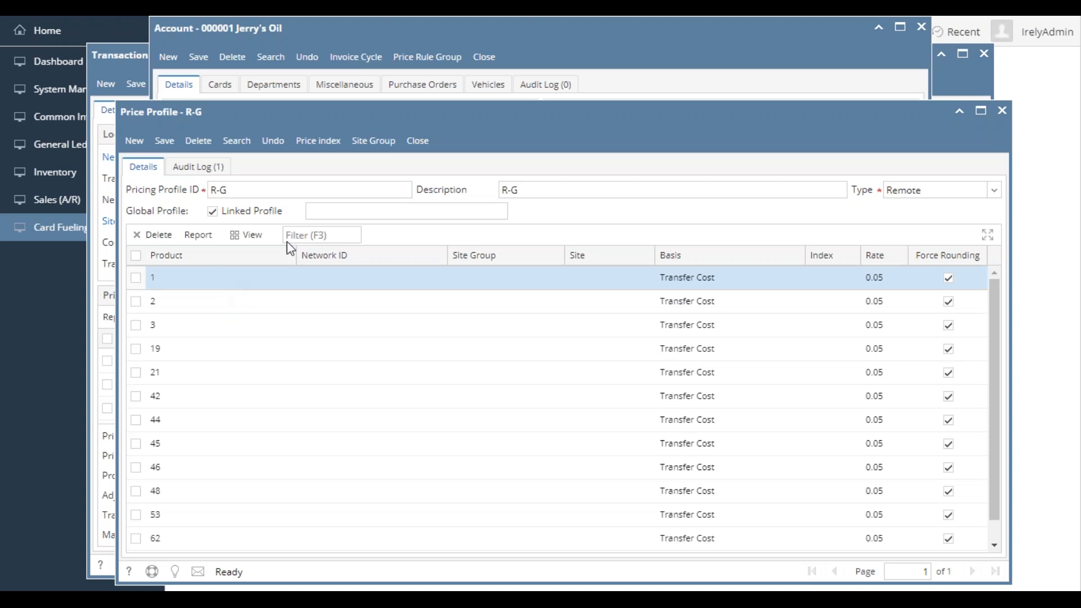
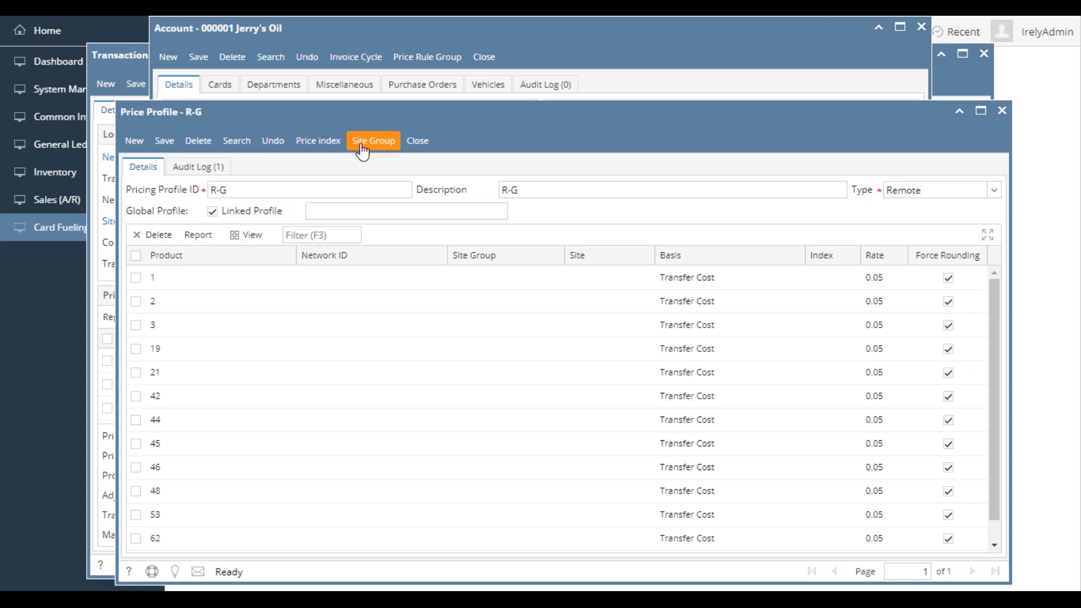
- Close the open price profiles and the Jerry's Oil account, keeping transaction CFDT-606 minimized
{"action": "left_click", "coordinate": [417, 142]}
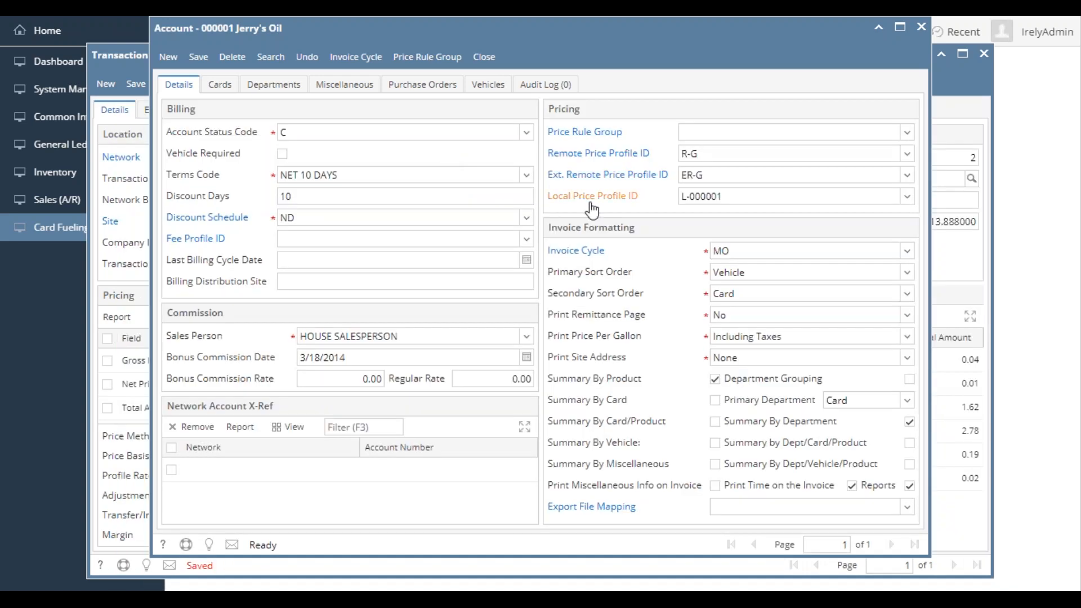
{"action": "left_click", "coordinate": [501, 63]}
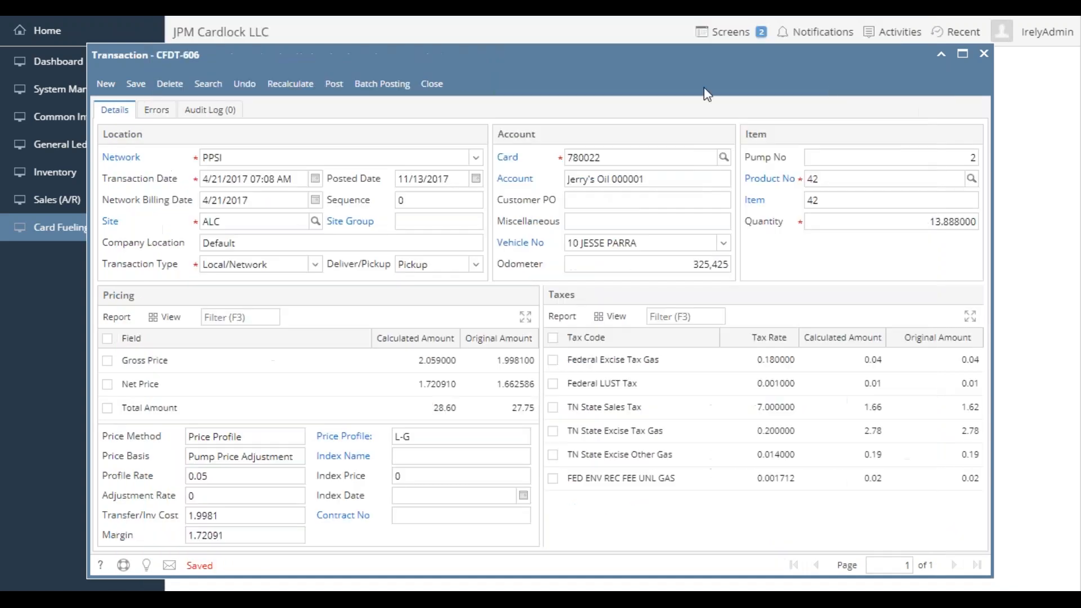
{"action": "left_click", "coordinate": [942, 54]}
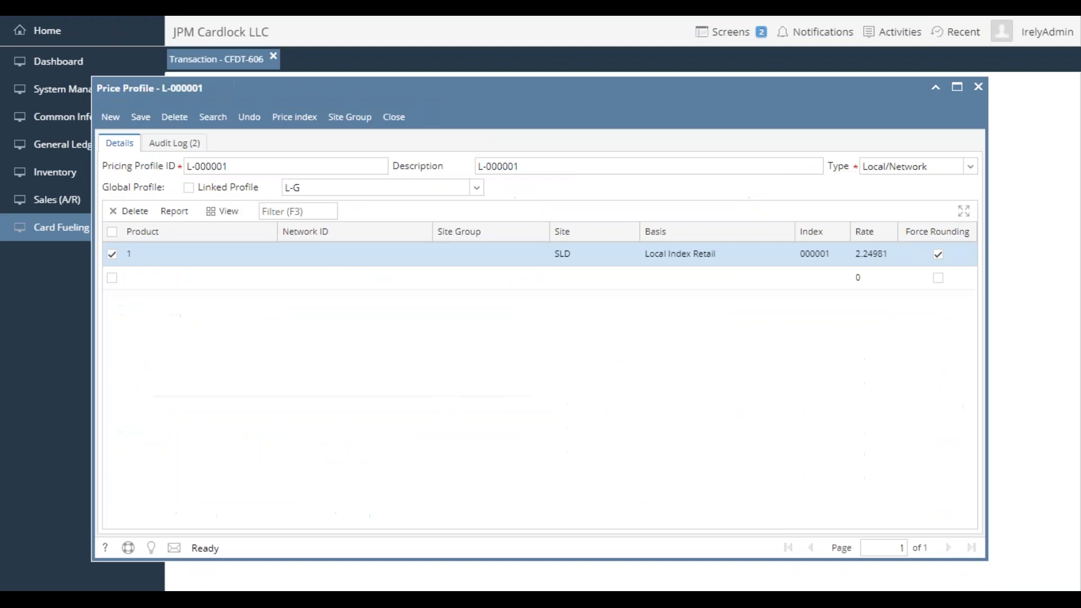
{"action": "left_click", "coordinate": [403, 123]}
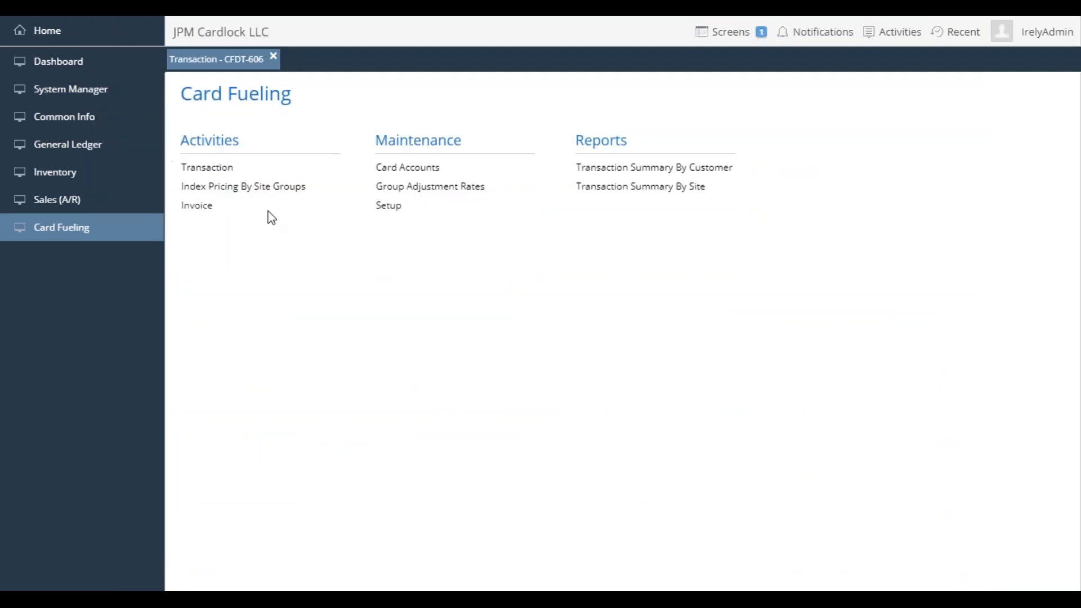
- Open the global local/network price profile L-G from the Card Fueling setup
{"action": "left_click", "coordinate": [397, 214]}
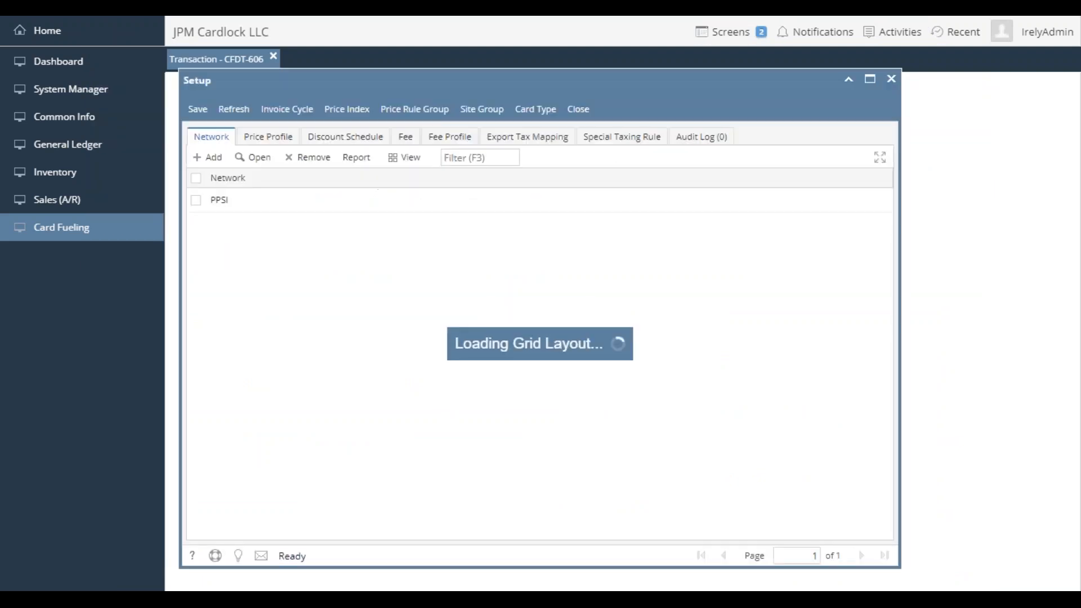
{"action": "left_click", "coordinate": [282, 142]}
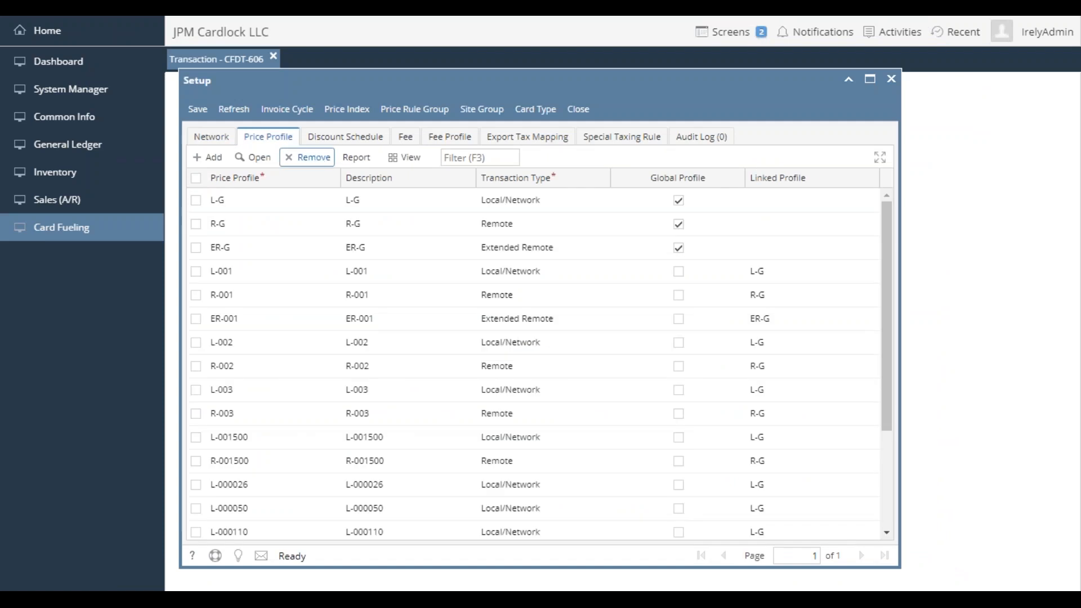
{"action": "double_click", "coordinate": [307, 201]}
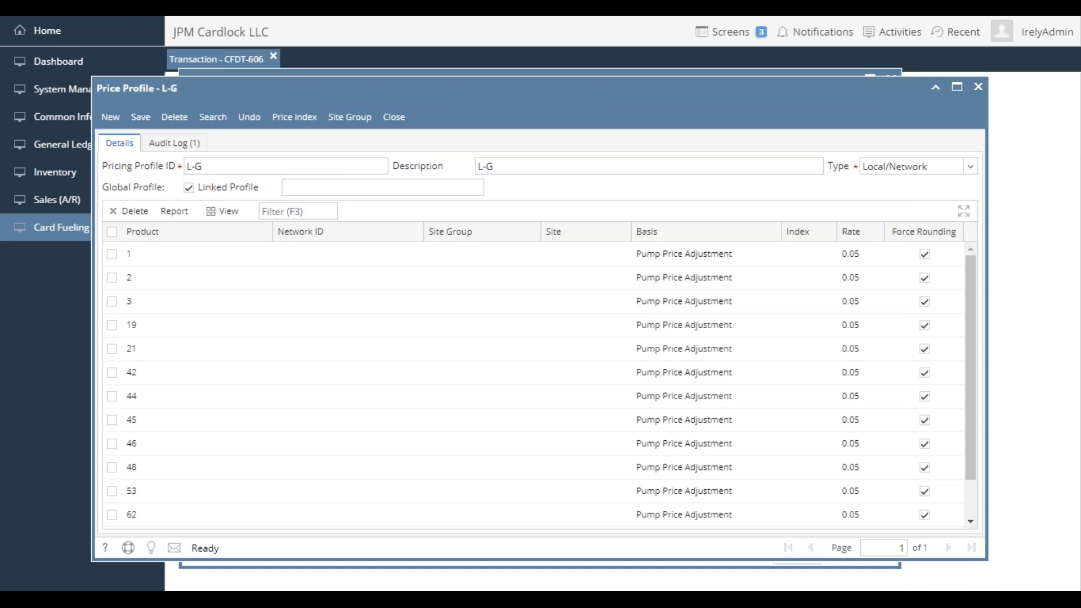
- Examine the product, site, basis and rate columns of price profile L-G from first to last entry, then close the profile
{"action": "scroll", "coordinate": [381, 343], "scroll_direction": "down", "scroll_amount": 2}
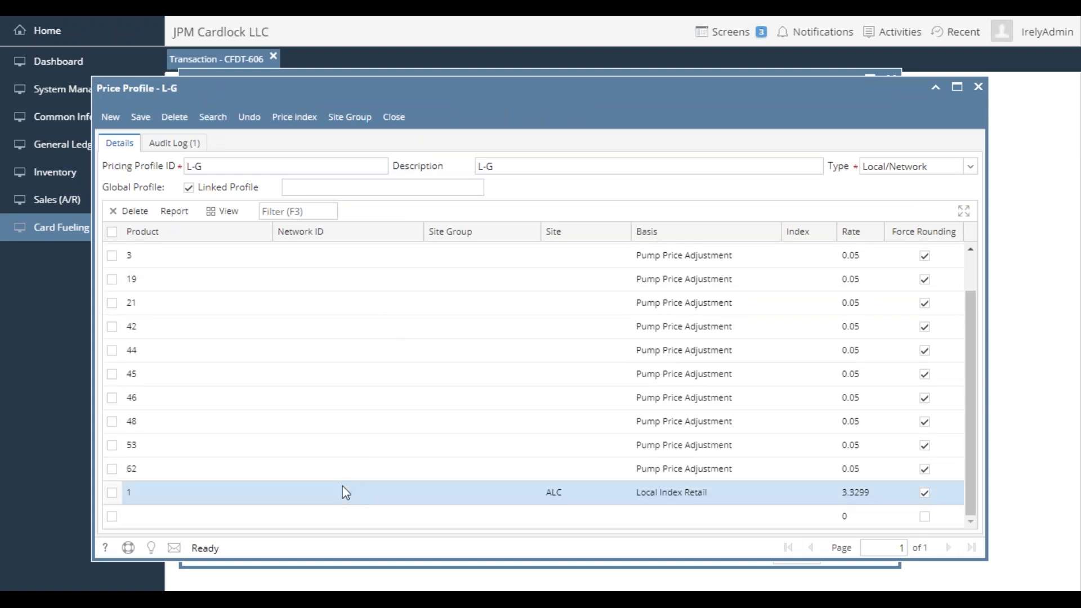
{"action": "scroll", "coordinate": [377, 333], "scroll_direction": "up", "scroll_amount": 2}
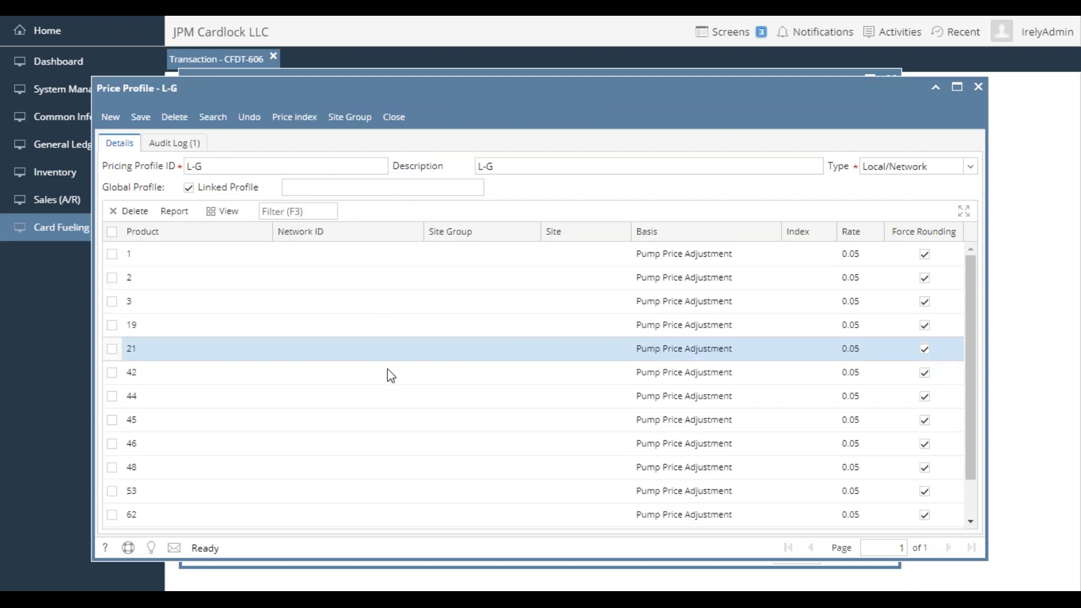
{"action": "scroll", "coordinate": [388, 370], "scroll_direction": "down", "scroll_amount": 2}
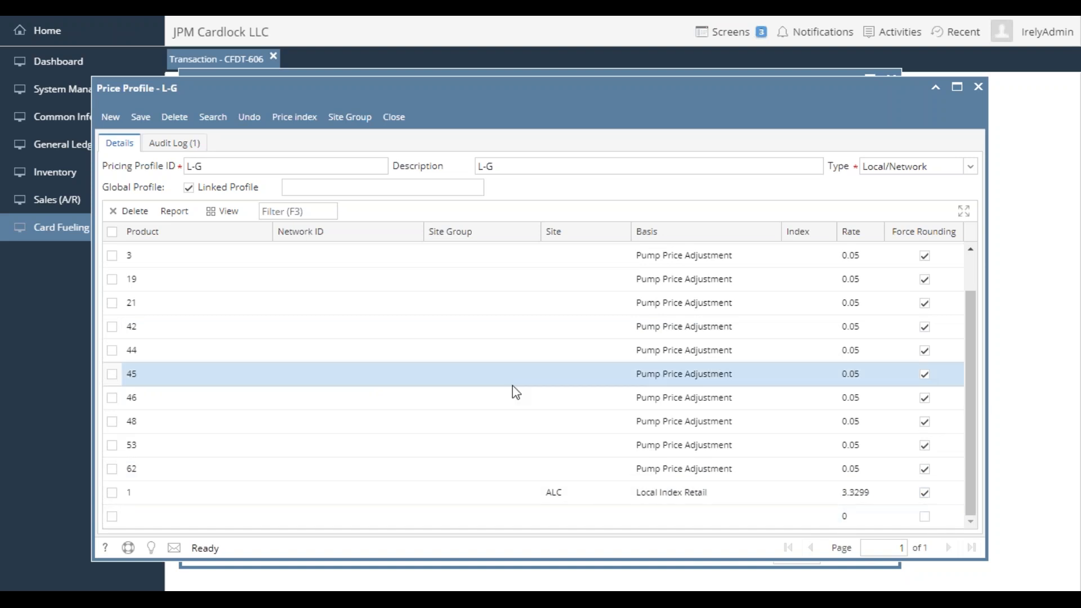
{"action": "scroll", "coordinate": [512, 385], "scroll_direction": "up", "scroll_amount": 1}
{"action": "scroll", "coordinate": [513, 385], "scroll_direction": "down", "scroll_amount": 1}
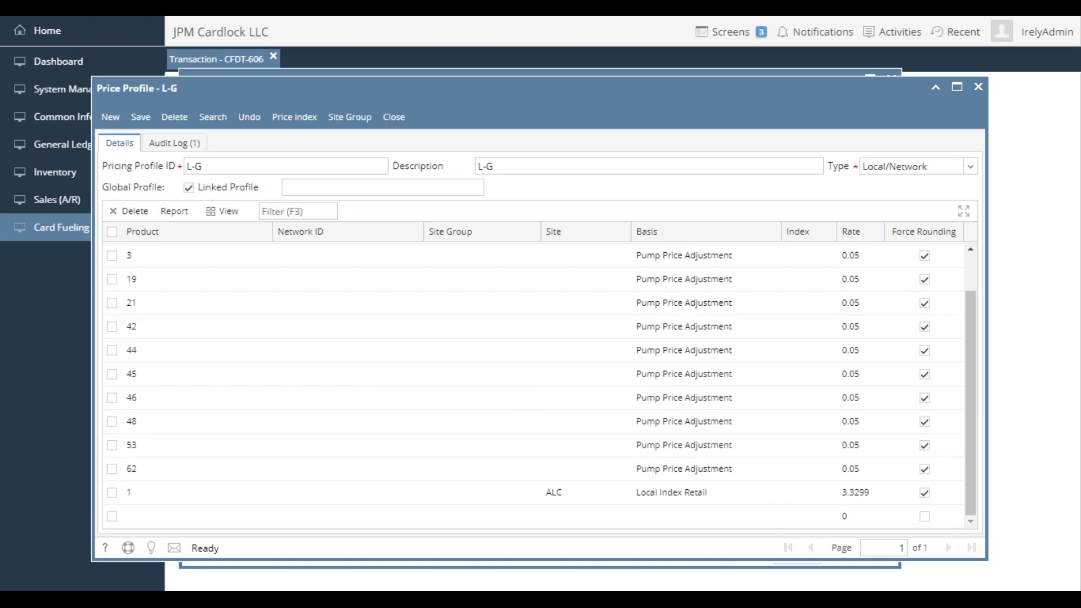
{"action": "left_click", "coordinate": [403, 130]}
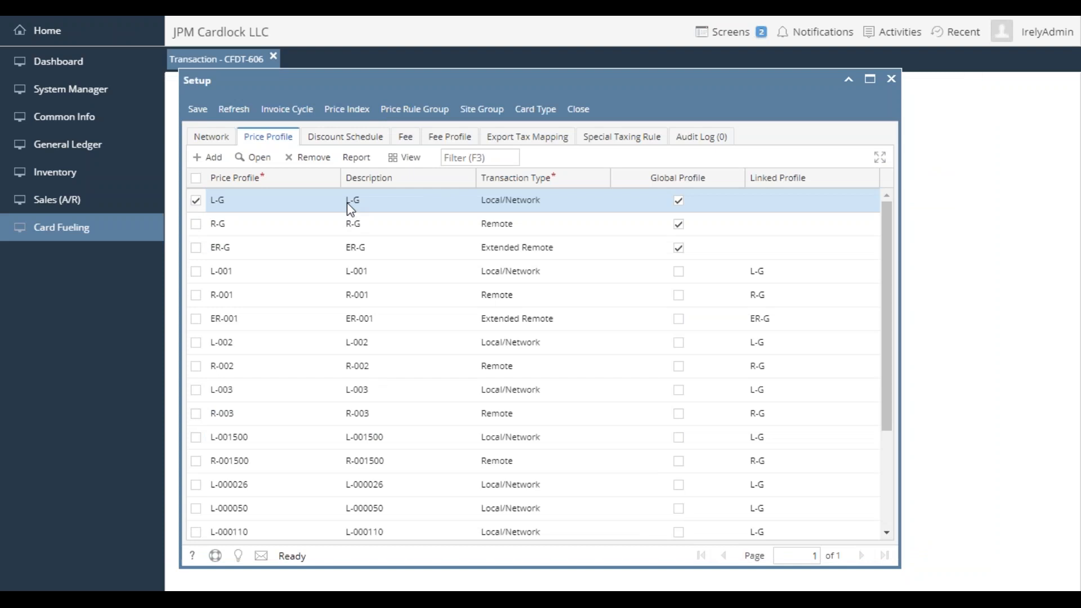
- Open price profile L-001500 from the setup list and examine its pump price adjustment and site ALC entries
{"action": "left_click", "coordinate": [319, 442]}
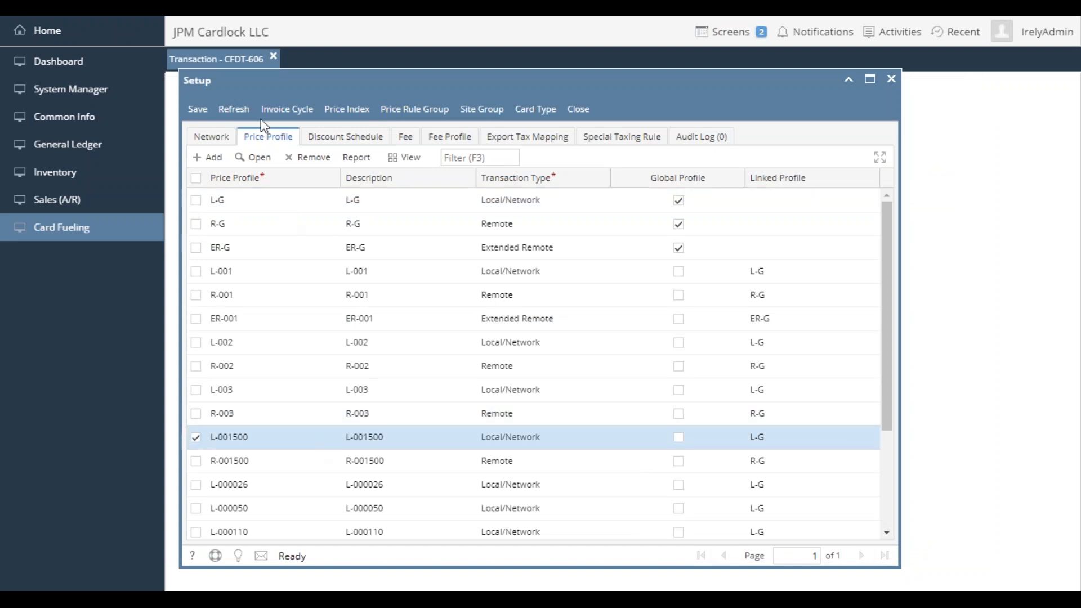
{"action": "left_click", "coordinate": [254, 158]}
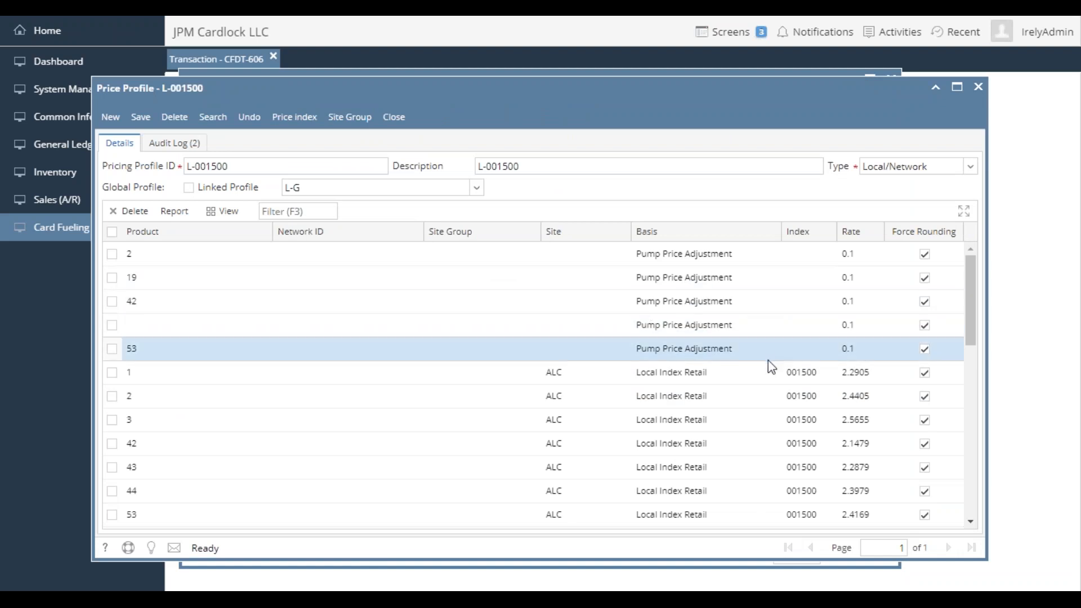
{"action": "scroll", "coordinate": [756, 394], "scroll_direction": "down", "scroll_amount": 3}
{"action": "scroll", "coordinate": [760, 397], "scroll_direction": "up", "scroll_amount": 2}
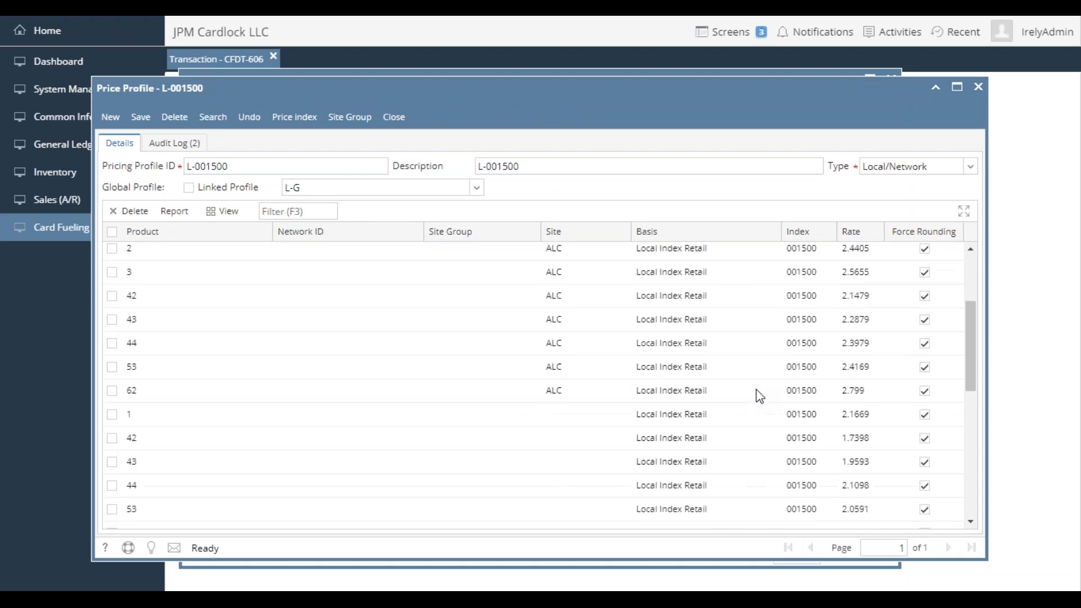
{"action": "scroll", "coordinate": [759, 396], "scroll_direction": "up", "scroll_amount": 1}
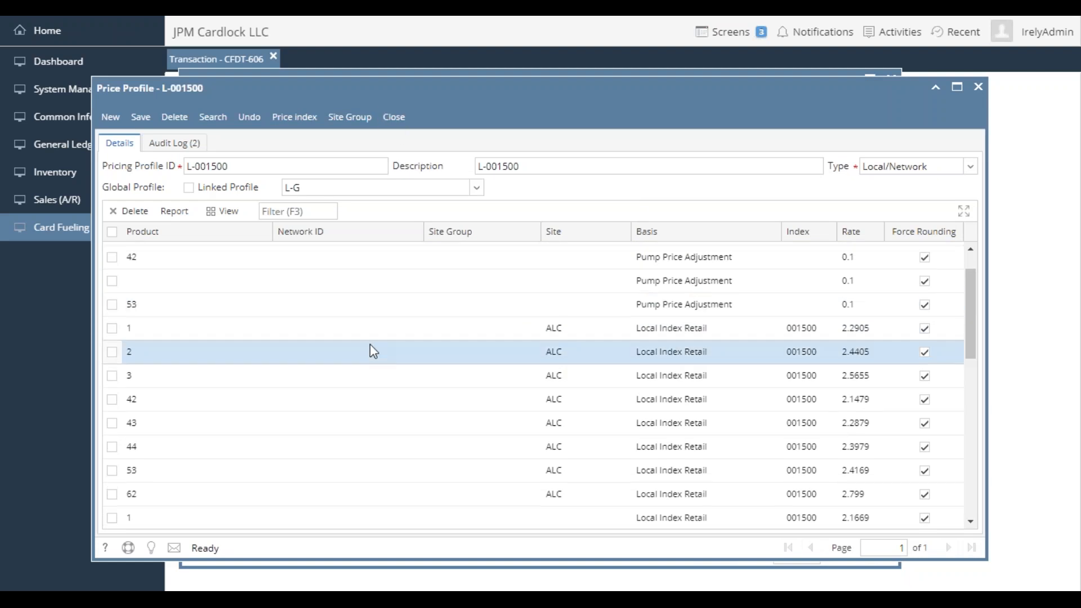
{"action": "scroll", "coordinate": [372, 348], "scroll_direction": "up", "scroll_amount": 1}
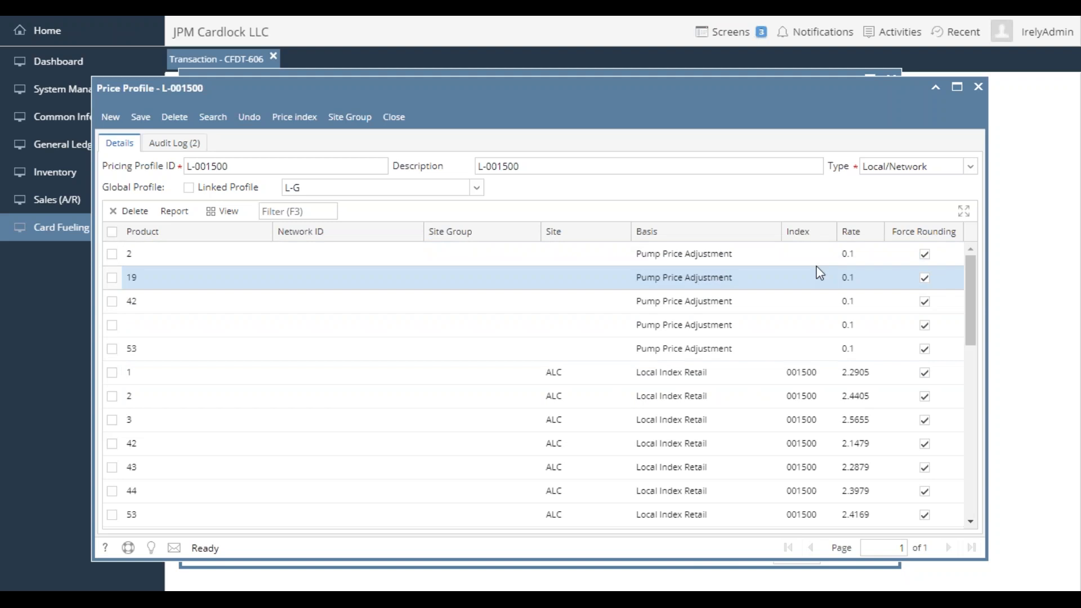
- Examine the site SLD and SLH entries of price profile L-001500, including index and rate, then close the profile
{"action": "scroll", "coordinate": [574, 383], "scroll_direction": "down", "scroll_amount": 2}
{"action": "scroll", "coordinate": [574, 385], "scroll_direction": "down", "scroll_amount": 8}
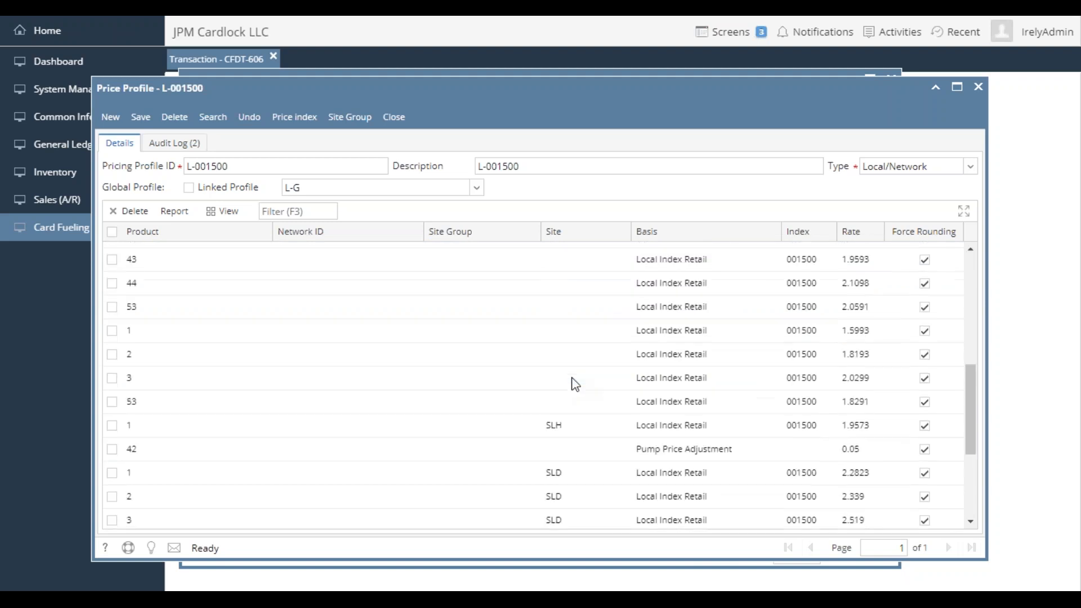
{"action": "scroll", "coordinate": [575, 384], "scroll_direction": "down", "scroll_amount": 1}
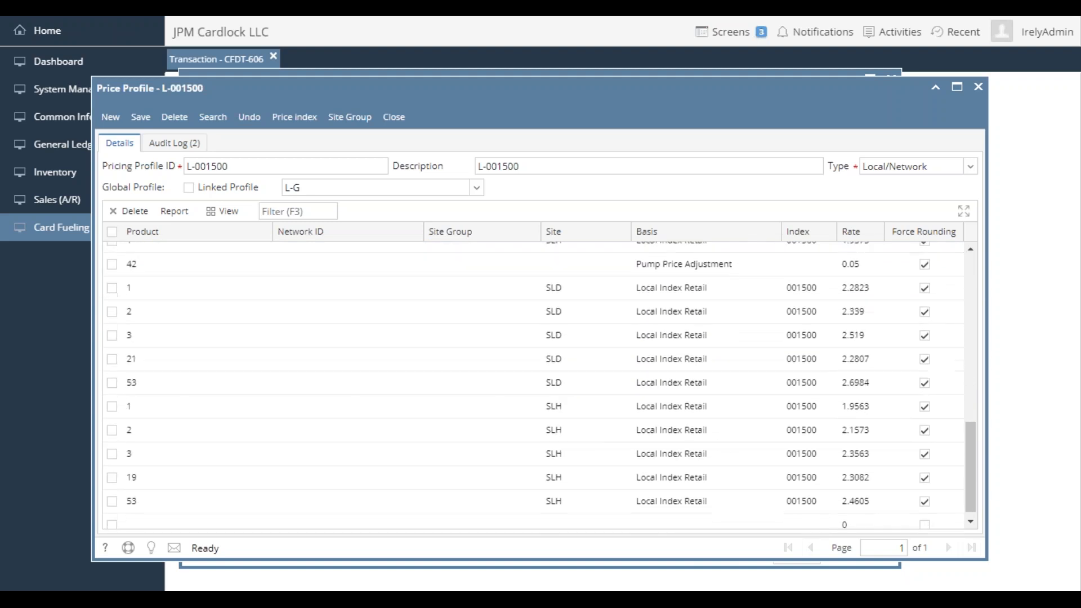
{"action": "scroll", "coordinate": [575, 450], "scroll_direction": "down", "scroll_amount": 1}
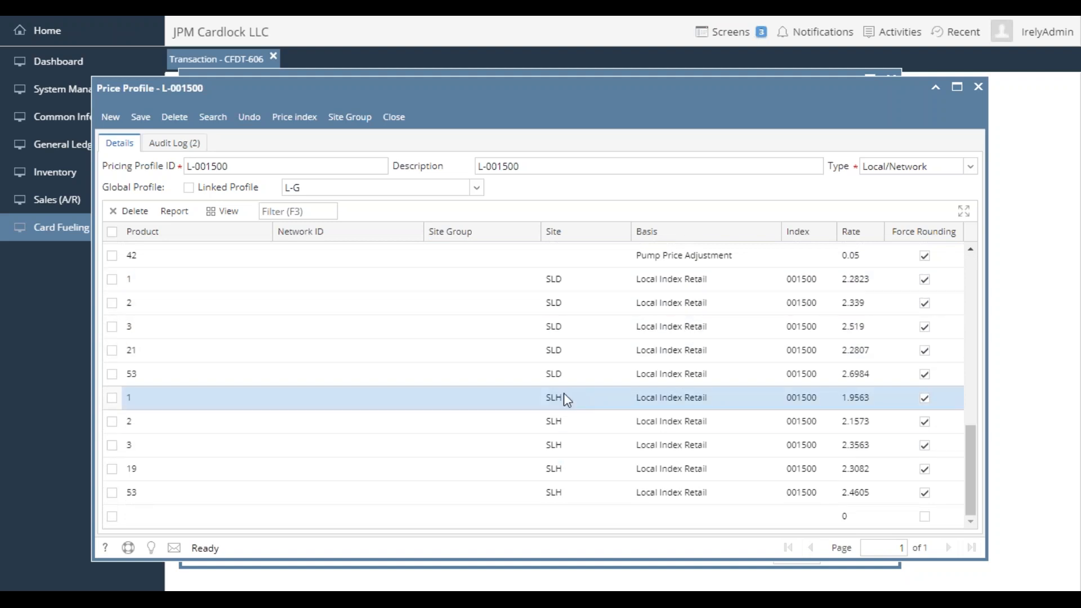
{"action": "scroll", "coordinate": [420, 347], "scroll_direction": "up", "scroll_amount": 5}
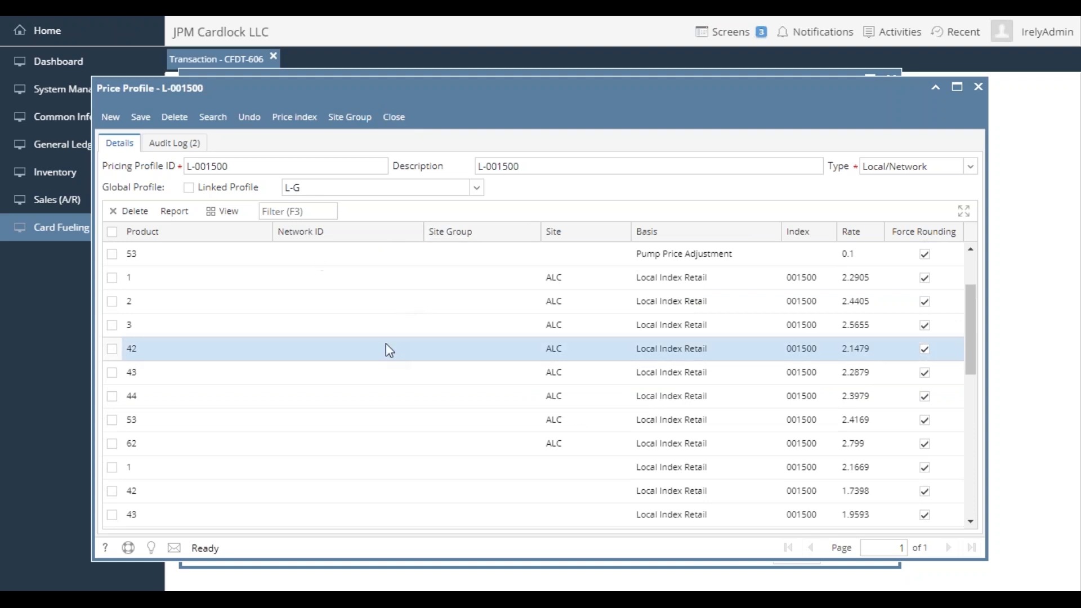
{"action": "left_click", "coordinate": [404, 119]}
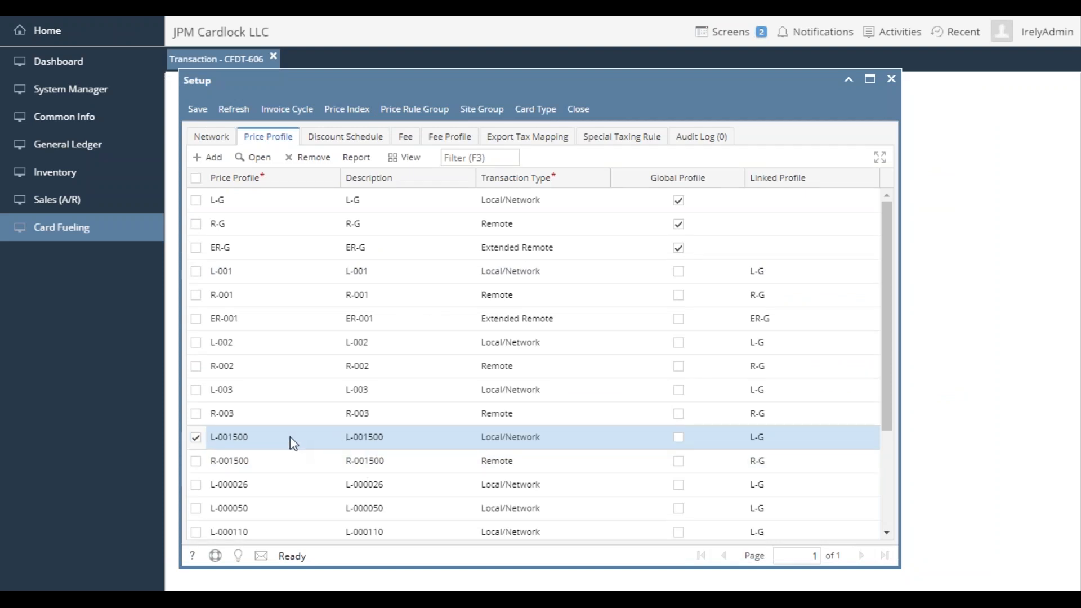
- Open price profile L-000600, examine the index and rate of its site ALC entries, then close the profile and the setup
{"action": "scroll", "coordinate": [301, 428], "scroll_direction": "down", "scroll_amount": 3}
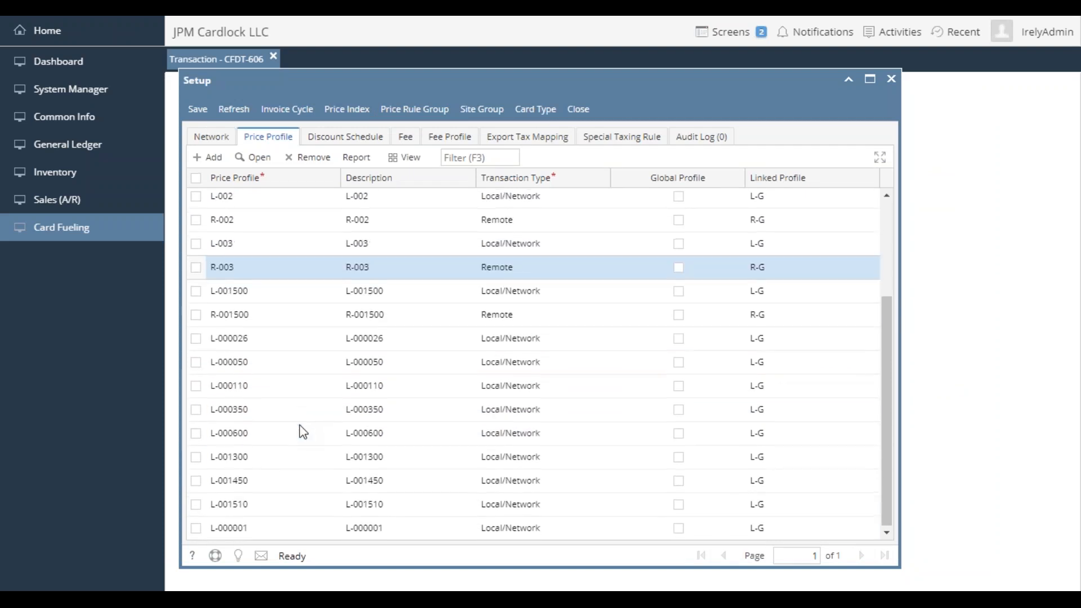
{"action": "left_click", "coordinate": [259, 432]}
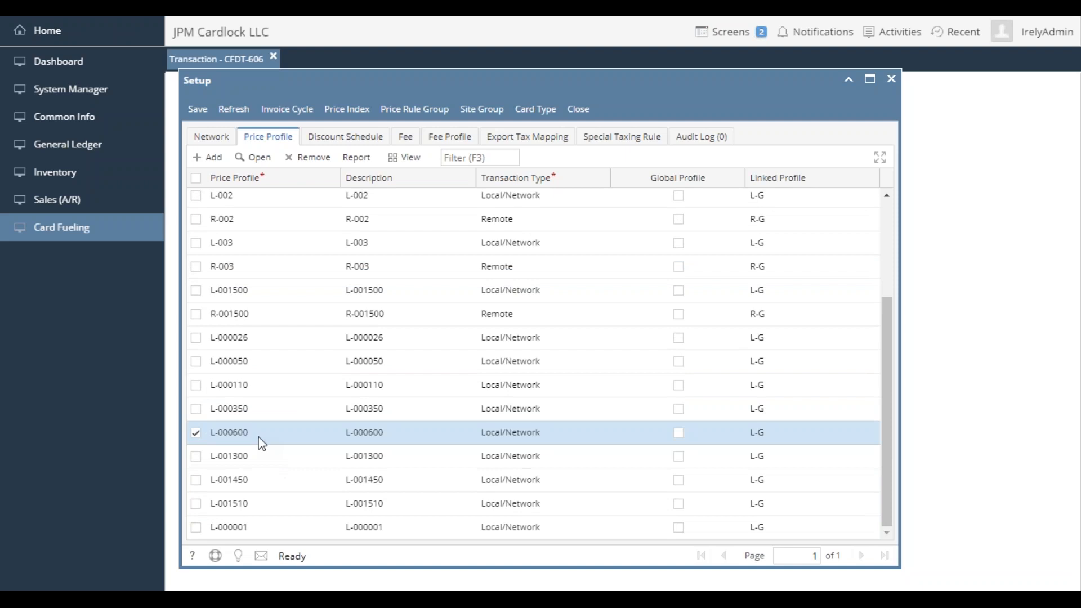
{"action": "left_click", "coordinate": [261, 162]}
{"action": "left_click", "coordinate": [258, 158]}
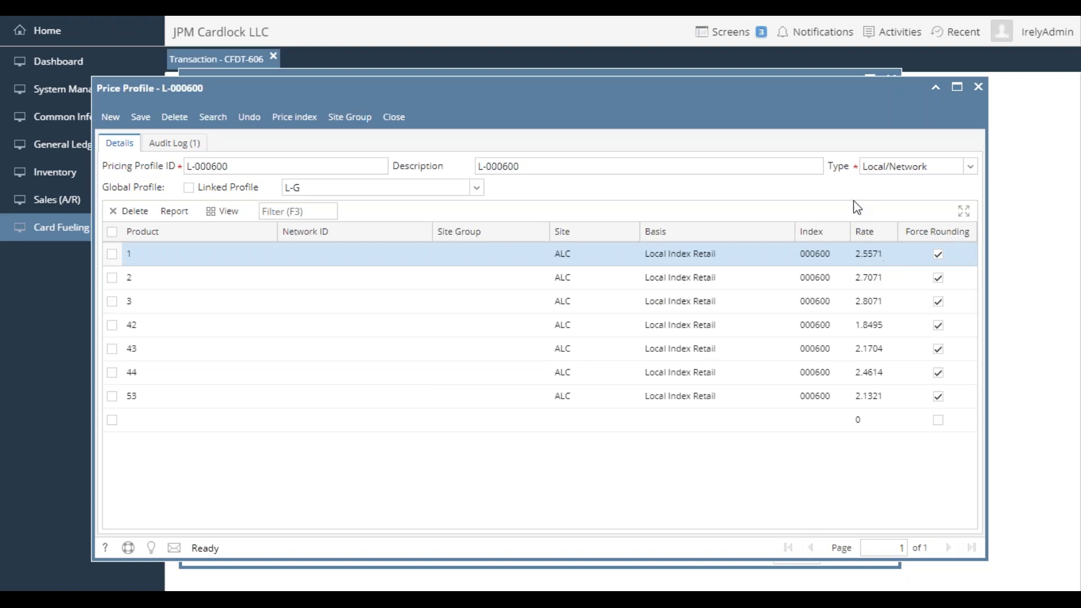
{"action": "left_click", "coordinate": [877, 307]}
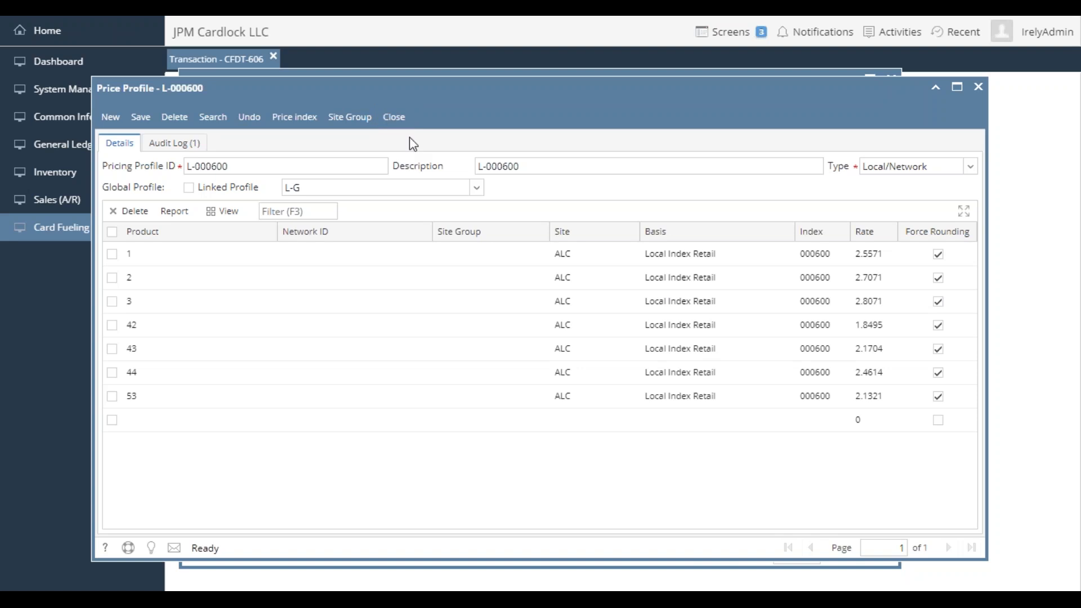
{"action": "left_click", "coordinate": [396, 118]}
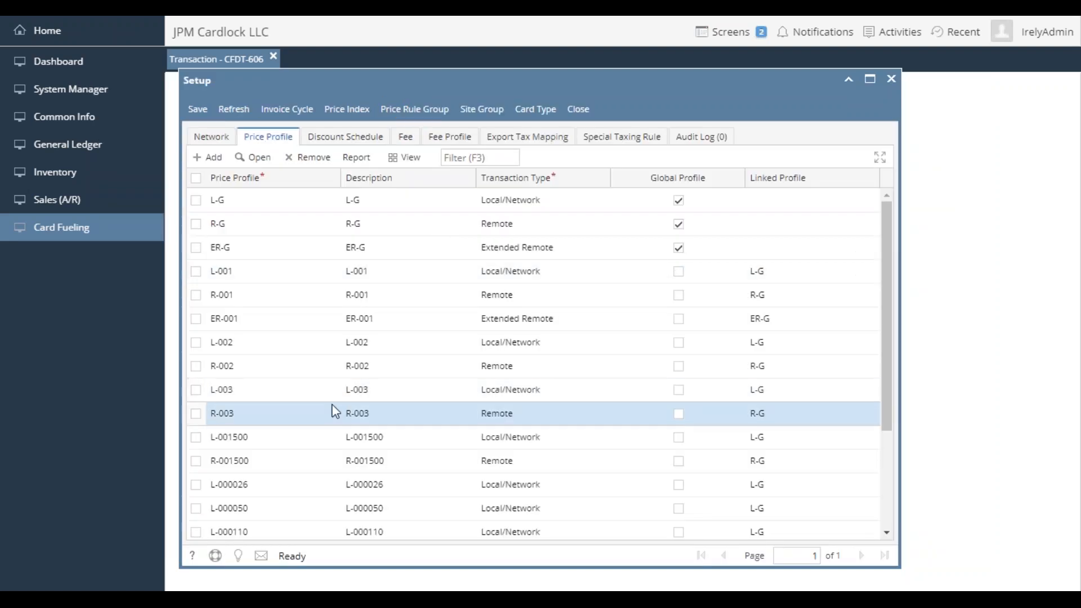
{"action": "left_click", "coordinate": [579, 109]}
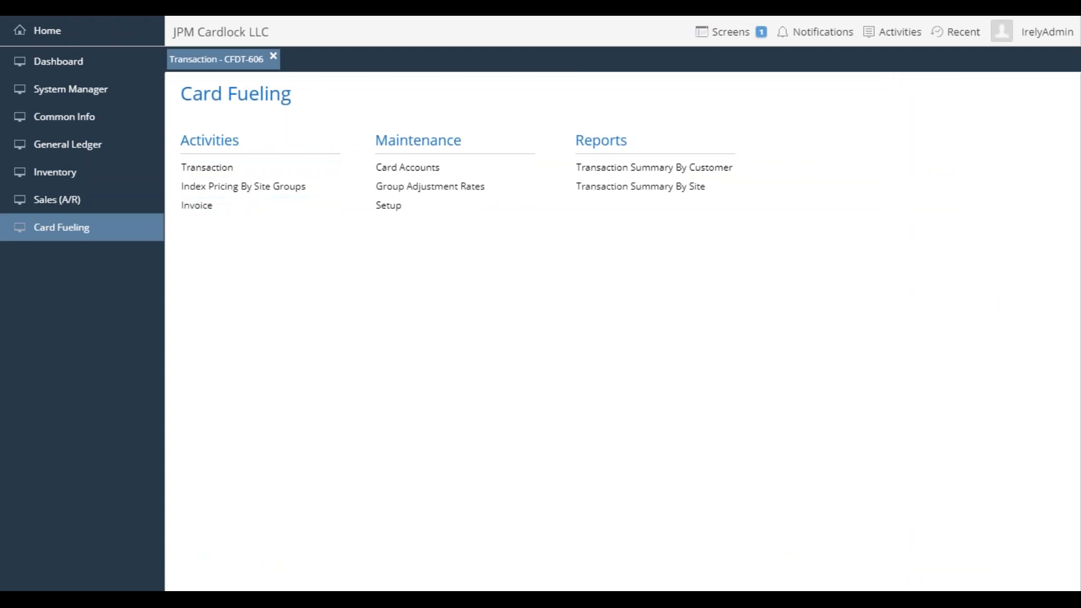
- Start a new daily index prices record under Index Pricing By Site Groups and set its pricing index ID to Local
{"action": "left_click", "coordinate": [246, 188]}
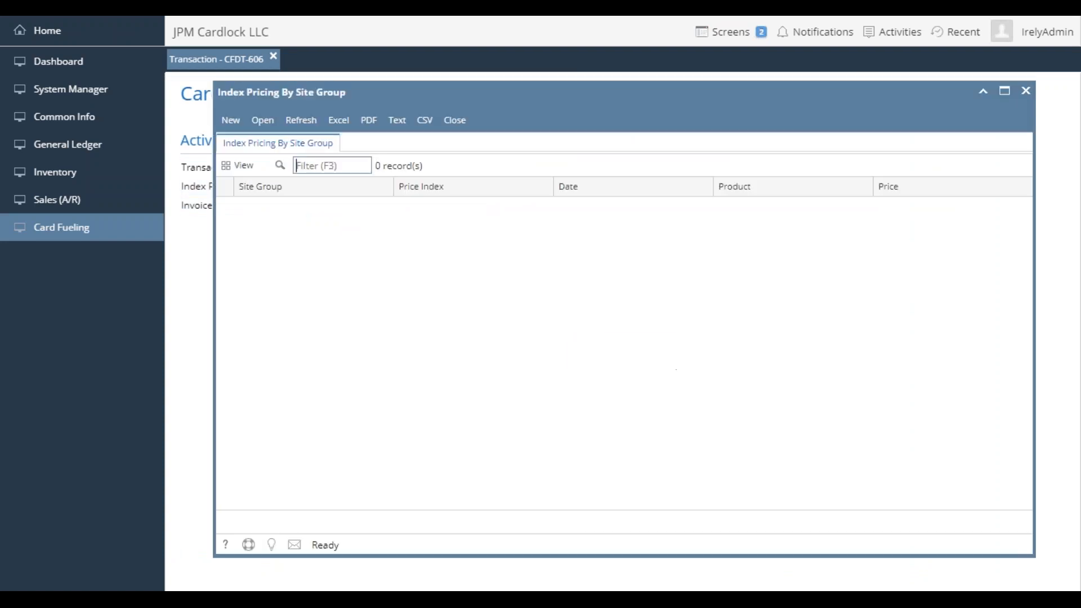
{"action": "left_click", "coordinate": [232, 127]}
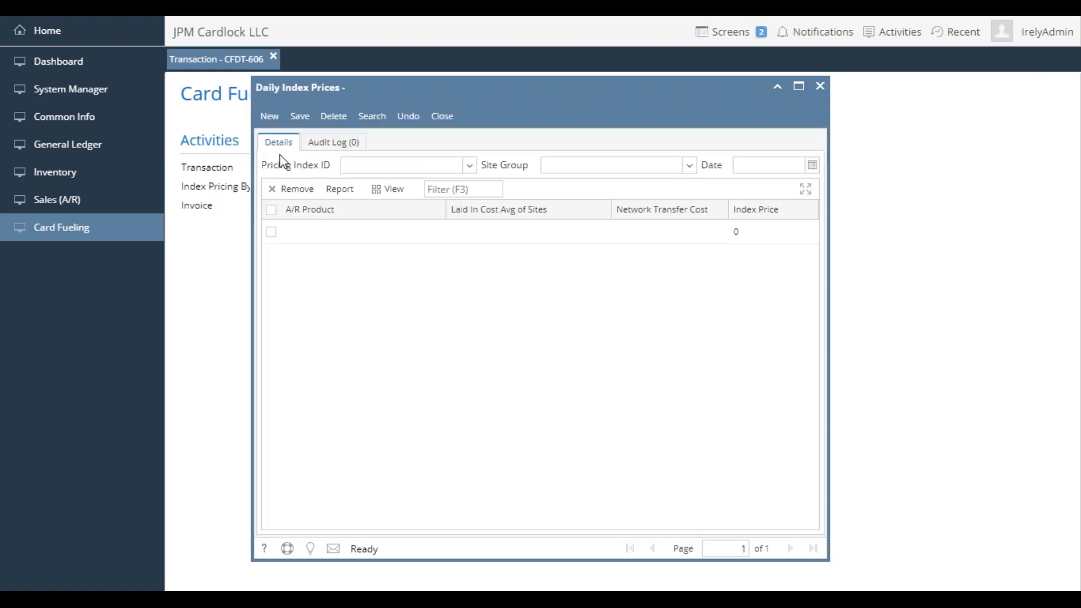
{"action": "left_click", "coordinate": [467, 165]}
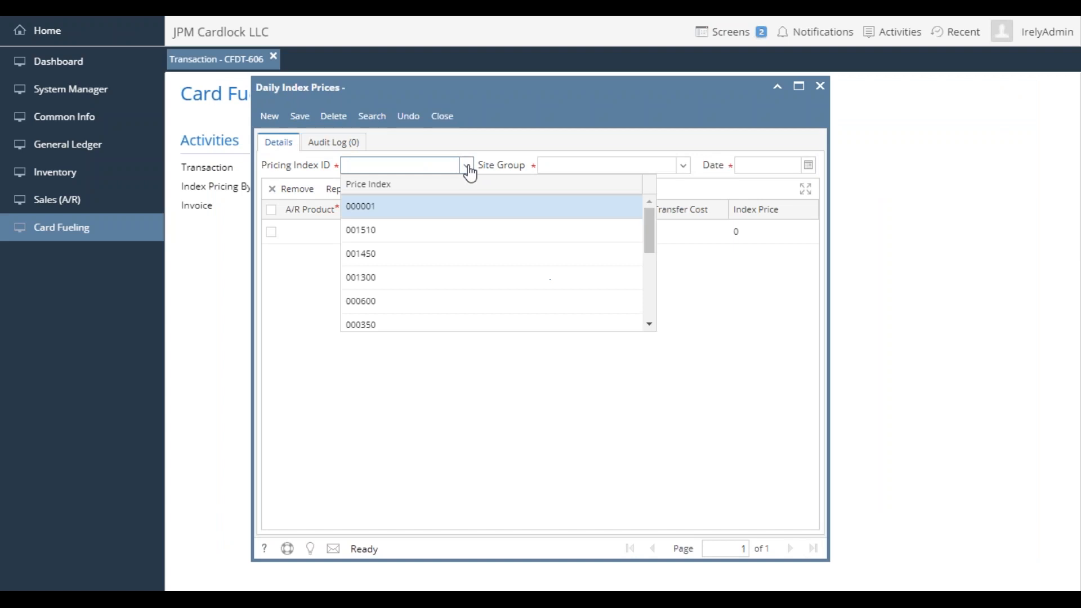
{"action": "scroll", "coordinate": [450, 276], "scroll_direction": "down", "scroll_amount": 5}
{"action": "scroll", "coordinate": [451, 276], "scroll_direction": "up", "scroll_amount": 5}
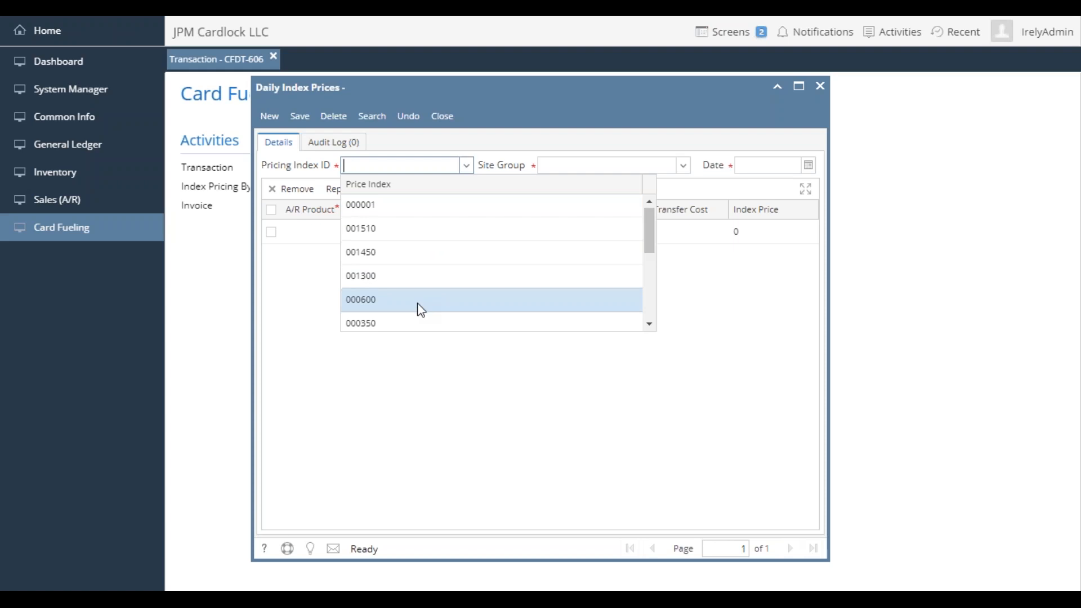
{"action": "scroll", "coordinate": [420, 308], "scroll_direction": "down", "scroll_amount": 1}
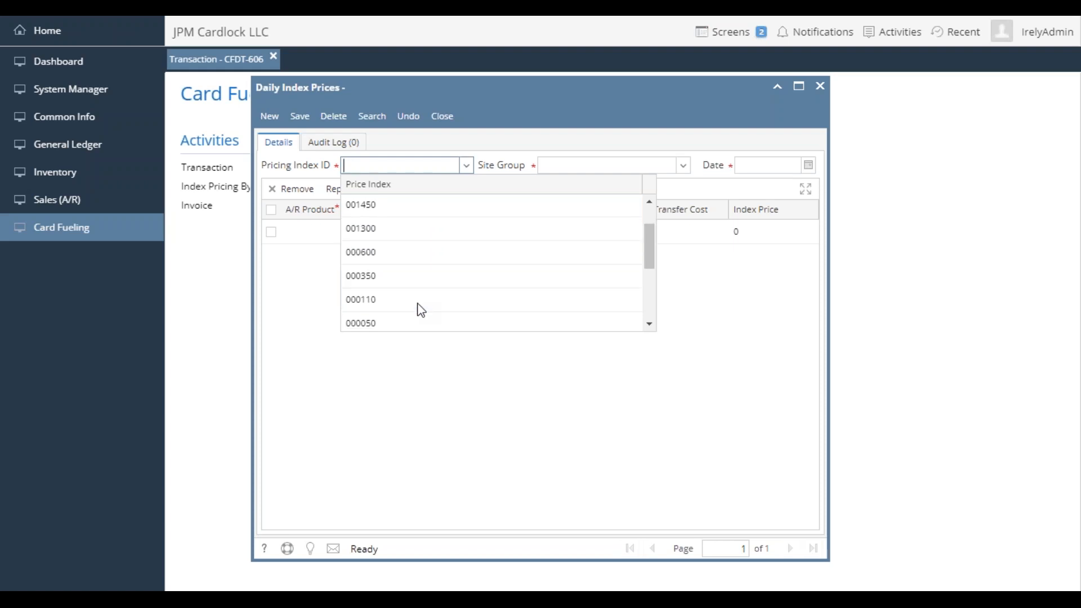
{"action": "scroll", "coordinate": [422, 310], "scroll_direction": "down", "scroll_amount": 1}
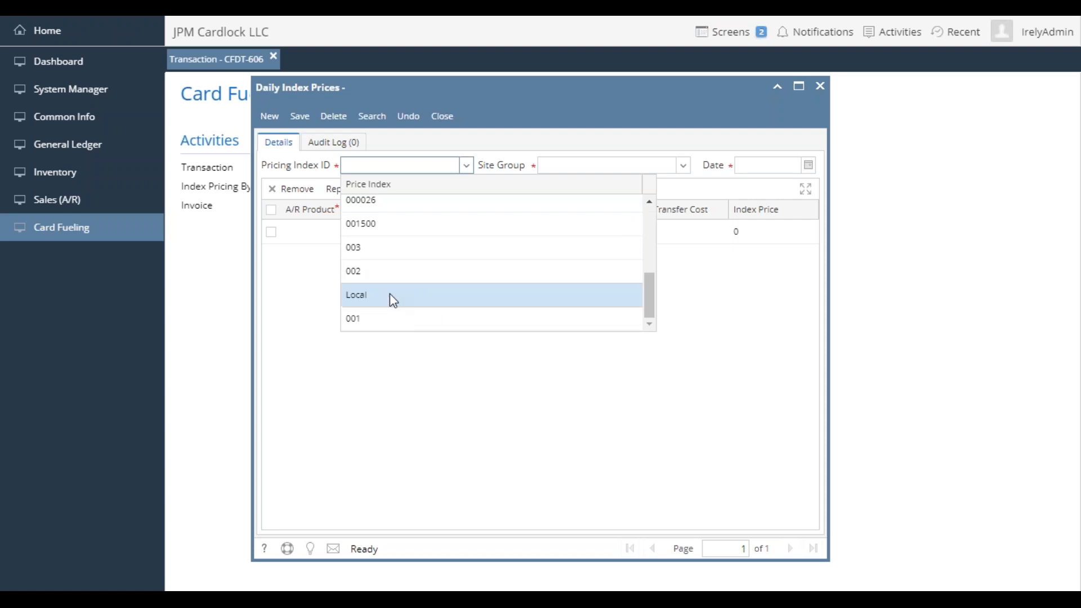
{"action": "left_click", "coordinate": [392, 295]}
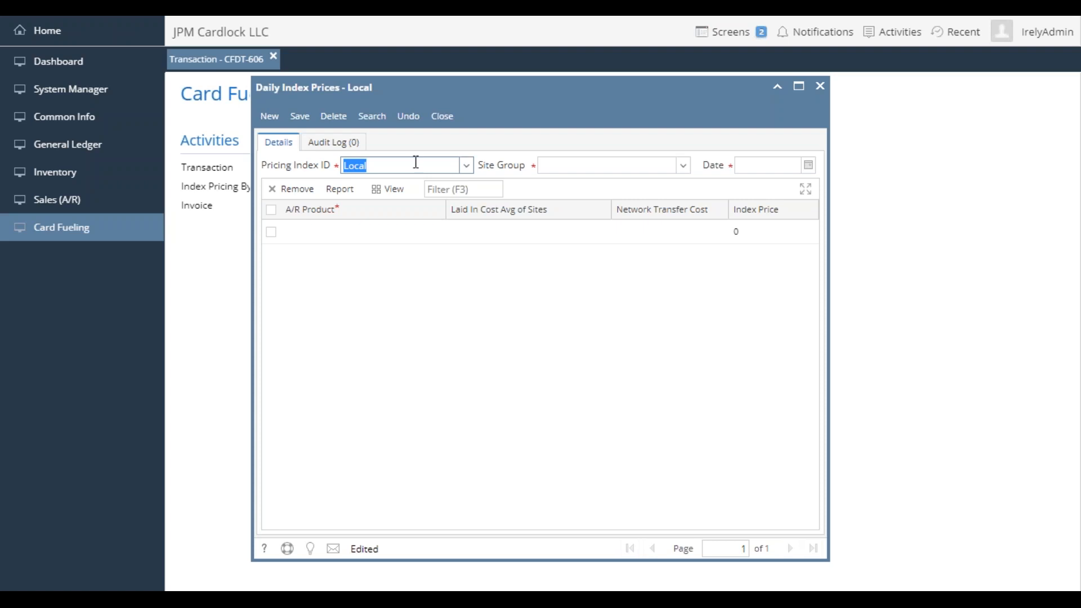
- Check the site group choices of the daily index prices record, then open the site group maintenance list from the card fueling setup
{"action": "left_click", "coordinate": [683, 168]}
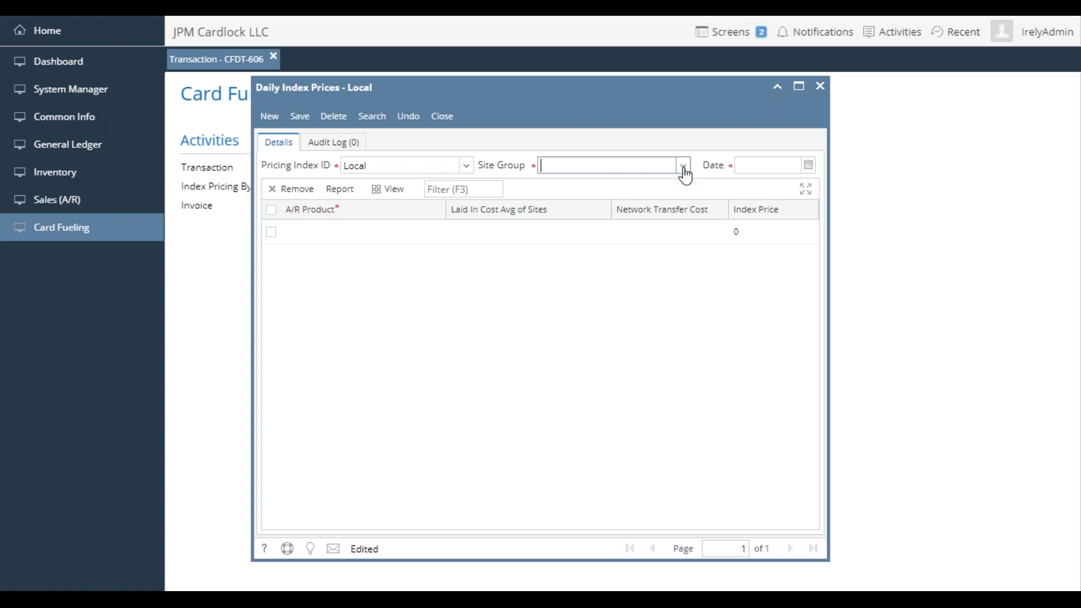
{"action": "left_click", "coordinate": [685, 169]}
{"action": "left_click_drag", "start_coordinate": [473, 85], "coordinate": [570, 82]}
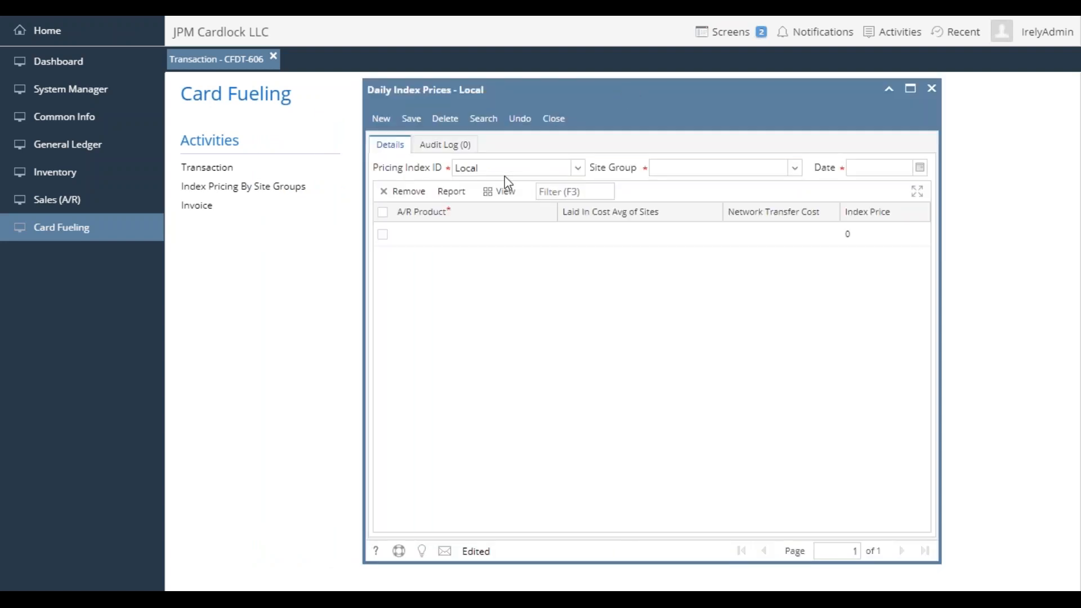
{"action": "left_click_drag", "start_coordinate": [539, 101], "coordinate": [620, 107]}
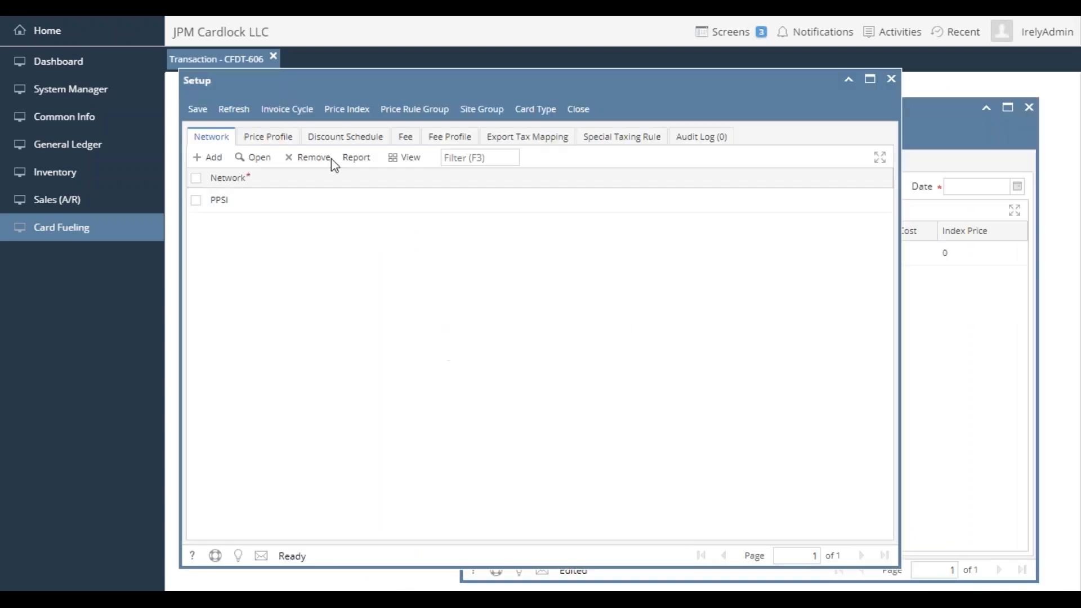
{"action": "left_click", "coordinate": [482, 109]}
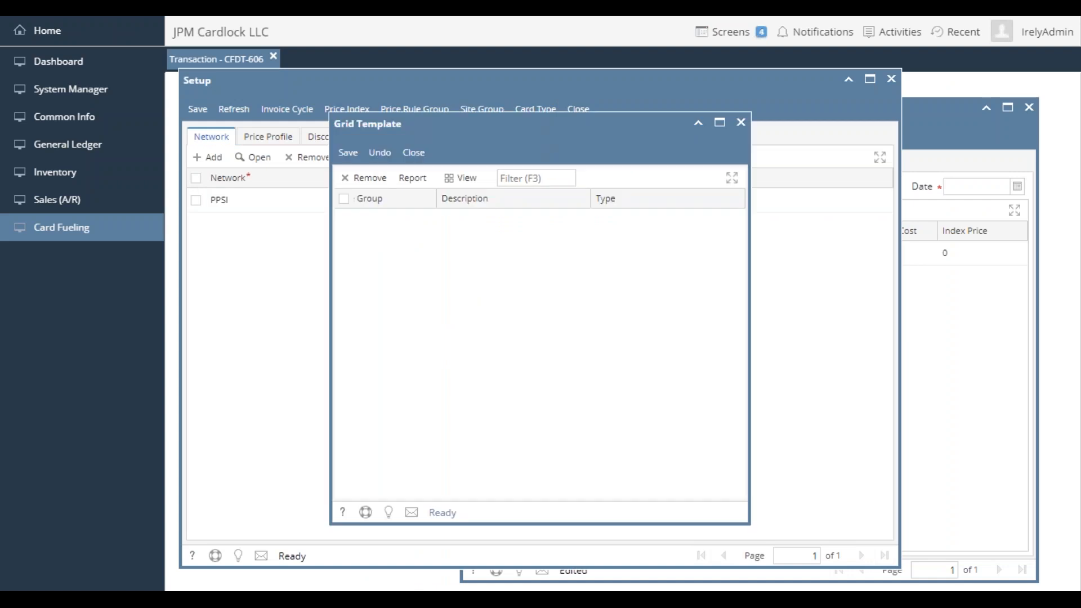
- Add a site group named Local with description Local, save it, and close the site group list and the setup
{"action": "left_click", "coordinate": [404, 223]}
{"action": "type", "text": "Local"}
{"action": "key", "text": "Tab"}
{"action": "type", "text": "Loca"}
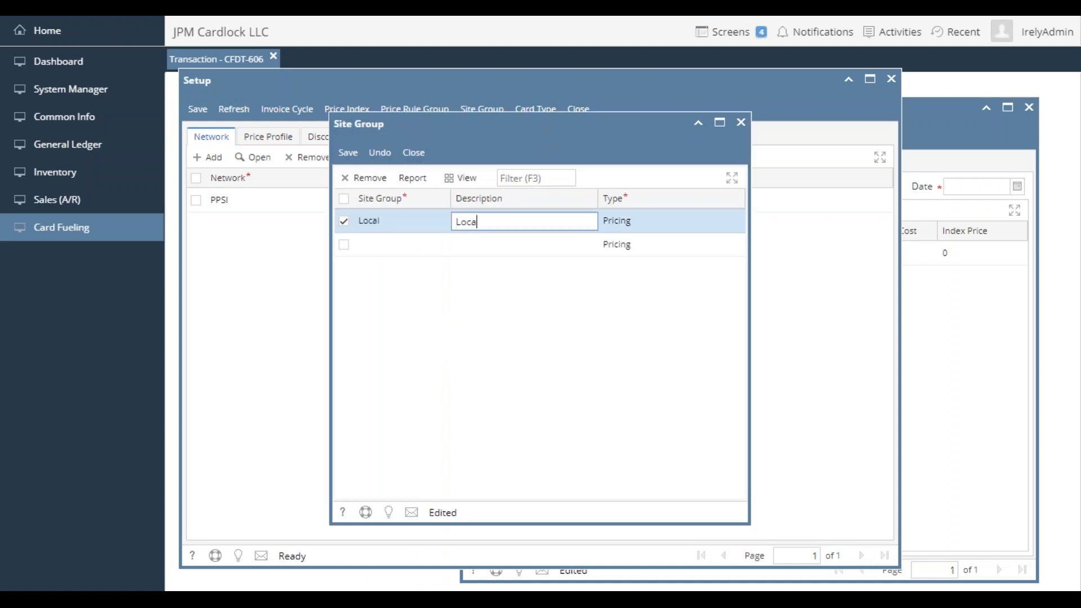
{"action": "type", "text": "l"}
{"action": "key", "text": "Return"}
{"action": "left_click", "coordinate": [347, 153]}
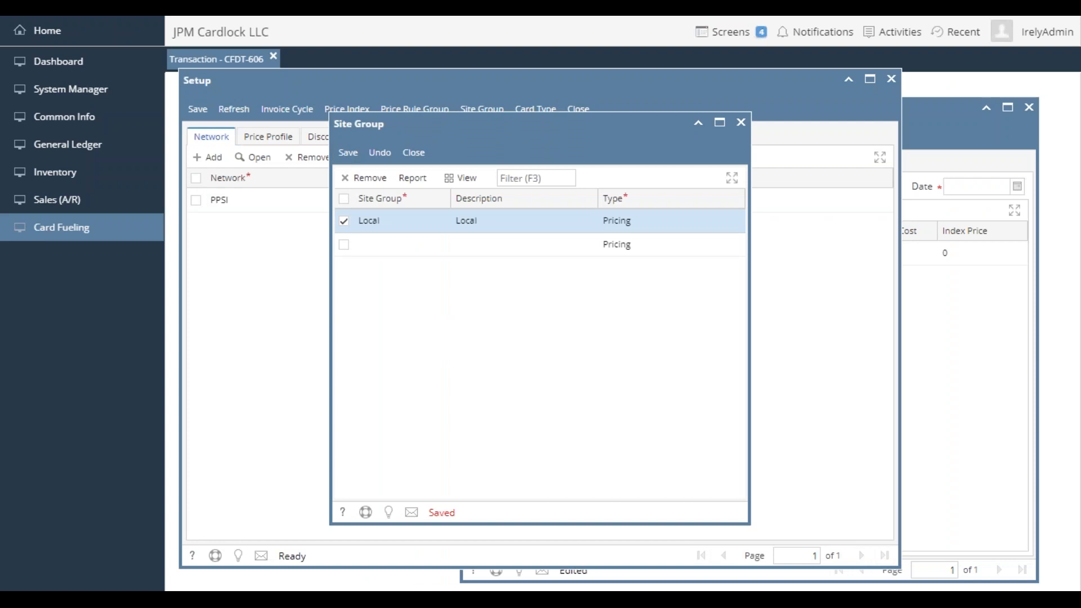
{"action": "left_click", "coordinate": [413, 152]}
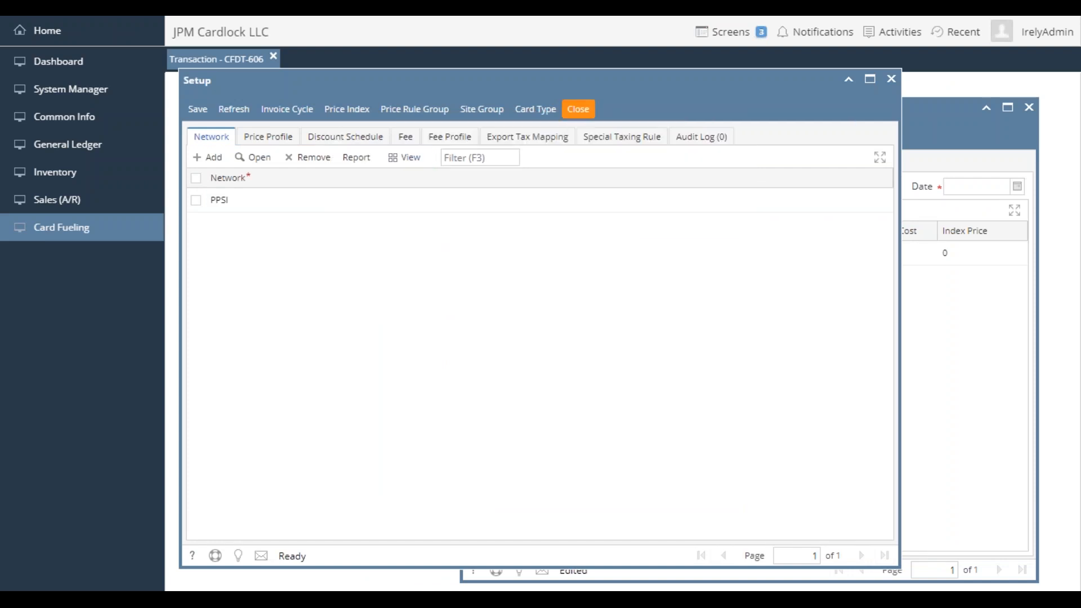
{"action": "left_click", "coordinate": [579, 108]}
- Set the daily index prices record's site group to Local and its date to 4/20/2017
{"action": "left_click", "coordinate": [893, 186]}
{"action": "left_click", "coordinate": [867, 228]}
{"action": "left_click", "coordinate": [974, 187]}
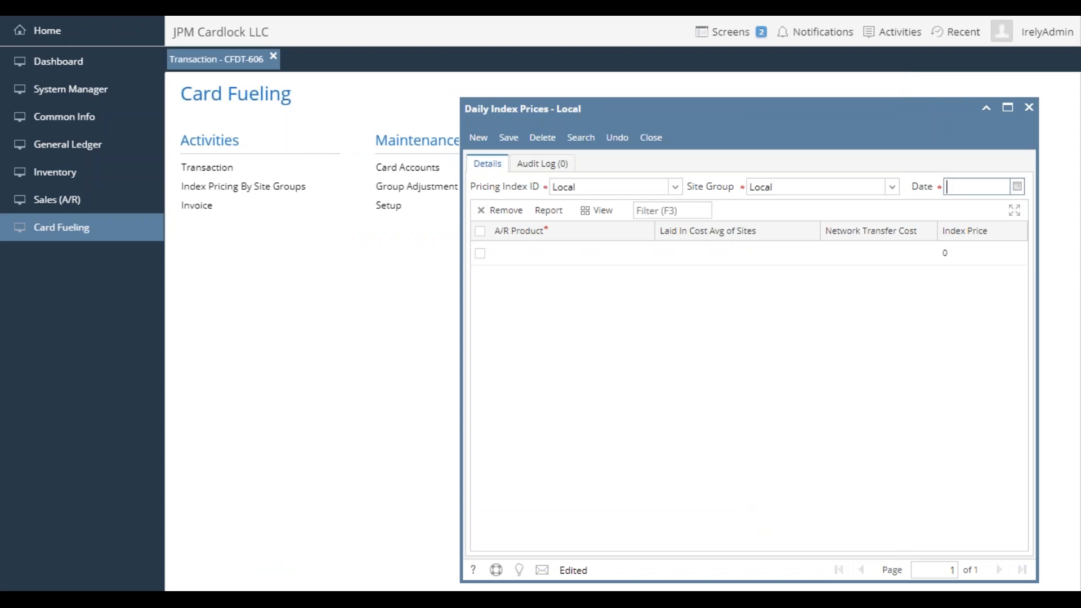
{"action": "type", "text": "4/20"}
{"action": "key", "text": "Tab"}
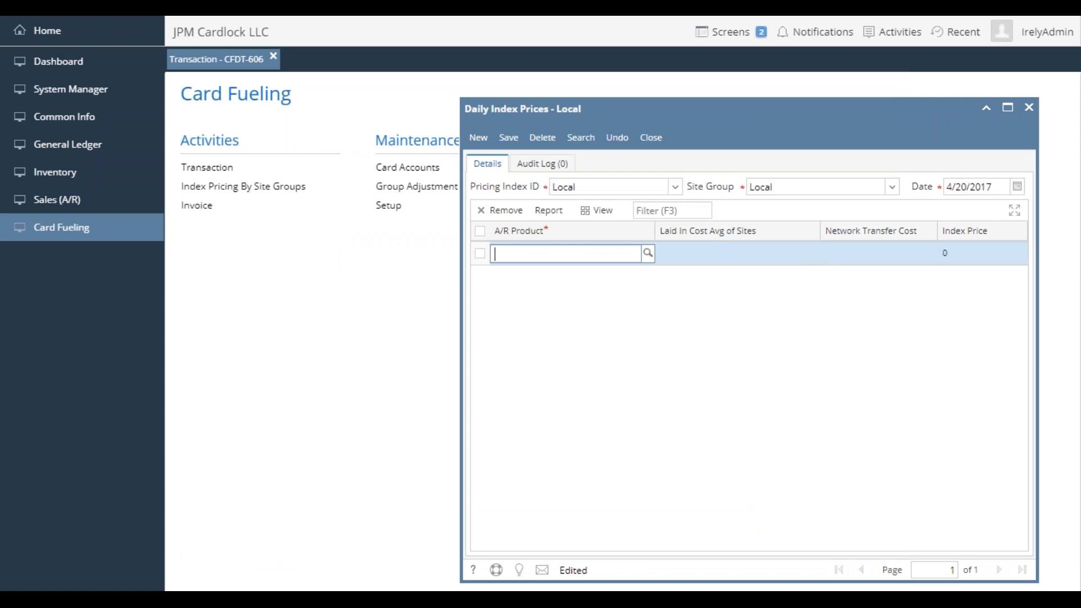
- Enter product 42 with an index price of 2.55 in the first line of the daily index prices record
{"action": "type", "text": "42"}
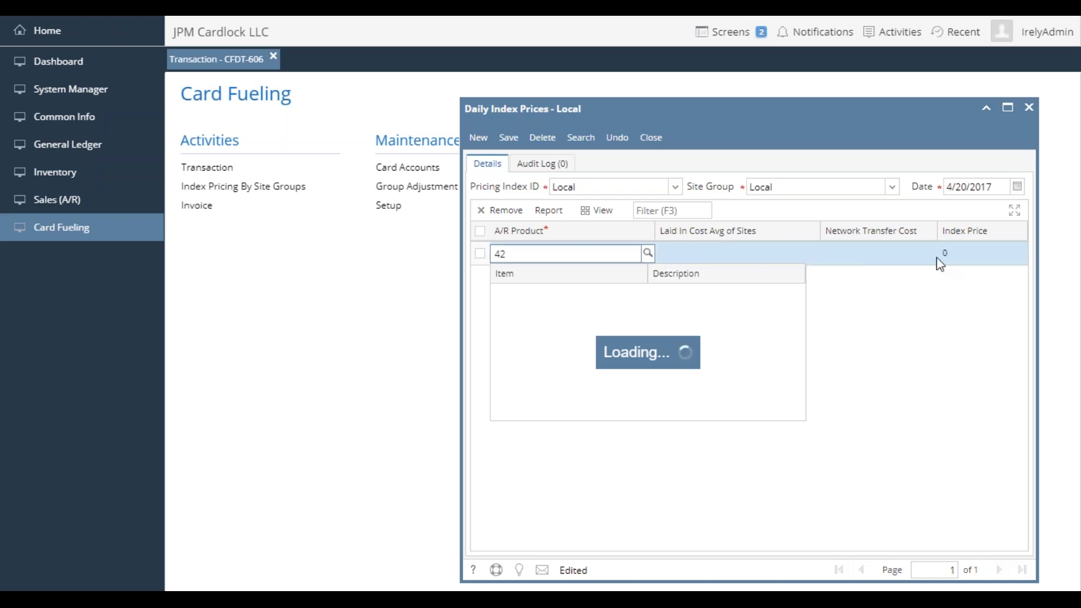
{"action": "left_click", "coordinate": [982, 259]}
{"action": "type", "text": "2.55"}
- Reselect item 42, Unleaded 10% Ethanol Gasoline, as the product of the 2.55 line, then save and close the record
{"action": "left_click", "coordinate": [608, 257]}
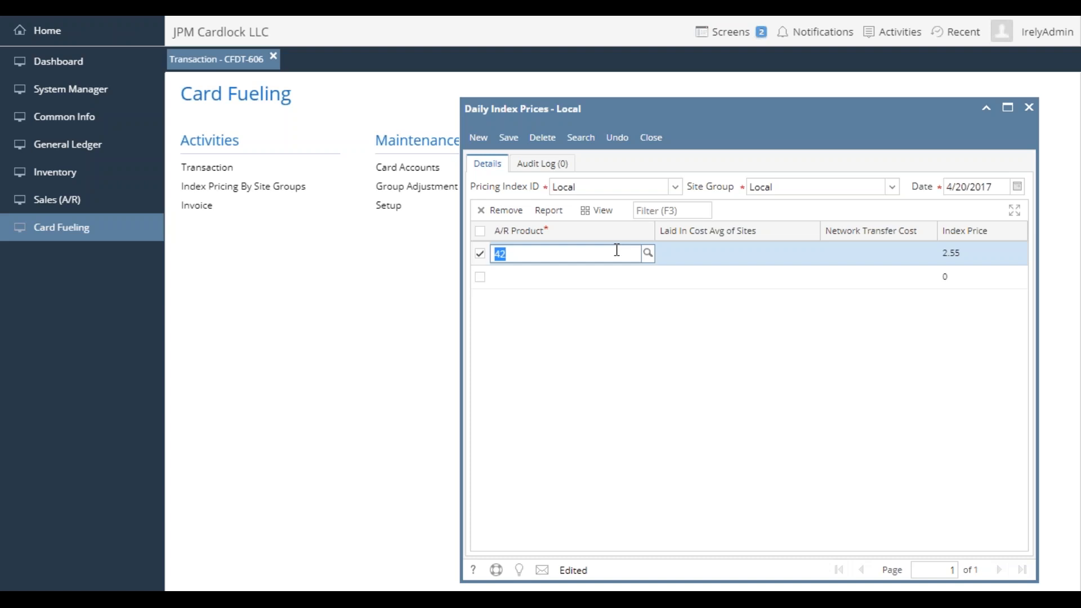
{"action": "type", "text": "42"}
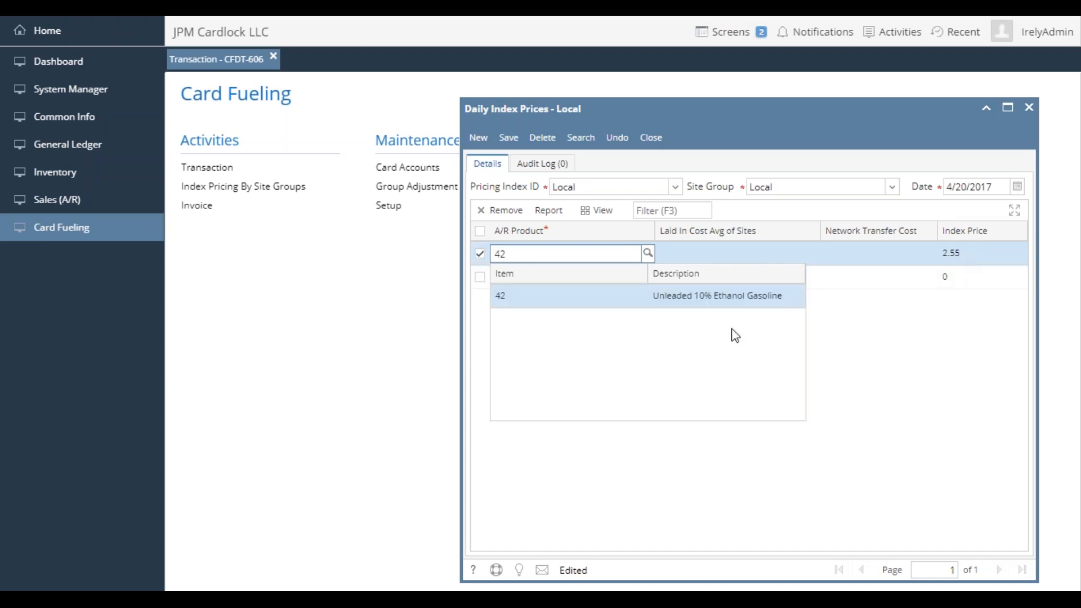
{"action": "left_click", "coordinate": [721, 303]}
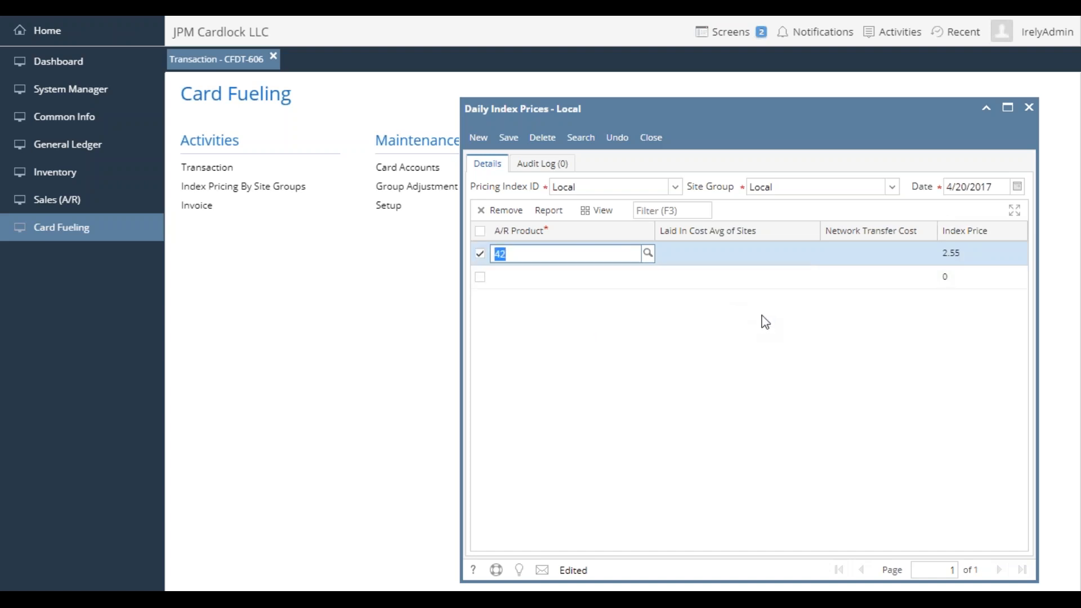
{"action": "left_click", "coordinate": [509, 138]}
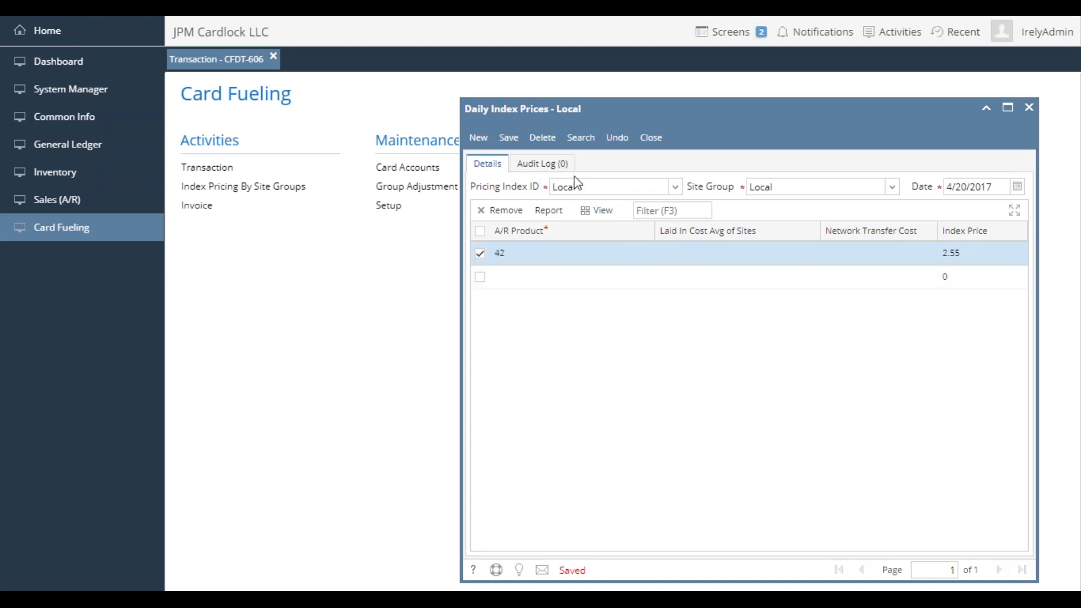
{"action": "left_click", "coordinate": [588, 186]}
{"action": "left_click", "coordinate": [597, 187]}
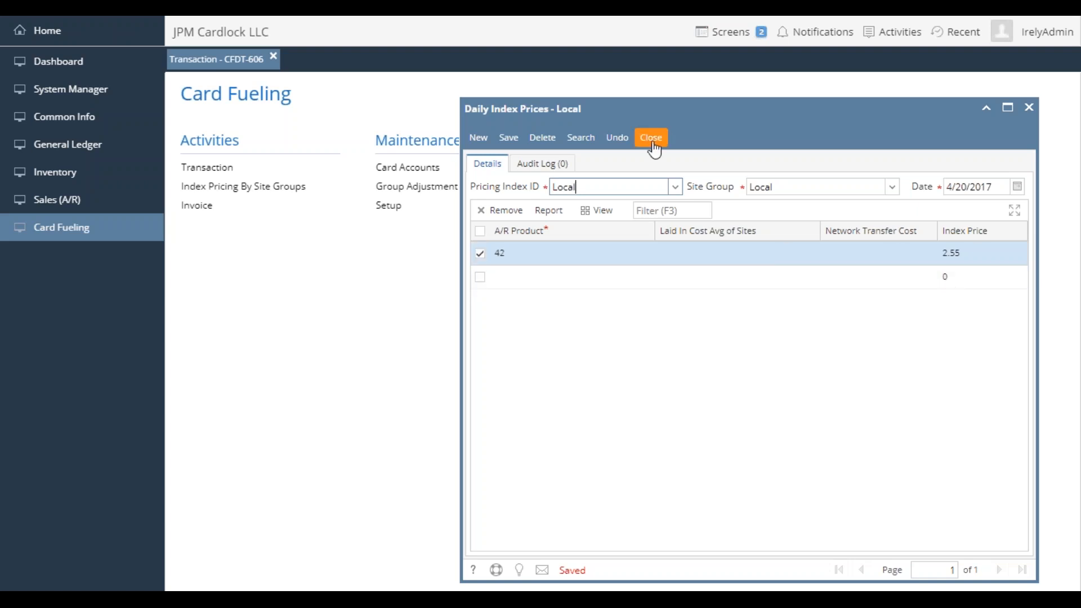
{"action": "left_click", "coordinate": [651, 137]}
- Open price profile L-001500 from the price profiles in the card fueling setup
{"action": "left_click", "coordinate": [394, 205]}
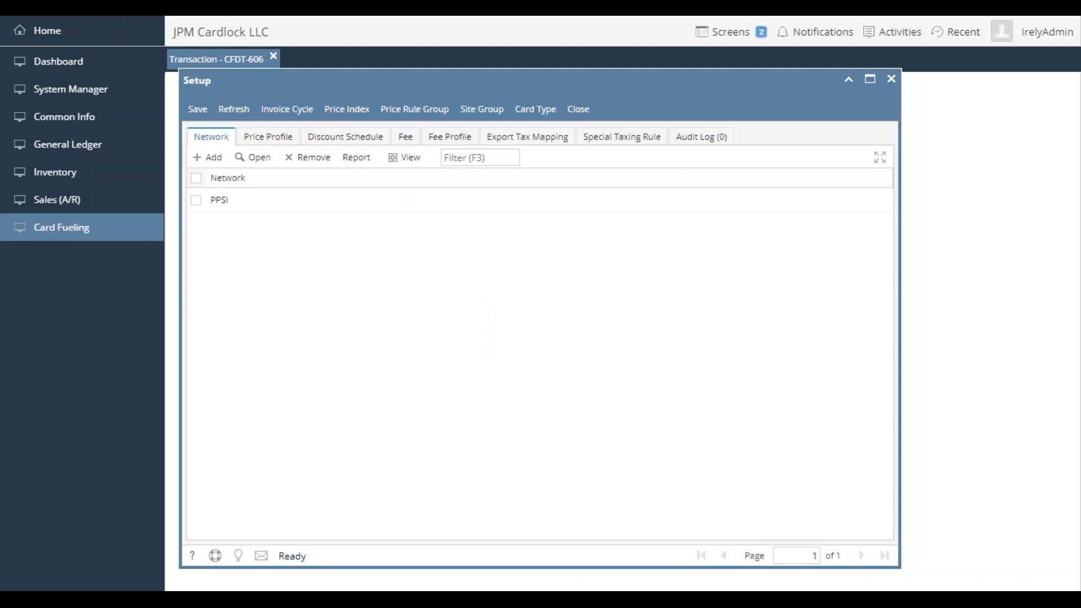
{"action": "left_click", "coordinate": [278, 147]}
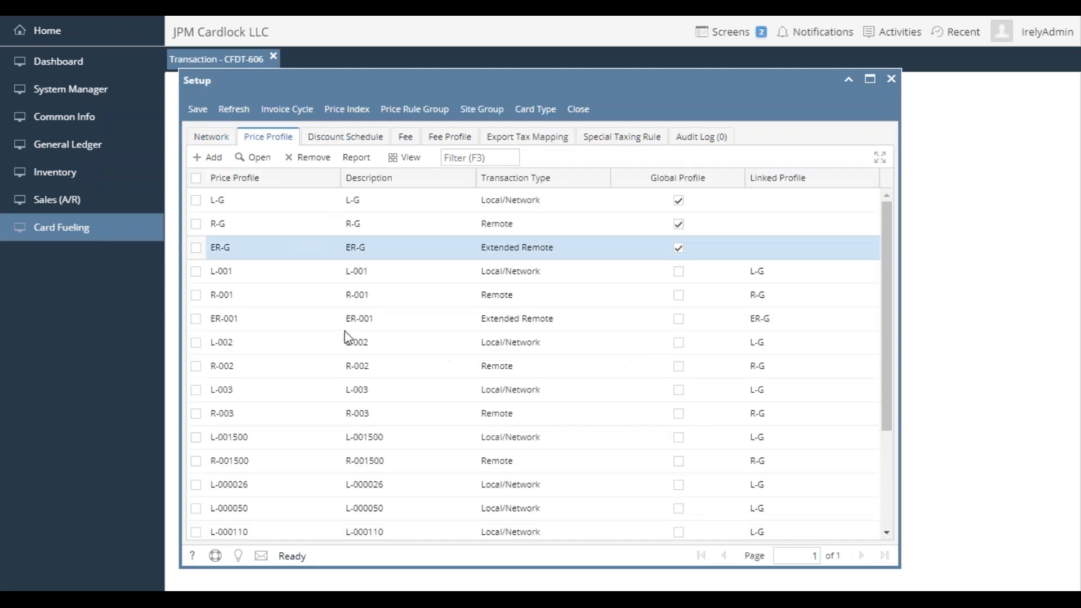
{"action": "left_click", "coordinate": [332, 438]}
{"action": "left_click", "coordinate": [253, 157]}
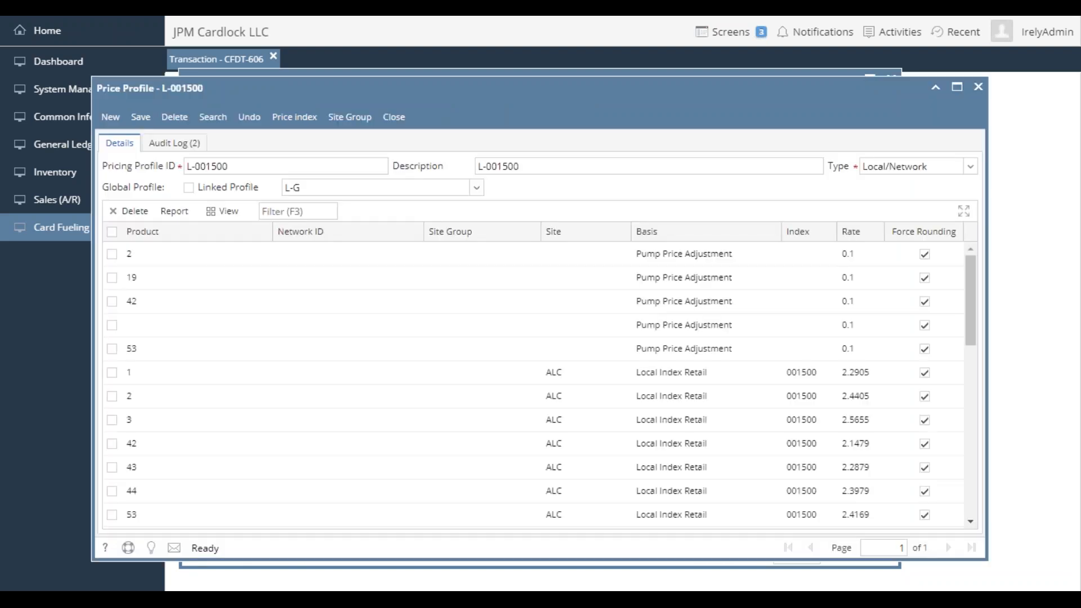
- Set the site ALC entry for product 1 to the Local price index with a rate of 0.05
{"action": "left_click", "coordinate": [815, 372]}
{"action": "left_click", "coordinate": [829, 374]}
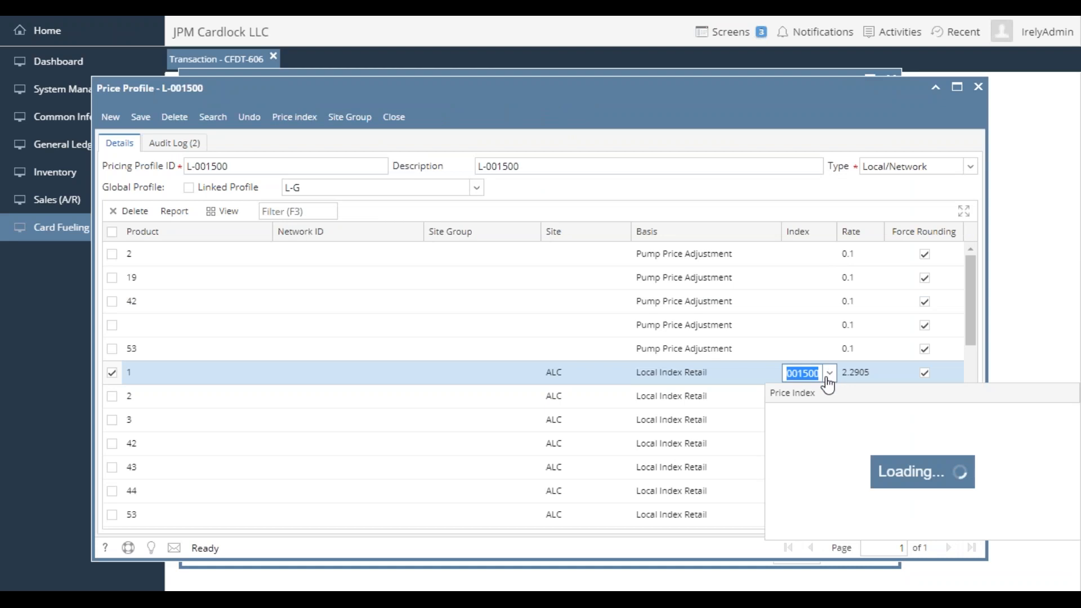
{"action": "scroll", "coordinate": [820, 425], "scroll_direction": "down", "scroll_amount": 5}
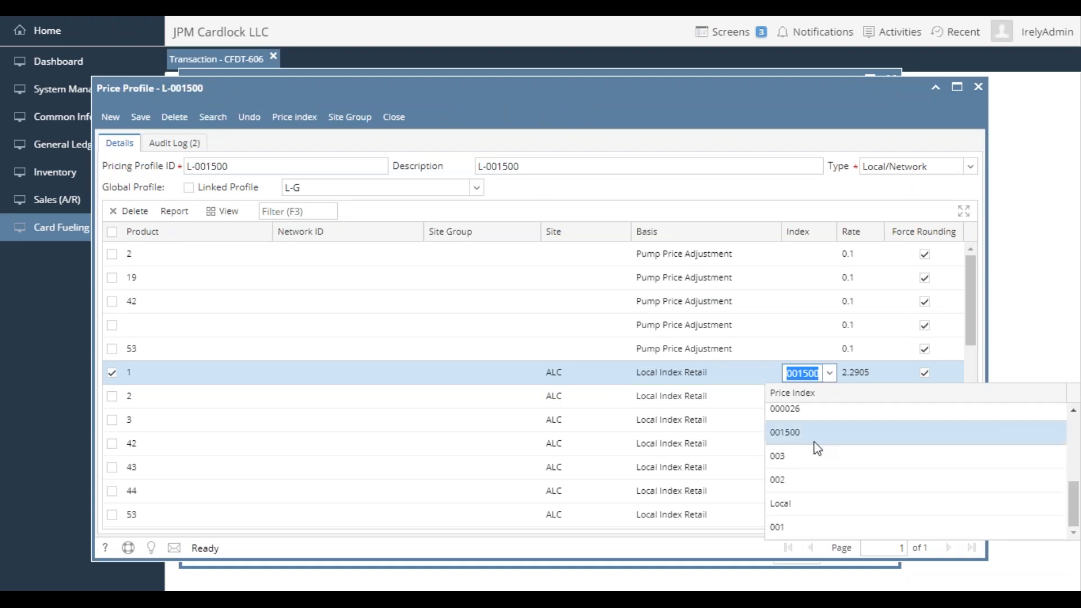
{"action": "left_click", "coordinate": [801, 504]}
{"action": "left_click", "coordinate": [867, 379]}
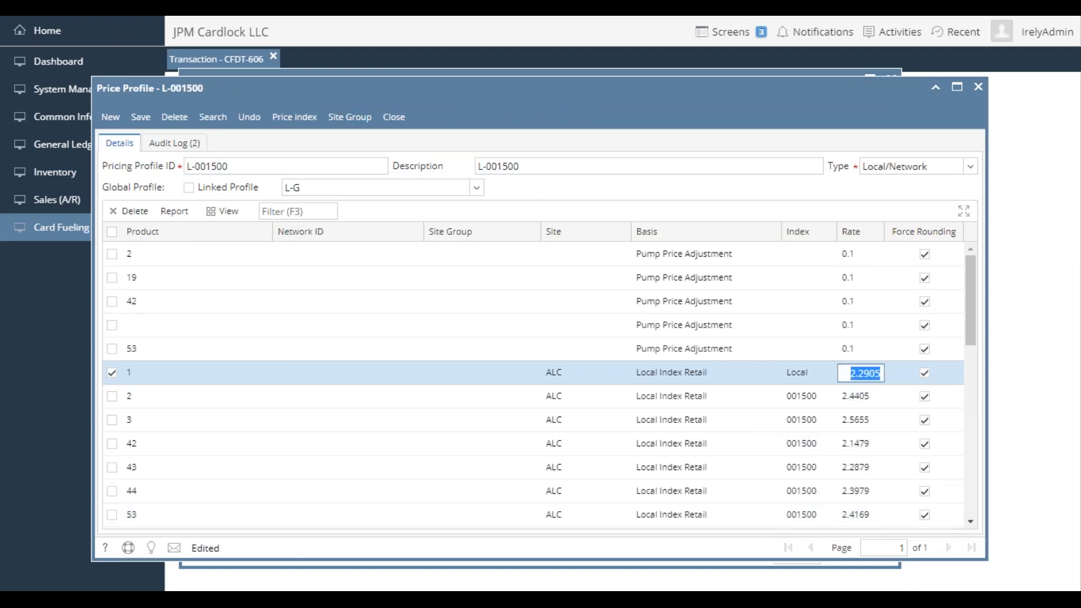
{"action": "type", "text": "0.05"}
{"action": "key", "text": "Return"}
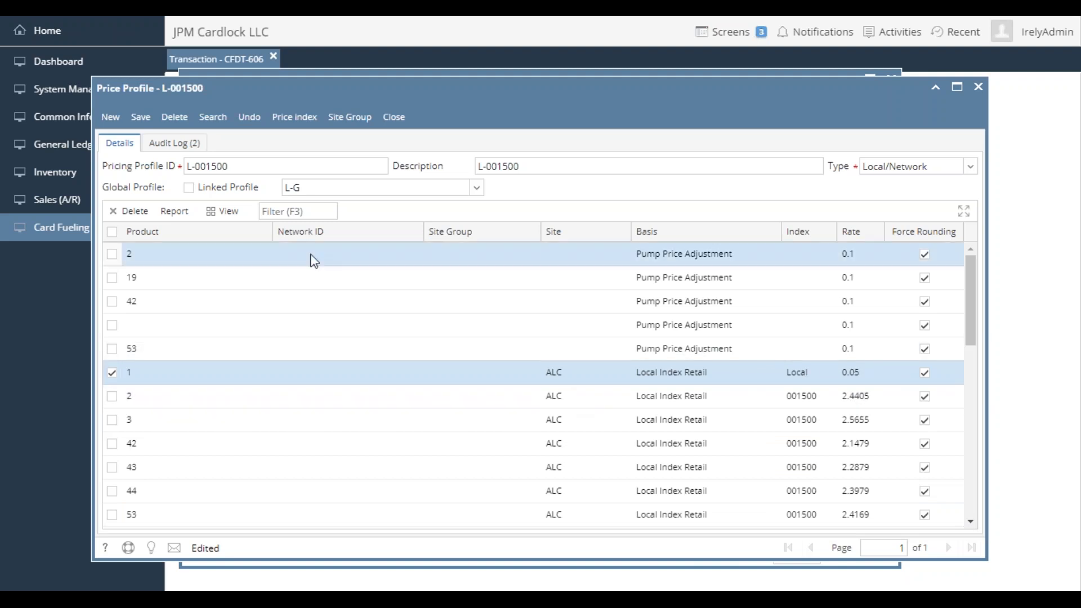
- Set the site ALC entry for product 42 to the Local price index with a rate of 0.05
{"action": "left_click", "coordinate": [805, 445]}
{"action": "left_click", "coordinate": [830, 445]}
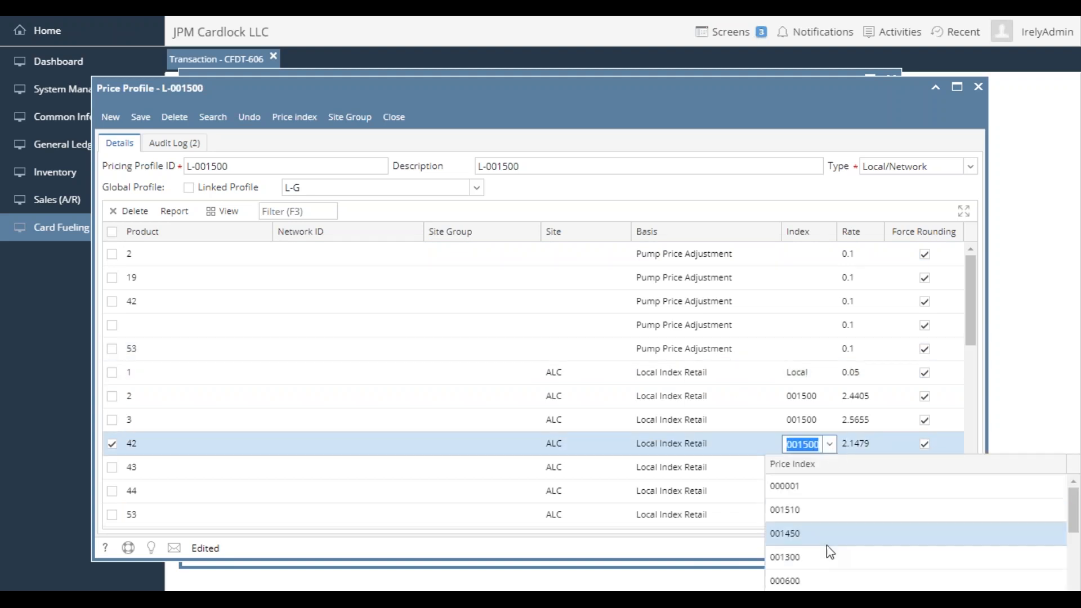
{"action": "scroll", "coordinate": [827, 549], "scroll_direction": "down", "scroll_amount": 2}
{"action": "left_click", "coordinate": [803, 575]}
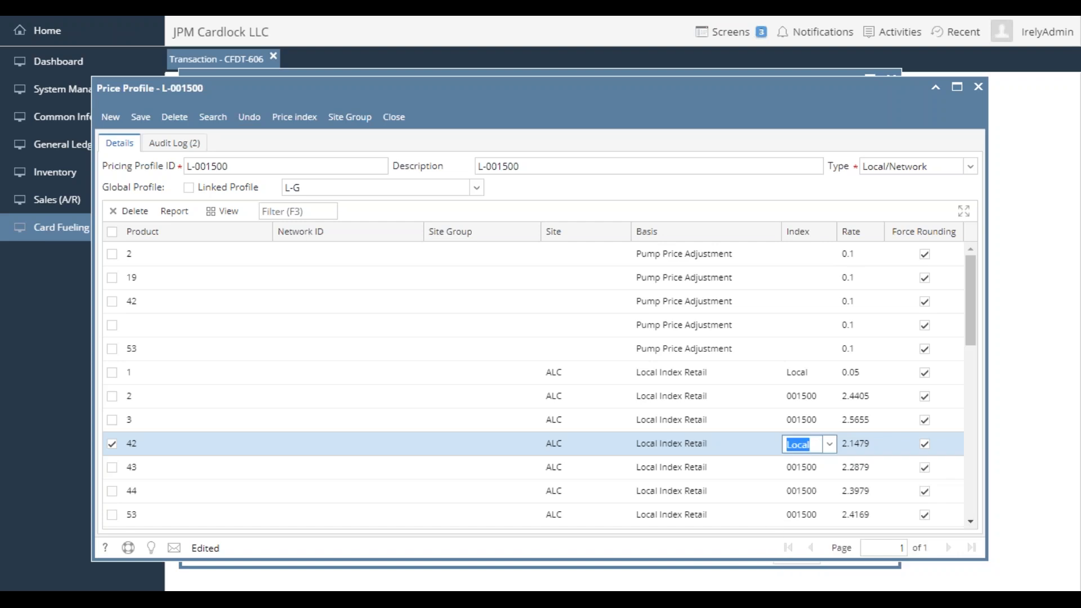
{"action": "left_click", "coordinate": [868, 445]}
{"action": "type", "text": "0.05"}
{"action": "key", "text": "Return"}
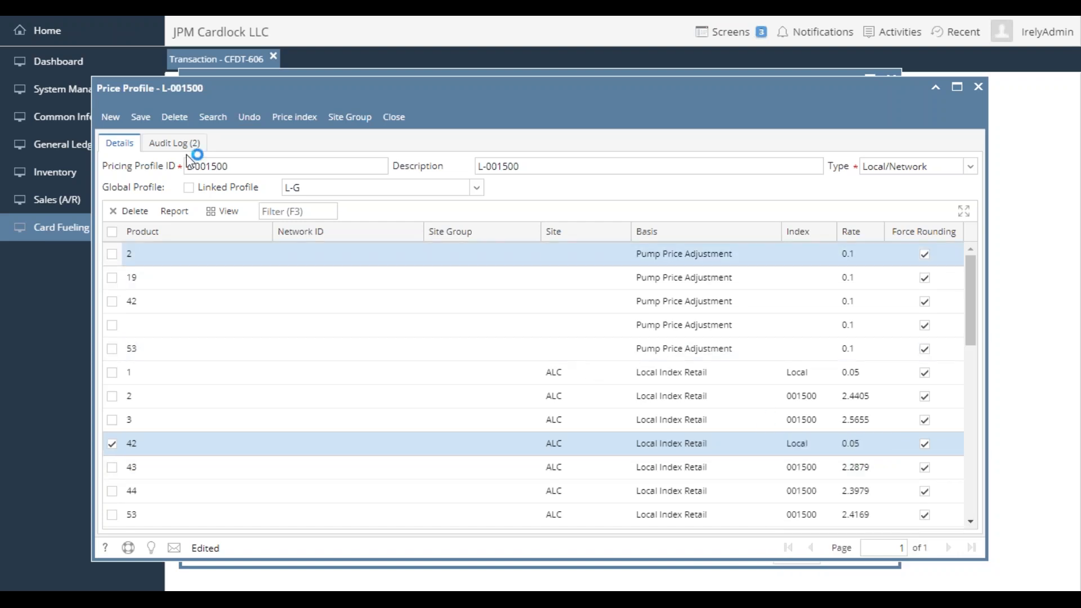
- Save price profile L-001500, then close the profile and the card fueling setup
{"action": "left_click", "coordinate": [141, 116]}
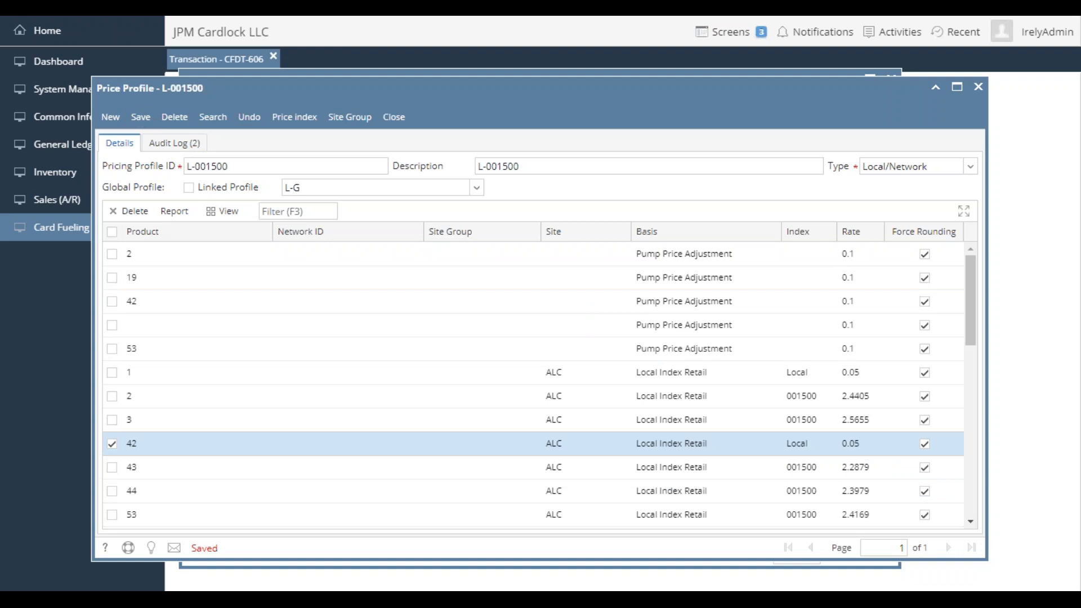
{"action": "left_click", "coordinate": [396, 118]}
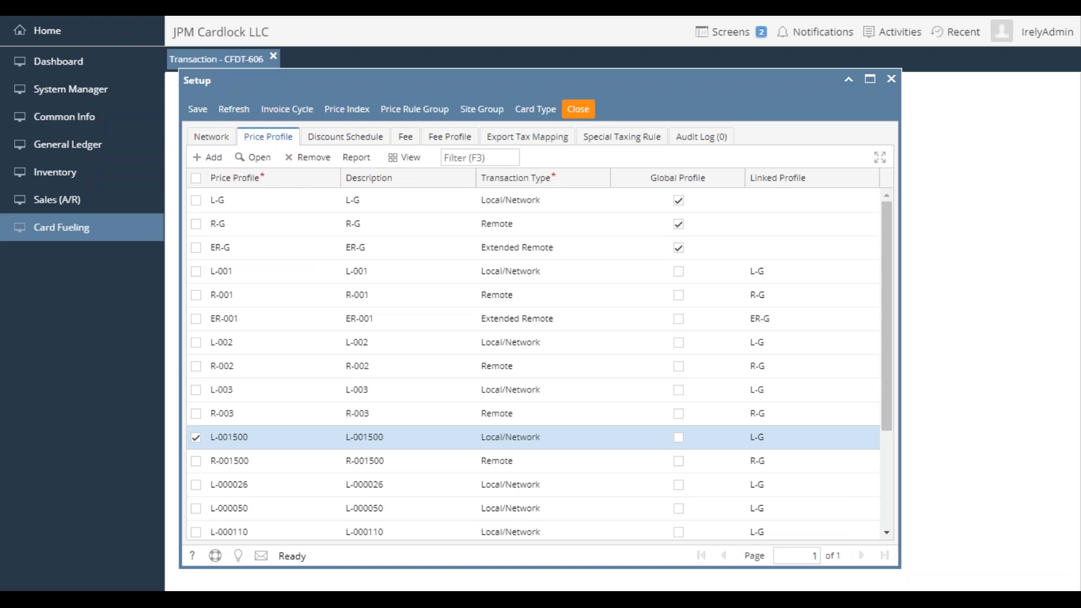
{"action": "left_click", "coordinate": [578, 109]}
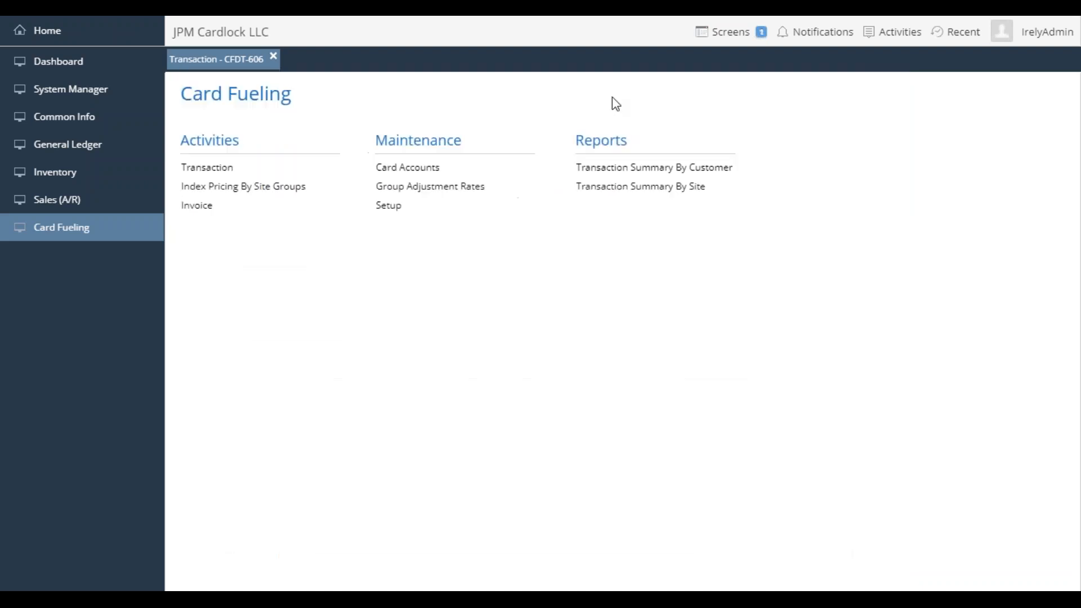
- Restore the minimized card fueling transaction, review its pricing, close it and open the transaction list
{"action": "left_click", "coordinate": [239, 63]}
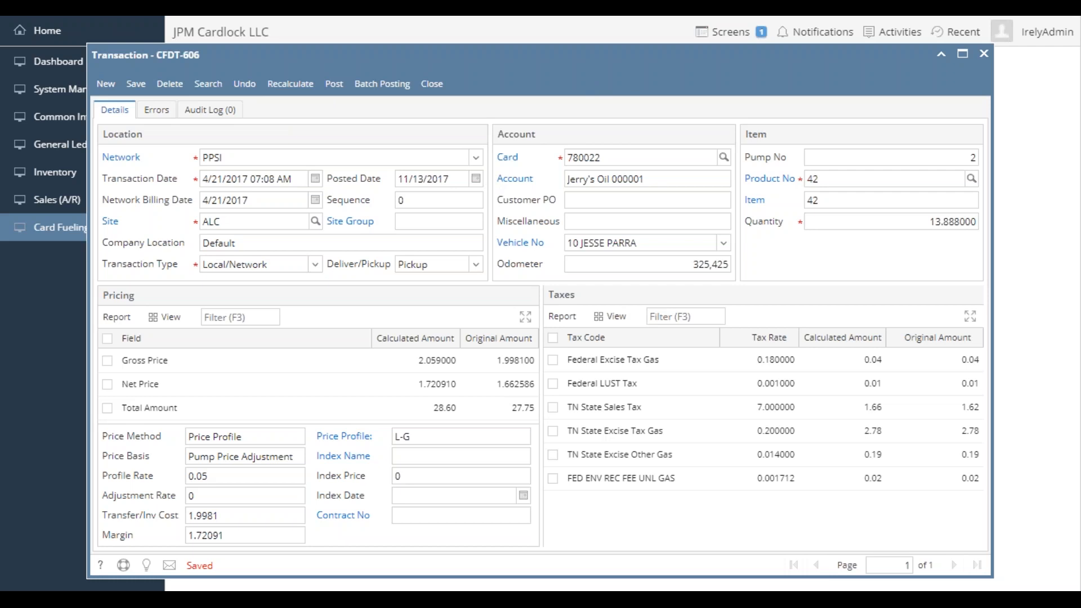
{"action": "left_click", "coordinate": [445, 88]}
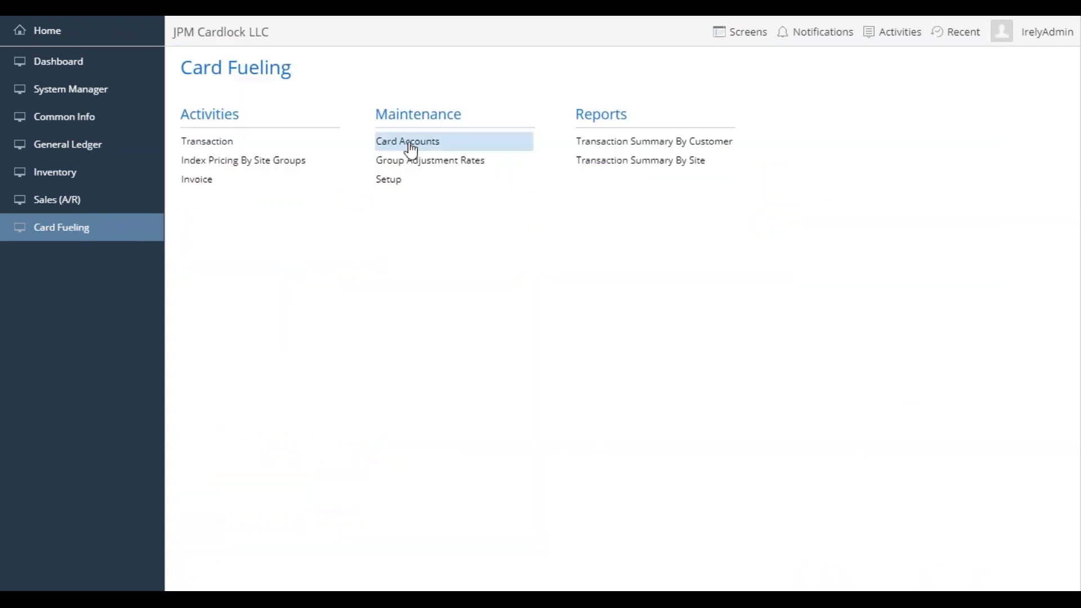
{"action": "left_click", "coordinate": [240, 146]}
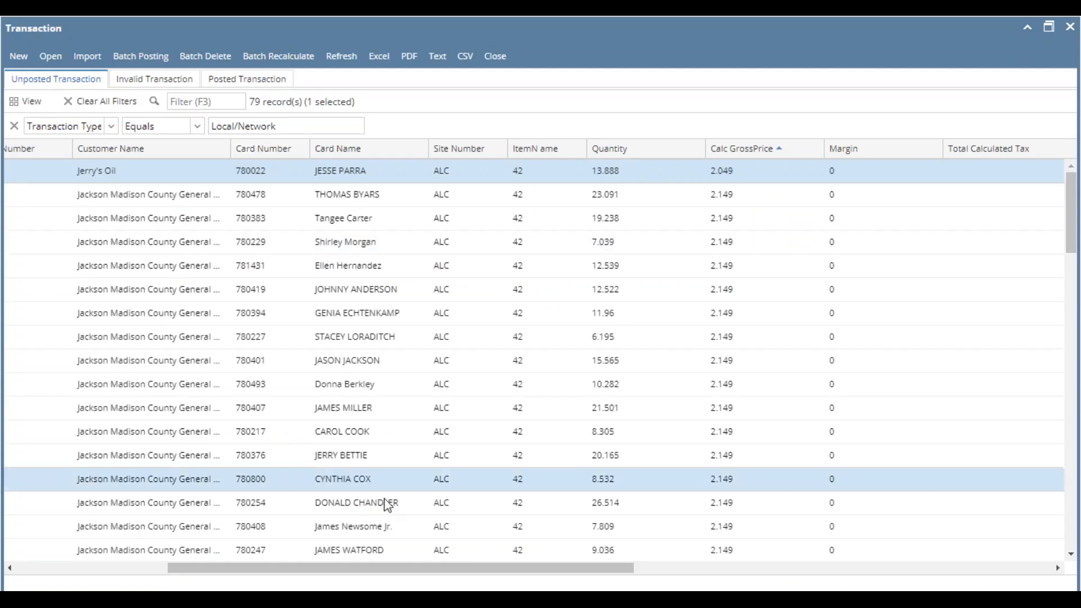
- Examine the price profiles of the unposted Local/Network transactions and select the L-G transaction just below the L-001500 entries
{"action": "left_click_drag", "start_coordinate": [469, 567], "coordinate": [904, 514]}
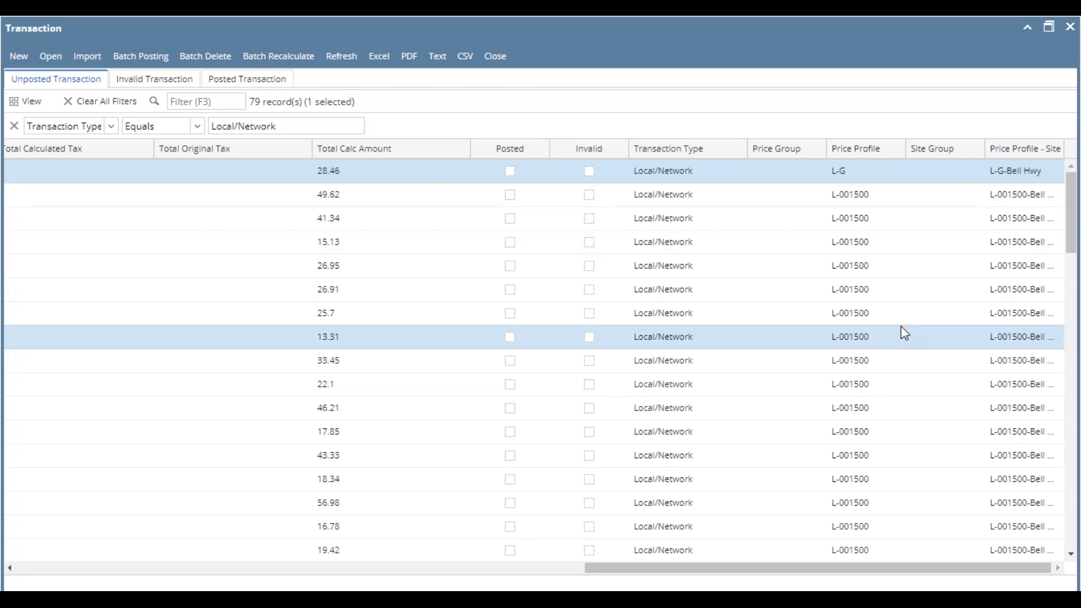
{"action": "scroll", "coordinate": [902, 327], "scroll_direction": "down", "scroll_amount": 5}
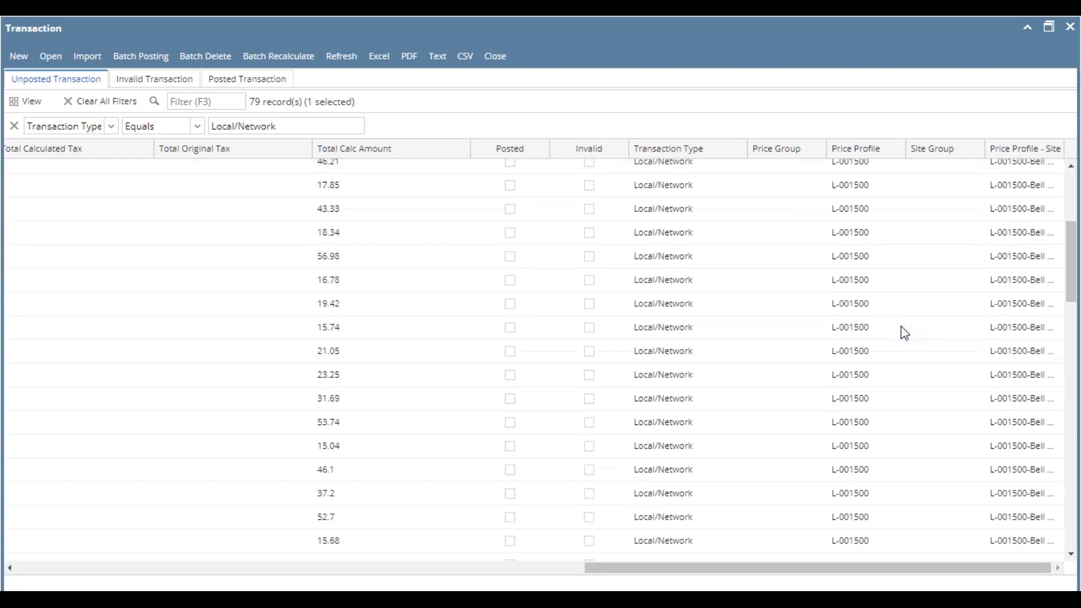
{"action": "scroll", "coordinate": [901, 332], "scroll_direction": "down", "scroll_amount": 3}
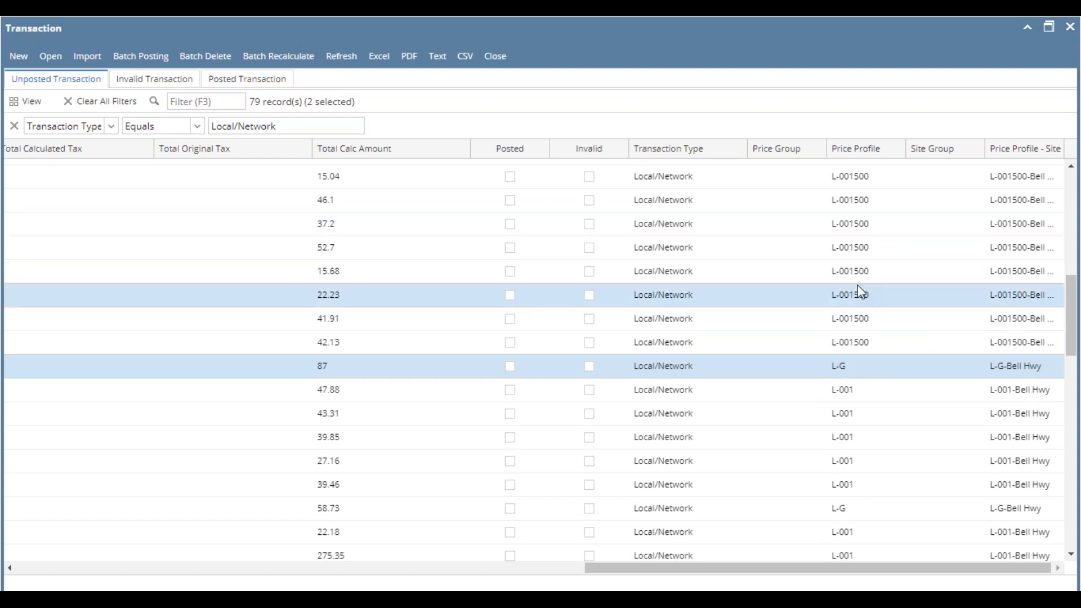
{"action": "left_click", "coordinate": [868, 367]}
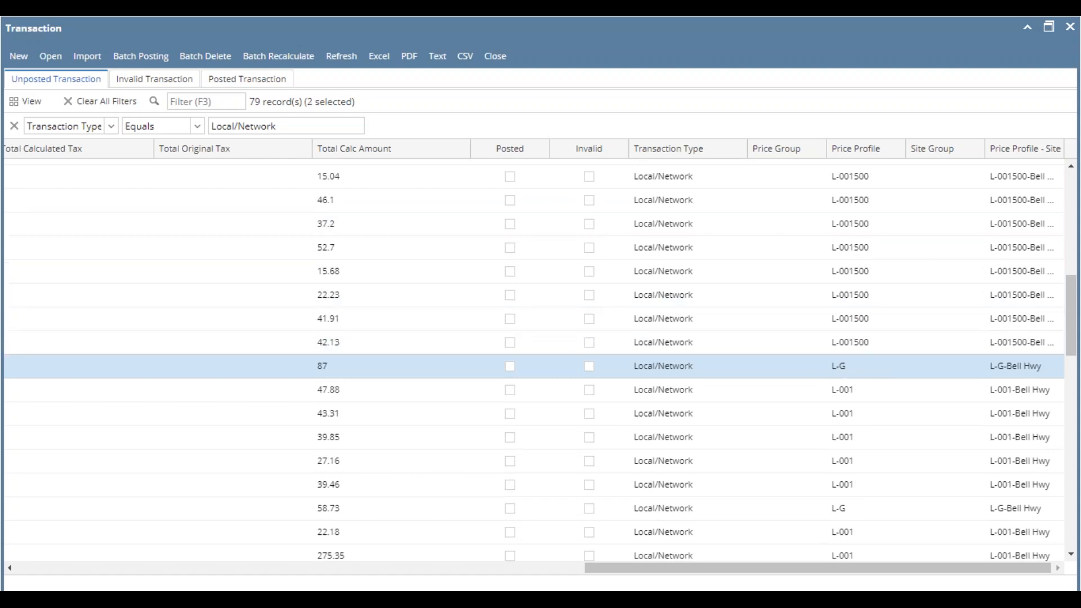
- Look through the unposted Local/Network transactions and filter them to site number ALC
{"action": "scroll", "coordinate": [869, 367], "scroll_direction": "down", "scroll_amount": 10}
{"action": "scroll", "coordinate": [869, 367], "scroll_direction": "up", "scroll_amount": 4}
{"action": "scroll", "coordinate": [869, 368], "scroll_direction": "down", "scroll_amount": 2}
{"action": "scroll", "coordinate": [875, 384], "scroll_direction": "down", "scroll_amount": 5}
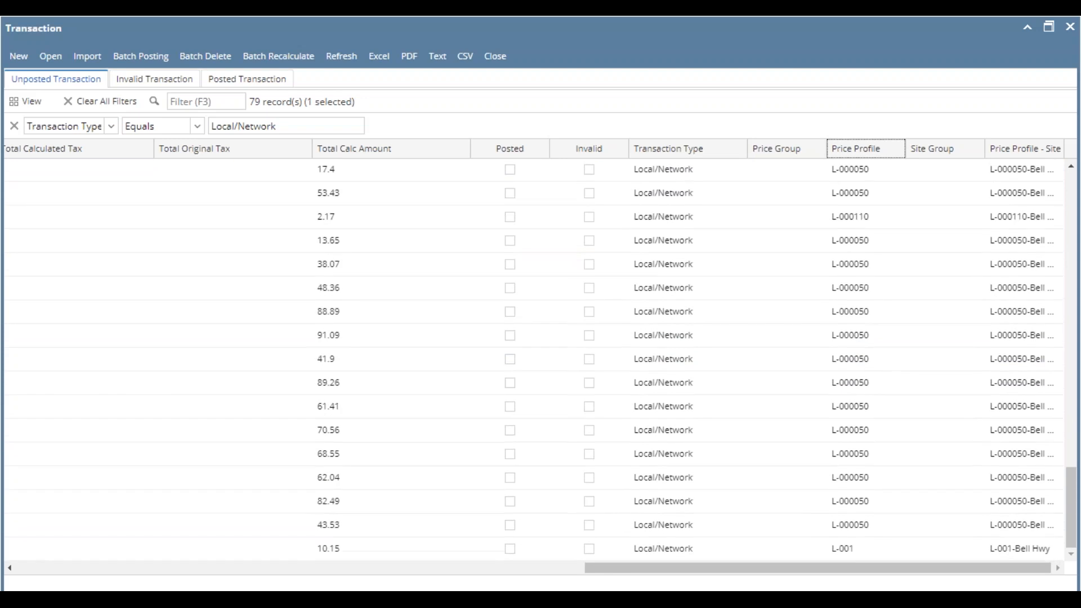
{"action": "left_click", "coordinate": [569, 568]}
{"action": "left_click_drag", "start_coordinate": [570, 569], "coordinate": [673, 569]}
{"action": "left_click", "coordinate": [206, 570]}
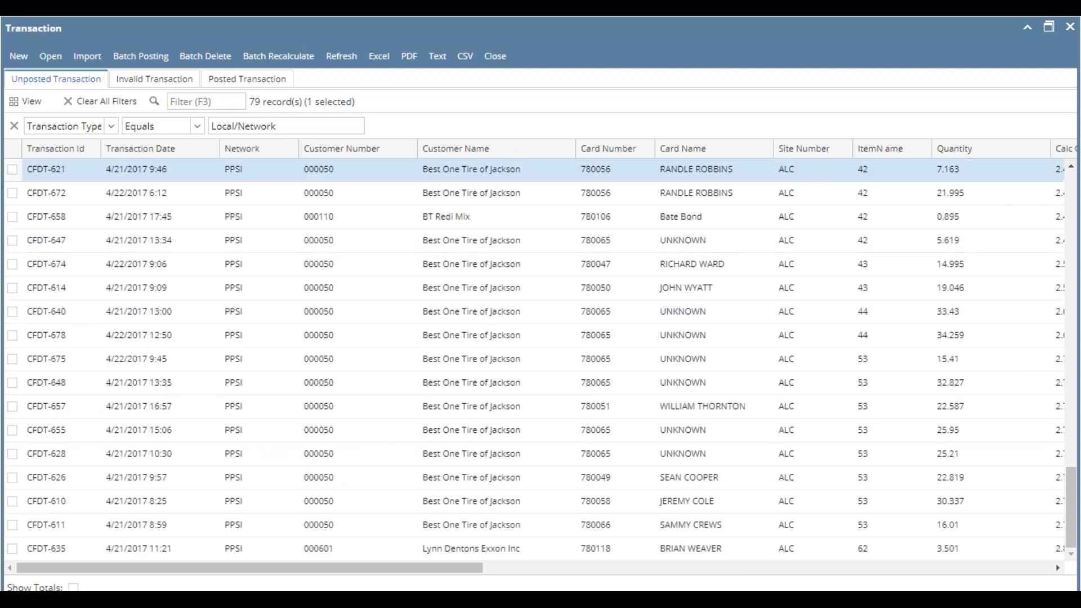
{"action": "left_click", "coordinate": [799, 175]}
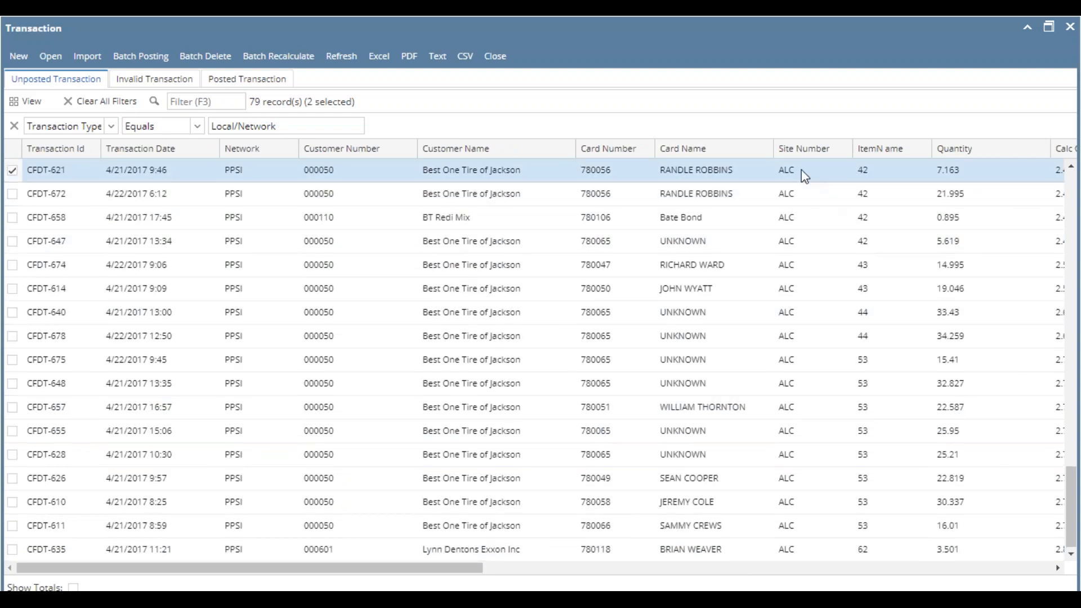
{"action": "right_click", "coordinate": [801, 170]}
{"action": "left_click", "coordinate": [845, 199]}
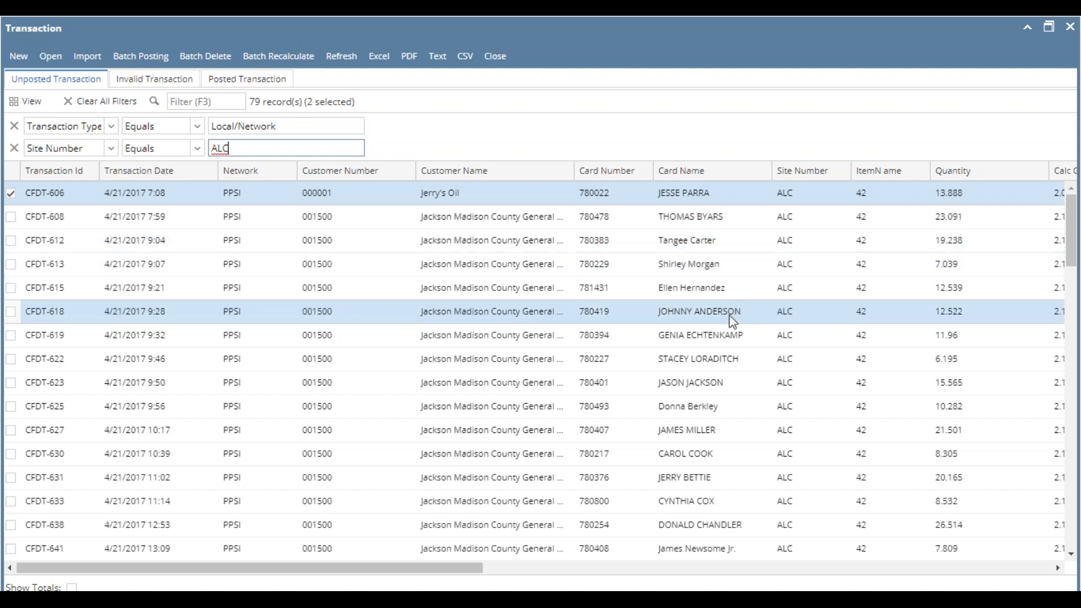
- Open a product 53 transaction with price profile L-001500 from the filtered list and recalculate it
{"action": "scroll", "coordinate": [794, 422], "scroll_direction": "down", "scroll_amount": 10}
{"action": "double_click", "coordinate": [801, 297]}
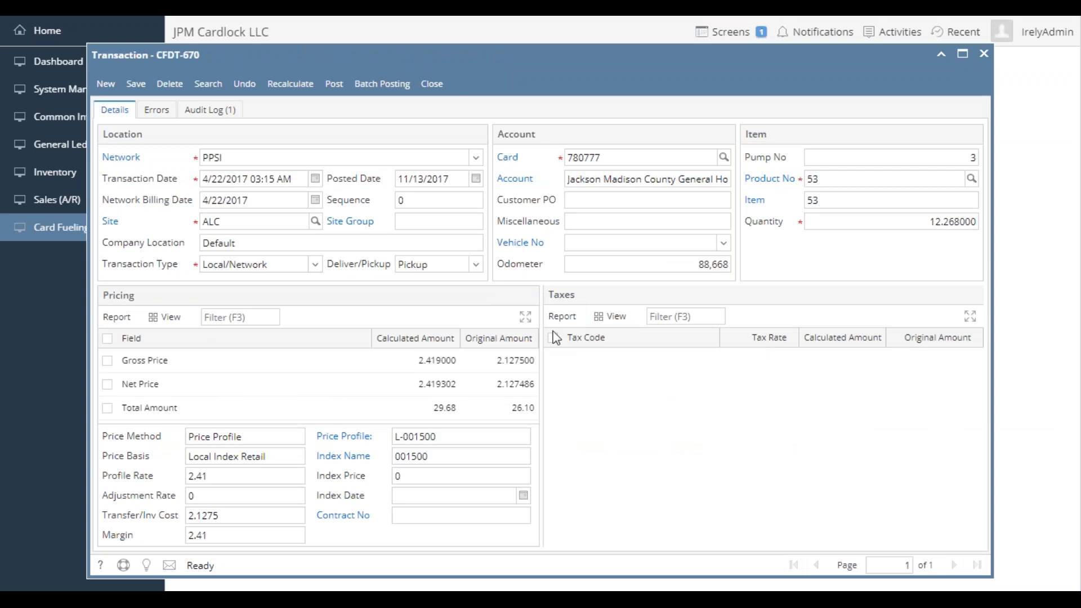
{"action": "left_click", "coordinate": [290, 84]}
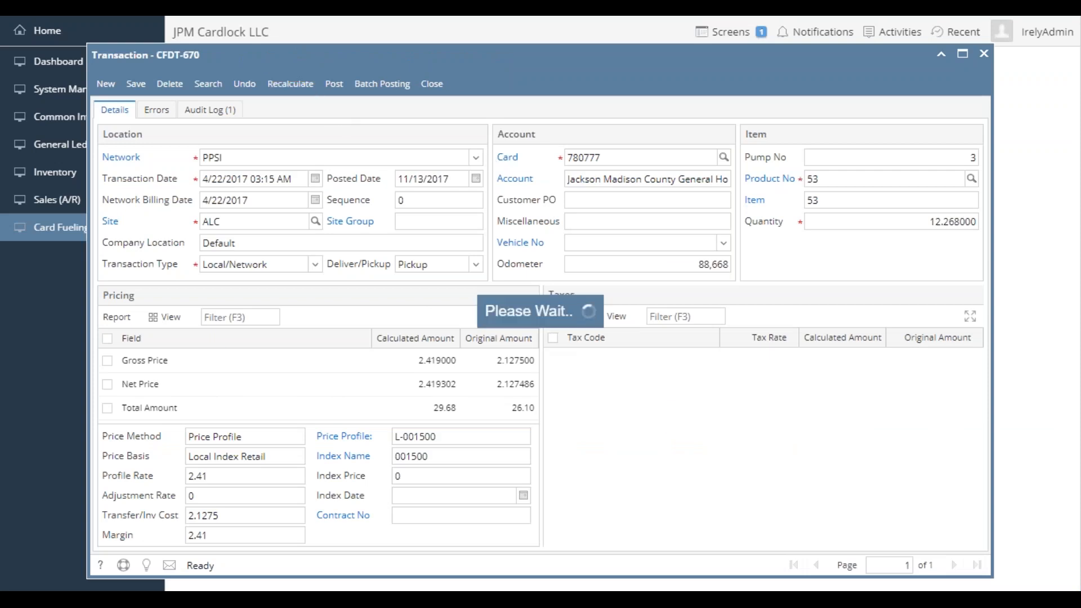
{"action": "left_click", "coordinate": [120, 110]}
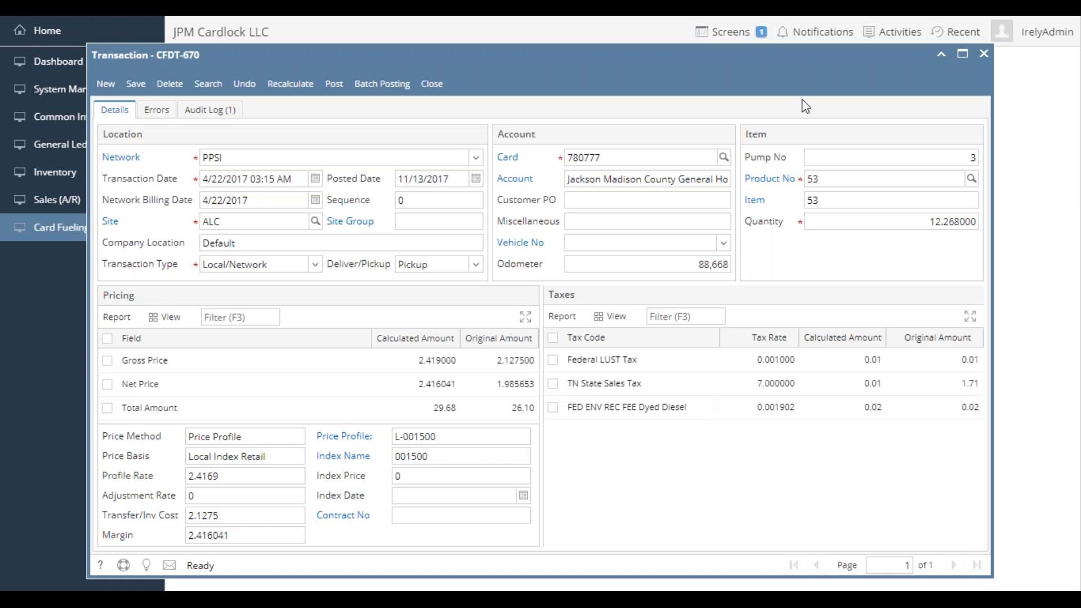
- Check the site item setup for product 53, close it and open the linked item 53 record
{"action": "left_click", "coordinate": [776, 179]}
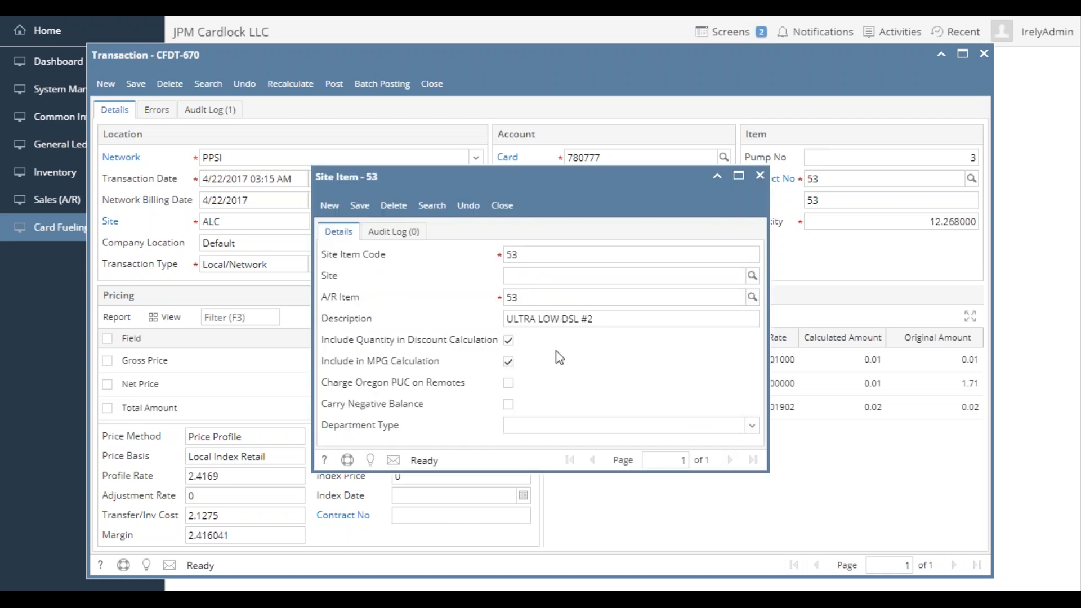
{"action": "left_click", "coordinate": [505, 208]}
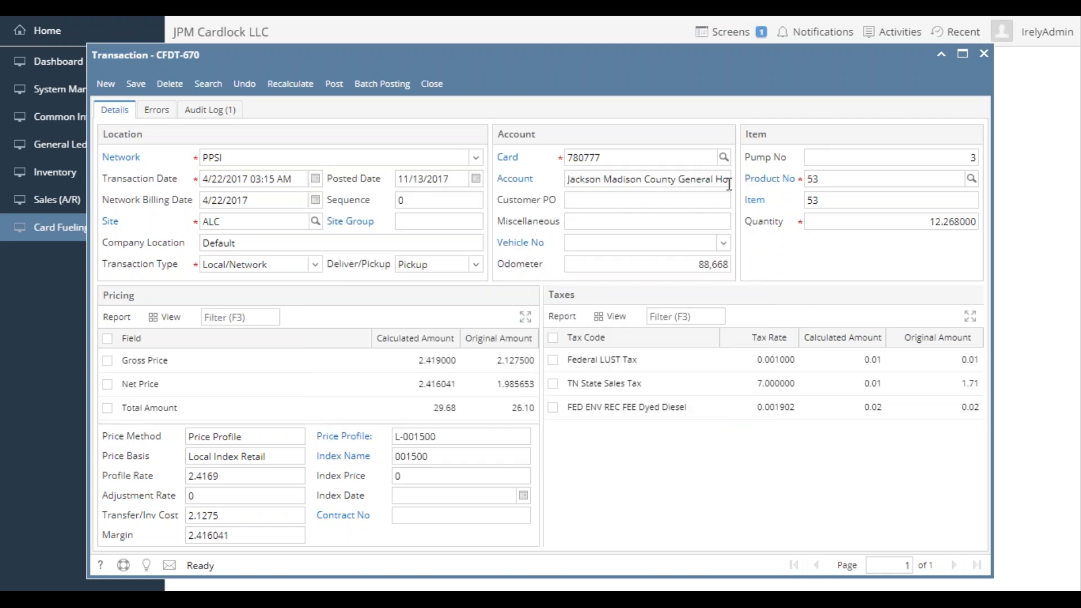
{"action": "left_click", "coordinate": [756, 202]}
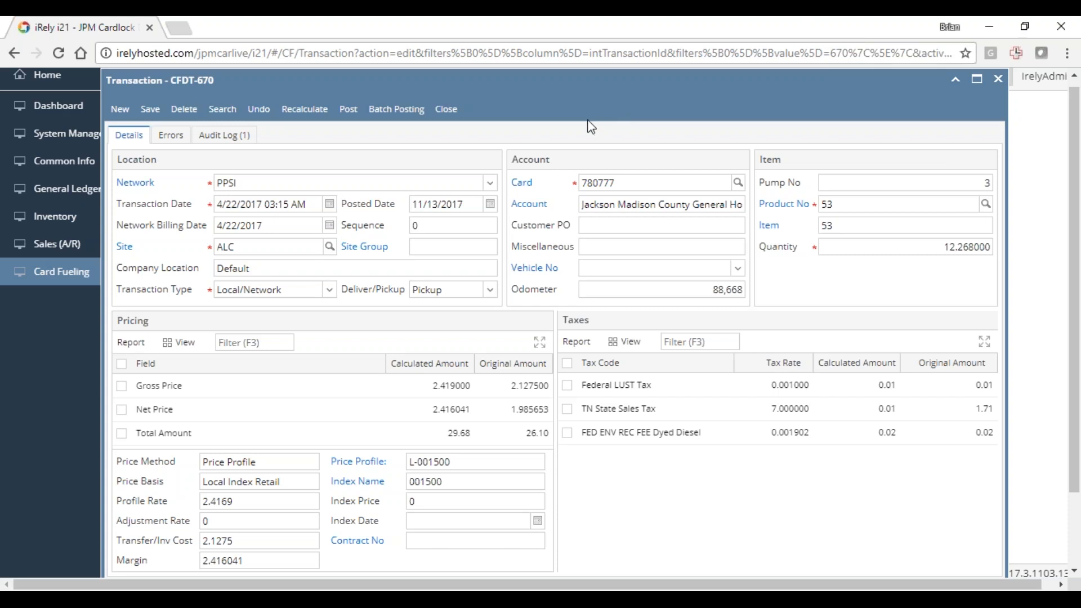
- Return the browser to full screen, save the recalculated transaction and go back to its details
{"action": "key", "text": "F11"}
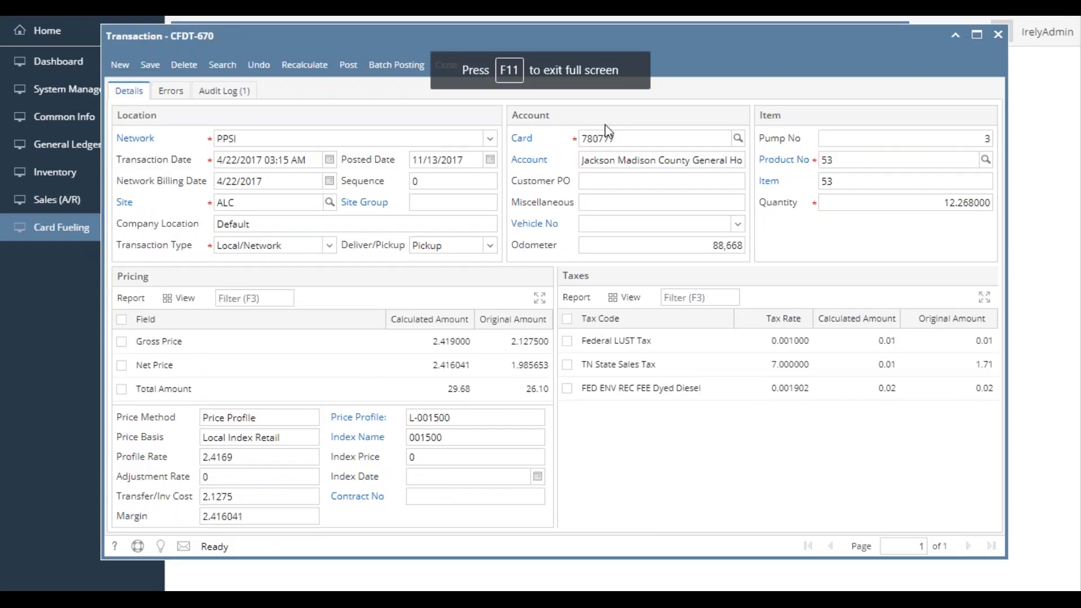
{"action": "left_click", "coordinate": [151, 65]}
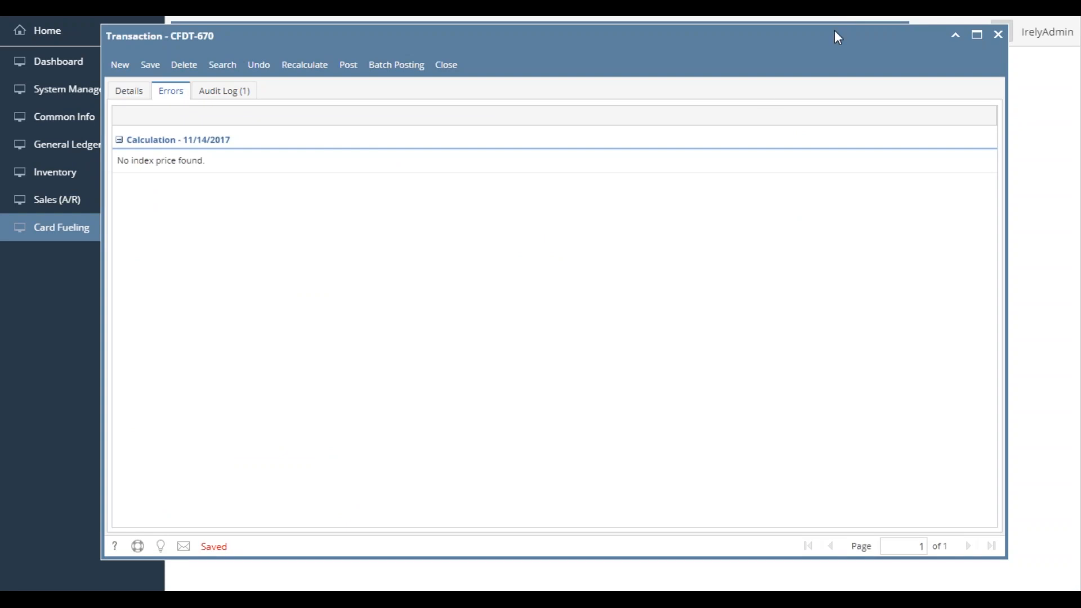
{"action": "left_click", "coordinate": [128, 91]}
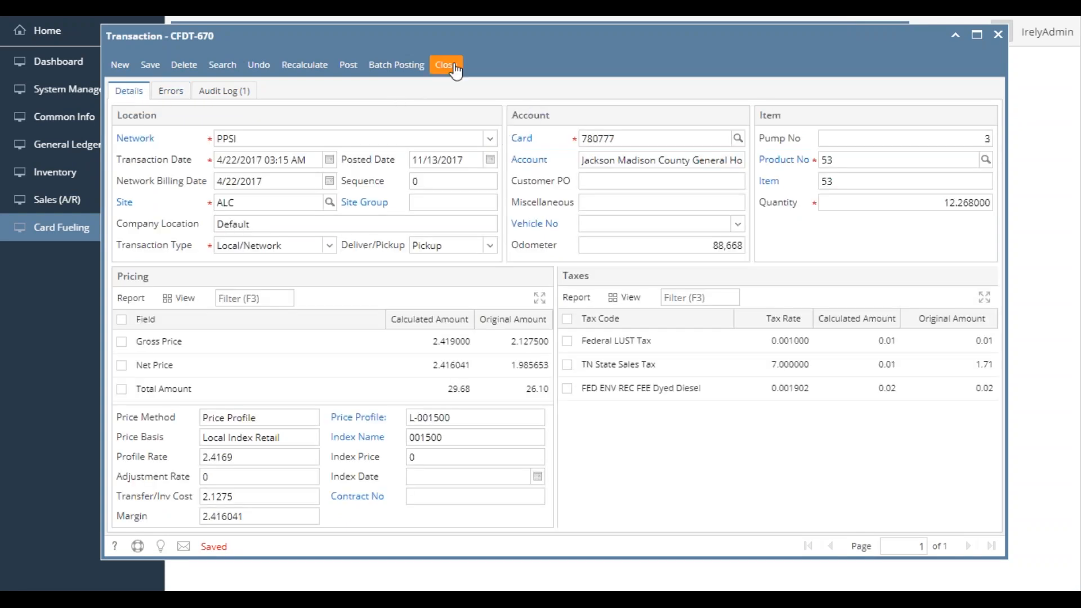
- Change item 53's category to ON (On Road Diesel), then save and close the item
{"action": "left_click_drag", "start_coordinate": [479, 34], "coordinate": [547, 78]}
{"action": "left_click", "coordinate": [477, 62]}
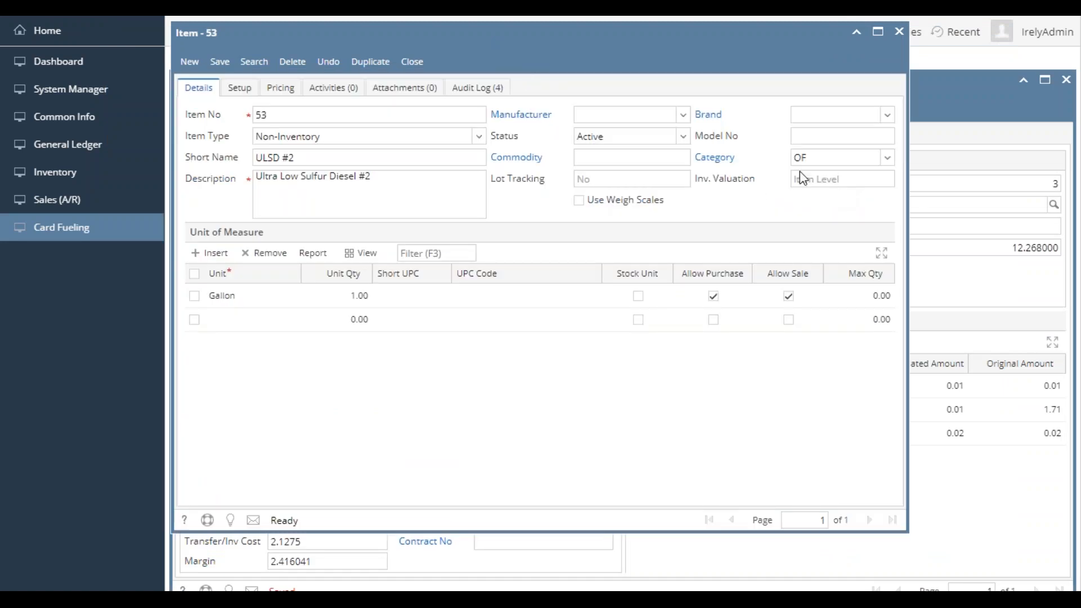
{"action": "left_click", "coordinate": [831, 161]}
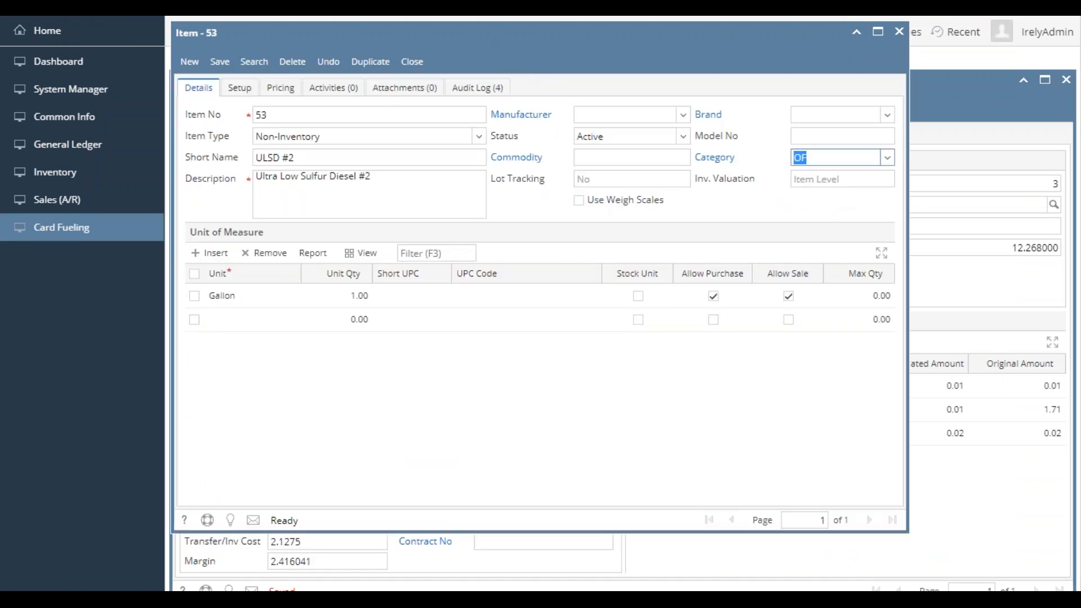
{"action": "left_click", "coordinate": [889, 161]}
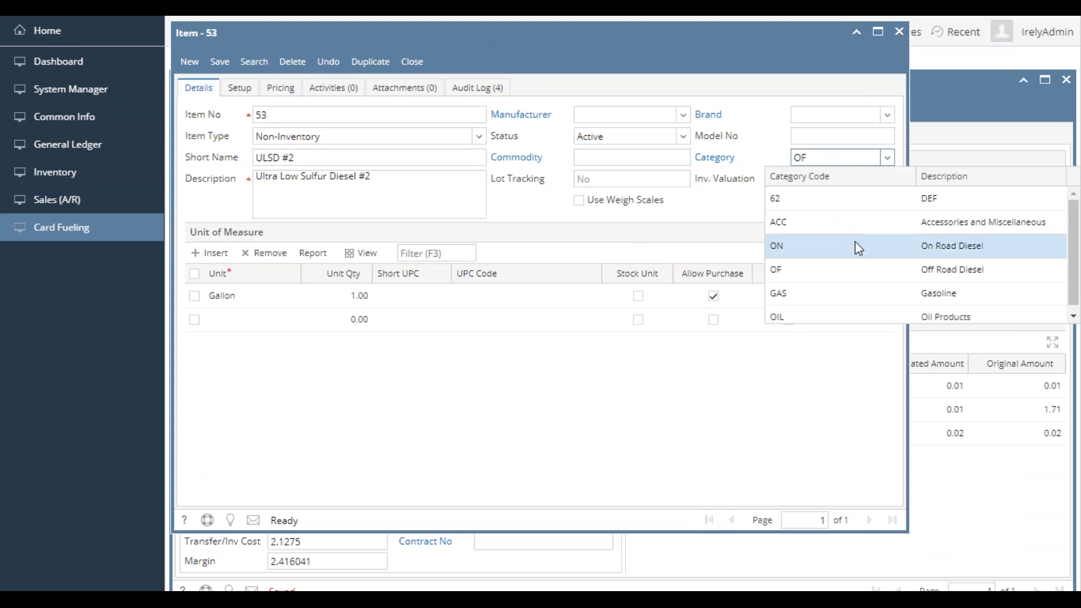
{"action": "left_click", "coordinate": [851, 253]}
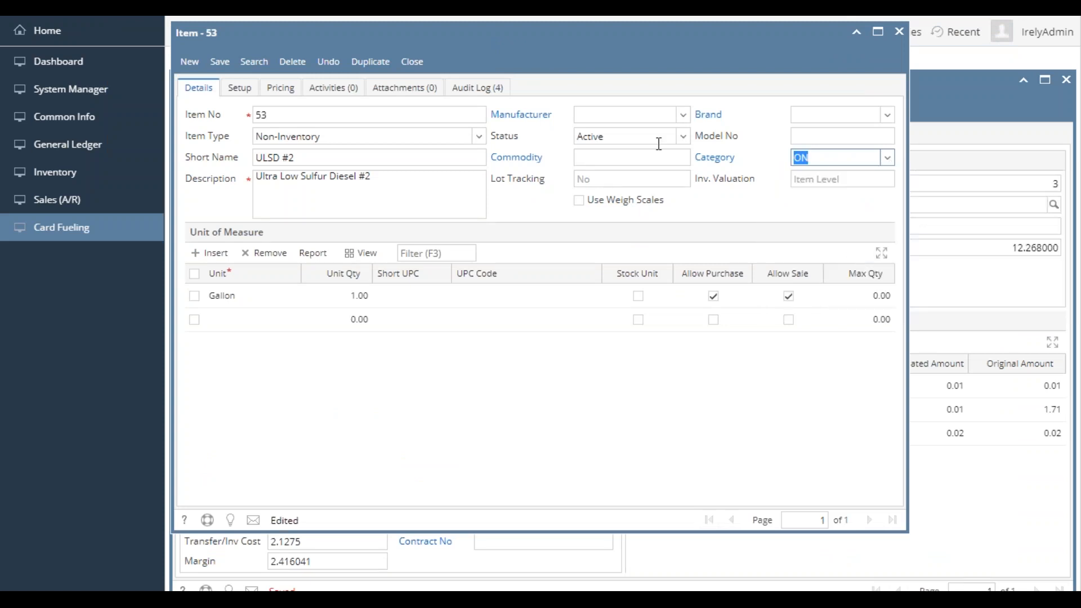
{"action": "left_click", "coordinate": [225, 65]}
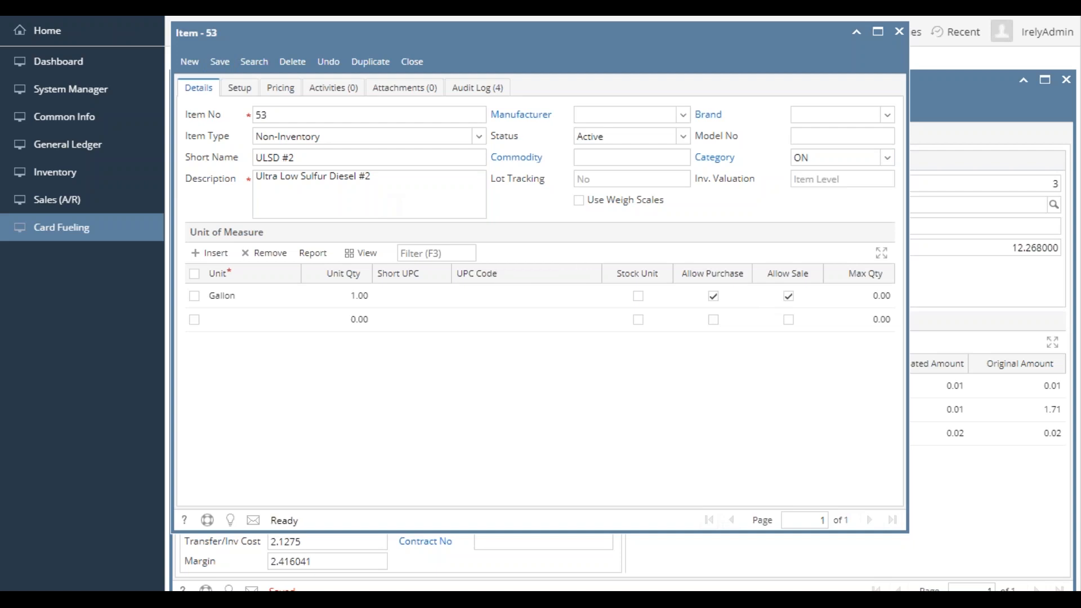
{"action": "left_click", "coordinate": [412, 62]}
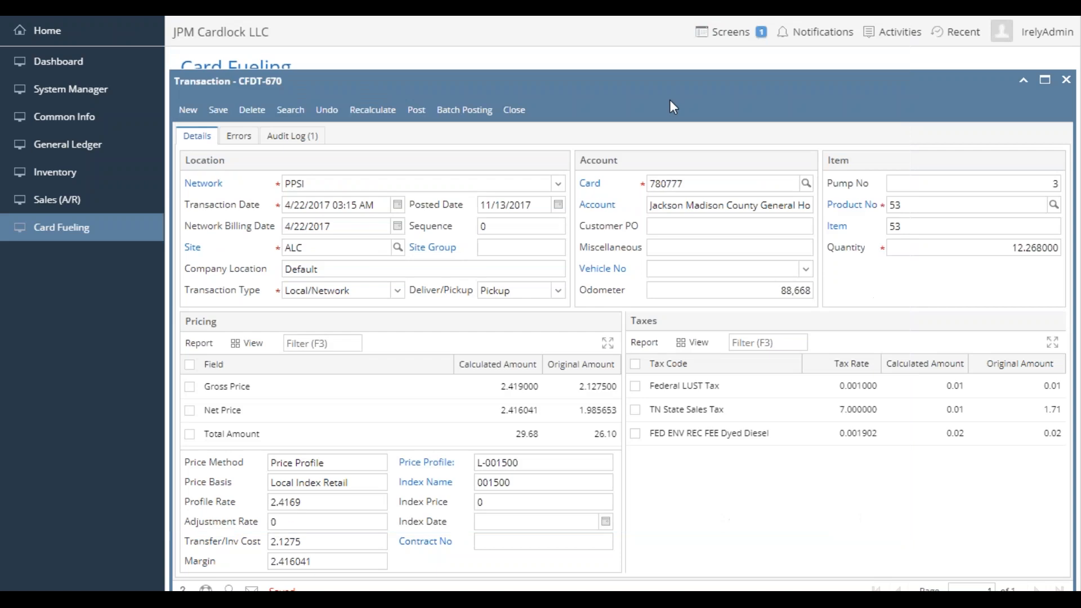
- Recalculate the transaction and check its Federal Excise Tax Diesel and TN State Excise Tax DSL lines
{"action": "left_click", "coordinate": [369, 113]}
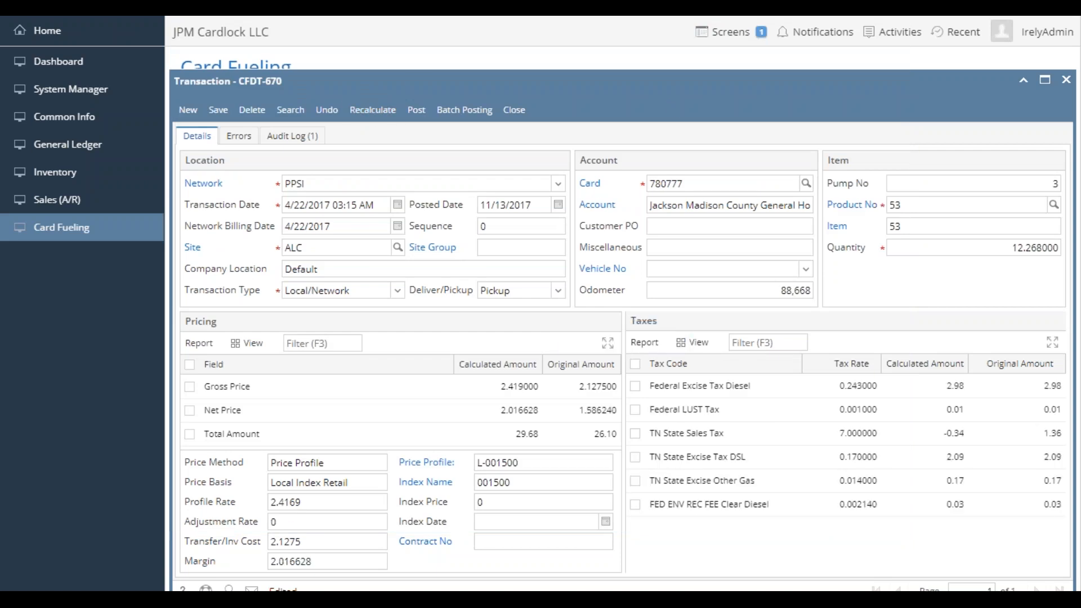
{"action": "left_click", "coordinate": [200, 139]}
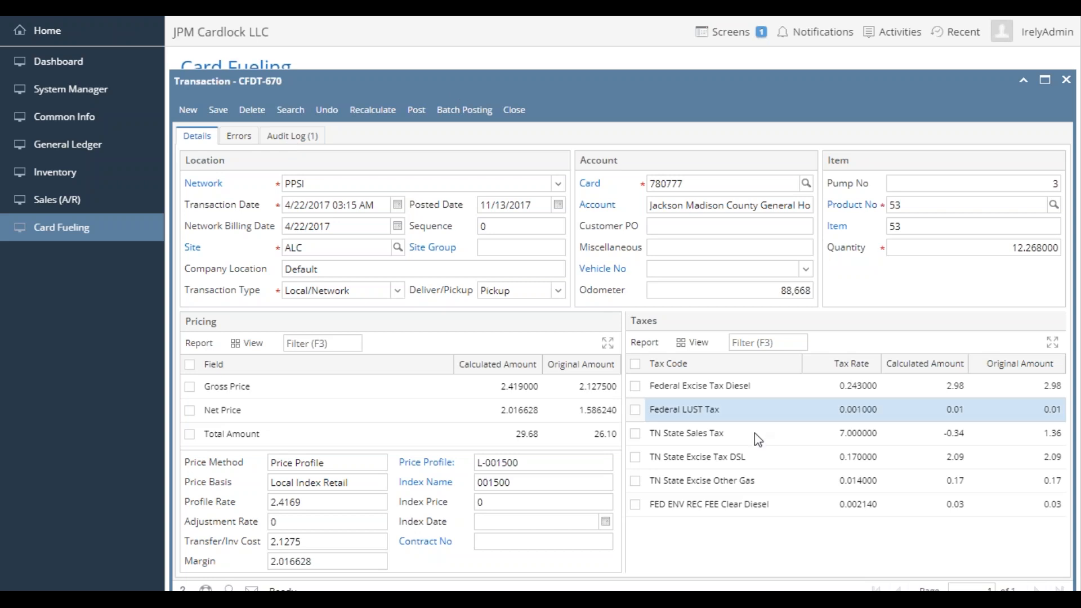
{"action": "left_click", "coordinate": [741, 395]}
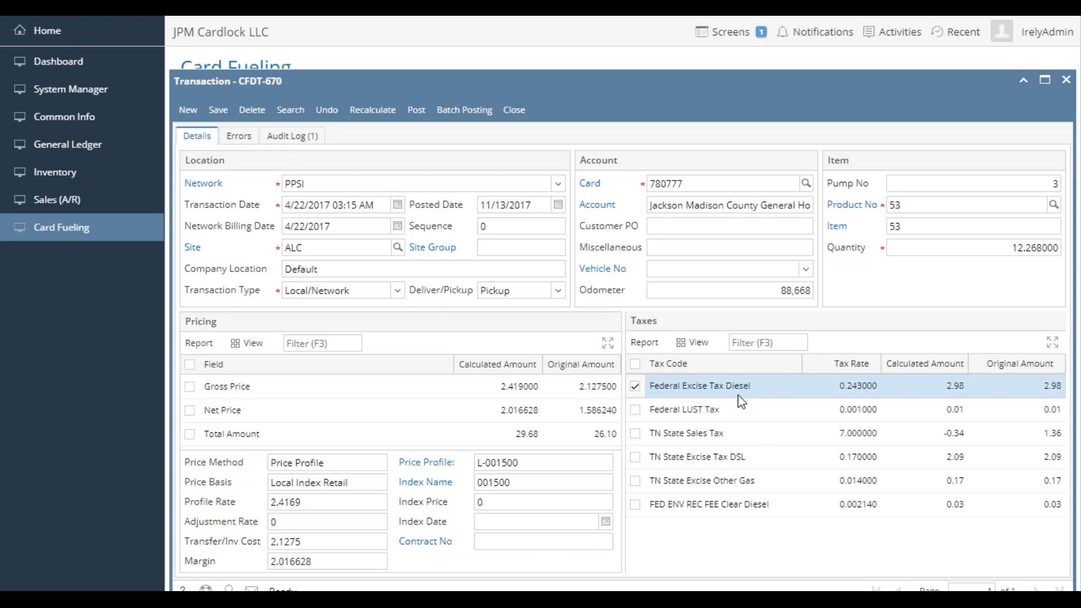
{"action": "left_click", "coordinate": [742, 461]}
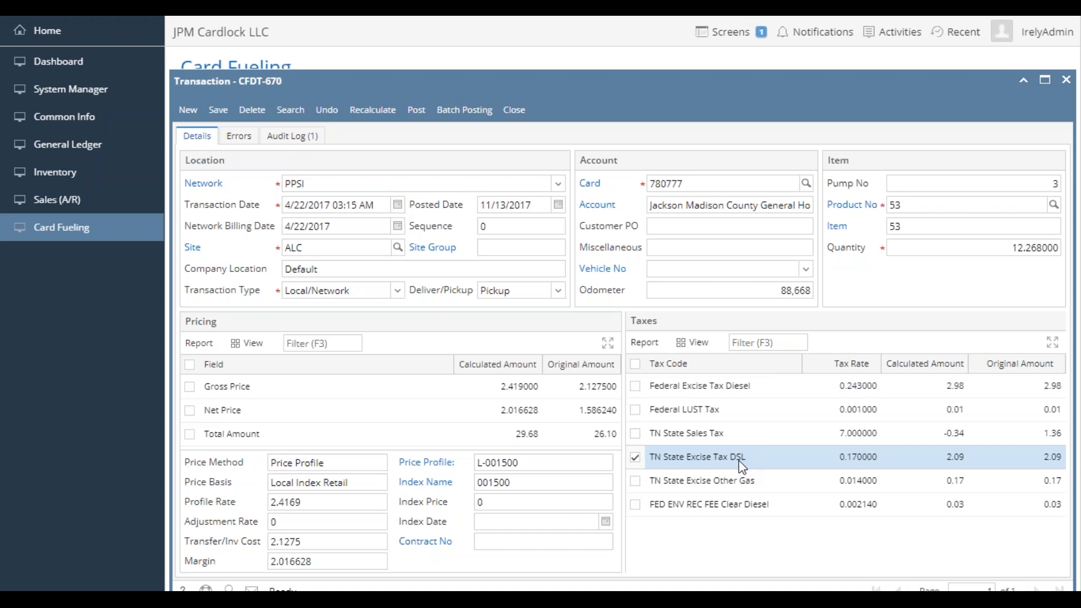
{"action": "left_click_drag", "start_coordinate": [597, 88], "coordinate": [590, 67]}
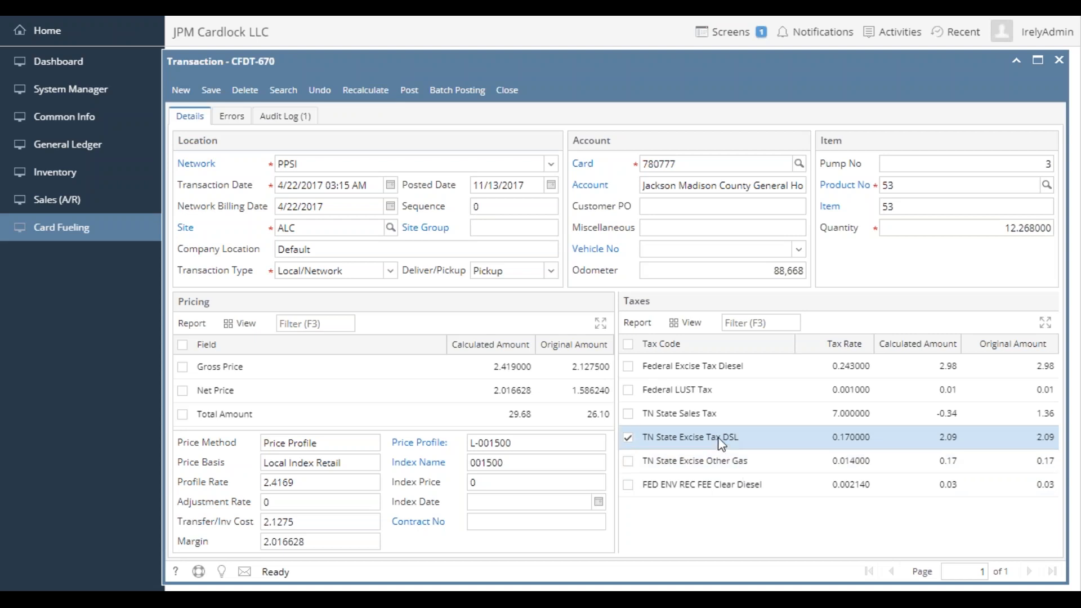
{"action": "left_click", "coordinate": [629, 439]}
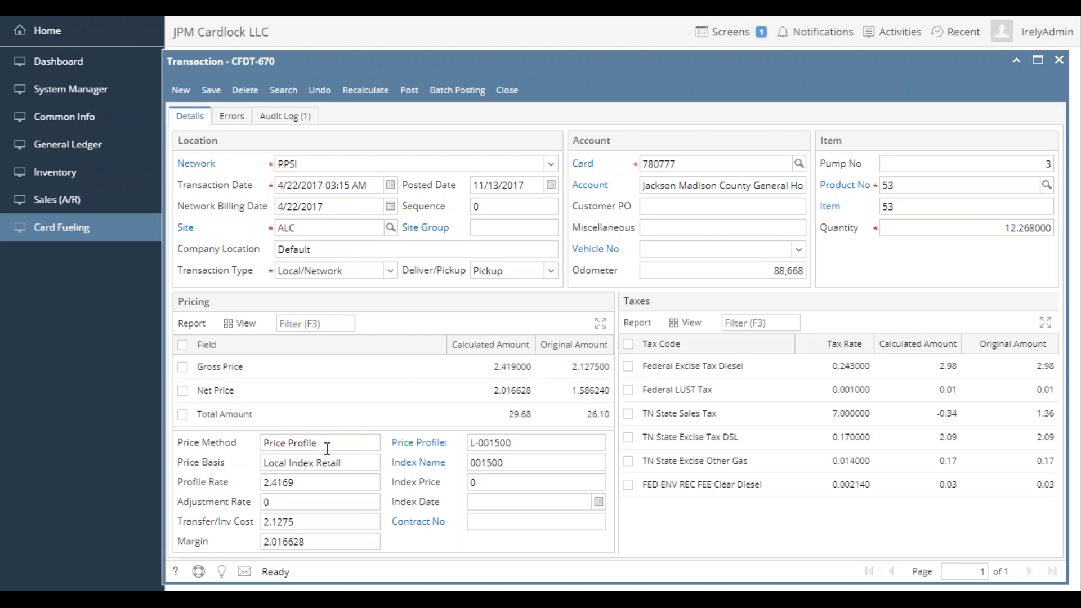
- Examine the transaction's price method, price basis, profile rate and index price
{"action": "left_click_drag", "start_coordinate": [336, 448], "coordinate": [263, 443]}
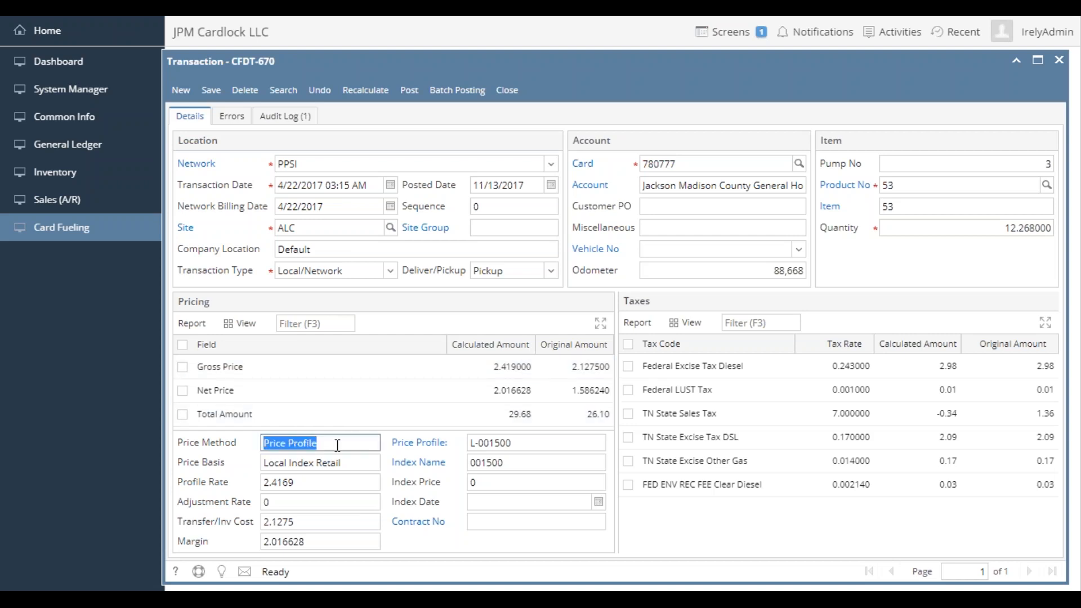
{"action": "left_click_drag", "start_coordinate": [347, 464], "coordinate": [273, 463]}
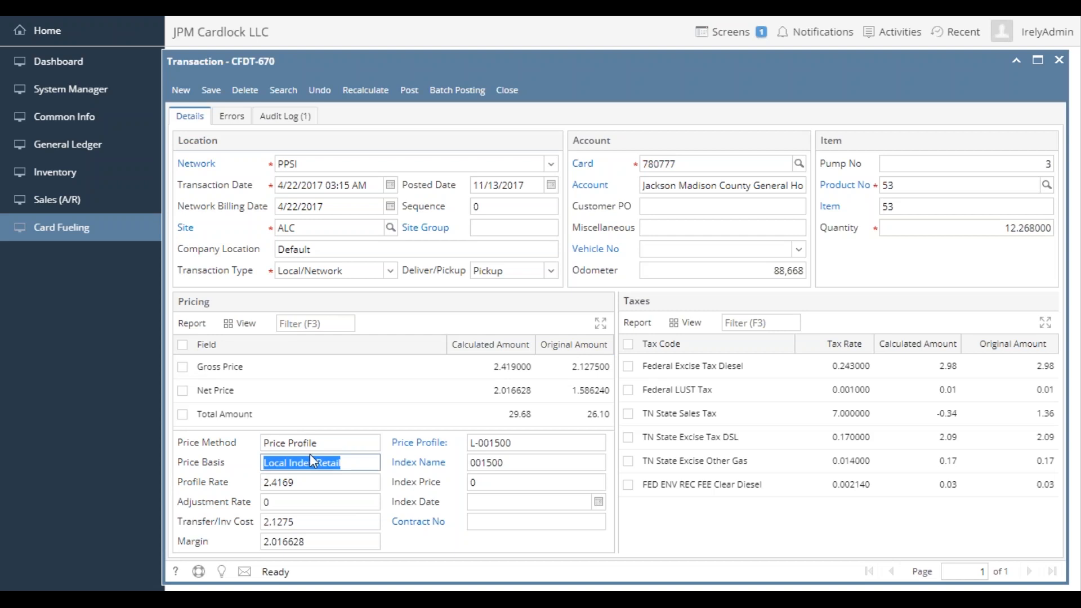
{"action": "left_click", "coordinate": [353, 463]}
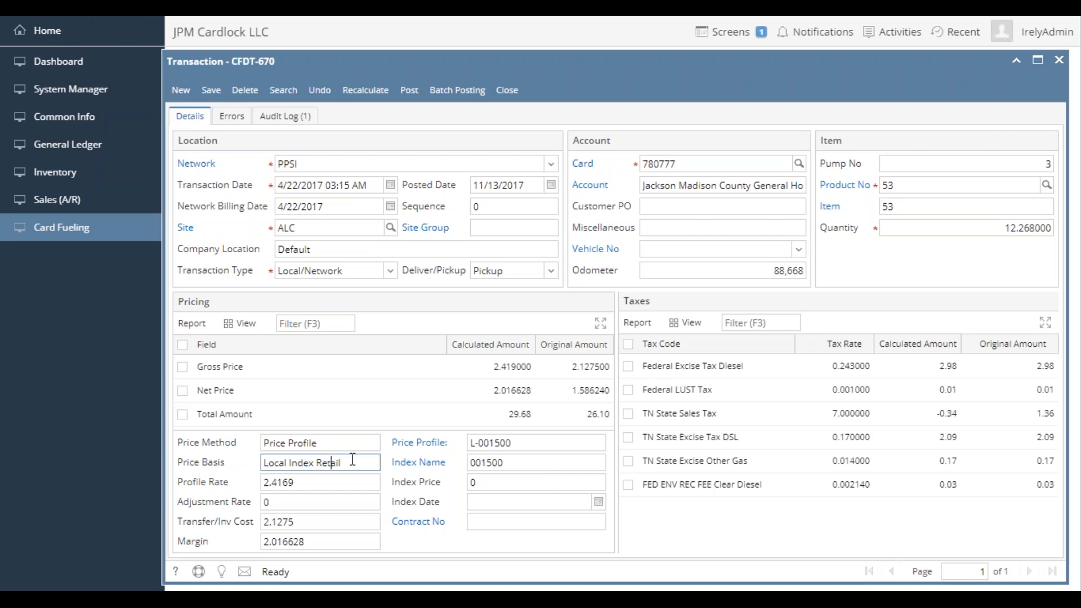
{"action": "left_click", "coordinate": [331, 486]}
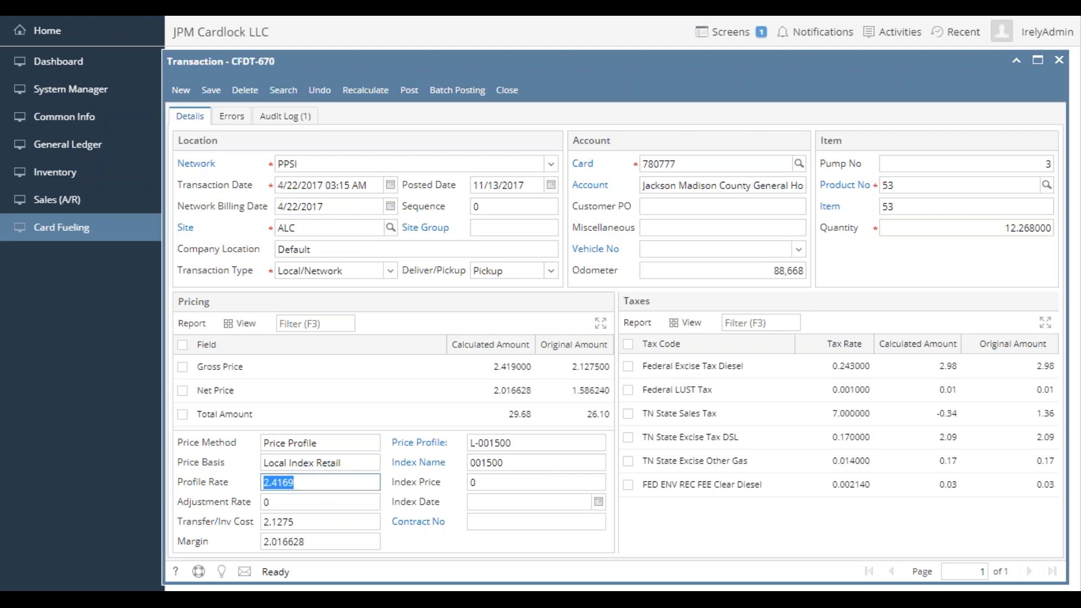
{"action": "left_click", "coordinate": [303, 488]}
{"action": "double_click", "coordinate": [299, 487]}
{"action": "left_click", "coordinate": [479, 483]}
{"action": "double_click", "coordinate": [476, 483]}
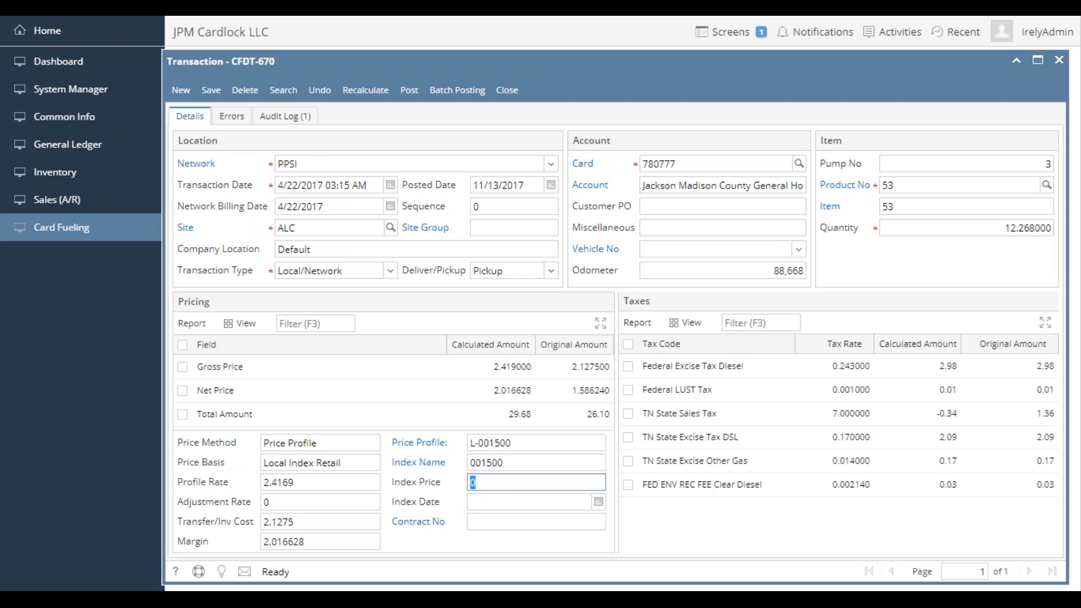
{"action": "double_click", "coordinate": [334, 482]}
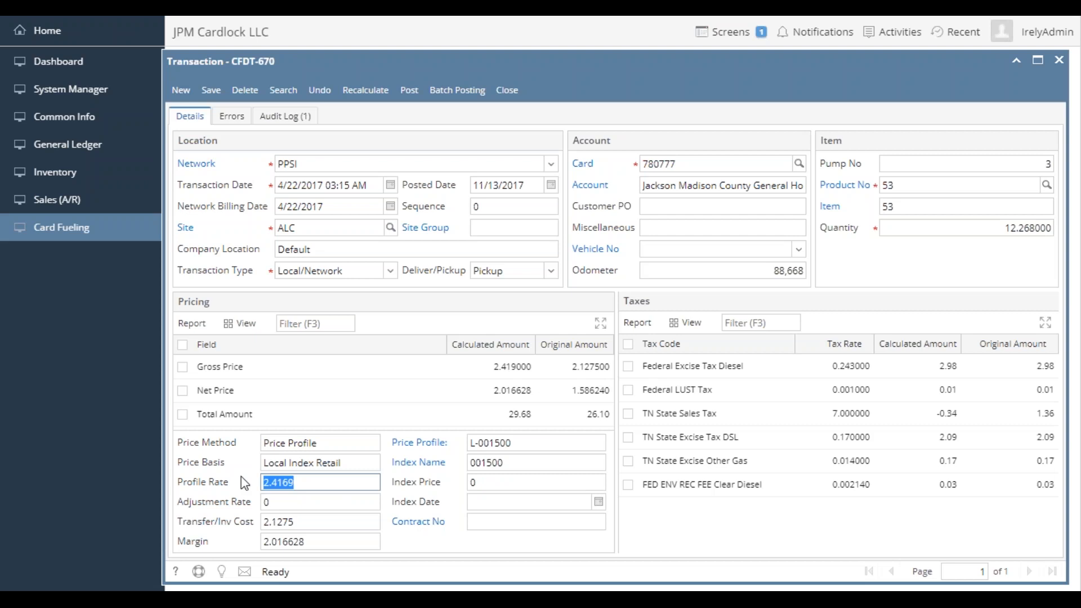
{"action": "left_click", "coordinate": [333, 483]}
- Recalculate and save the product 53 transaction, then check its calculation errors and return to the details
{"action": "left_click", "coordinate": [363, 90]}
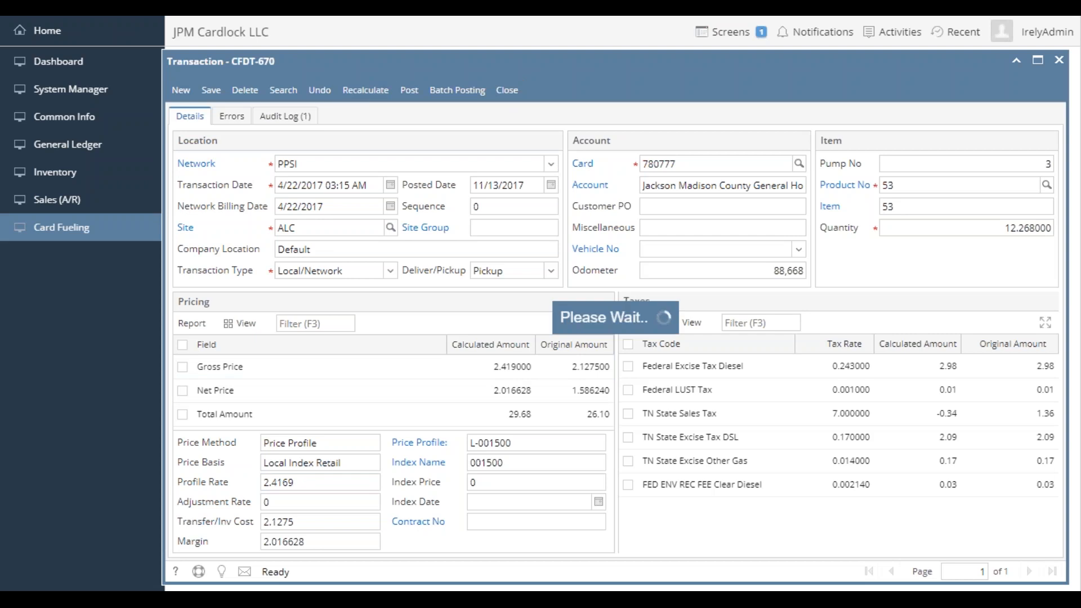
{"action": "left_click", "coordinate": [193, 118]}
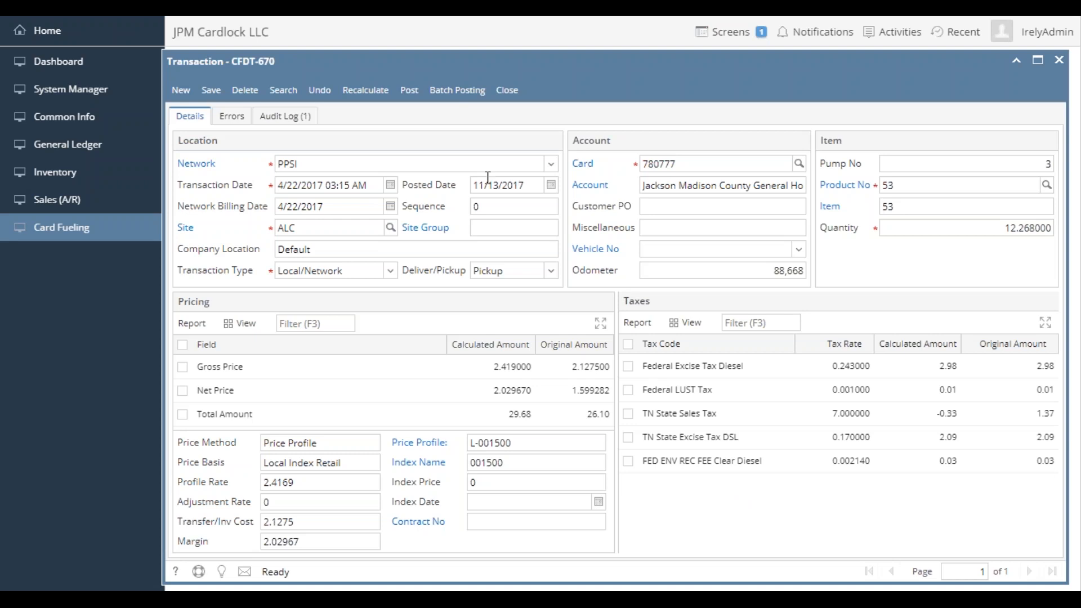
{"action": "left_click", "coordinate": [211, 91]}
{"action": "left_click", "coordinate": [230, 116]}
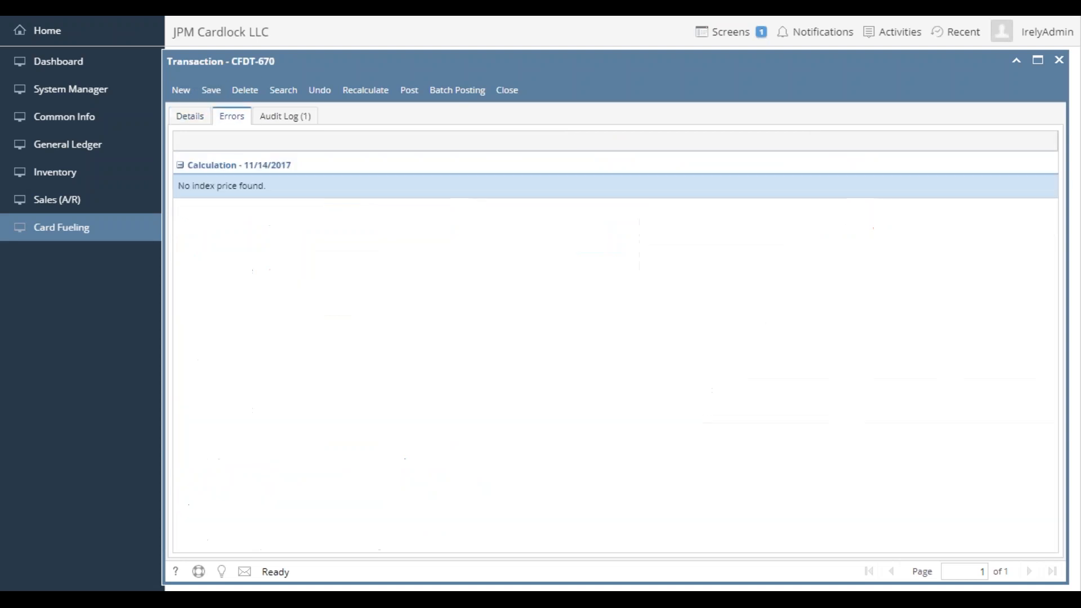
{"action": "left_click", "coordinate": [191, 116]}
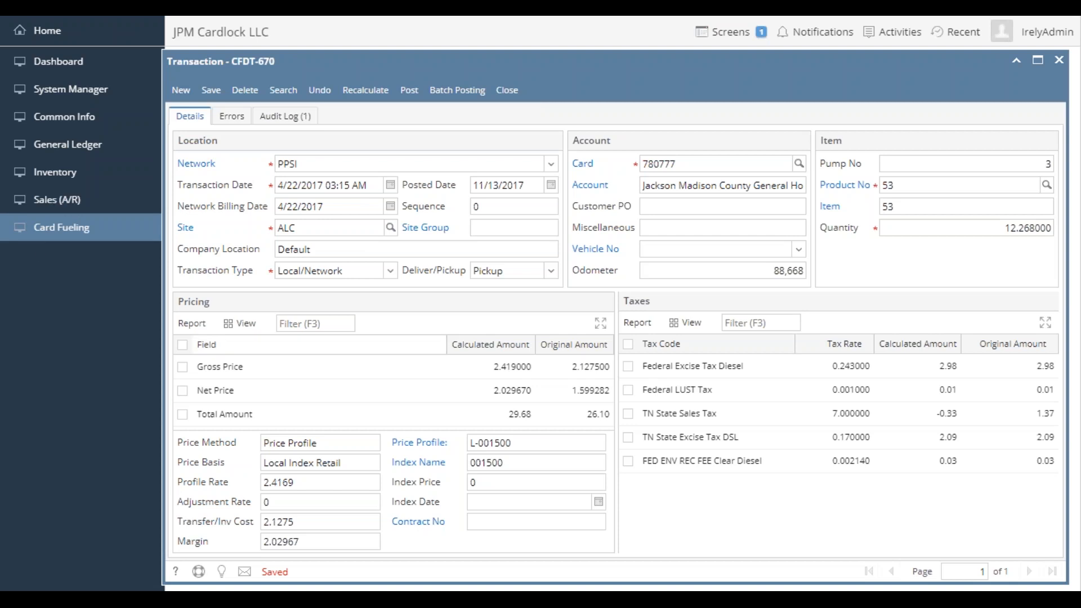
- Filter the customer list for "jackson", open Jackson Madison County General Hosp, and bring up its customer taxing settings
{"action": "left_click", "coordinate": [54, 207]}
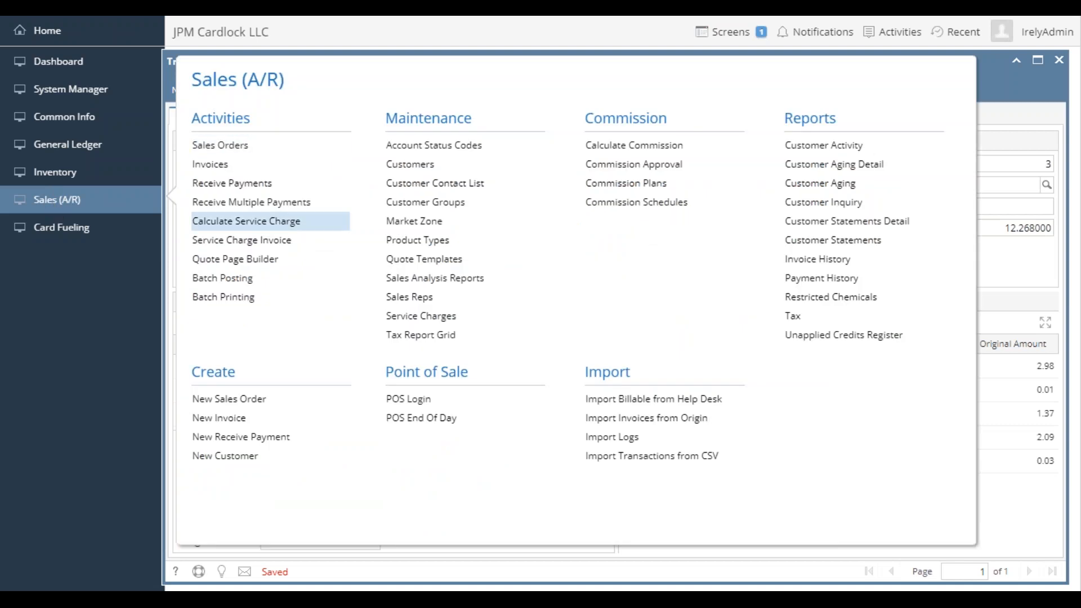
{"action": "left_click", "coordinate": [415, 166]}
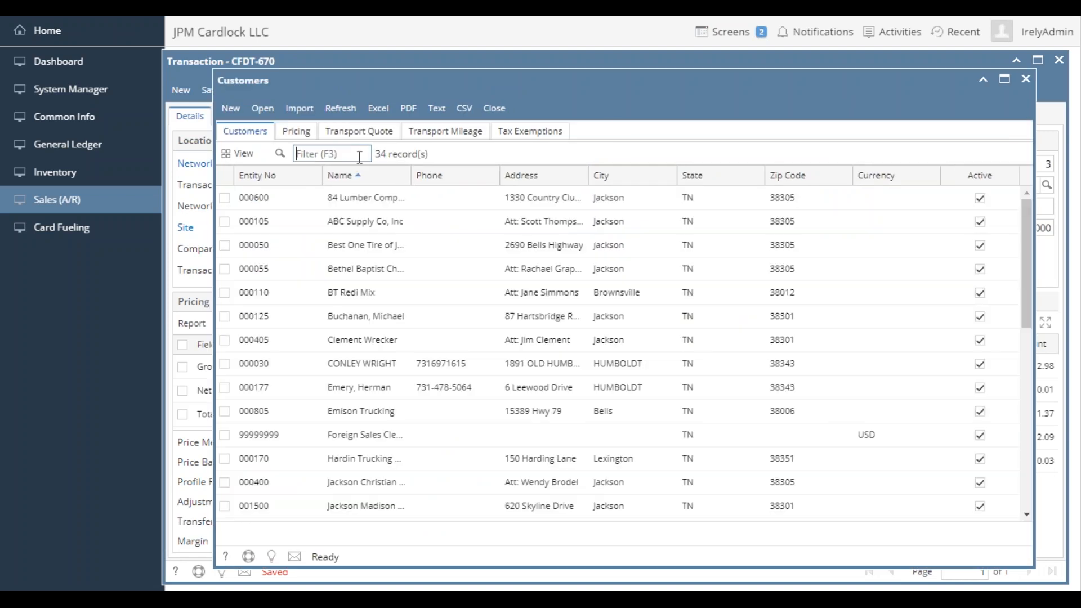
{"action": "type", "text": "jackson"}
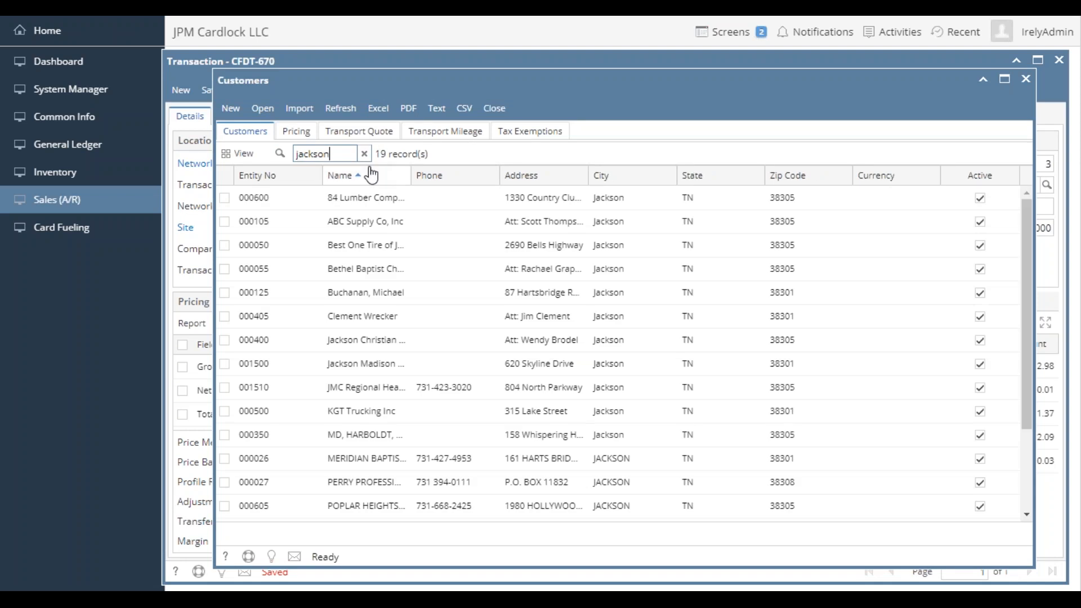
{"action": "double_click", "coordinate": [350, 356]}
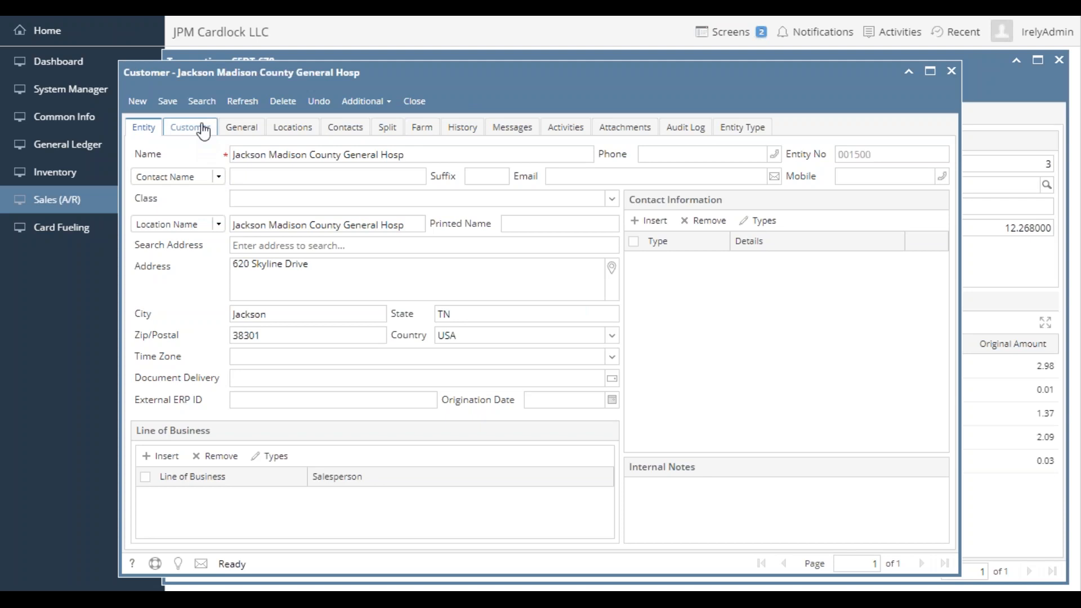
{"action": "left_click", "coordinate": [201, 134]}
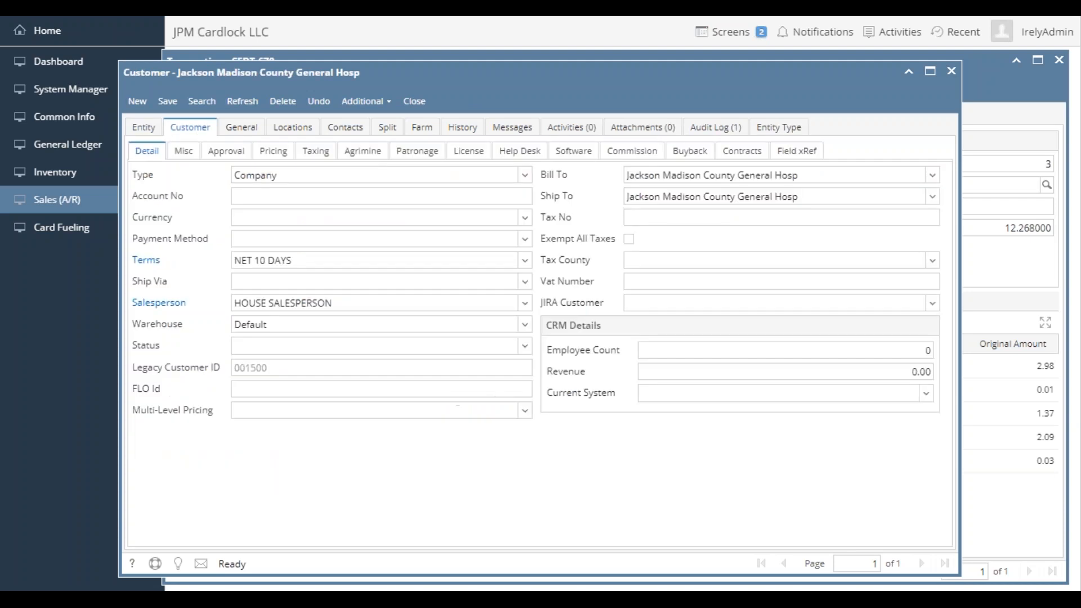
{"action": "left_click", "coordinate": [315, 151]}
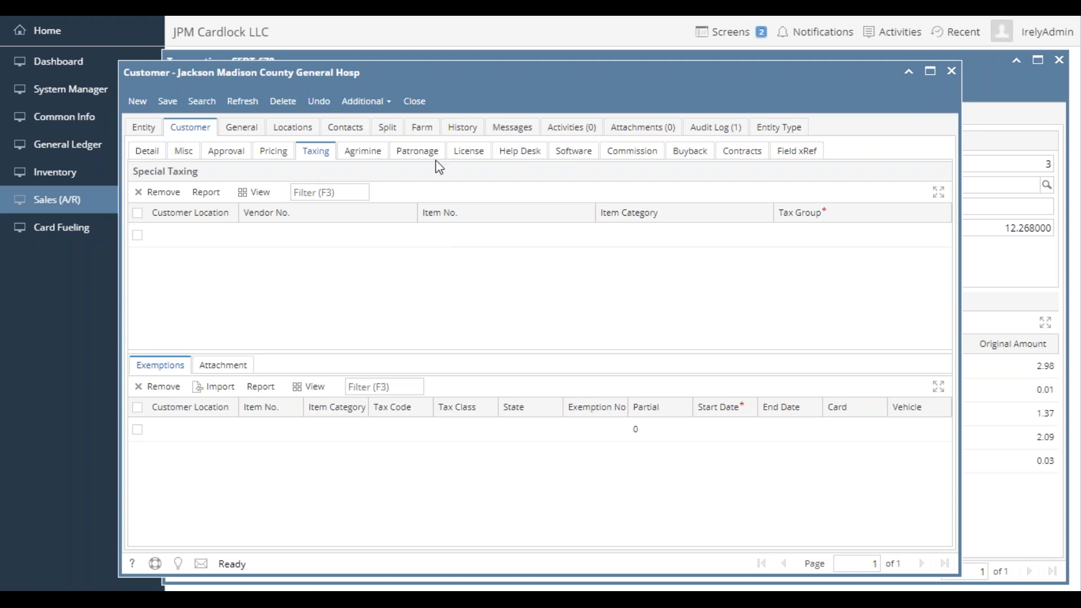
{"action": "left_click", "coordinate": [416, 99]}
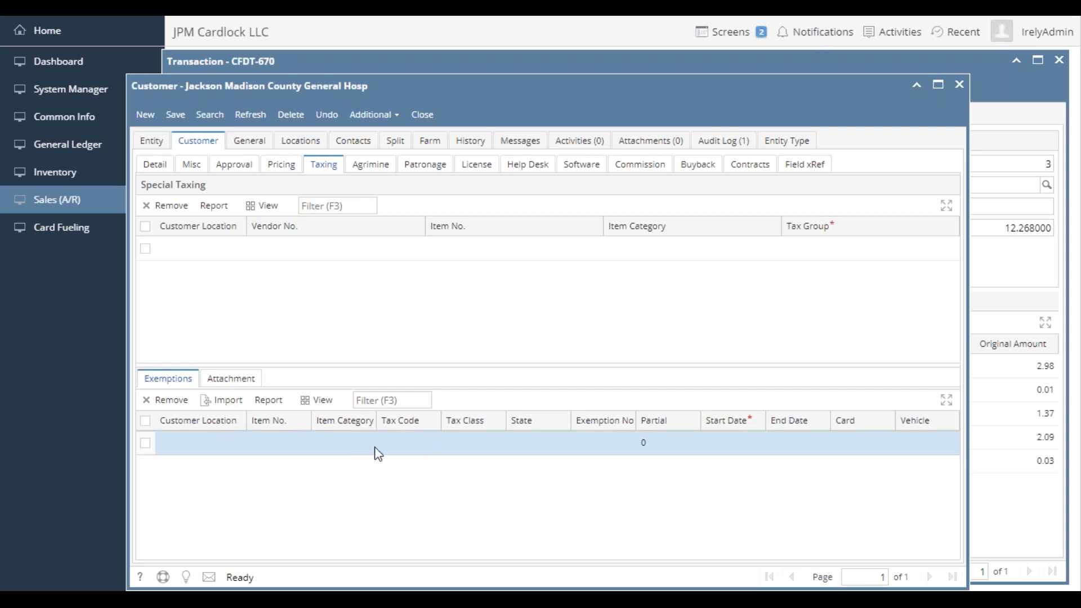
- Start a tax exemption for the customer with TN State Excise Tax DSL as its tax code
{"action": "left_click", "coordinate": [477, 450]}
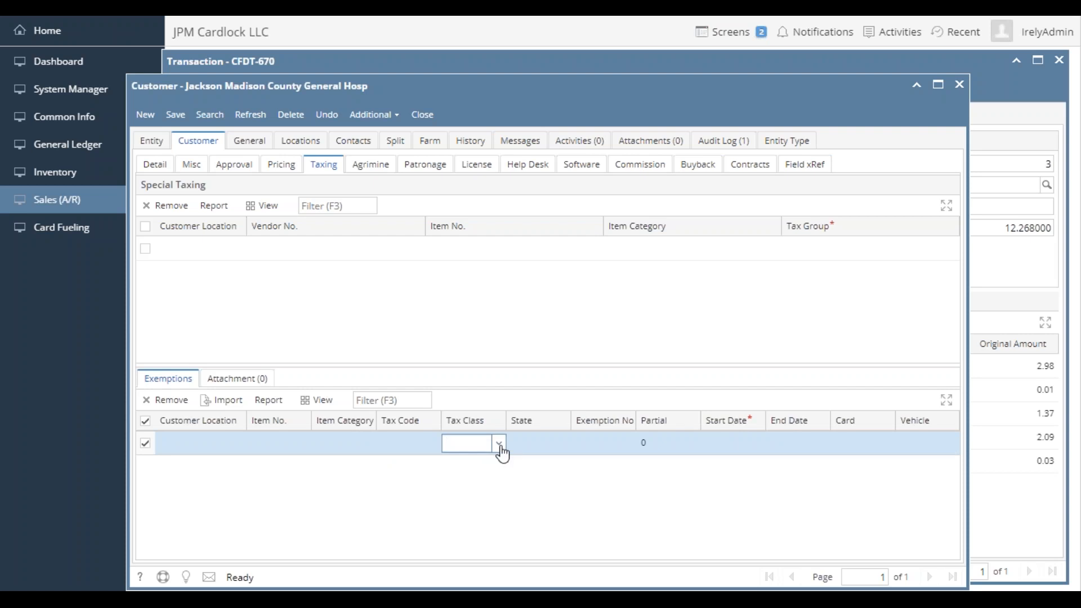
{"action": "left_click", "coordinate": [500, 445]}
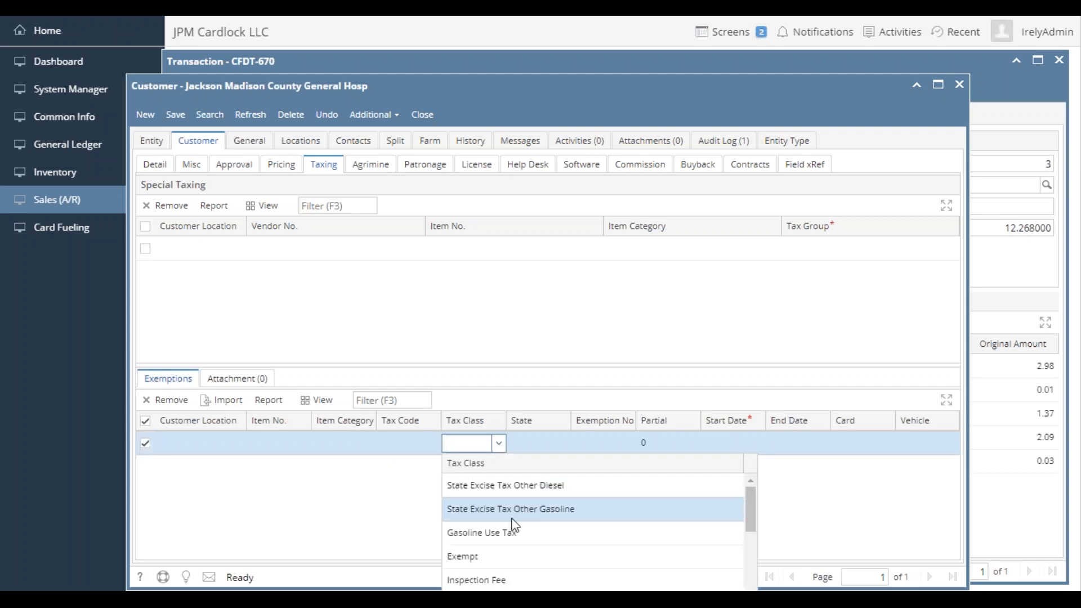
{"action": "scroll", "coordinate": [506, 533], "scroll_direction": "down", "scroll_amount": 6}
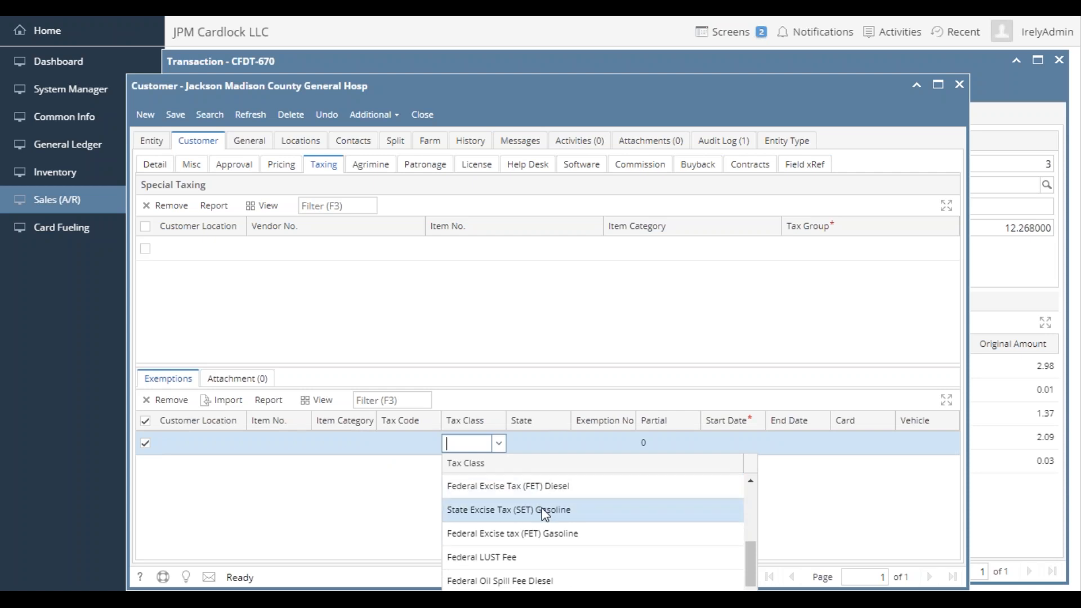
{"action": "left_click", "coordinate": [434, 444]}
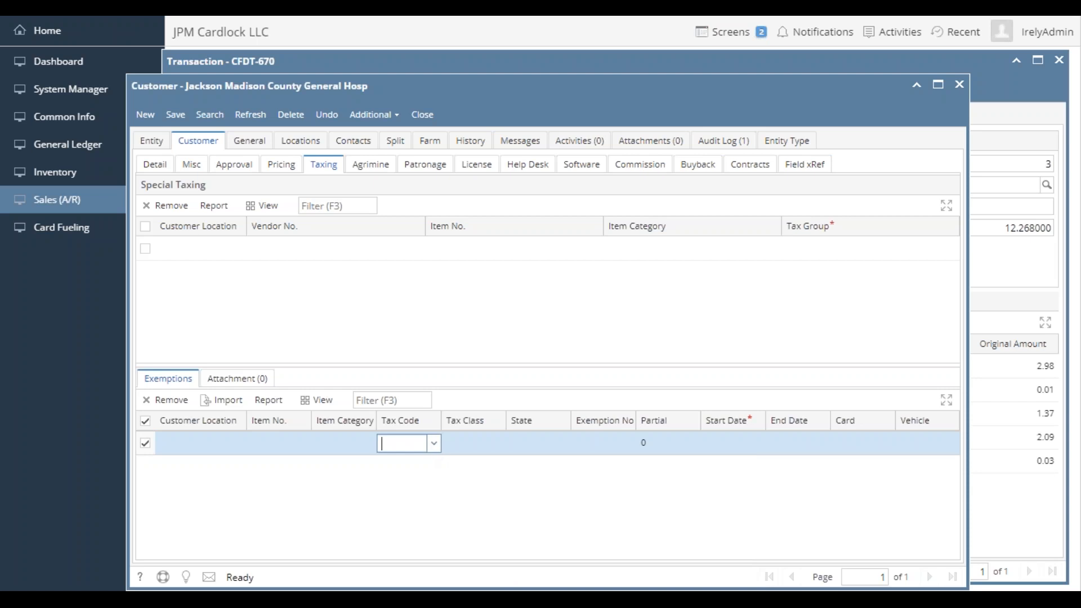
{"action": "left_click", "coordinate": [433, 443]}
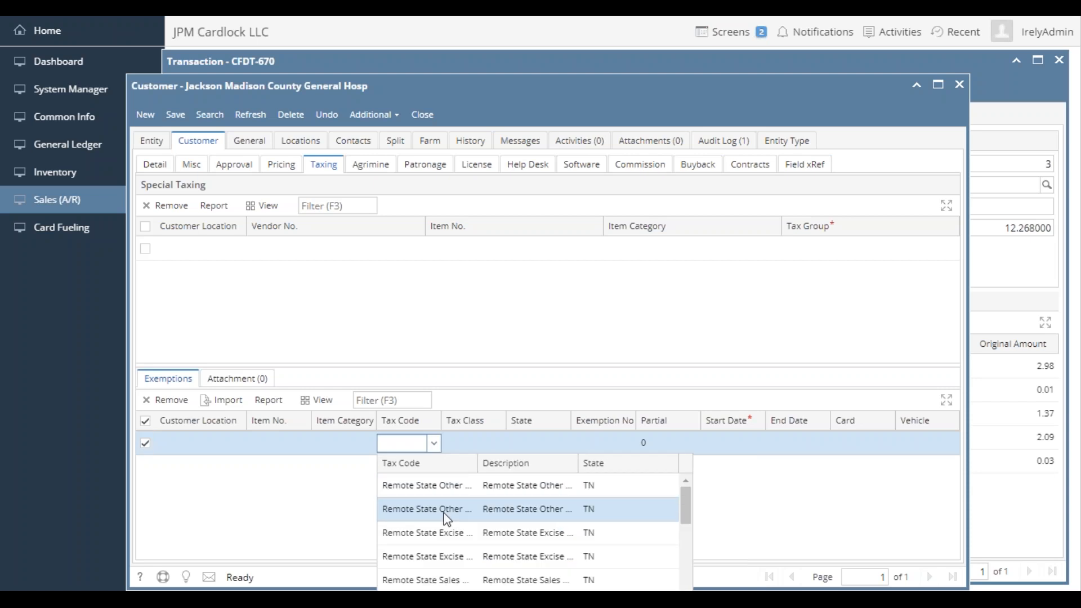
{"action": "type", "text": "TN"}
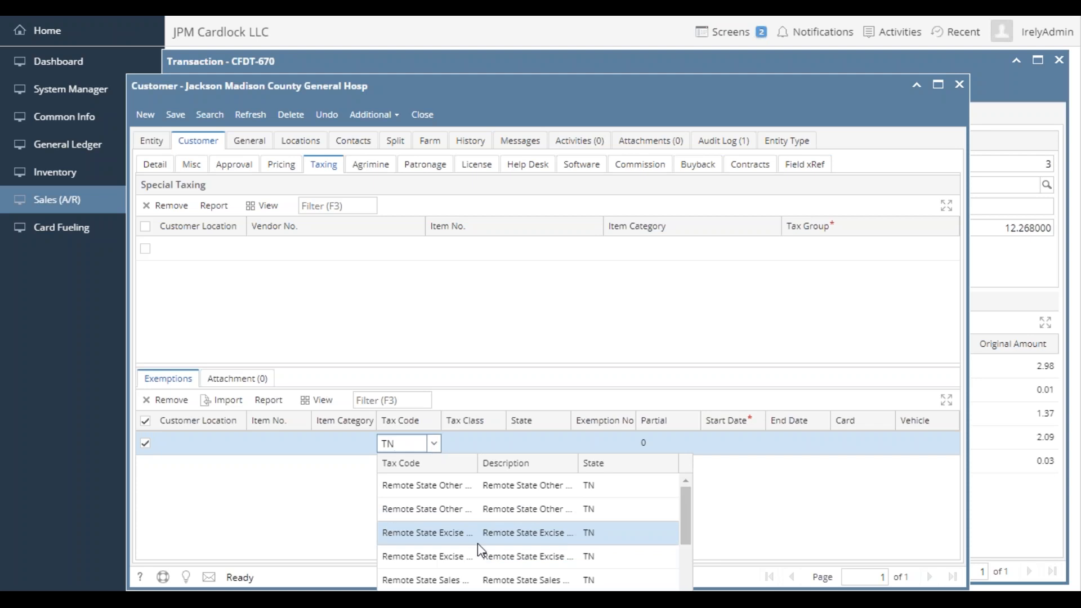
{"action": "scroll", "coordinate": [480, 550], "scroll_direction": "down", "scroll_amount": 5}
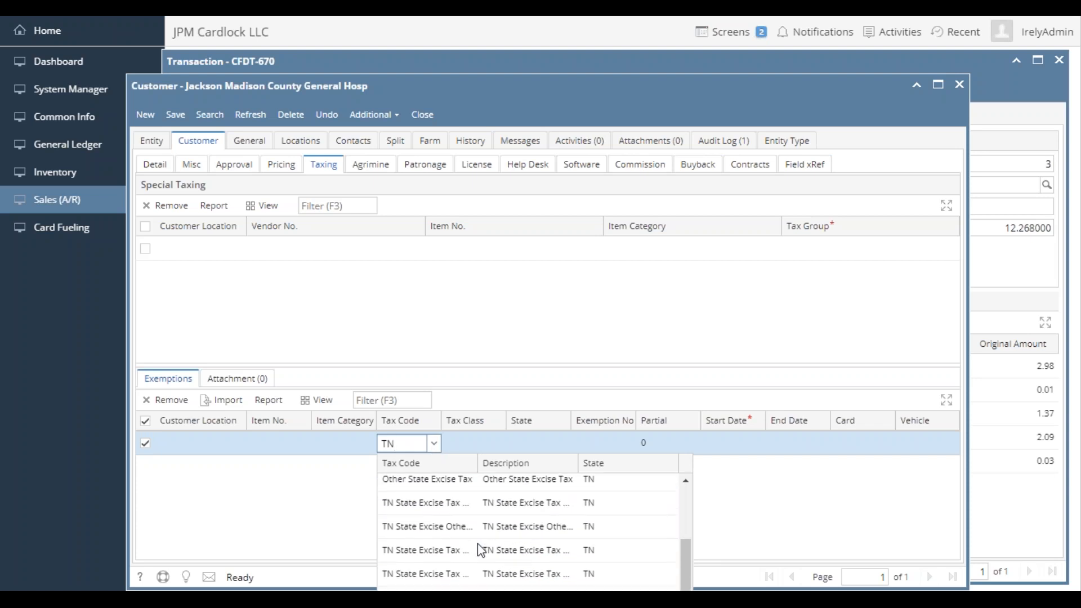
{"action": "left_click_drag", "start_coordinate": [477, 463], "coordinate": [538, 463]}
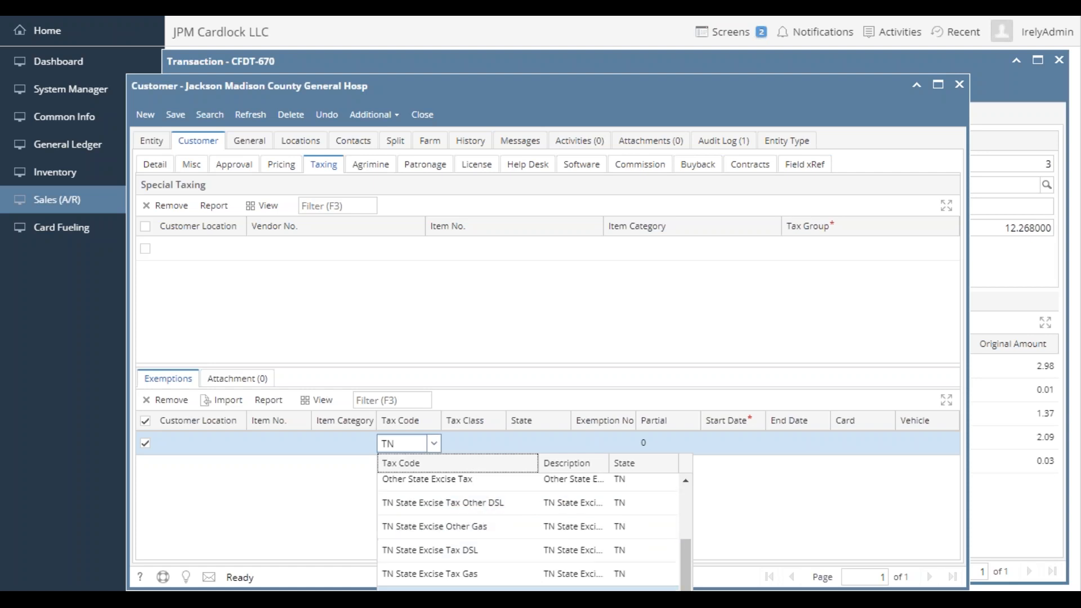
{"action": "left_click", "coordinate": [478, 552]}
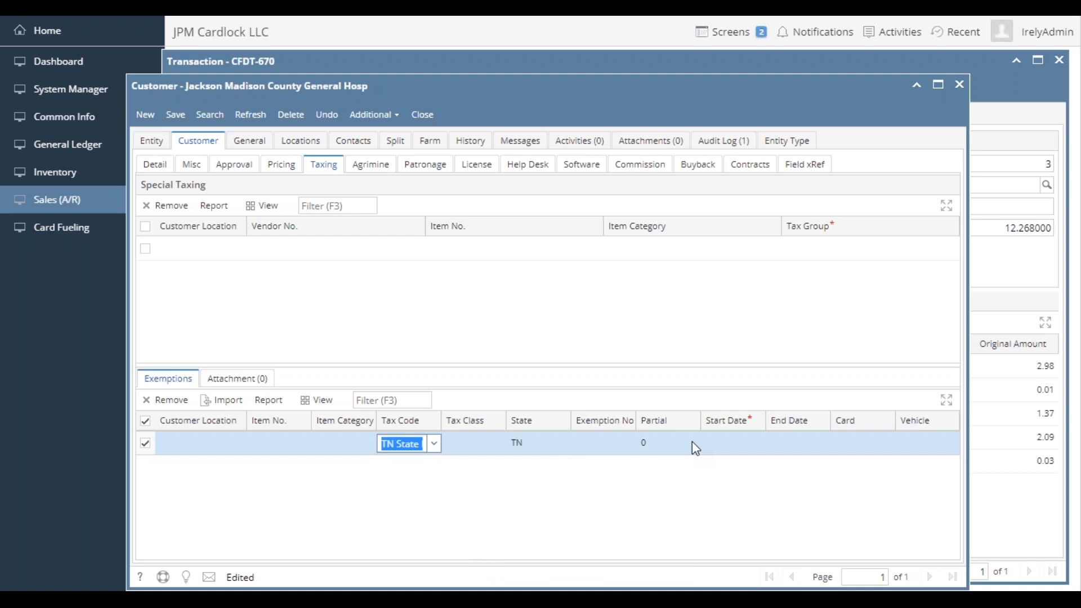
- Set the exemption's start date to 1/1/2016 and widen the Tax Code column to show the full code name
{"action": "left_click", "coordinate": [731, 443]}
{"action": "type", "text": "1/"}
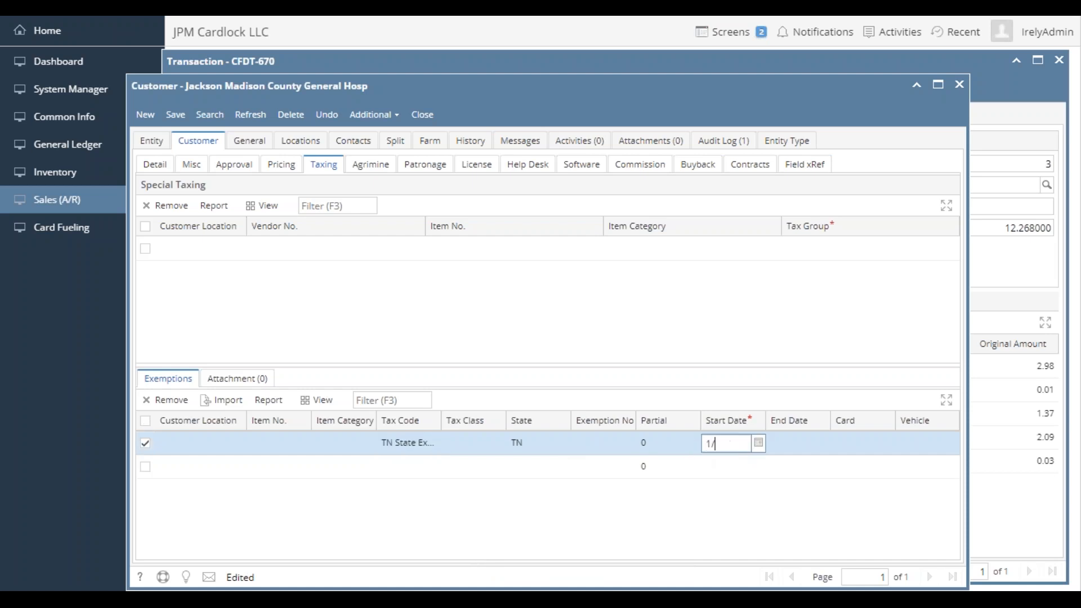
{"action": "type", "text": "1/2016"}
{"action": "key", "text": "Return"}
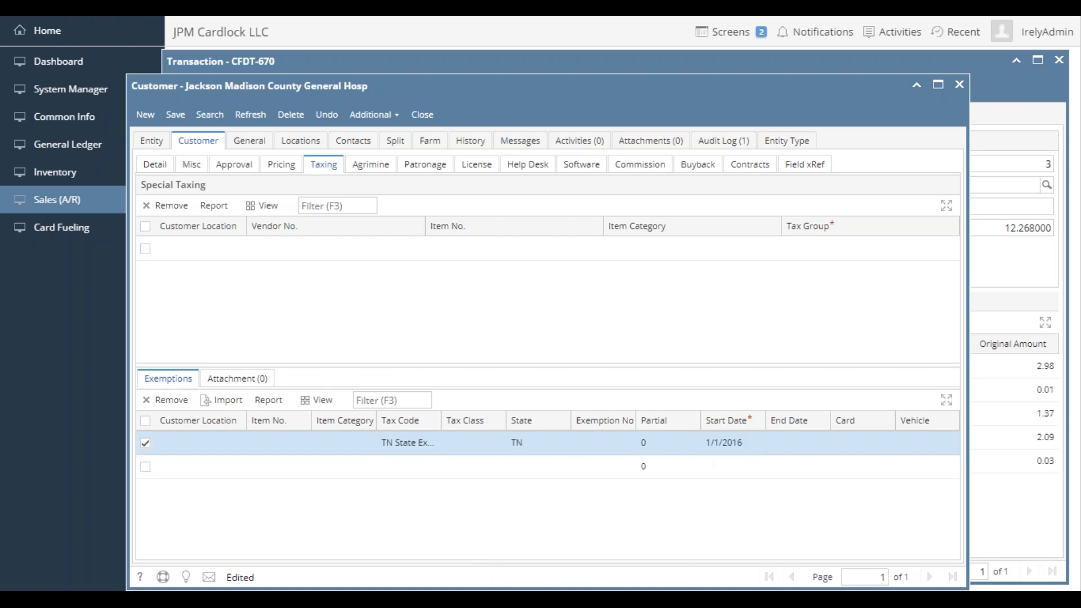
{"action": "left_click", "coordinate": [744, 443]}
{"action": "left_click", "coordinate": [747, 444]}
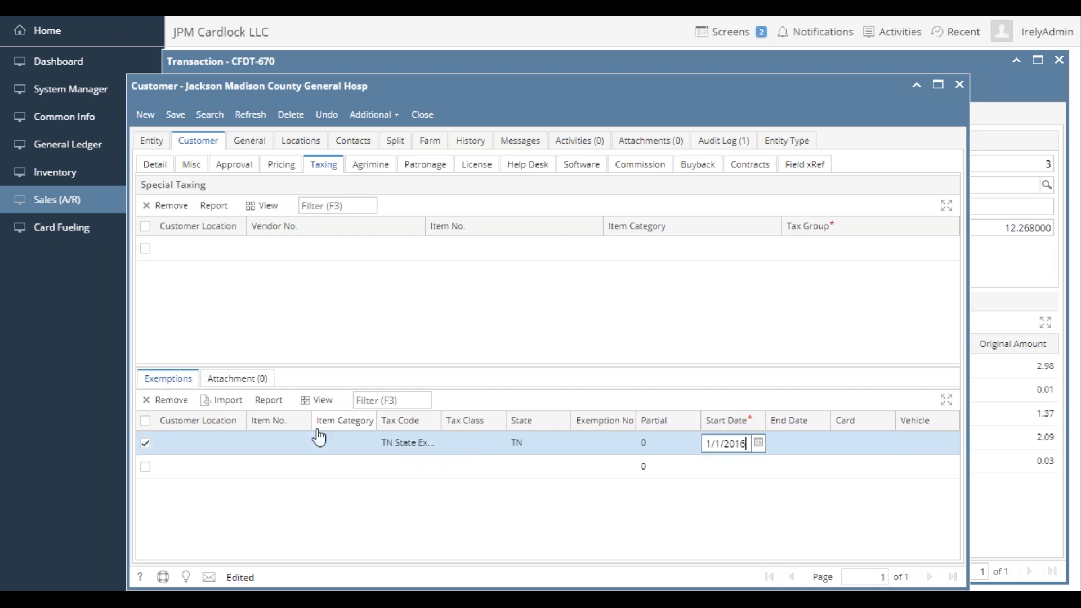
{"action": "mouse_move", "coordinate": [327, 437]}
{"action": "left_mouse_down"}
{"action": "mouse_move", "coordinate": [365, 429]}
{"action": "mouse_move", "coordinate": [329, 434]}
{"action": "left_mouse_up"}
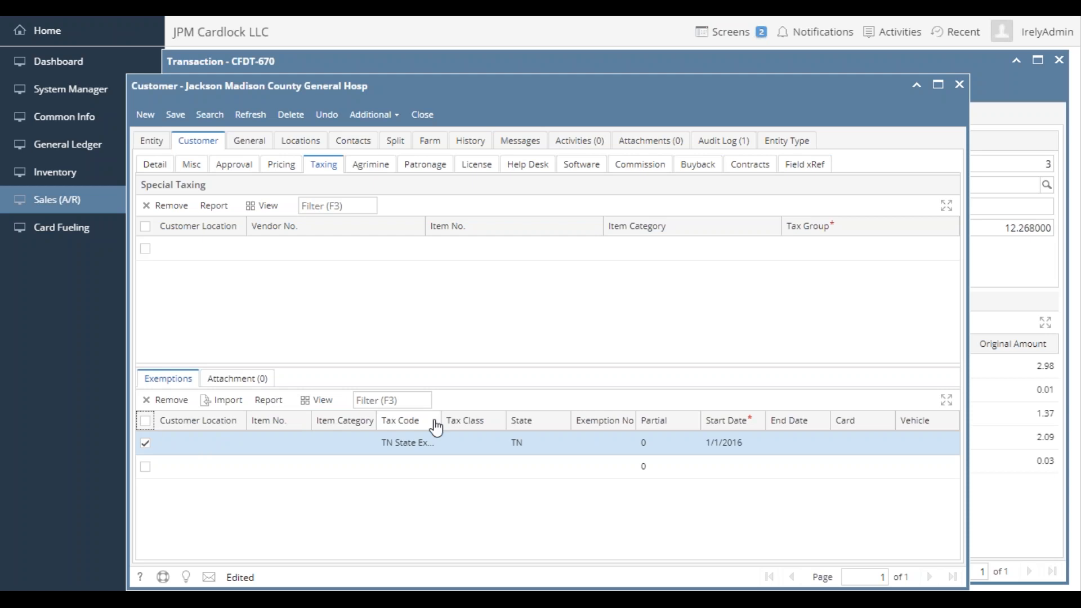
{"action": "left_click_drag", "start_coordinate": [441, 421], "coordinate": [483, 421]}
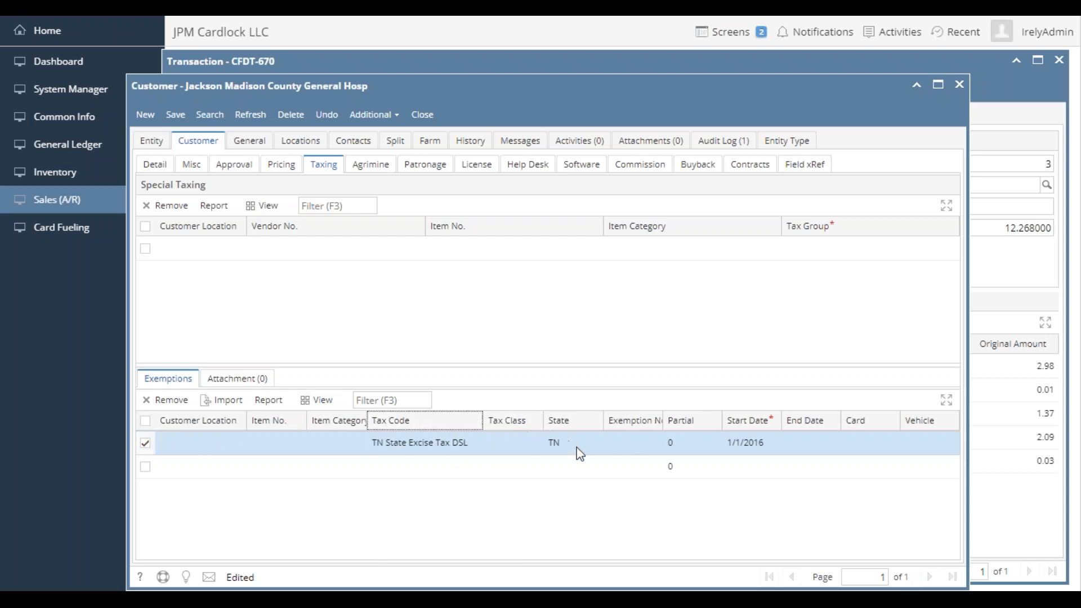
- Set the customer's currency to USD and save the customer record
{"action": "left_click", "coordinate": [175, 114]}
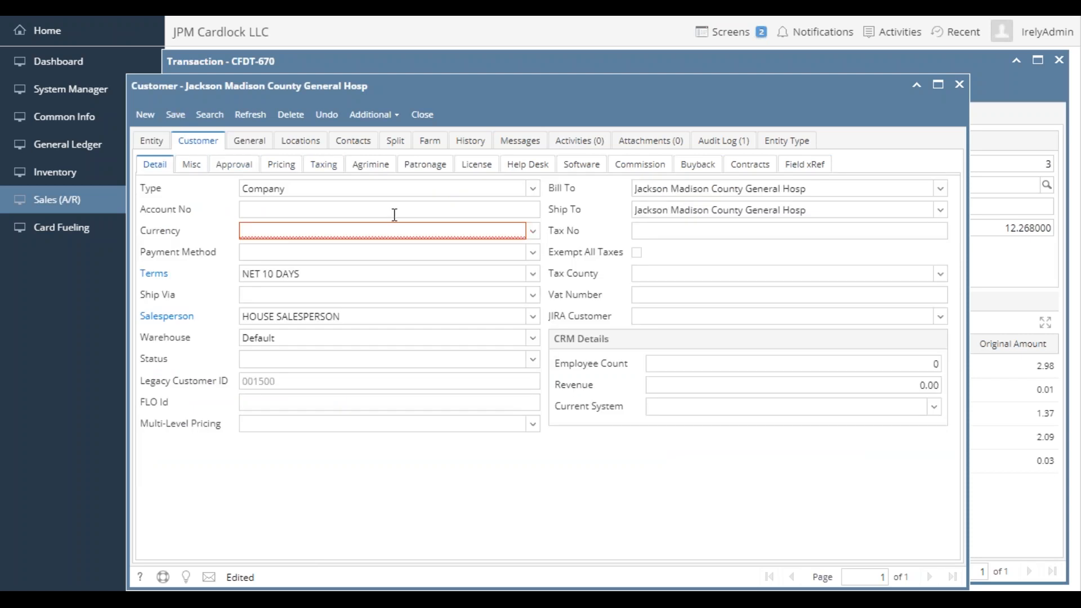
{"action": "left_click", "coordinate": [394, 231]}
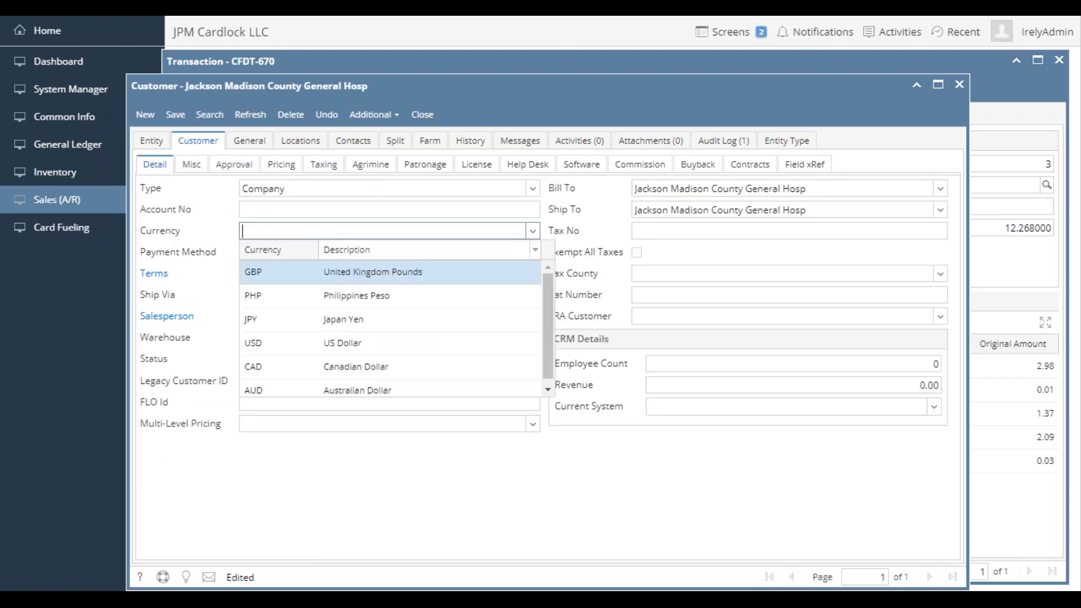
{"action": "left_click", "coordinate": [304, 342]}
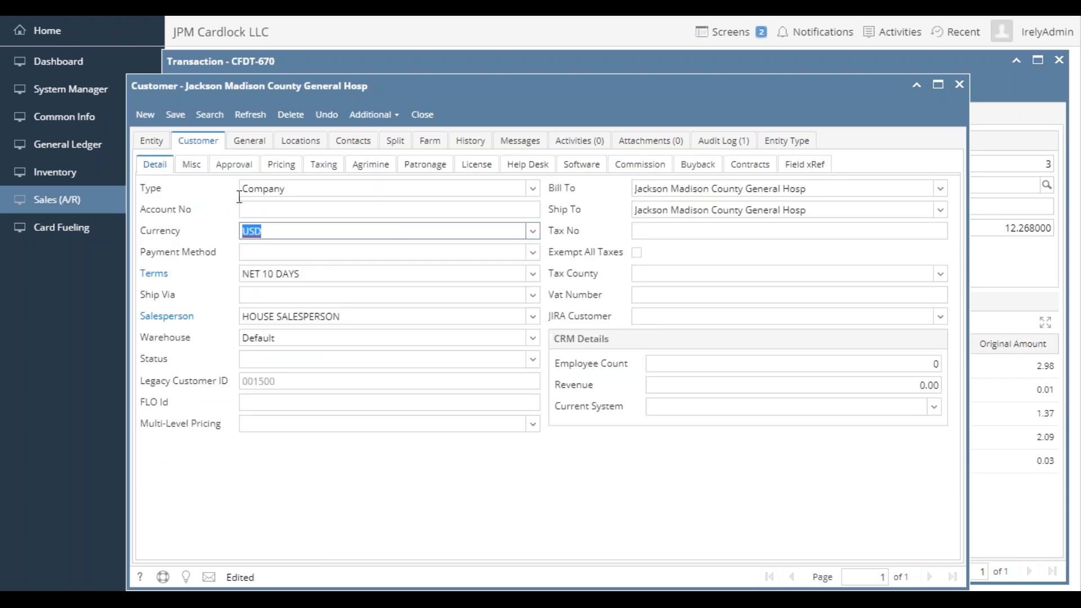
{"action": "left_click", "coordinate": [176, 114]}
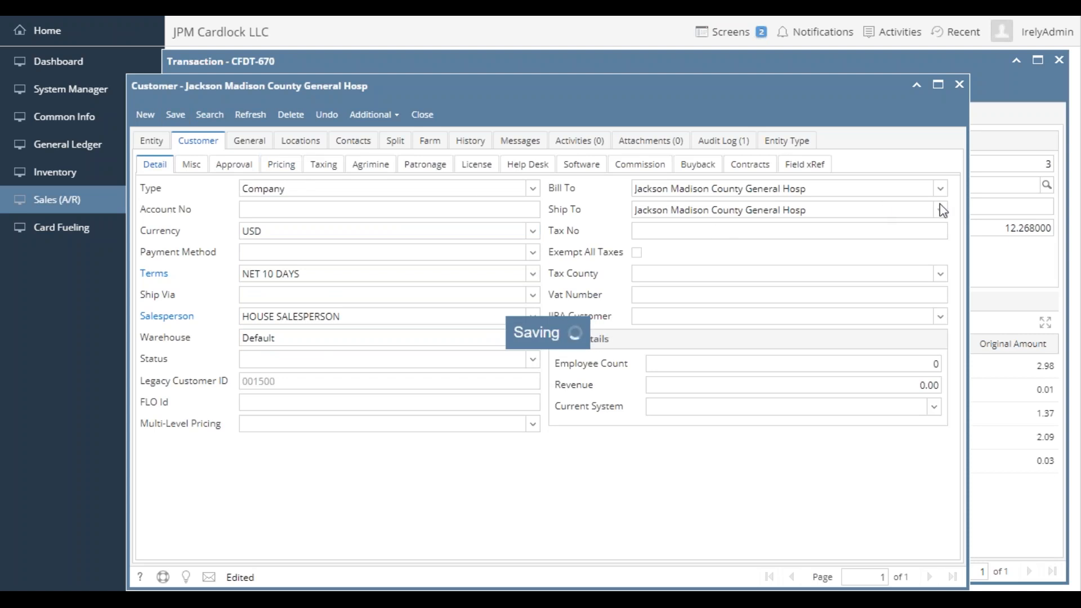
- Recalculate the product 53 transaction and check its TN State Excise Tax DSL line, gross price and profile rate
{"action": "left_click", "coordinate": [1023, 104]}
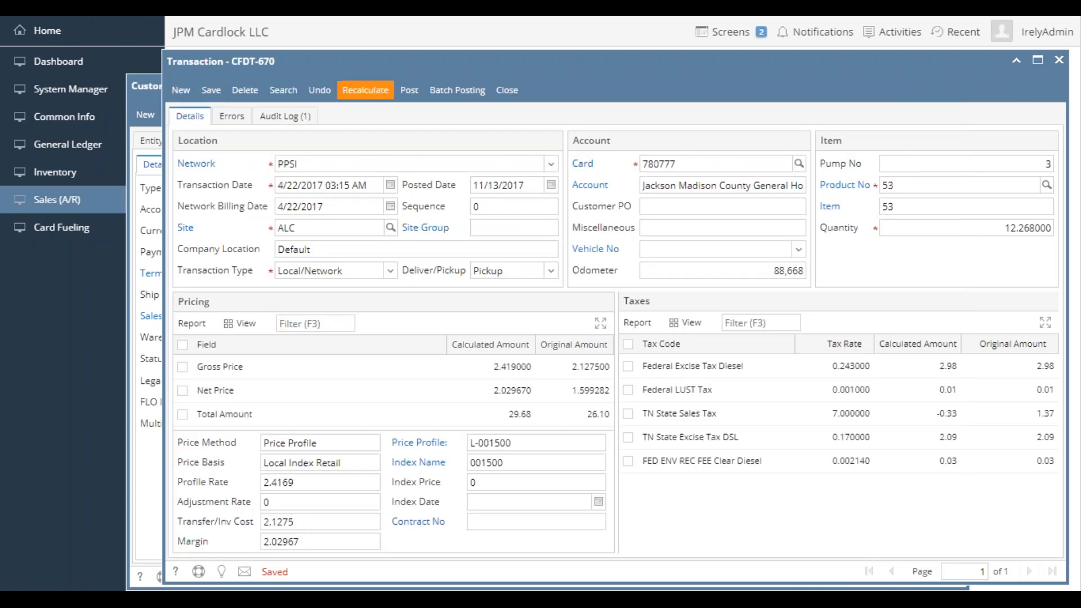
{"action": "left_click", "coordinate": [369, 93]}
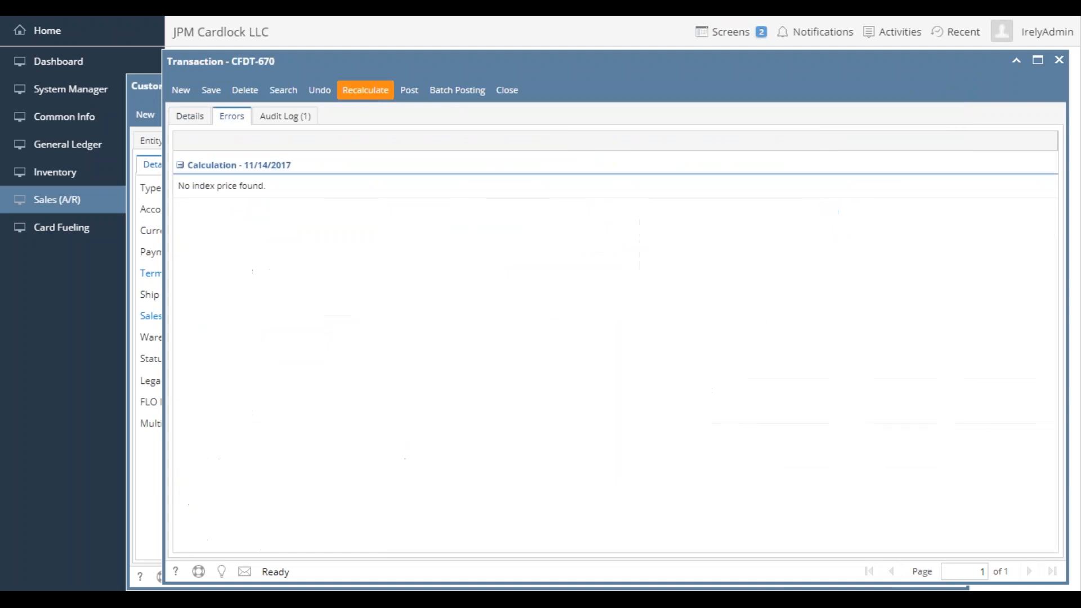
{"action": "left_click", "coordinate": [183, 117]}
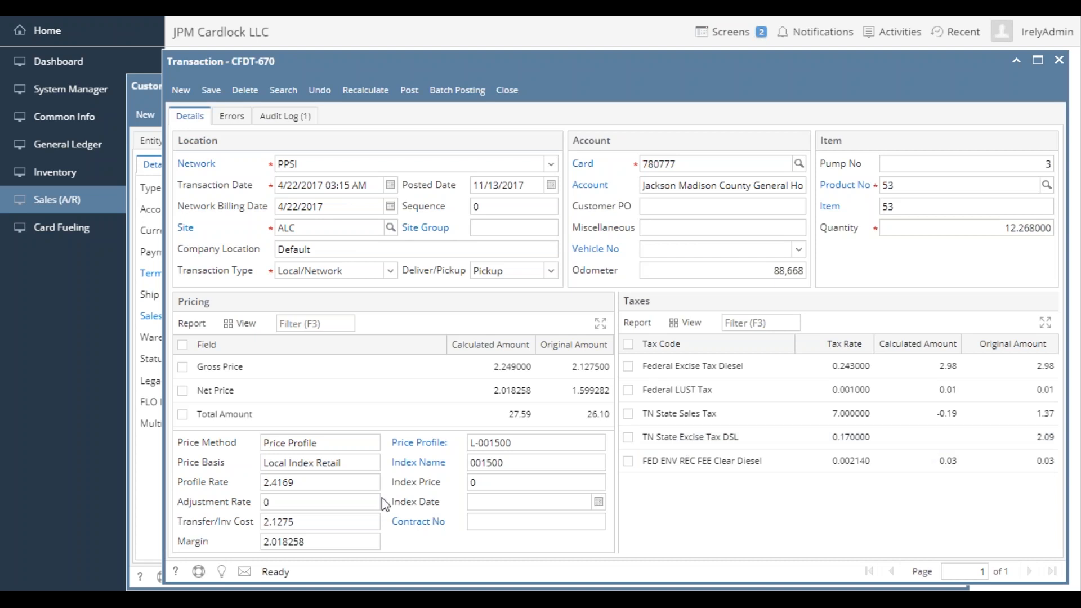
{"action": "left_click_drag", "start_coordinate": [312, 483], "coordinate": [266, 483]}
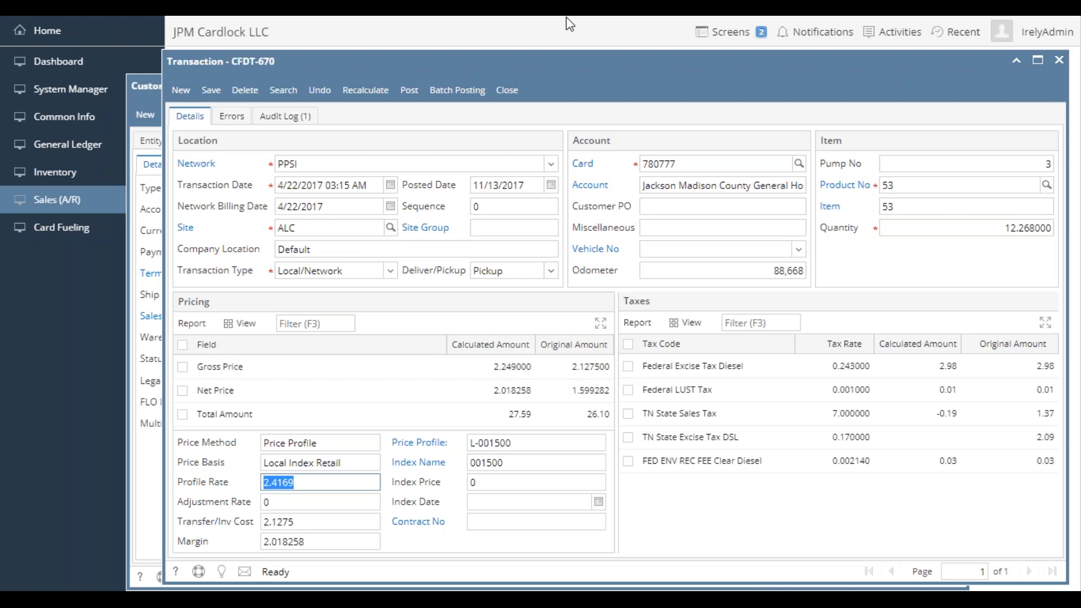
- Remove the TN State Excise Tax DSL exemption from Jackson Madison County General Hosp, then save and close the customer
{"action": "left_click", "coordinate": [152, 90]}
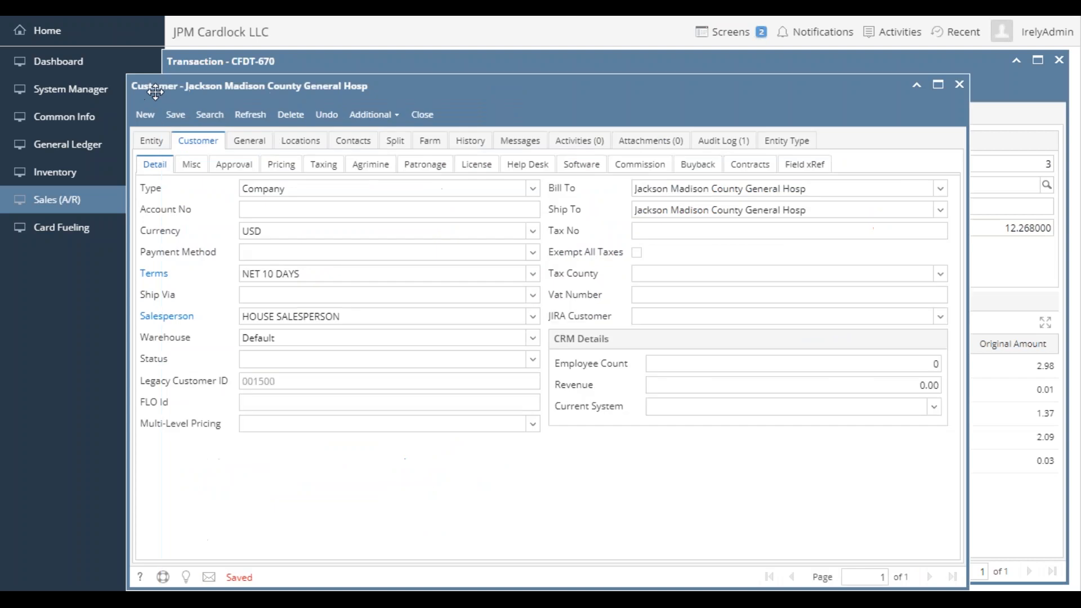
{"action": "left_click", "coordinate": [324, 168]}
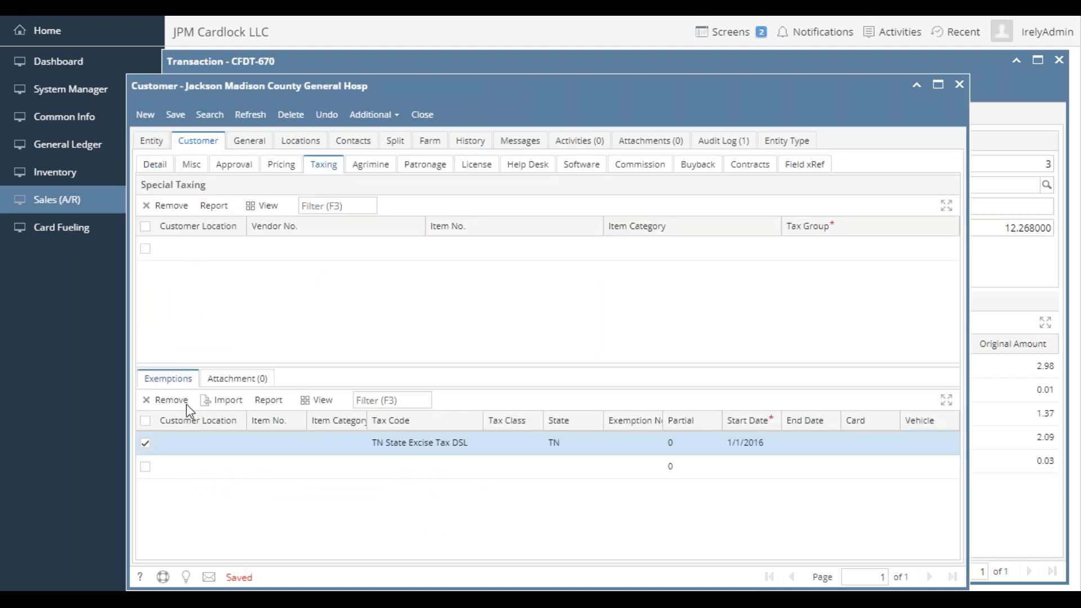
{"action": "left_click", "coordinate": [171, 400]}
{"action": "left_click", "coordinate": [498, 401]}
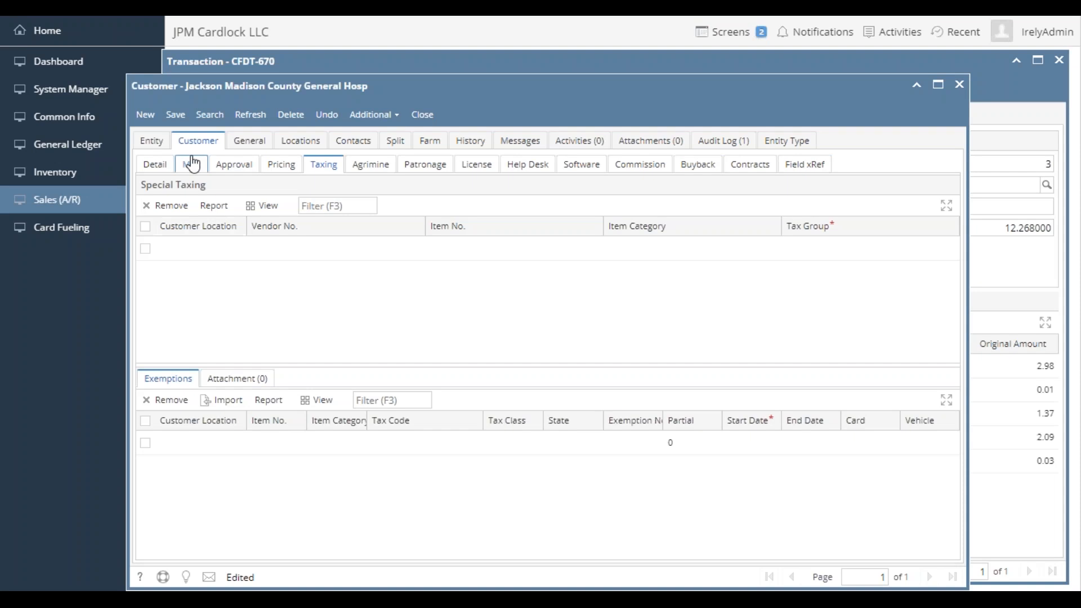
{"action": "left_click", "coordinate": [183, 120]}
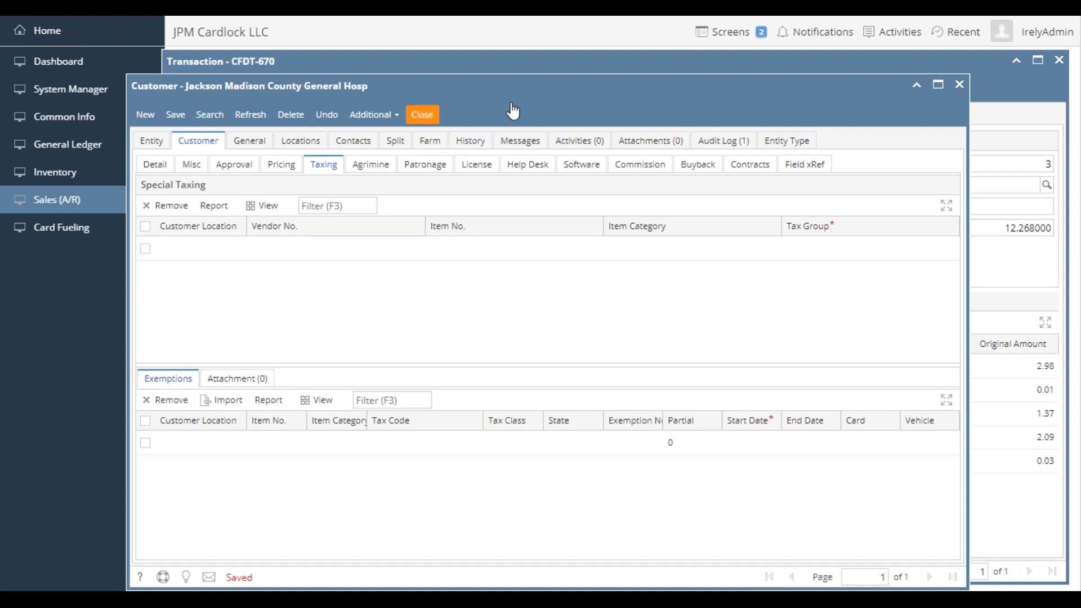
{"action": "left_click", "coordinate": [422, 115]}
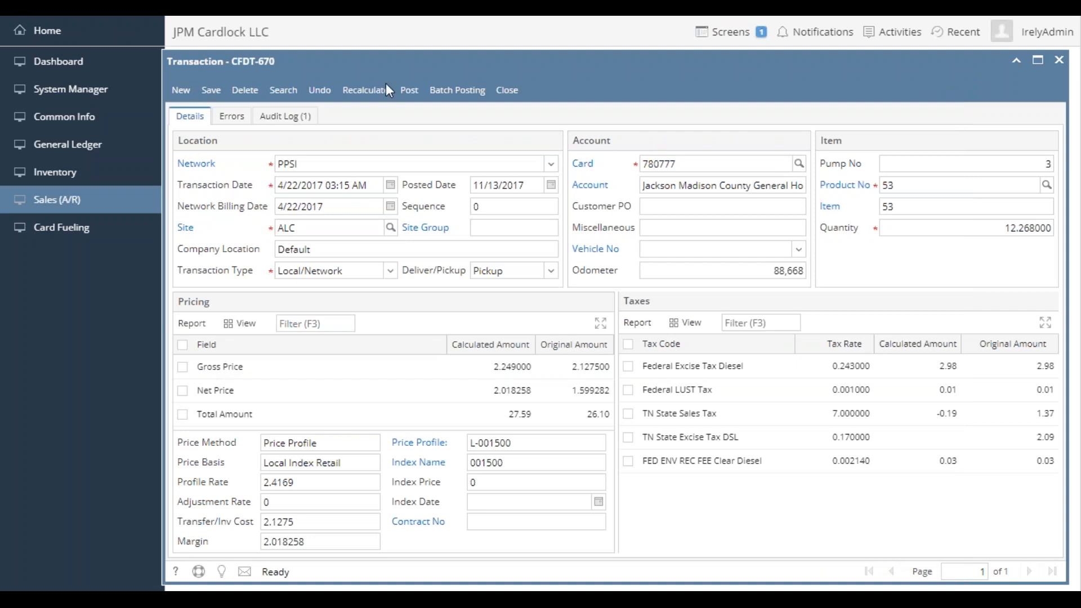
- Recalculate the product 53 transaction with the tax exemption removed, and save and close the transaction
{"action": "left_click", "coordinate": [370, 92]}
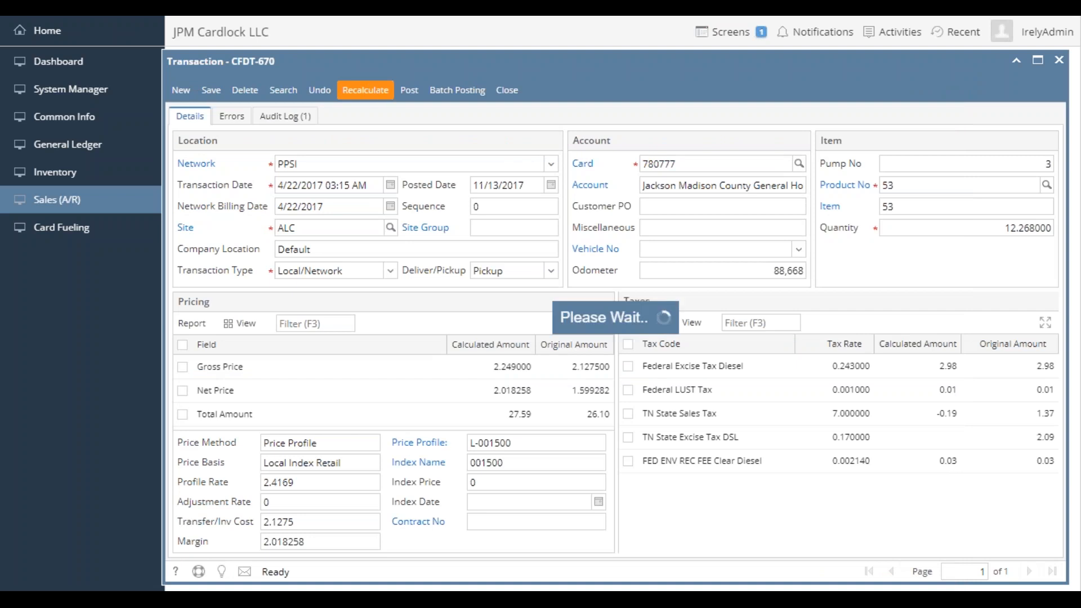
{"action": "left_click", "coordinate": [190, 116]}
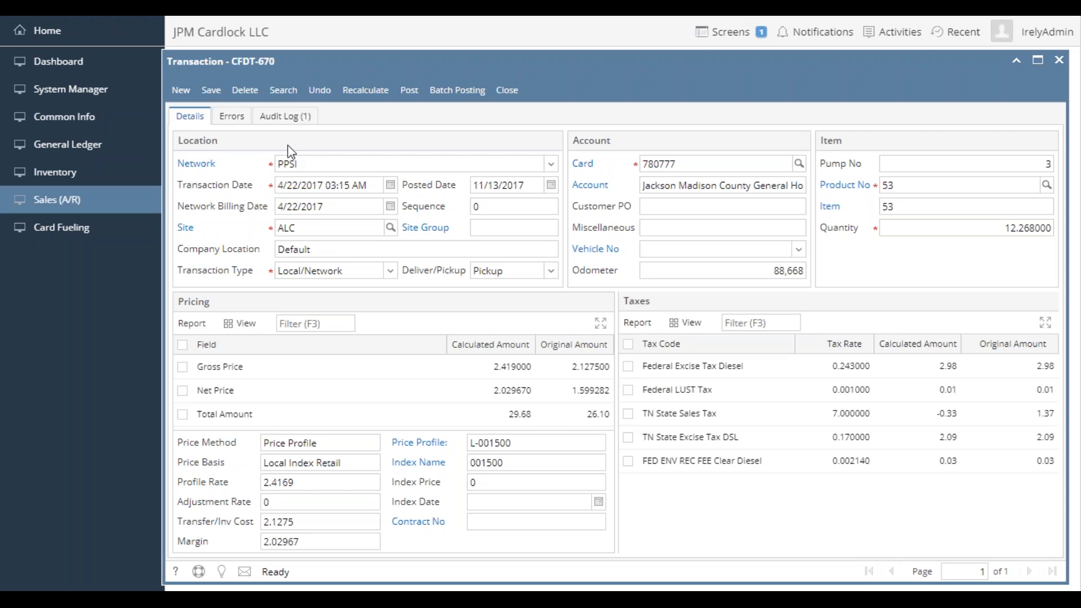
{"action": "left_click", "coordinate": [209, 93]}
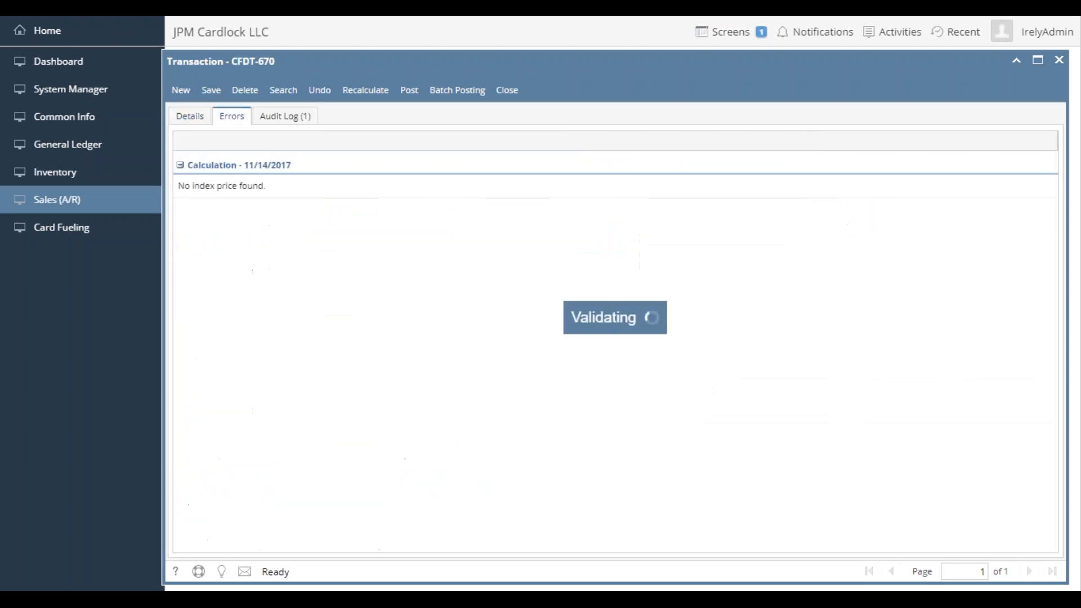
{"action": "left_click", "coordinate": [192, 119]}
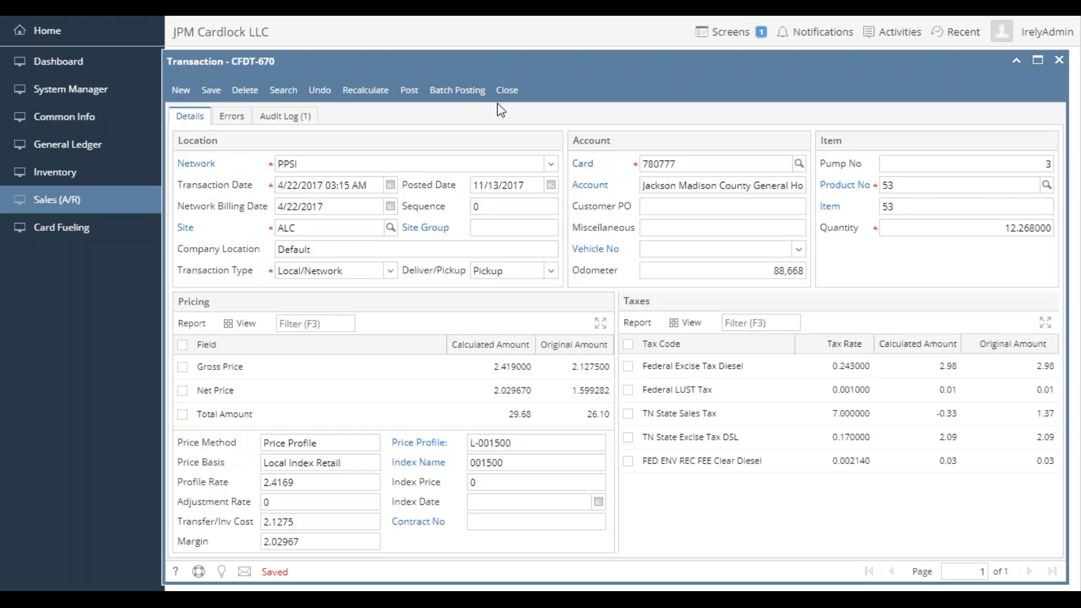
{"action": "left_click", "coordinate": [518, 92]}
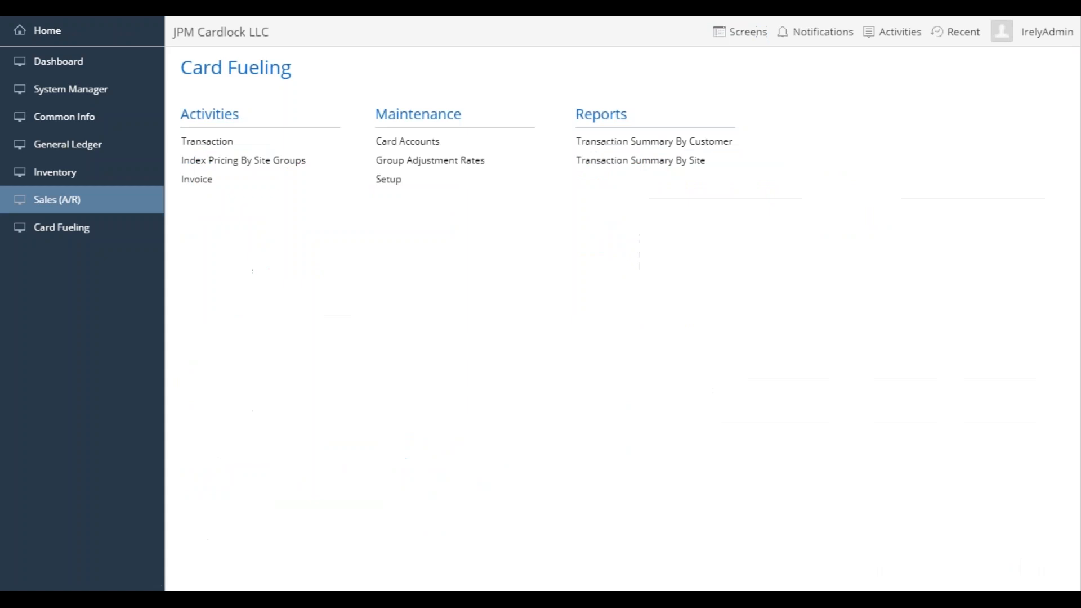
- Filter the unposted transactions to Transaction Type contains Remote and remove the Site Number filter
{"action": "left_click", "coordinate": [243, 143]}
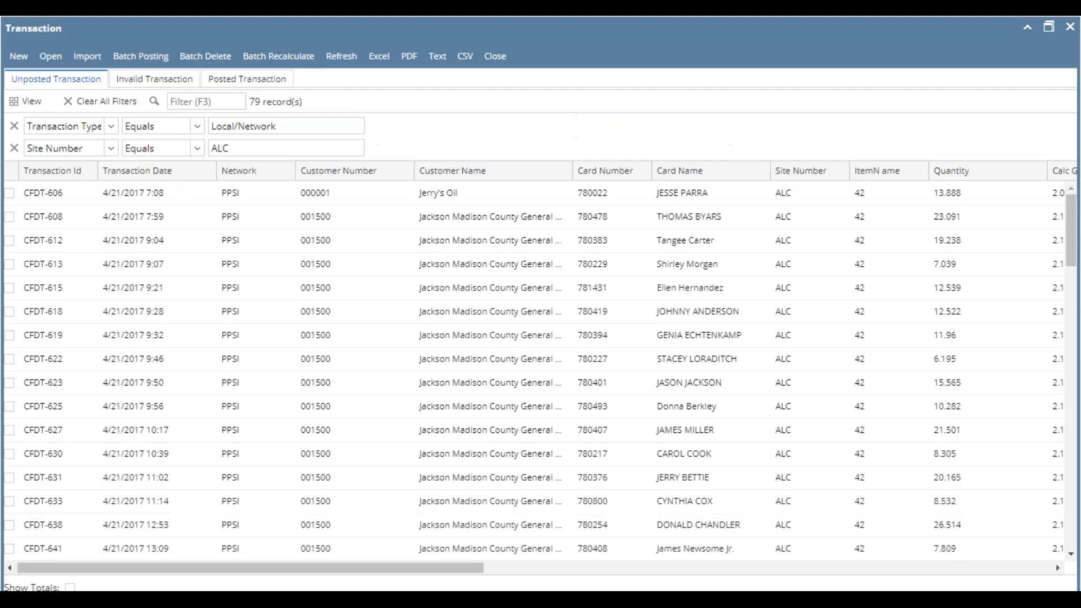
{"action": "left_click", "coordinate": [301, 126]}
{"action": "left_click_drag", "start_coordinate": [302, 126], "coordinate": [155, 127]}
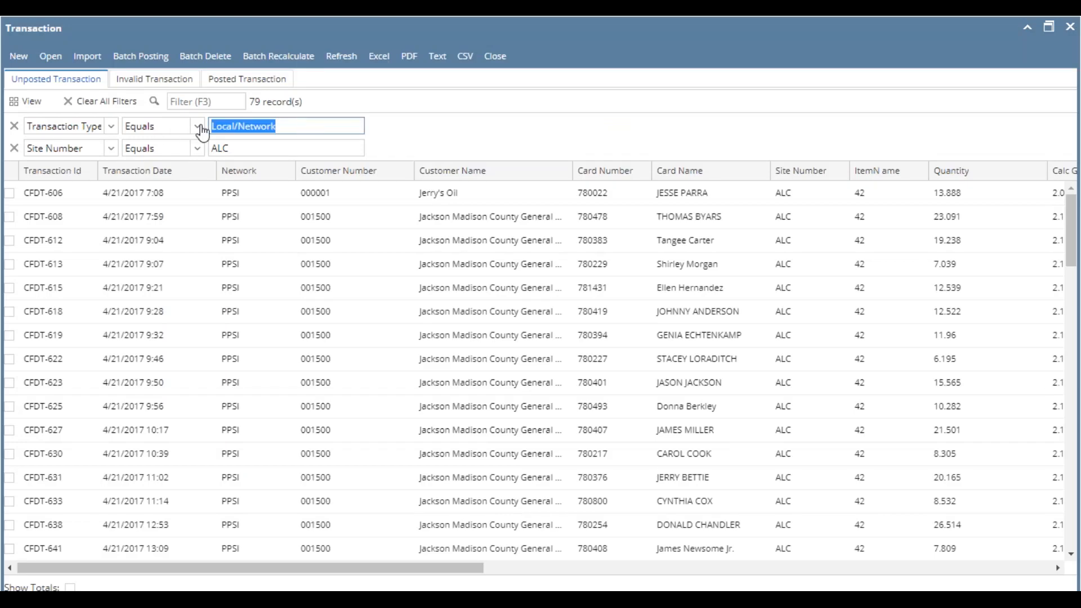
{"action": "left_click", "coordinate": [197, 126]}
{"action": "left_click", "coordinate": [163, 143]}
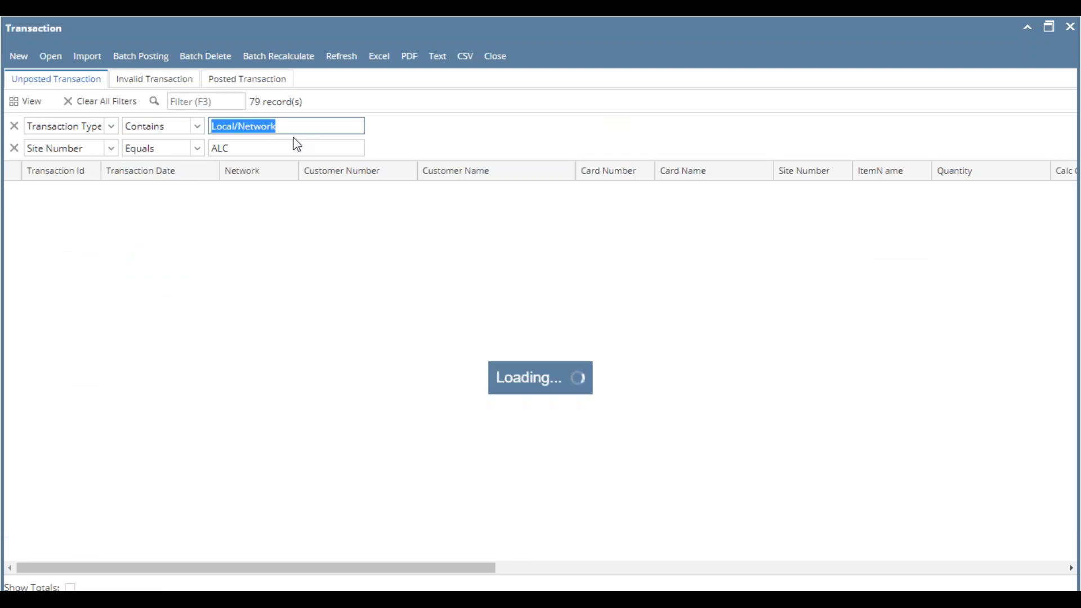
{"action": "type", "text": "Remote"}
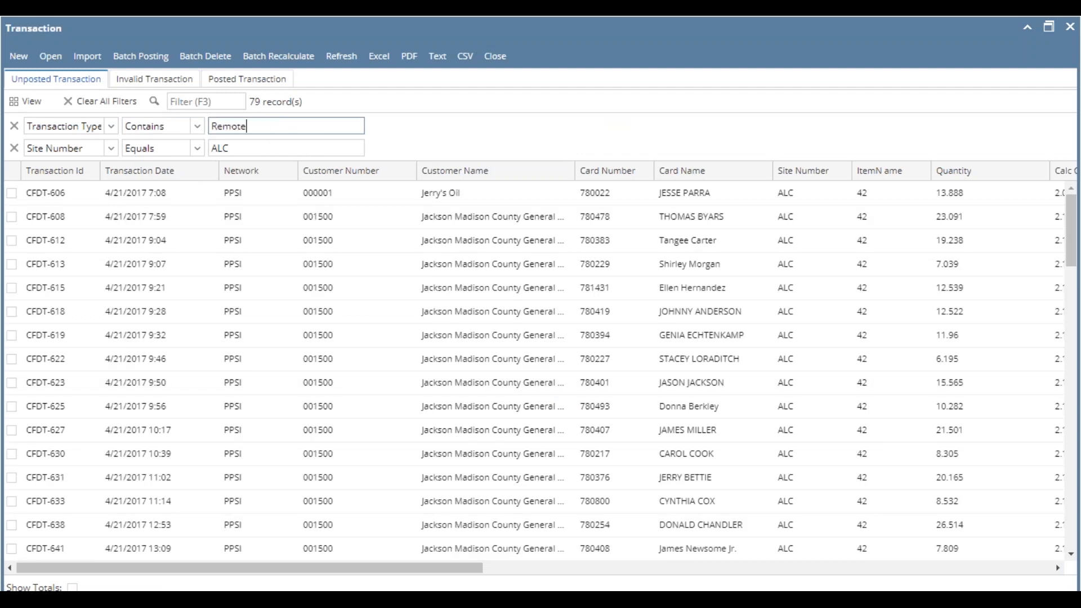
{"action": "left_click", "coordinate": [13, 148]}
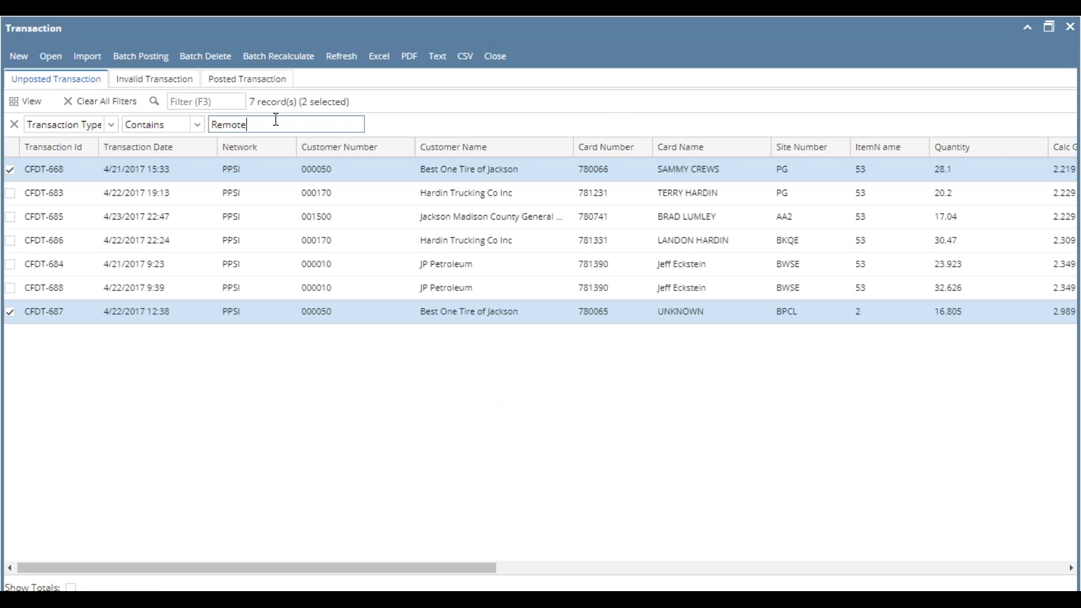
- Open the Extended Remote transaction at site BPCL and check its price profile, profile rate and net price, closing it without changes
{"action": "left_click", "coordinate": [201, 173]}
{"action": "left_click", "coordinate": [241, 320]}
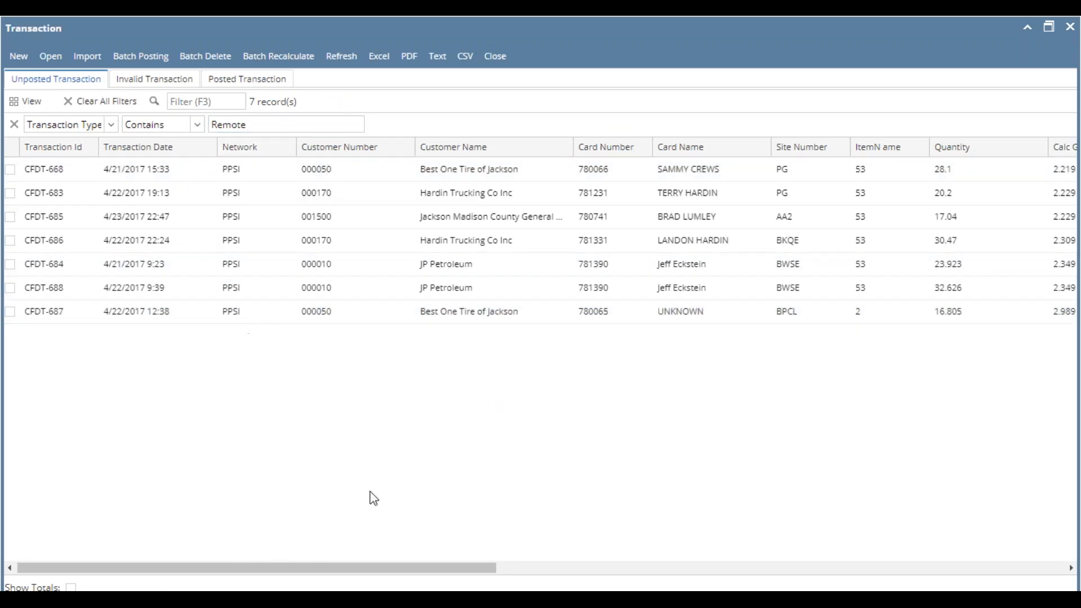
{"action": "left_click_drag", "start_coordinate": [393, 569], "coordinate": [270, 475]}
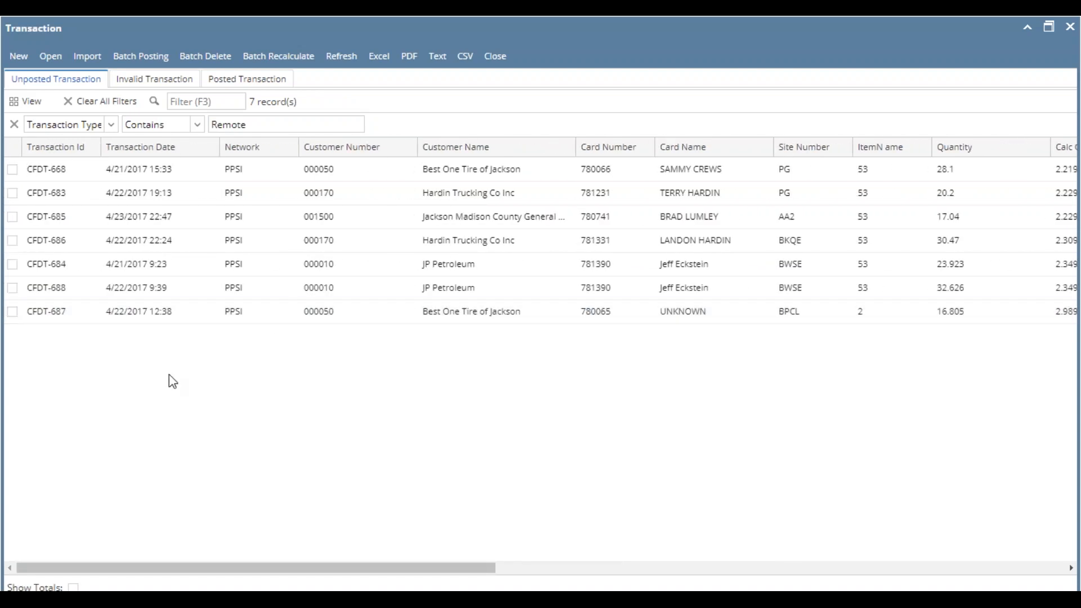
{"action": "double_click", "coordinate": [303, 315]}
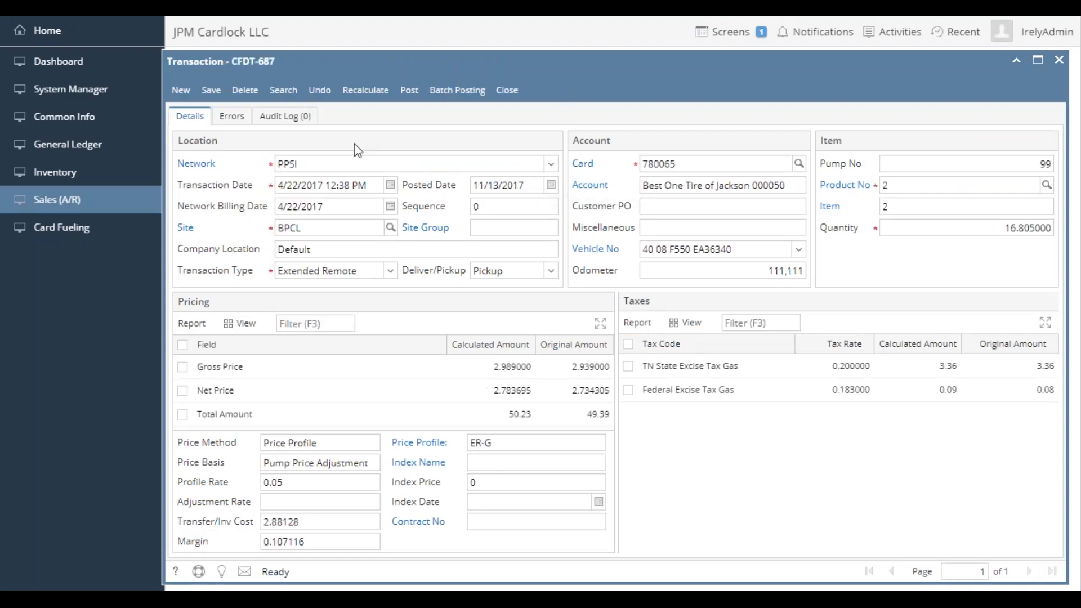
{"action": "left_click", "coordinate": [312, 230]}
{"action": "left_click", "coordinate": [322, 225]}
{"action": "left_click", "coordinate": [470, 445]}
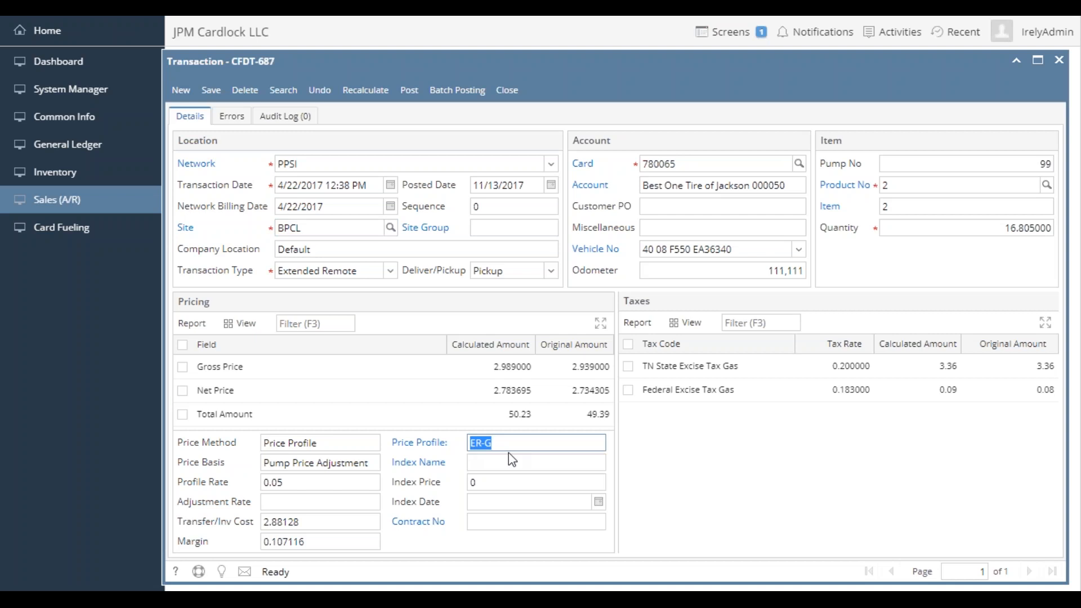
{"action": "left_click", "coordinate": [278, 483]}
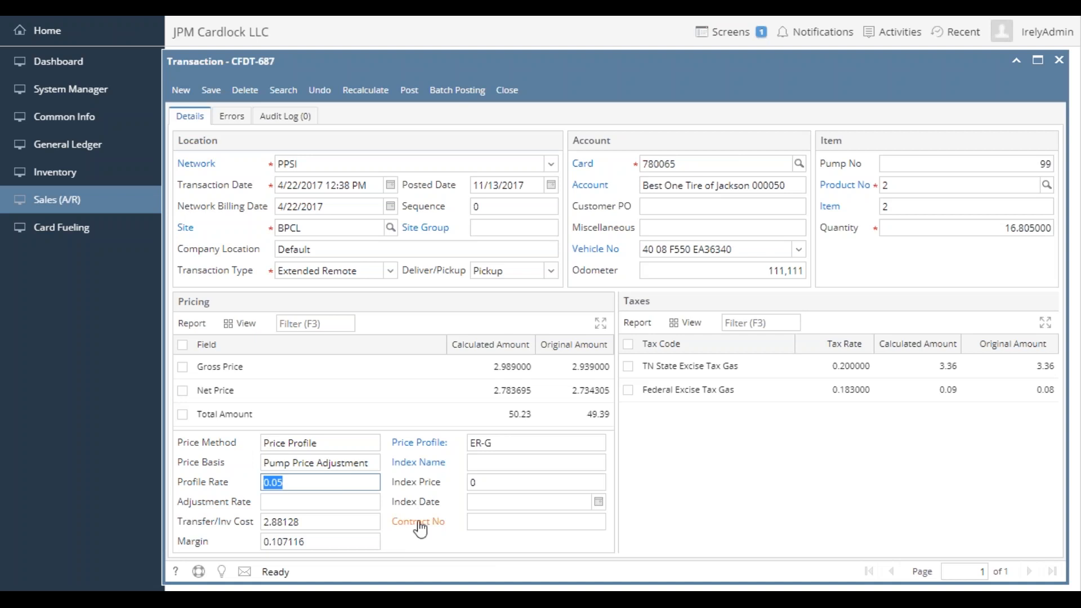
{"action": "left_click", "coordinate": [491, 391]}
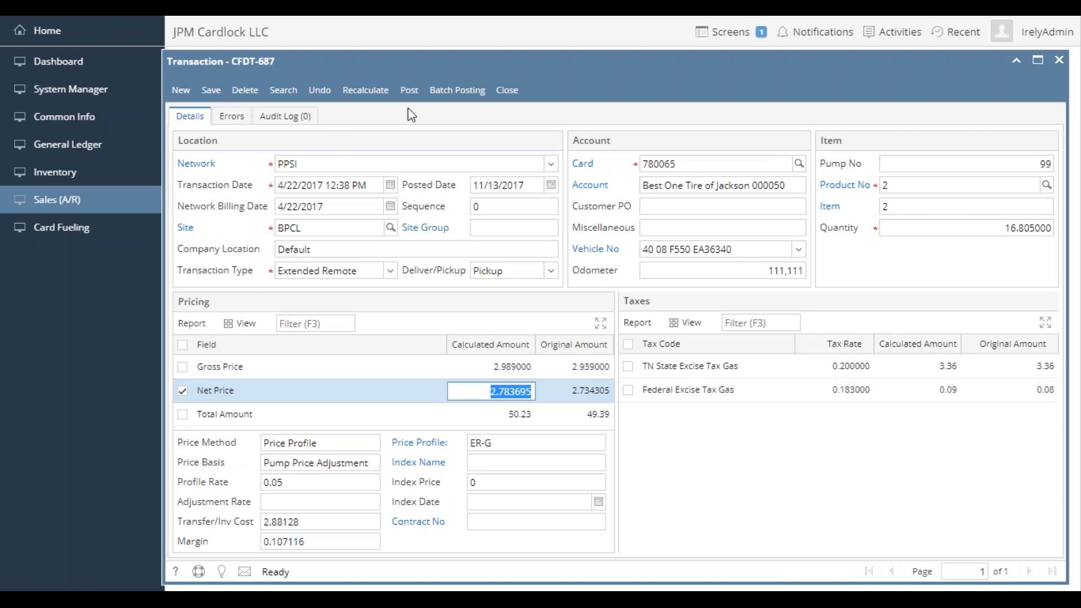
{"action": "left_click", "coordinate": [506, 91]}
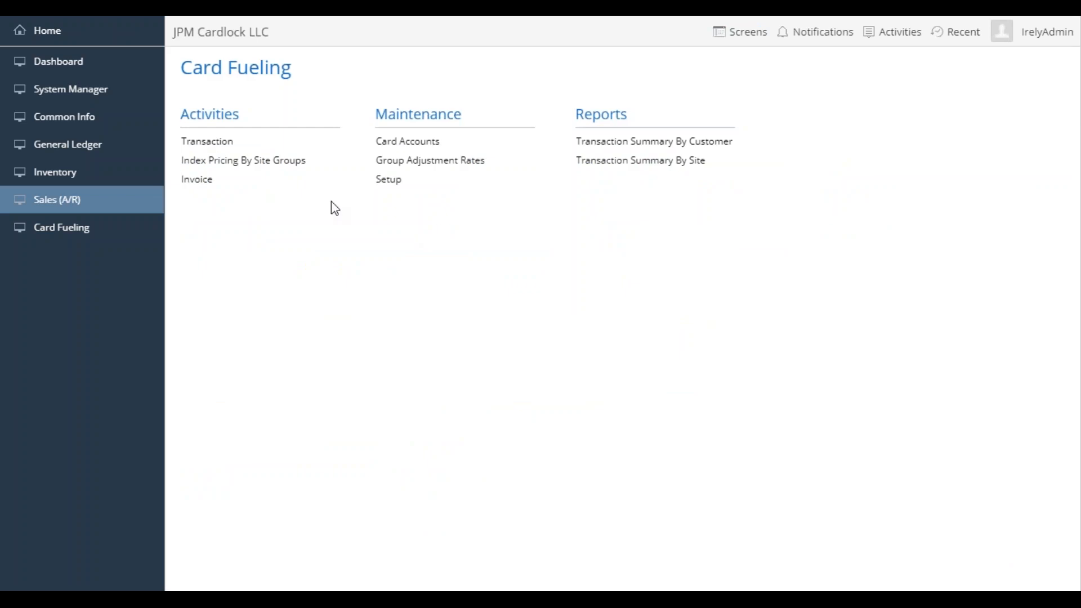
- Open the 4/22/2017 JP Petroleum transaction at site BWSE, check its transaction type, and close it
{"action": "left_click", "coordinate": [207, 141]}
{"action": "left_click", "coordinate": [331, 320]}
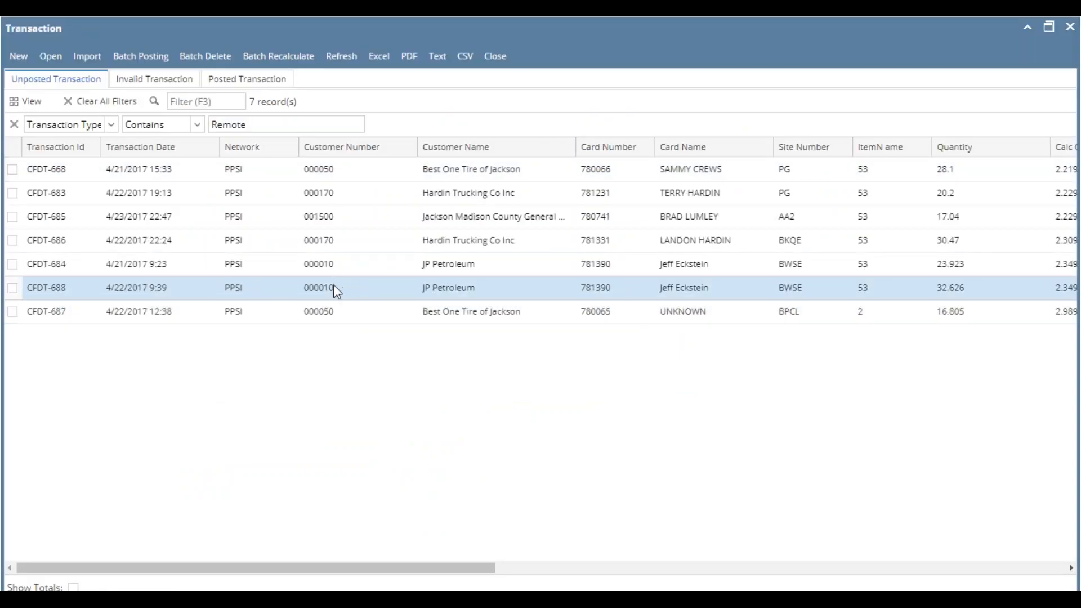
{"action": "double_click", "coordinate": [334, 285]}
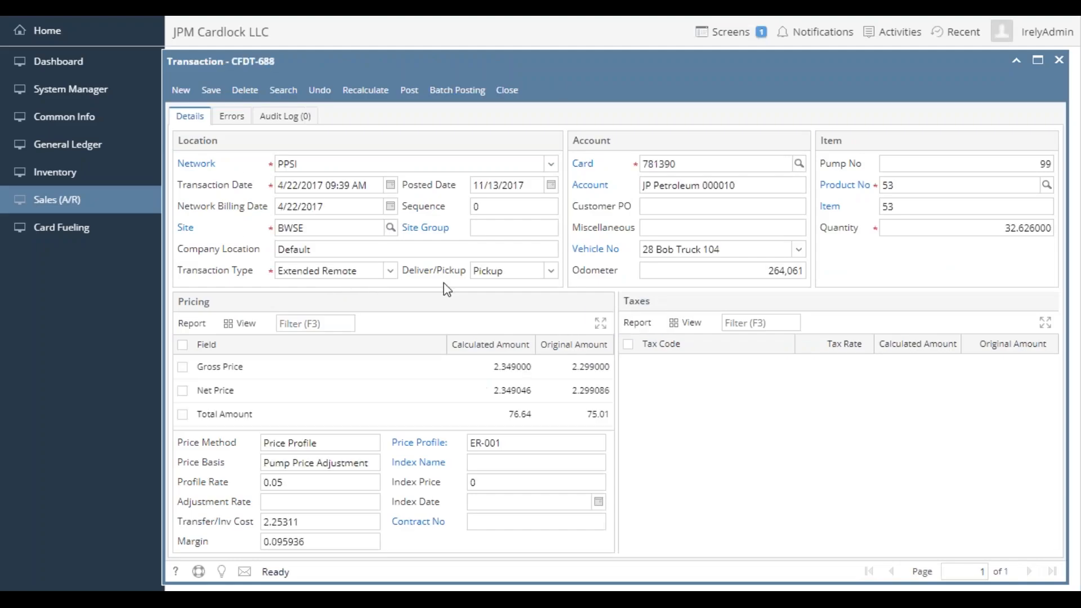
{"action": "left_click_drag", "start_coordinate": [352, 274], "coordinate": [276, 274]}
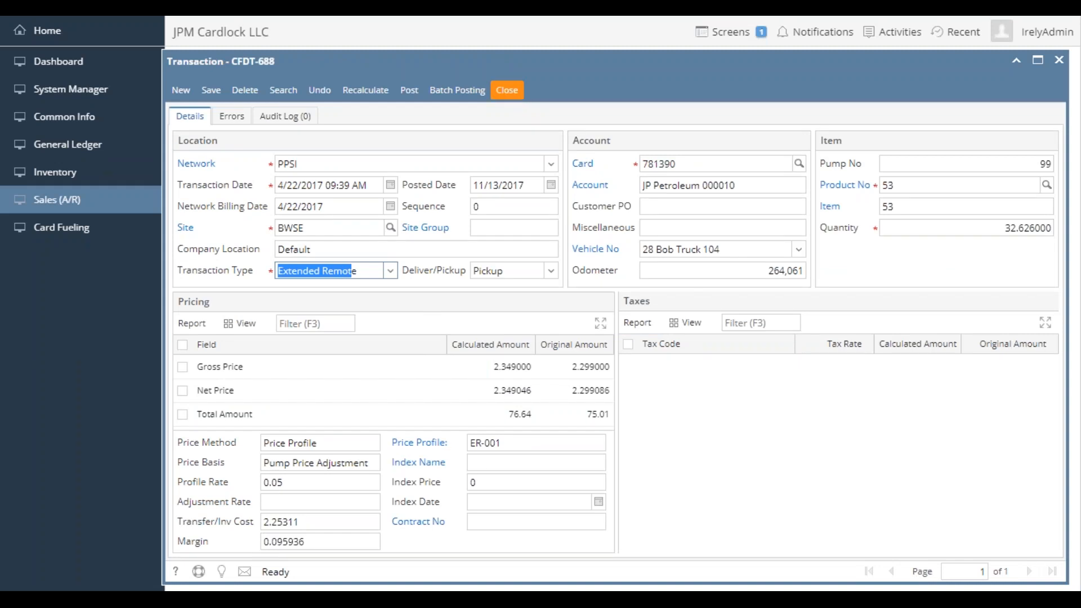
{"action": "left_click", "coordinate": [507, 90]}
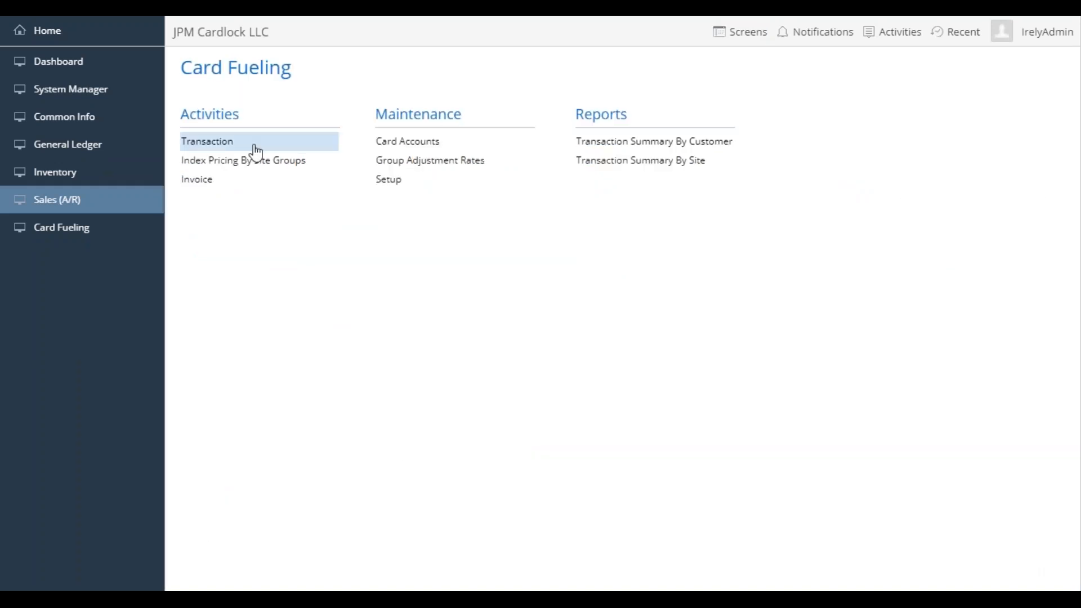
- Select only the transactions whose Transaction Type is Remote in the unposted list, leaving out the Extended Remote ones
{"action": "left_click", "coordinate": [238, 145]}
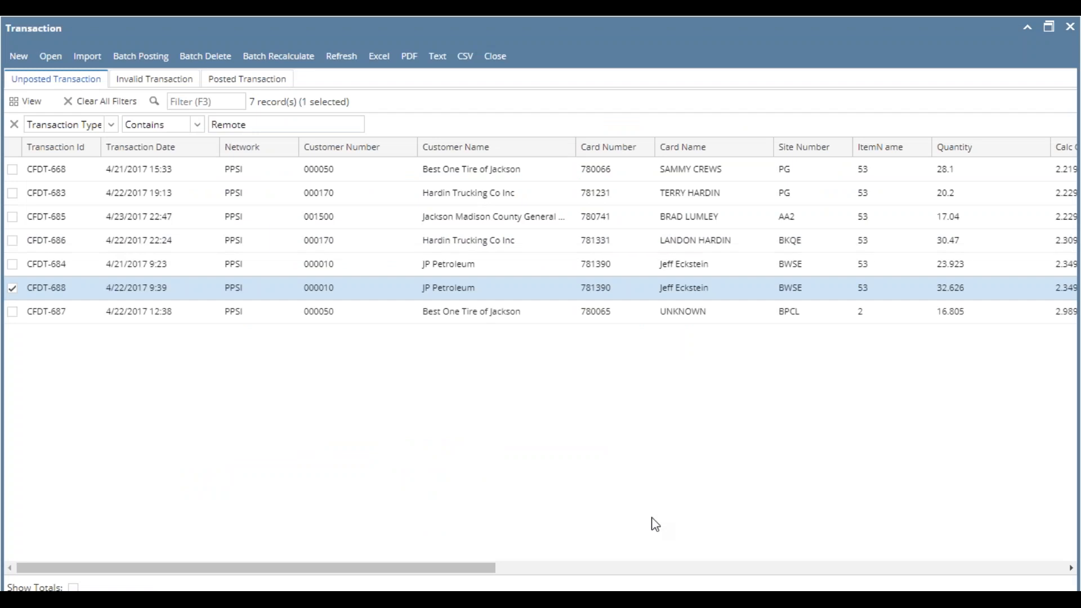
{"action": "left_click", "coordinate": [572, 567]}
{"action": "left_click_drag", "start_coordinate": [607, 573], "coordinate": [645, 572]}
{"action": "left_click_drag", "start_coordinate": [854, 219], "coordinate": [869, 171]}
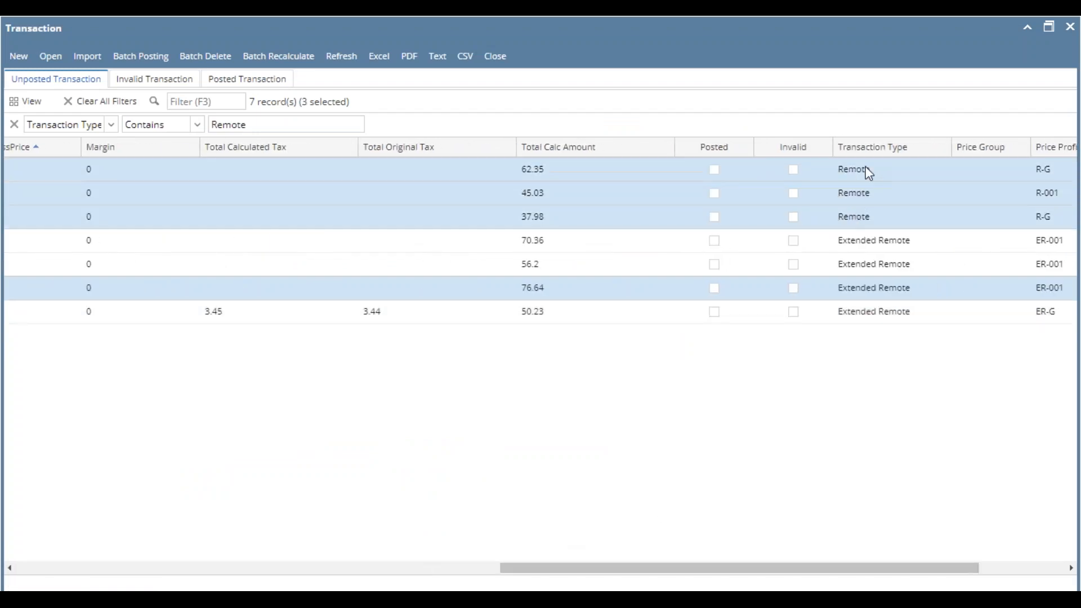
{"action": "left_click", "coordinate": [621, 285], "text": "ctrl"}
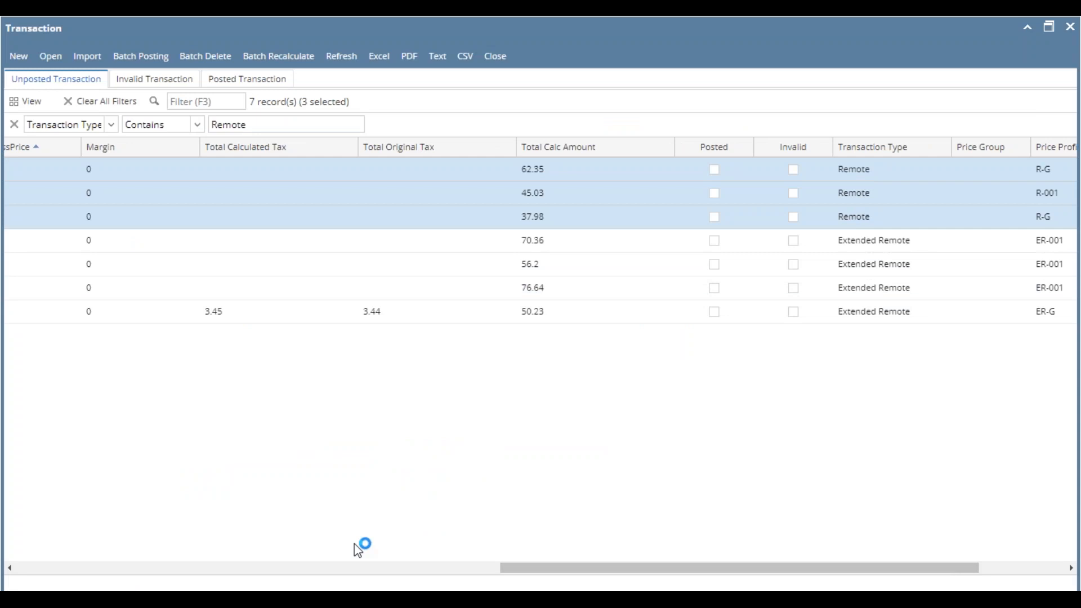
{"action": "left_click", "coordinate": [345, 569]}
{"action": "left_click_drag", "start_coordinate": [331, 570], "coordinate": [179, 558]}
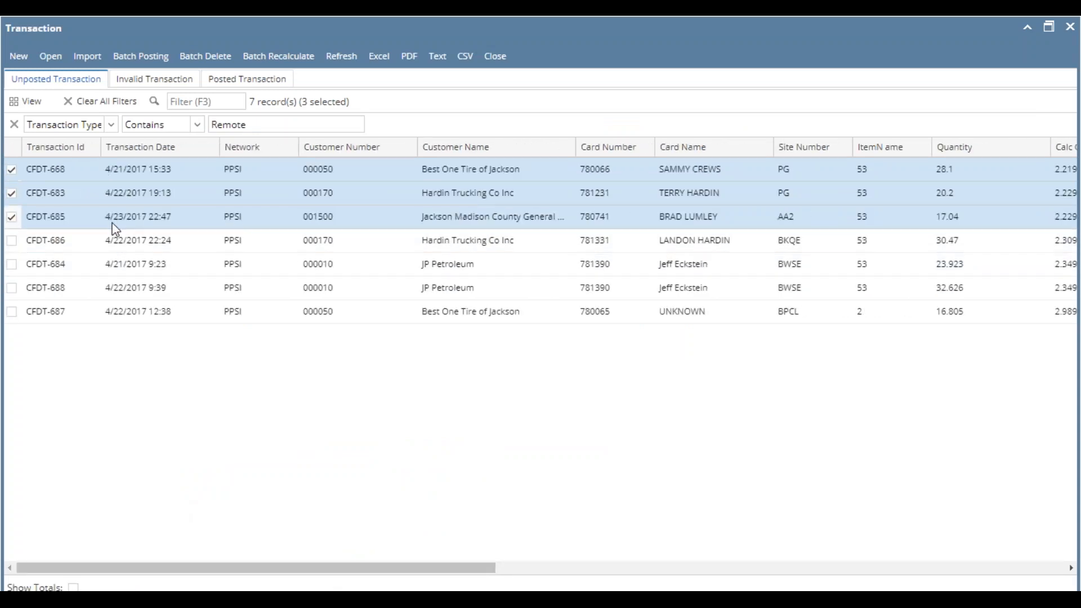
{"action": "left_click", "coordinate": [104, 242], "text": "ctrl"}
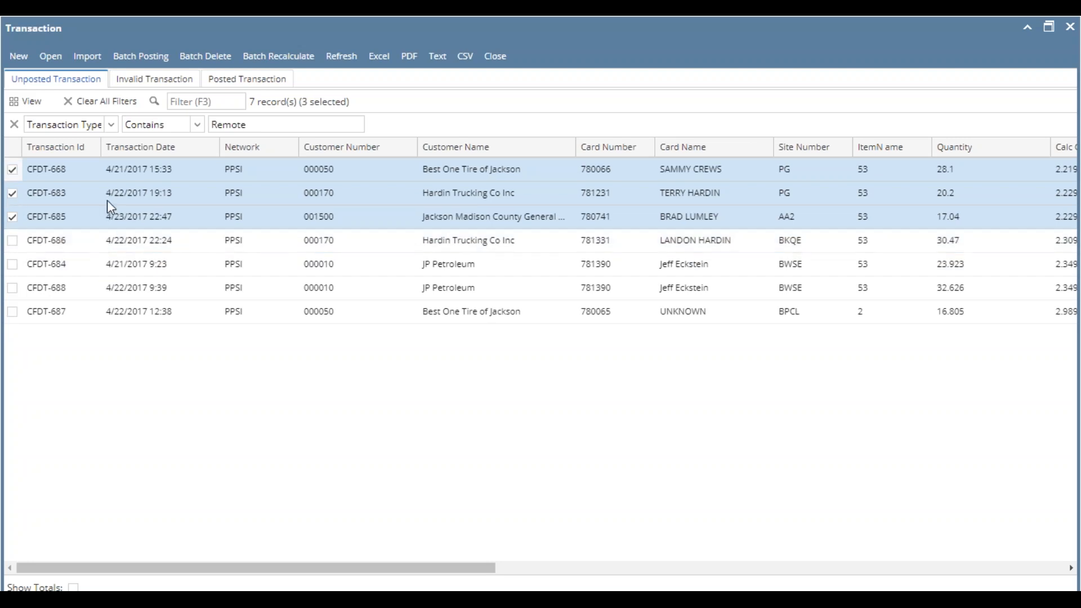
- Open the selected Remote transactions and check the site AA2 record's item, price basis, profile rate and transfer cost before closing
{"action": "left_click", "coordinate": [51, 56]}
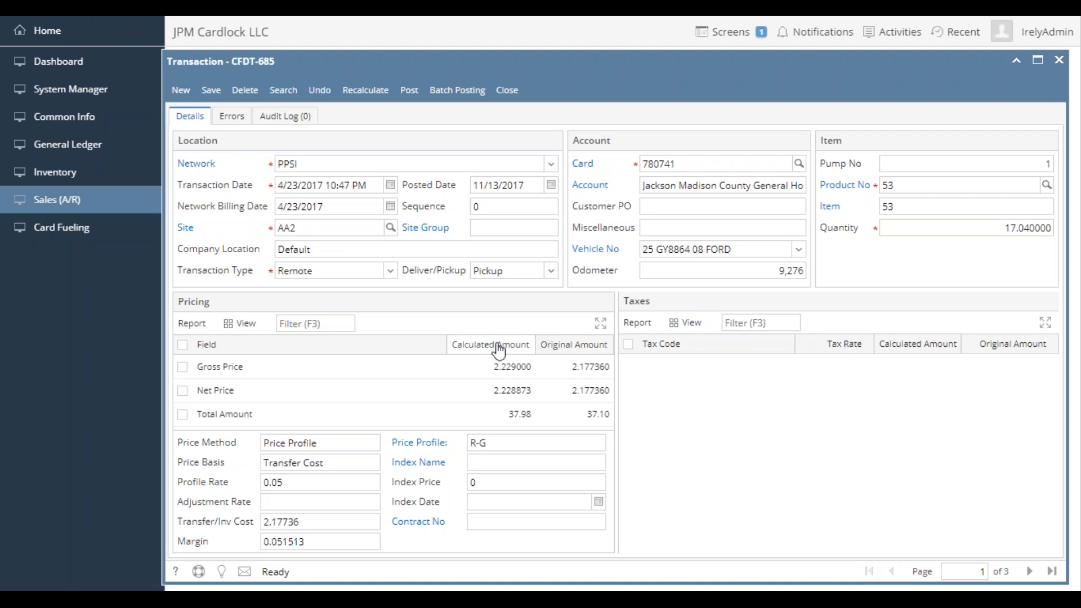
{"action": "left_click_drag", "start_coordinate": [348, 460], "coordinate": [243, 491]}
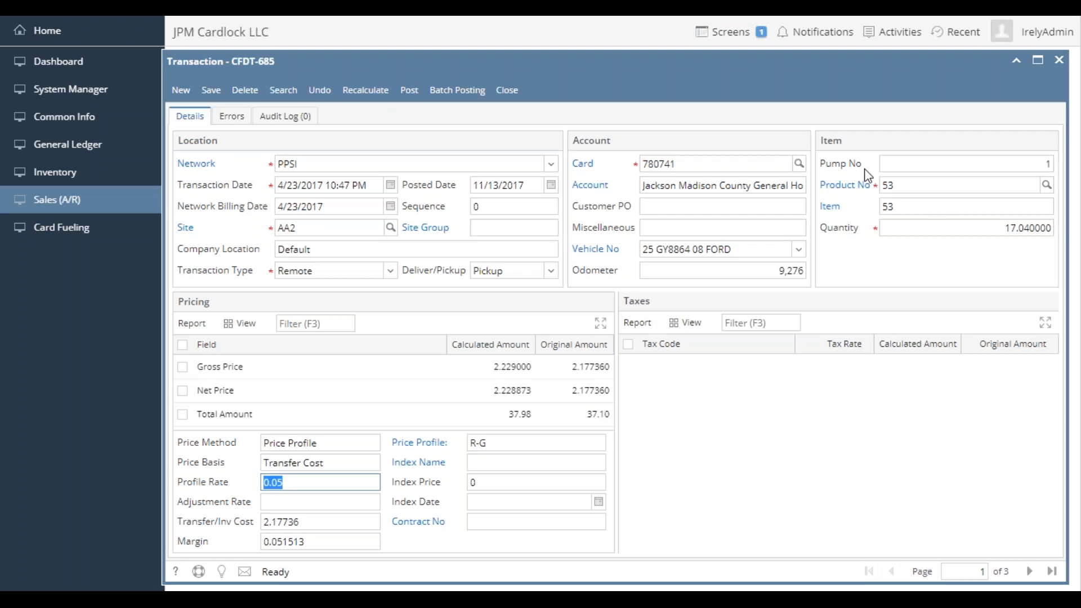
{"action": "left_click", "coordinate": [937, 205]}
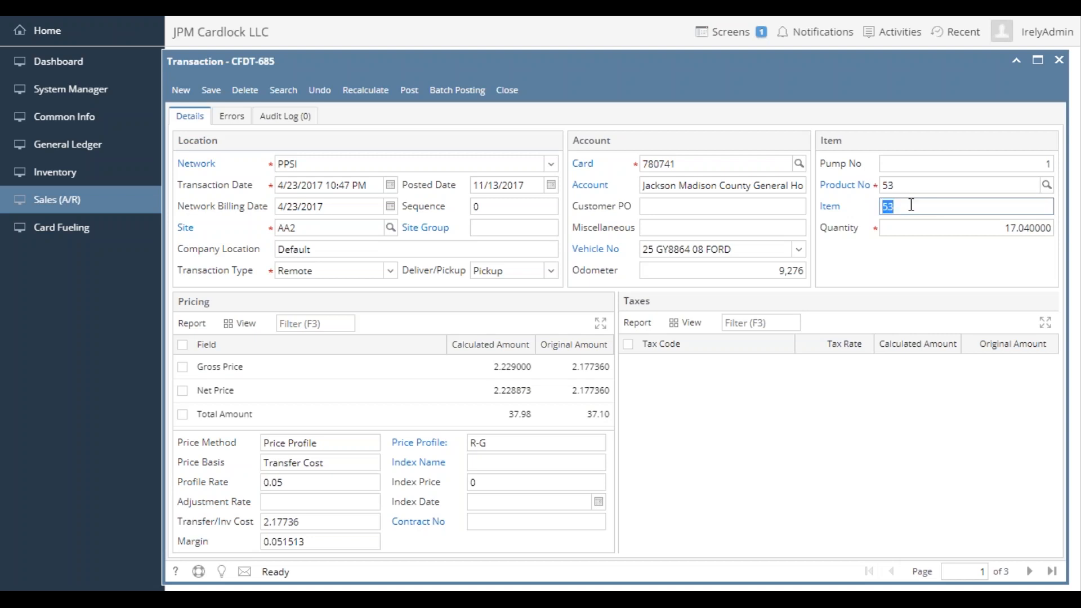
{"action": "left_click", "coordinate": [935, 207]}
{"action": "left_click", "coordinate": [335, 482]}
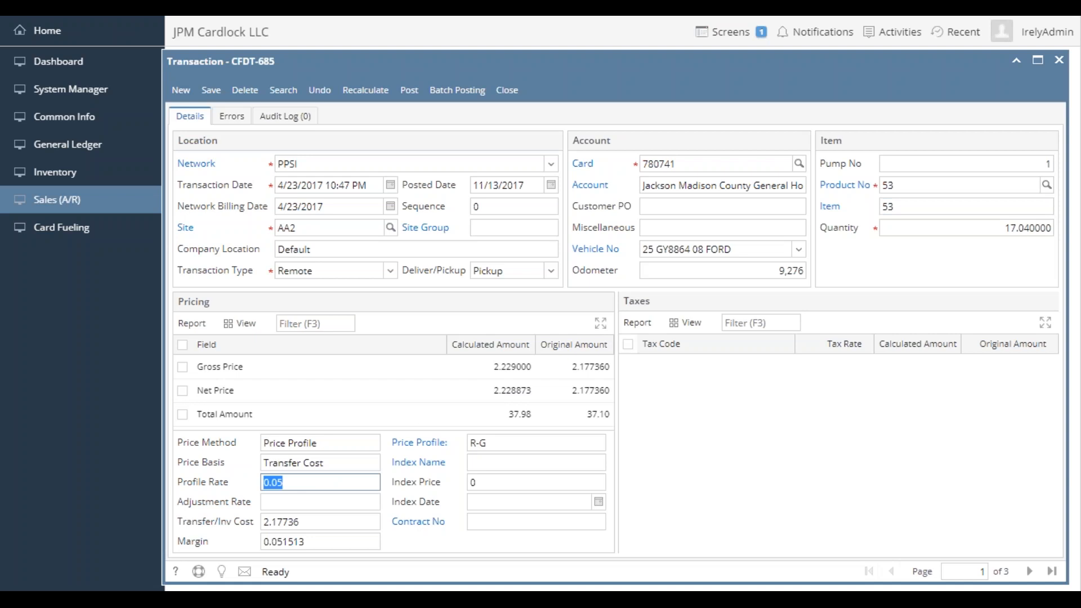
{"action": "left_click", "coordinate": [321, 524]}
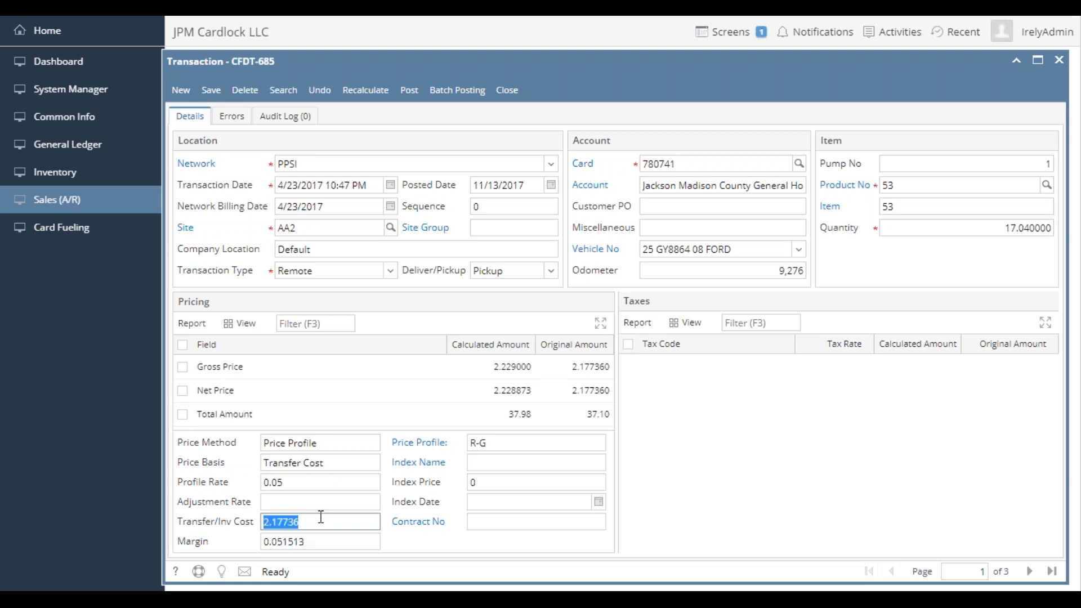
{"action": "left_click", "coordinate": [309, 480]}
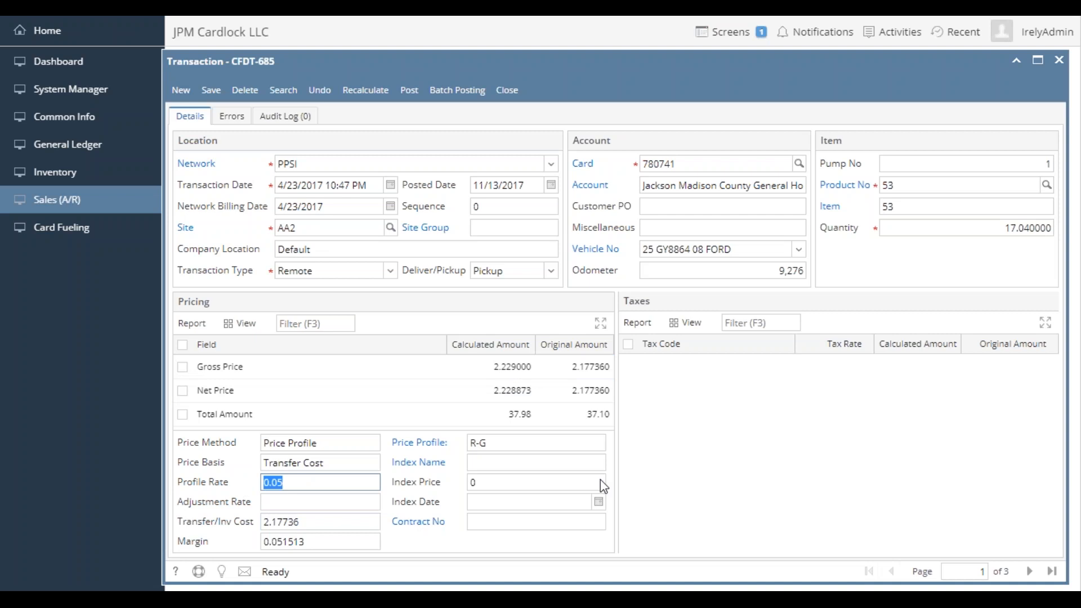
{"action": "left_click", "coordinate": [507, 90]}
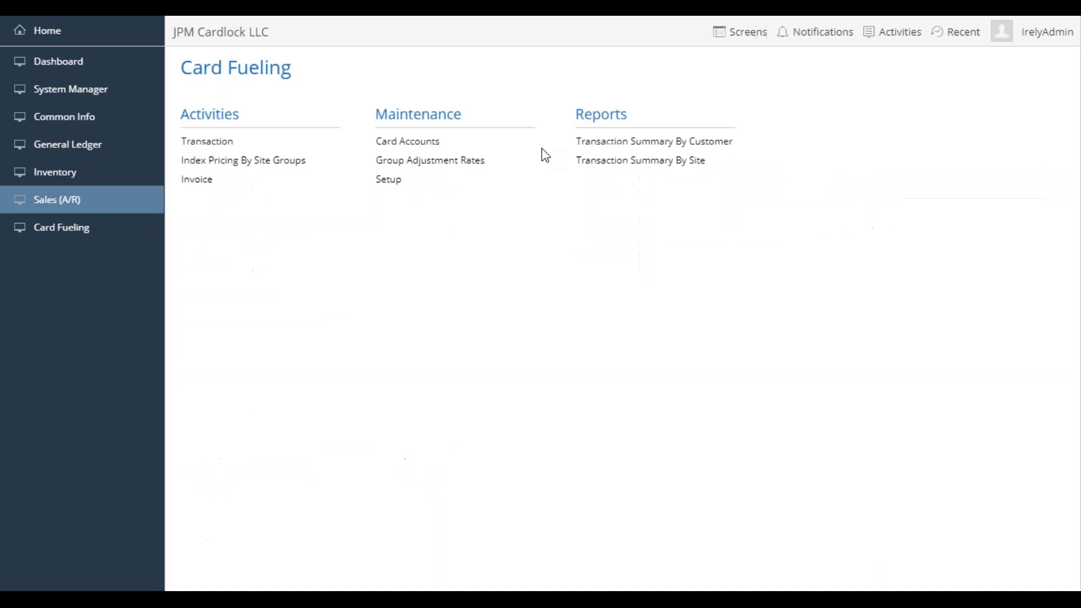
- Reopen the transaction list and batch delete all unposted transactions without restricting the transaction ID or date range
{"action": "left_click", "coordinate": [215, 148]}
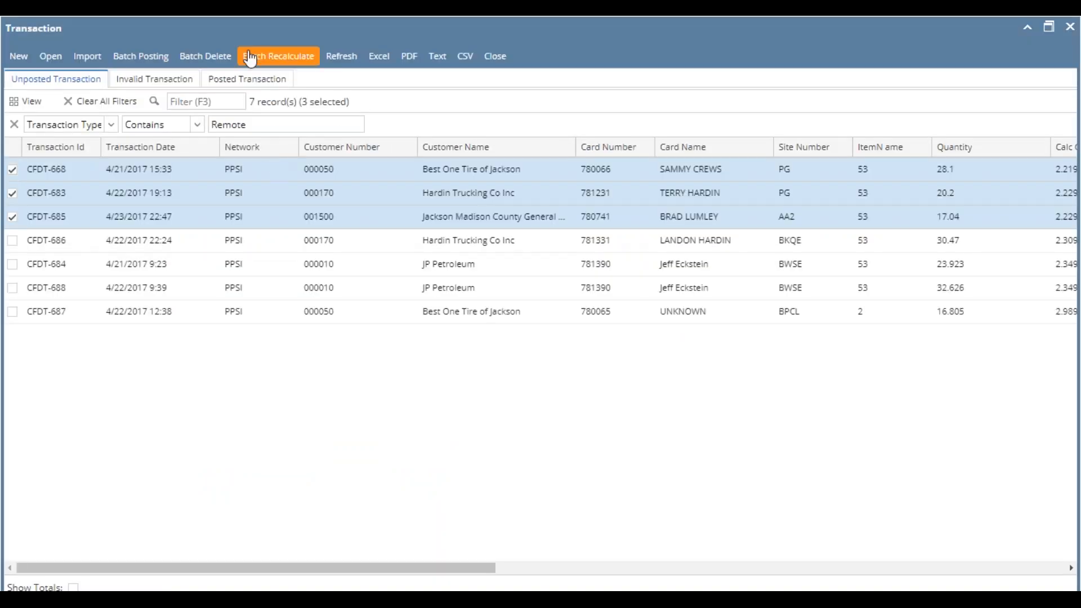
{"action": "left_click", "coordinate": [219, 57]}
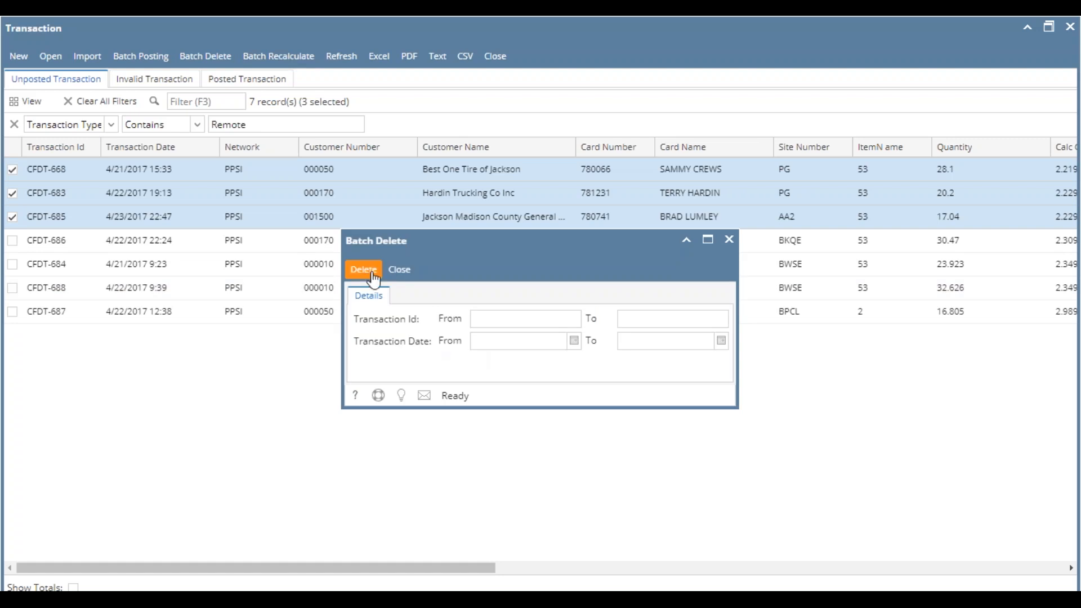
{"action": "left_click", "coordinate": [363, 269]}
{"action": "left_click", "coordinate": [539, 392]}
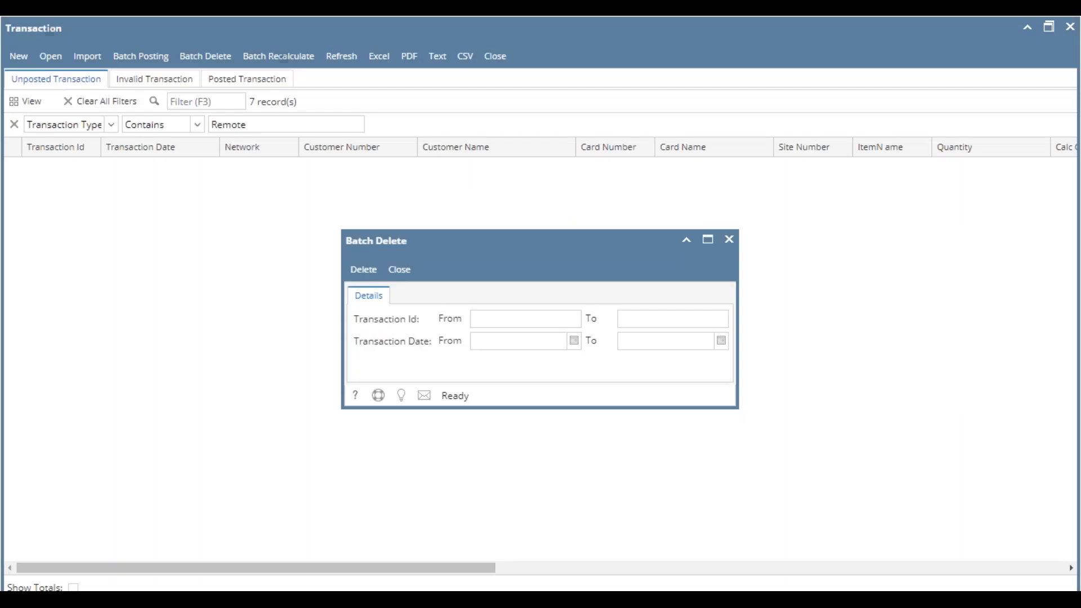
{"action": "left_click", "coordinate": [394, 271]}
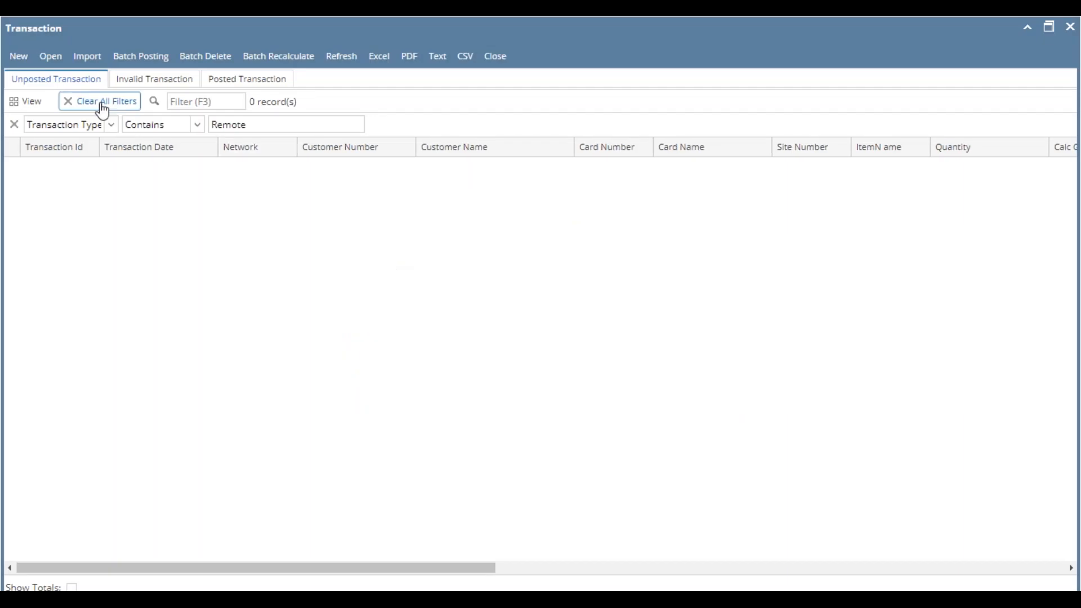
- Import the file LOCBILL.B01 for network PPSI with posted date 11/13/2017, and refresh the unposted transaction list
{"action": "left_click", "coordinate": [97, 57]}
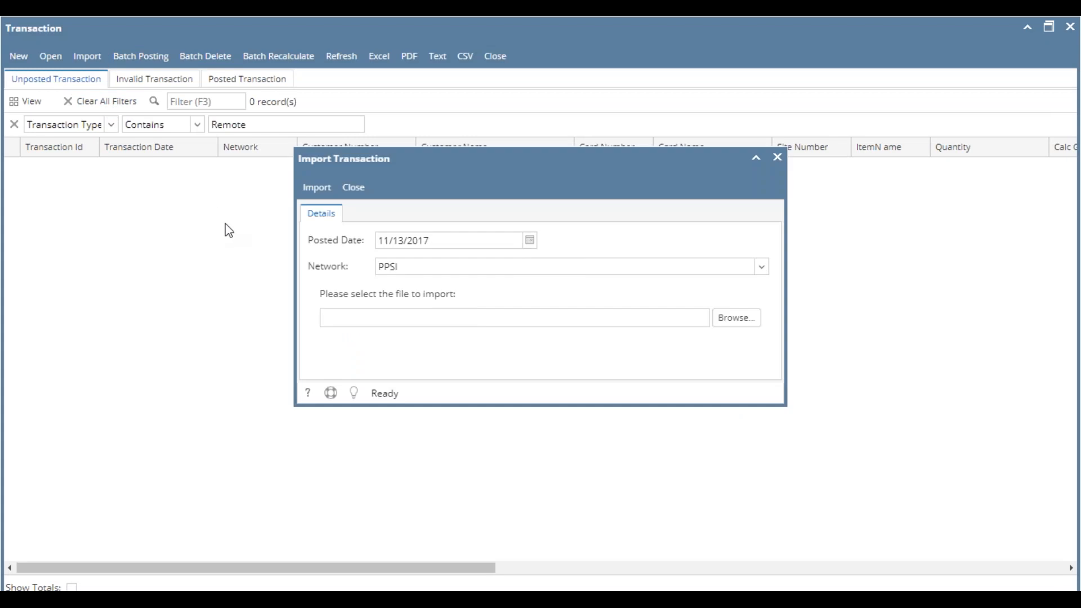
{"action": "left_click", "coordinate": [738, 319]}
{"action": "double_click", "coordinate": [186, 125]}
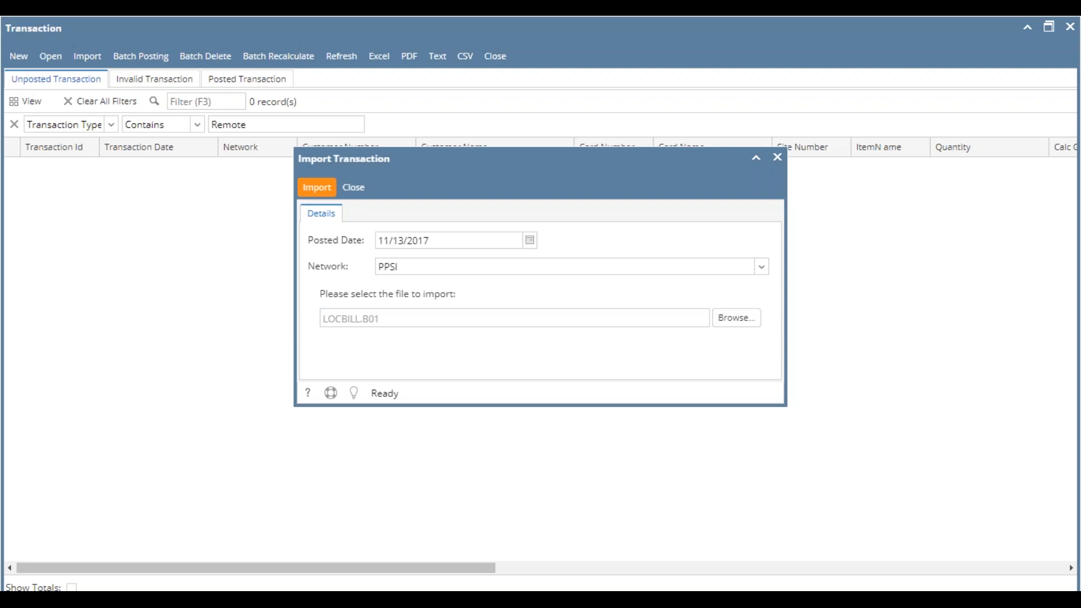
{"action": "left_click", "coordinate": [317, 187]}
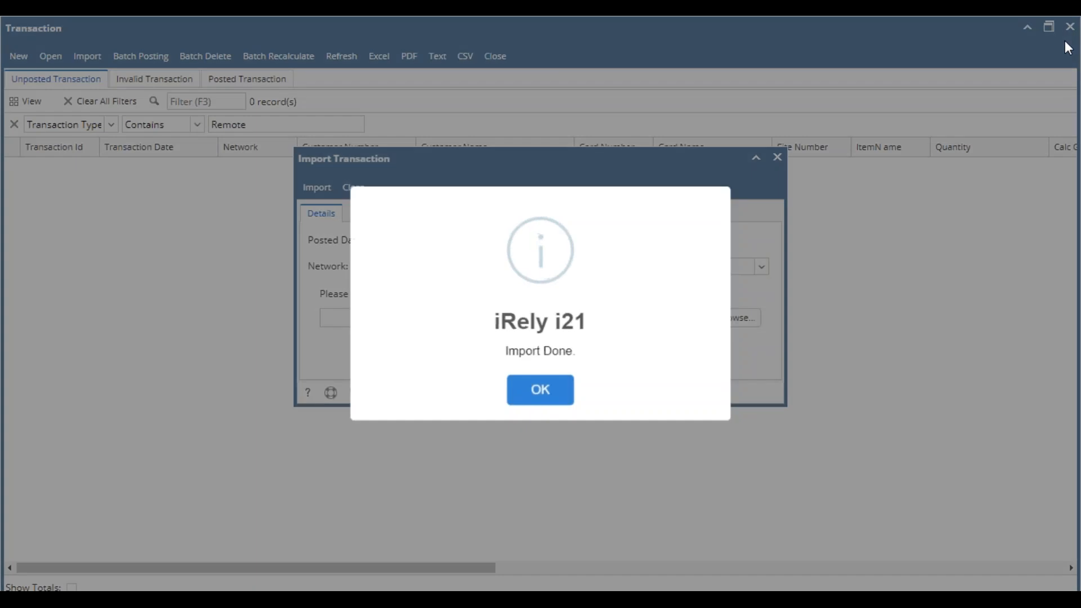
{"action": "left_click", "coordinate": [569, 394]}
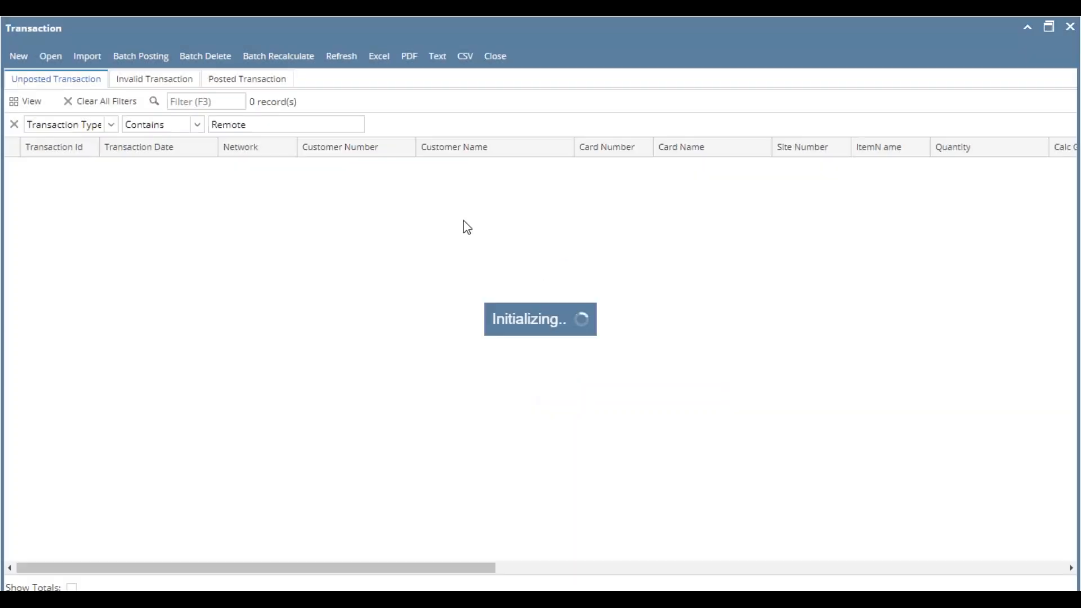
{"action": "left_click", "coordinate": [387, 123]}
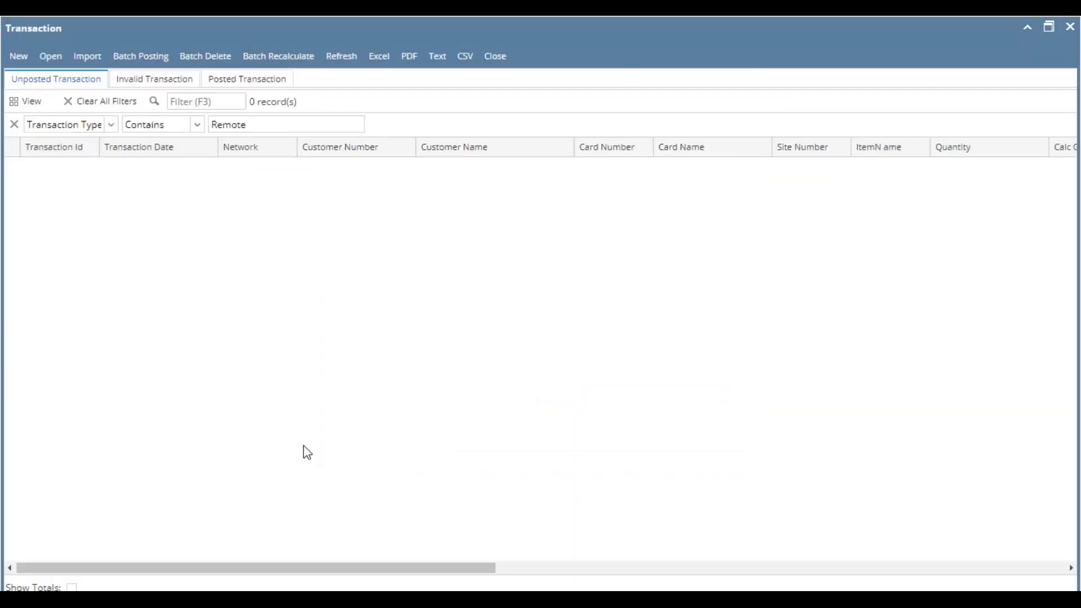
{"action": "left_click", "coordinate": [341, 56]}
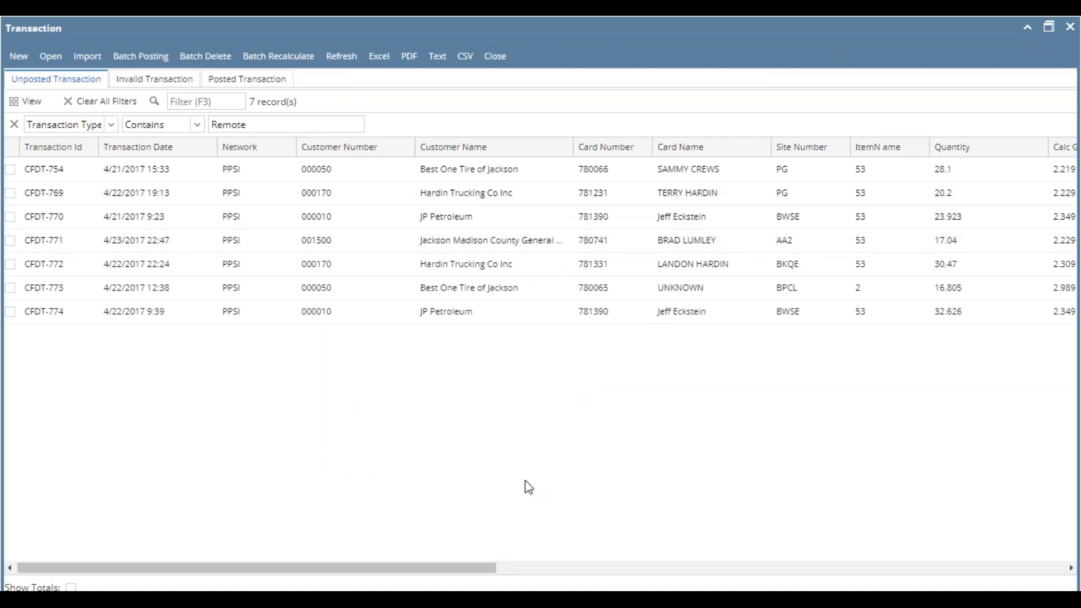
- Open both Remote transactions at site PG and check each one's price profile, profile rate and transfer cost before returning to the list
{"action": "double_click", "coordinate": [624, 197]}
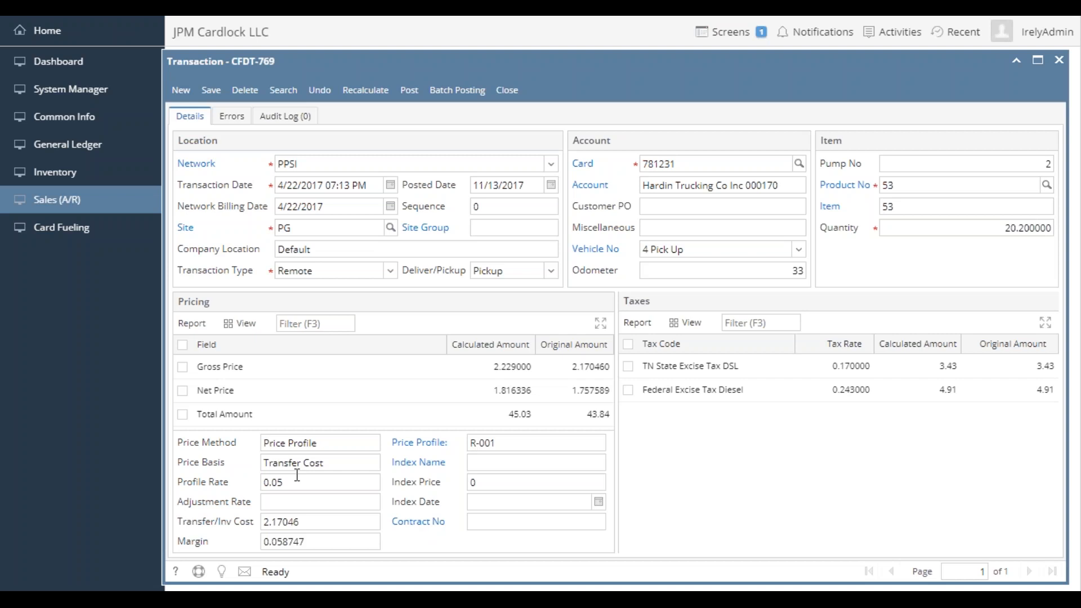
{"action": "left_click", "coordinate": [284, 91]}
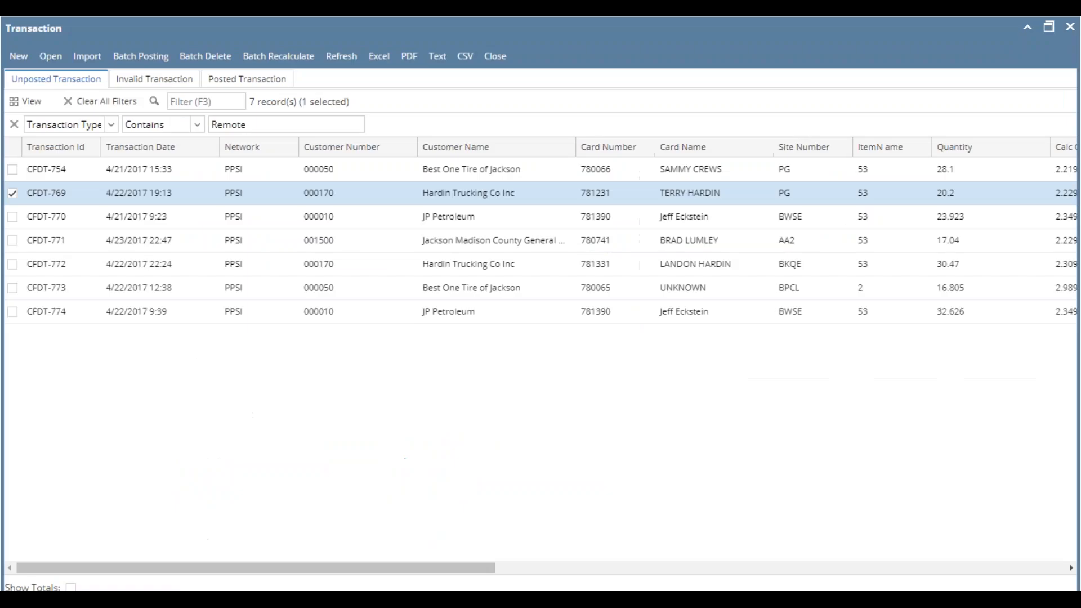
{"action": "double_click", "coordinate": [335, 168]}
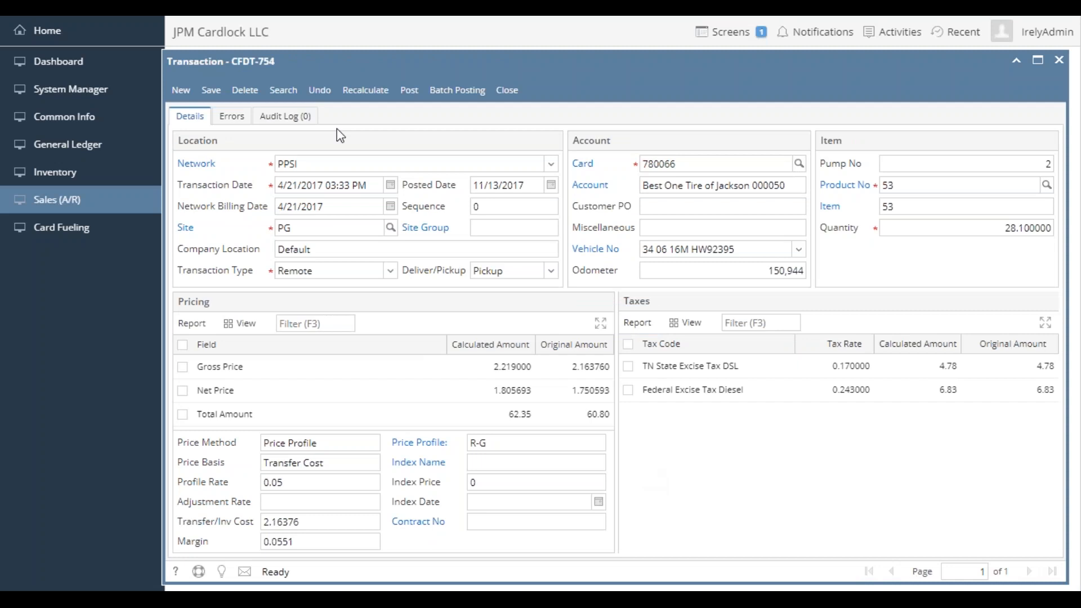
{"action": "left_click", "coordinate": [283, 92]}
- Find the Remote transaction at site AA2 by its Transaction Type, check its pricing and taxes, and return to the list
{"action": "left_click", "coordinate": [546, 568]}
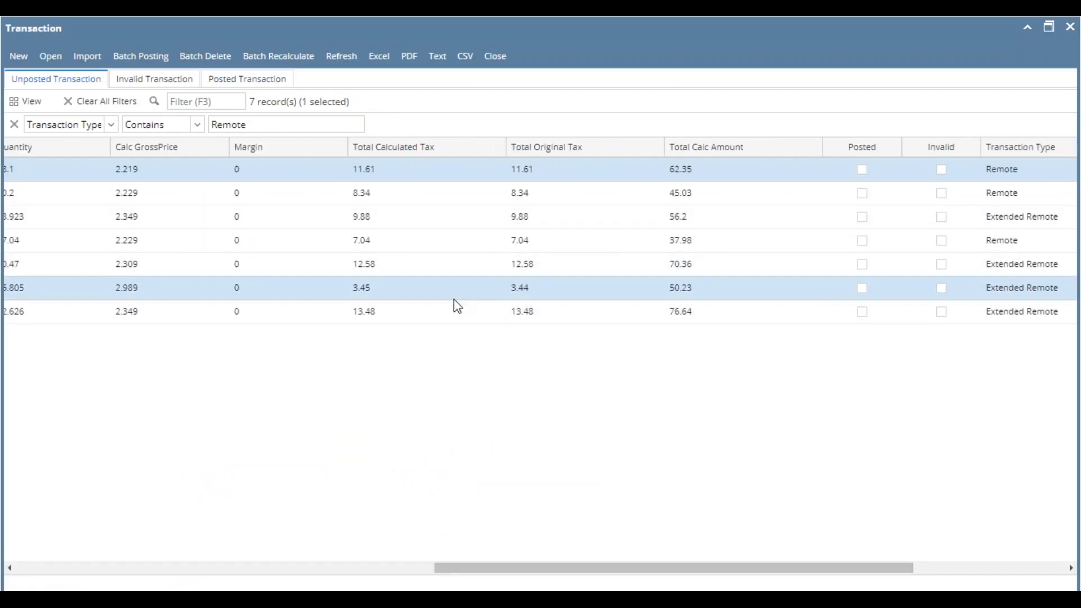
{"action": "double_click", "coordinate": [450, 256]}
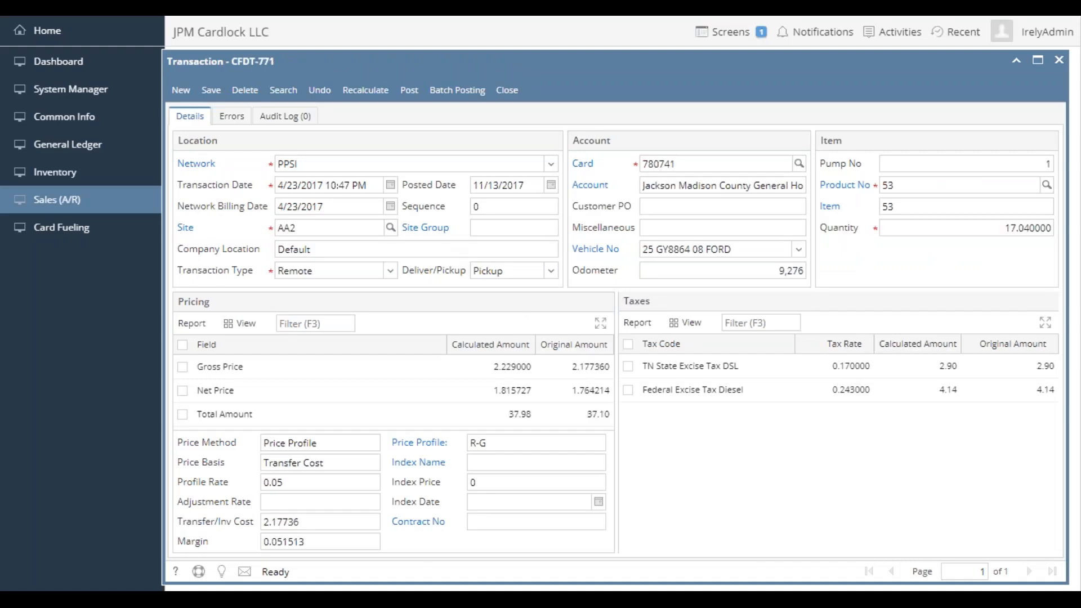
{"action": "left_click", "coordinate": [283, 90]}
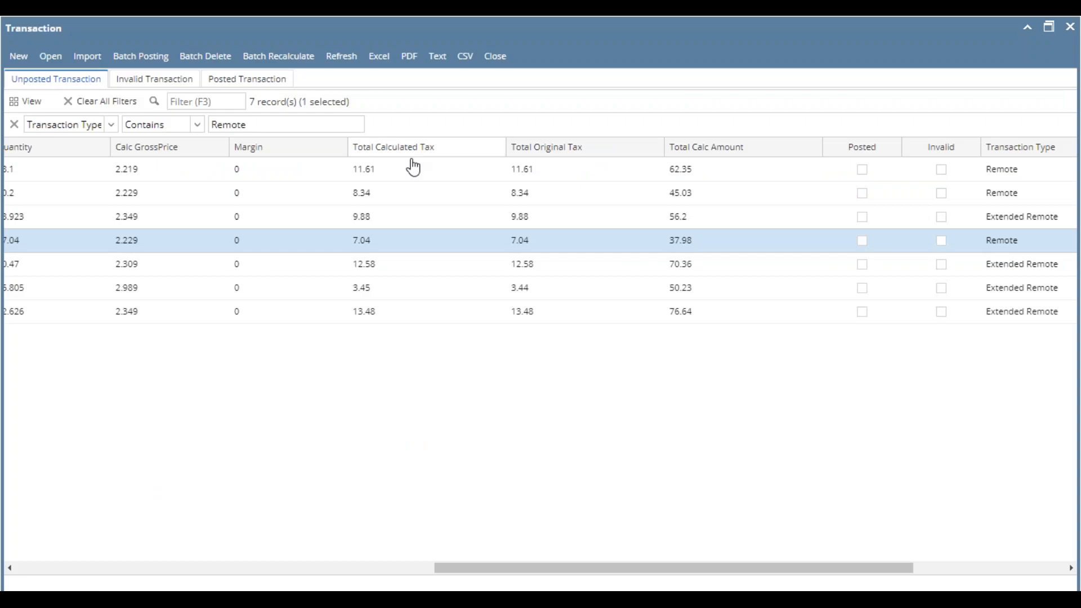
- Clear all filters from the unposted list, sort it ascending by Total Calculated Tax, and compare the calculated and original taxes
{"action": "left_click", "coordinate": [291, 569]}
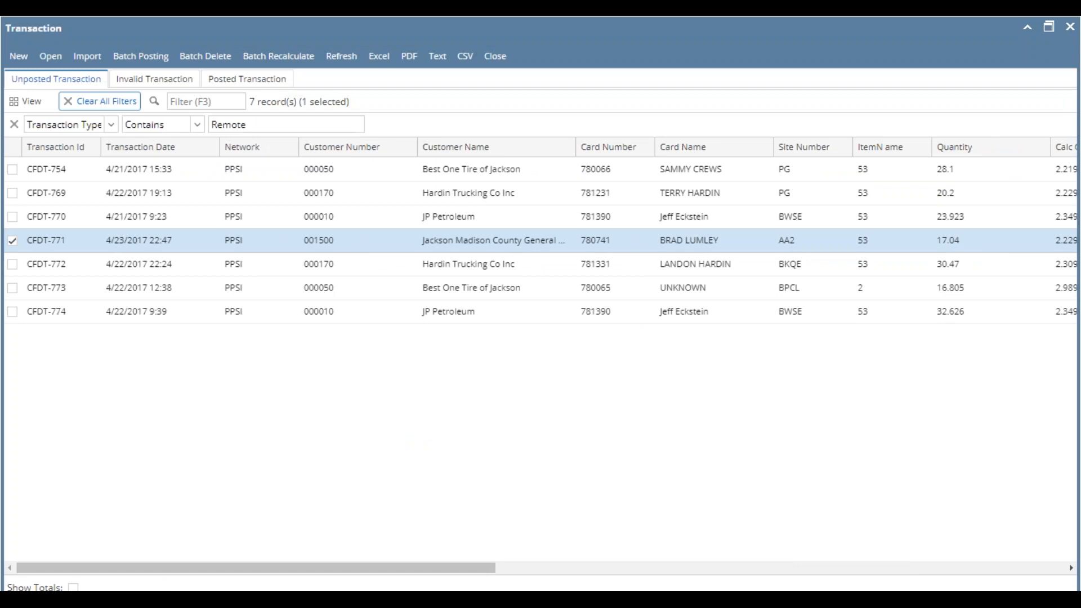
{"action": "left_click", "coordinate": [100, 101]}
{"action": "left_click_drag", "start_coordinate": [468, 569], "coordinate": [755, 573]}
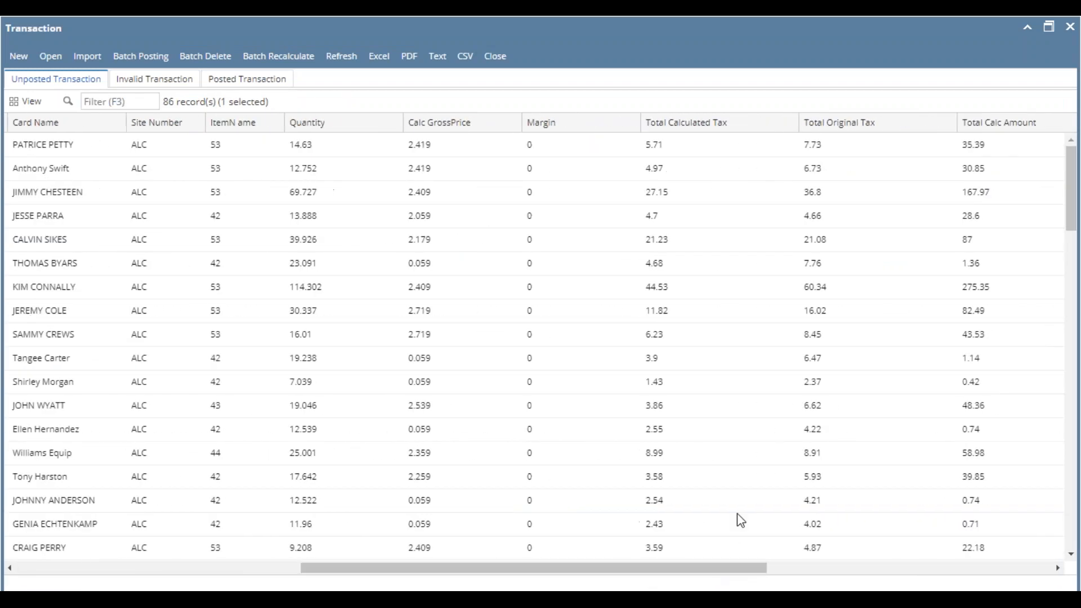
{"action": "right_click", "coordinate": [728, 123]}
{"action": "left_click", "coordinate": [725, 138]}
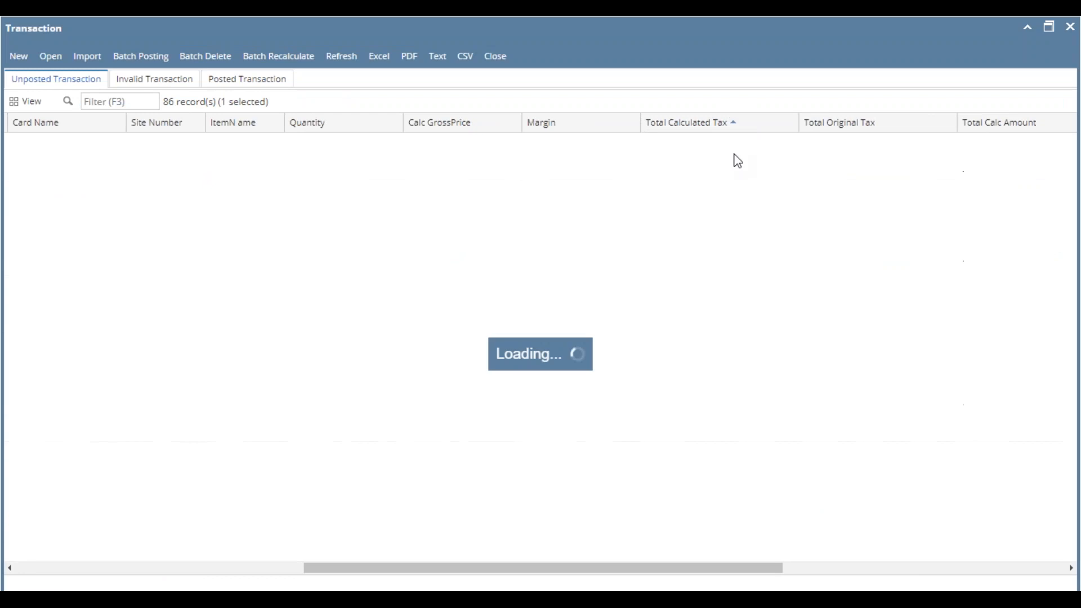
{"action": "left_click", "coordinate": [711, 145]}
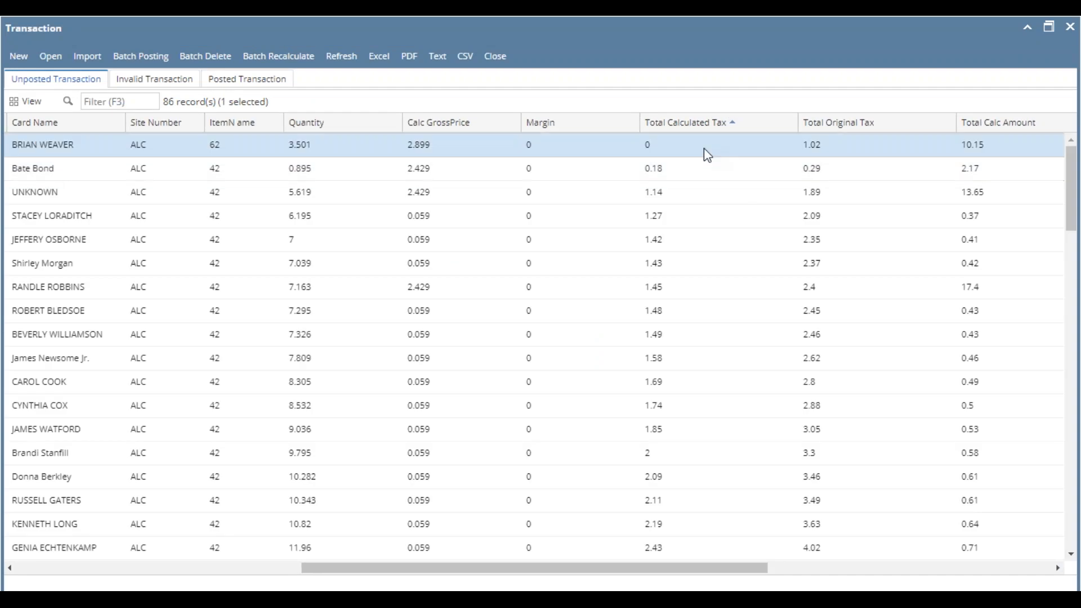
{"action": "left_click", "coordinate": [752, 345], "text": "ctrl"}
{"action": "scroll", "coordinate": [751, 345], "scroll_direction": "down", "scroll_amount": 20}
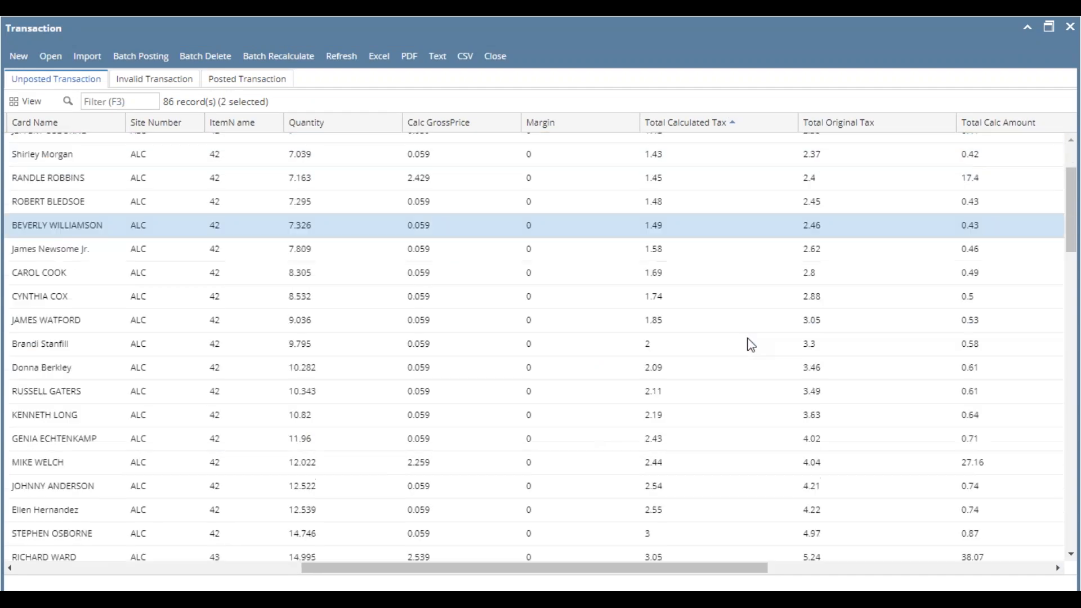
{"action": "scroll", "coordinate": [752, 345], "scroll_direction": "up", "scroll_amount": 20}
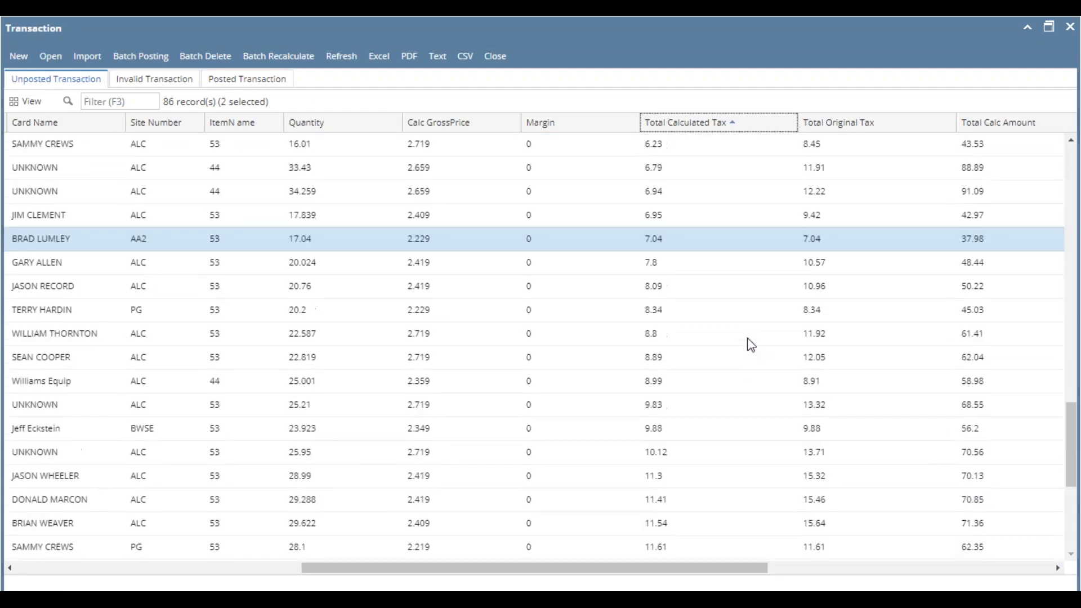
{"action": "left_click", "coordinate": [263, 568]}
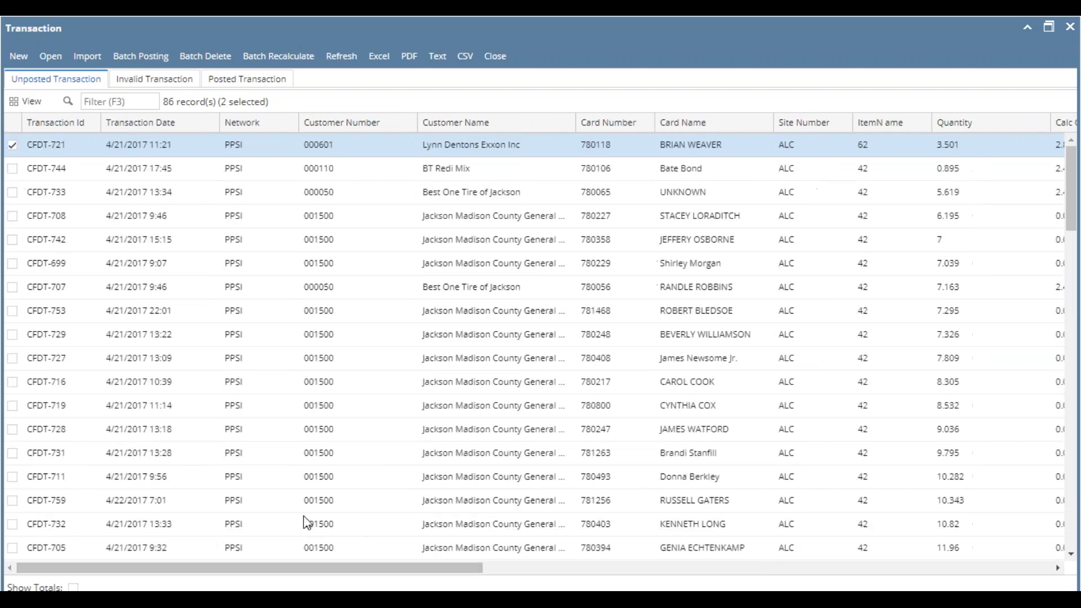
{"action": "double_click", "coordinate": [355, 148]}
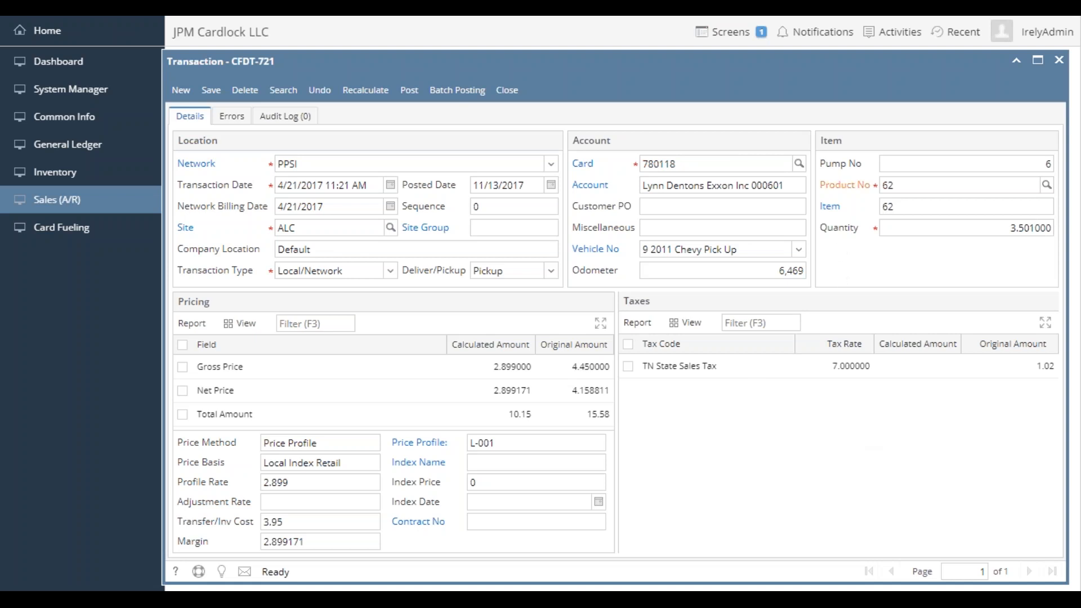
{"action": "left_click", "coordinate": [845, 185]}
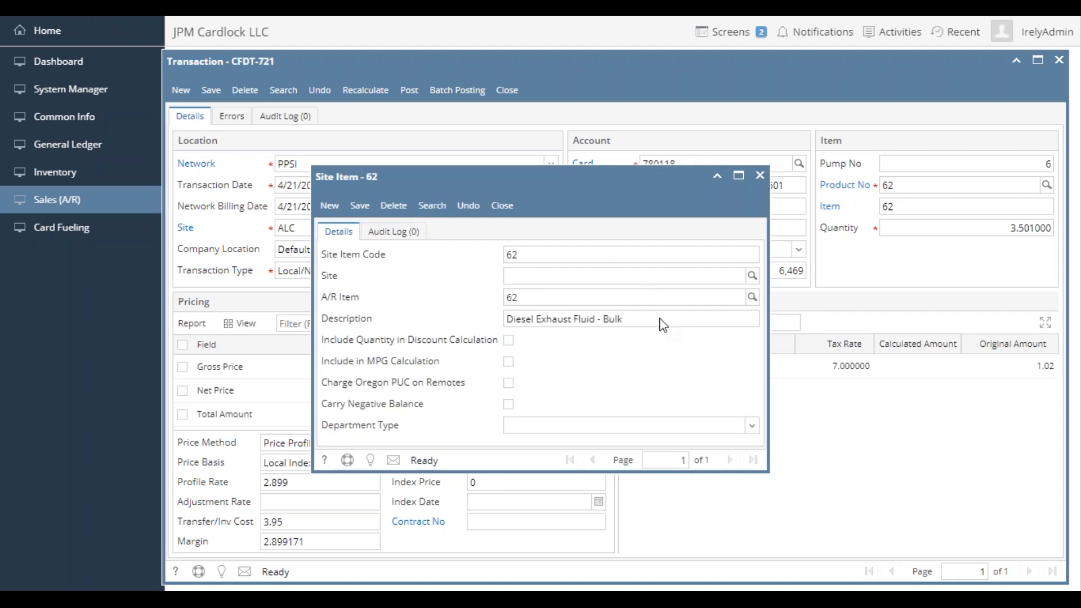
{"action": "left_click_drag", "start_coordinate": [623, 319], "coordinate": [531, 319]}
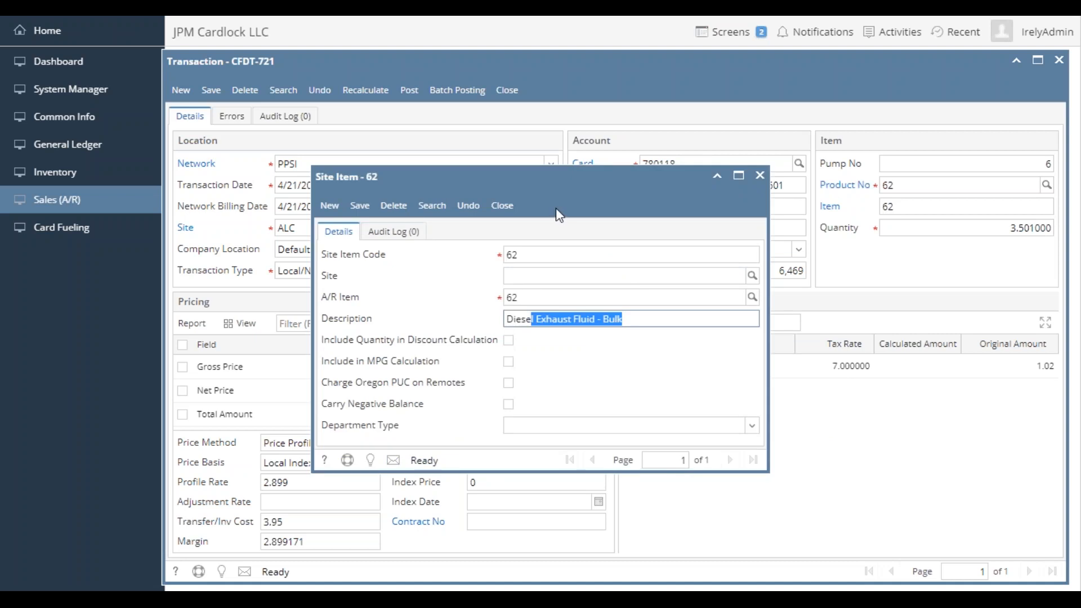
{"action": "left_click", "coordinate": [510, 209]}
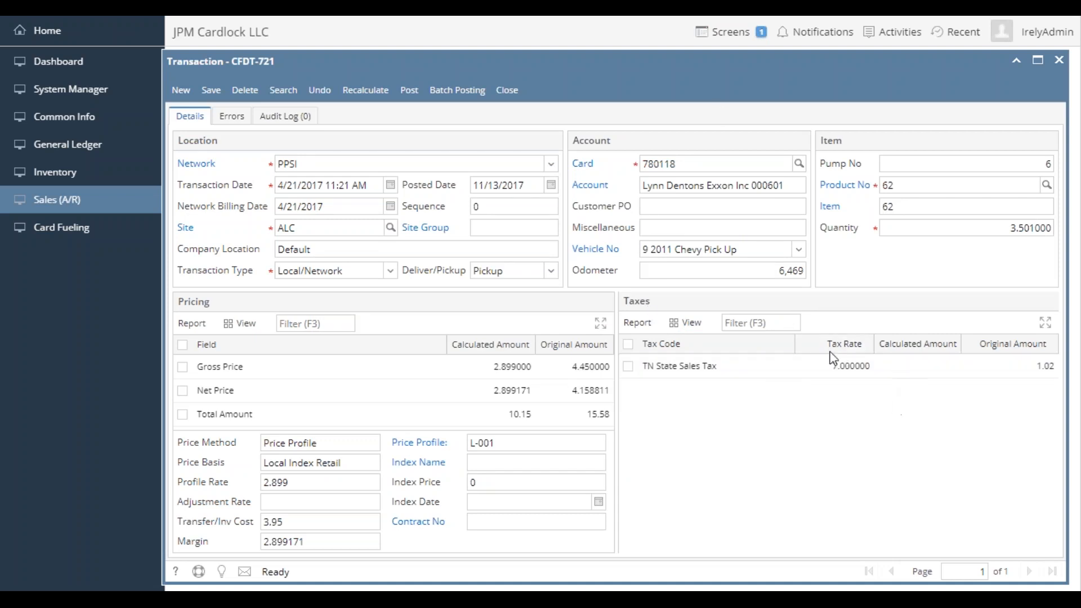
{"action": "left_click", "coordinate": [811, 361]}
{"action": "left_click", "coordinate": [514, 94]}
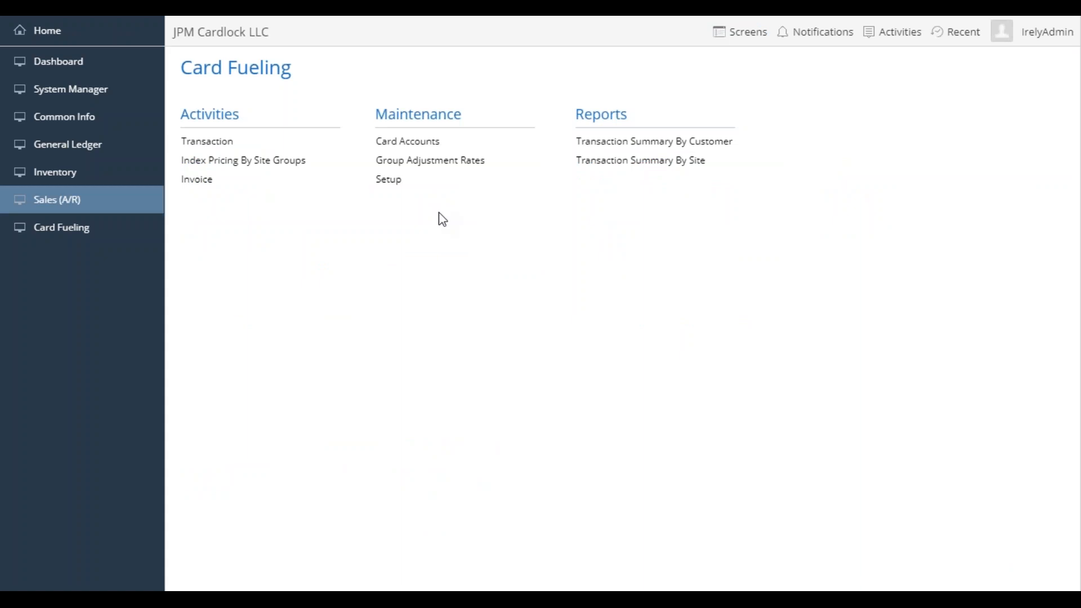
- Reopen the transaction list and sort the unposted transactions by item name in ascending order
{"action": "left_click", "coordinate": [217, 144]}
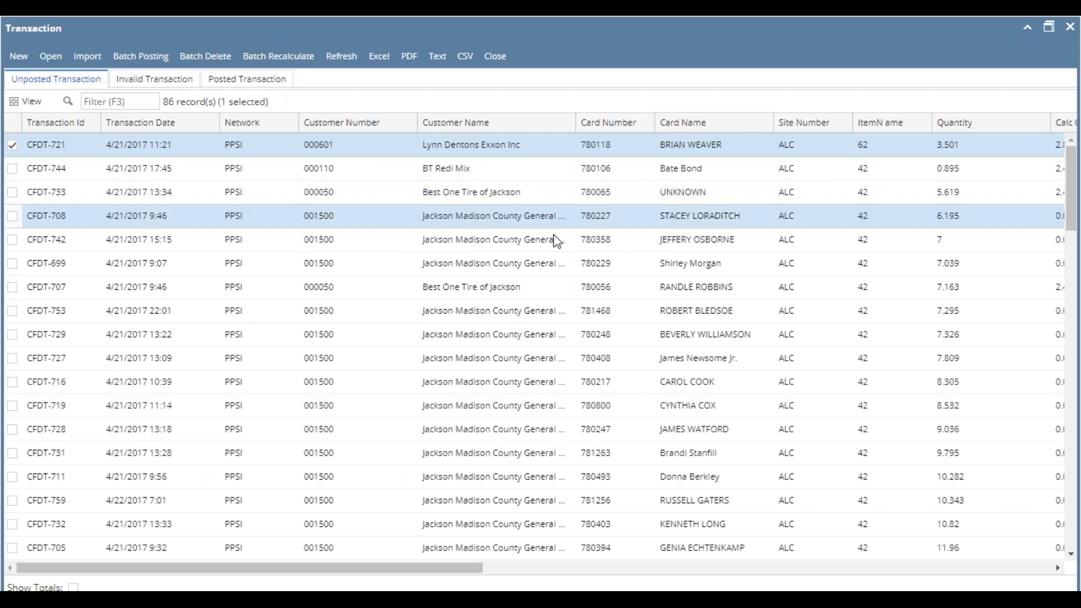
{"action": "left_click", "coordinate": [927, 122]}
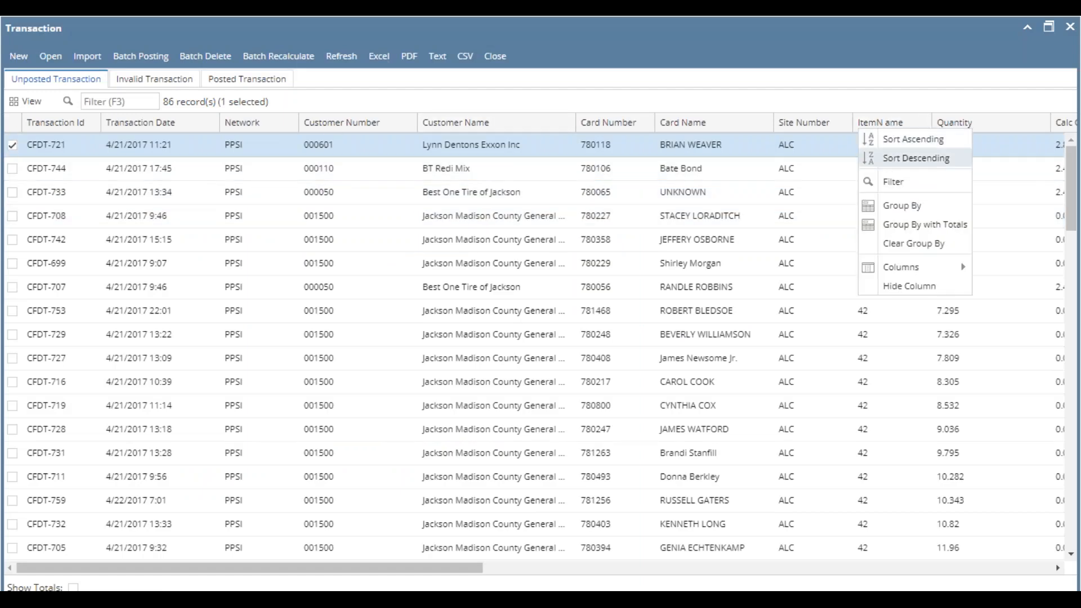
{"action": "left_click", "coordinate": [907, 141]}
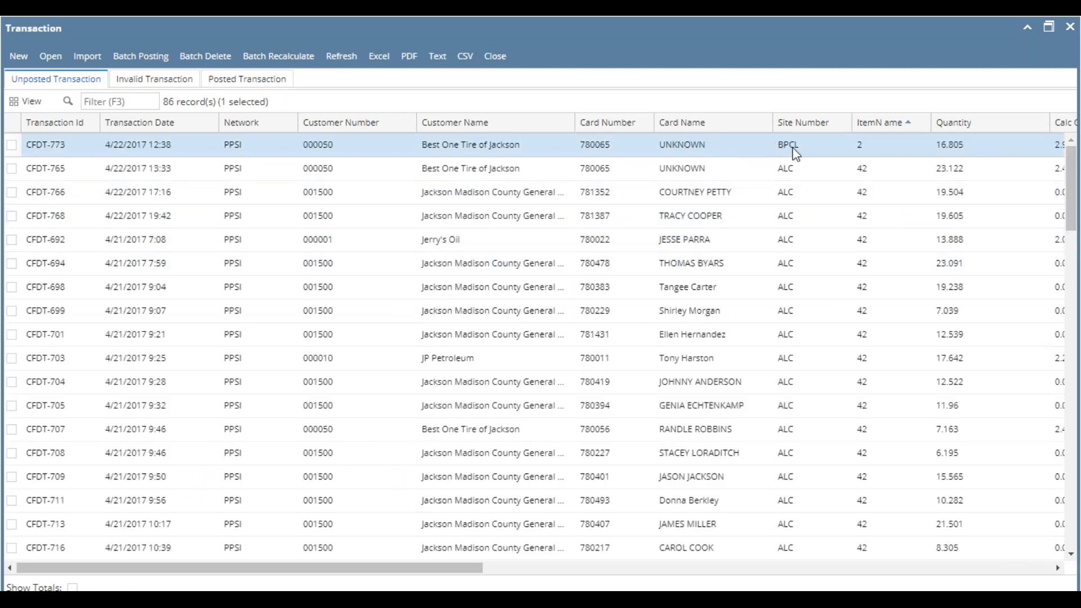
- Open the site BPCL transaction for item 2 and check the site item's description, closing the item record without changes
{"action": "left_click", "coordinate": [857, 151]}
{"action": "double_click", "coordinate": [852, 150]}
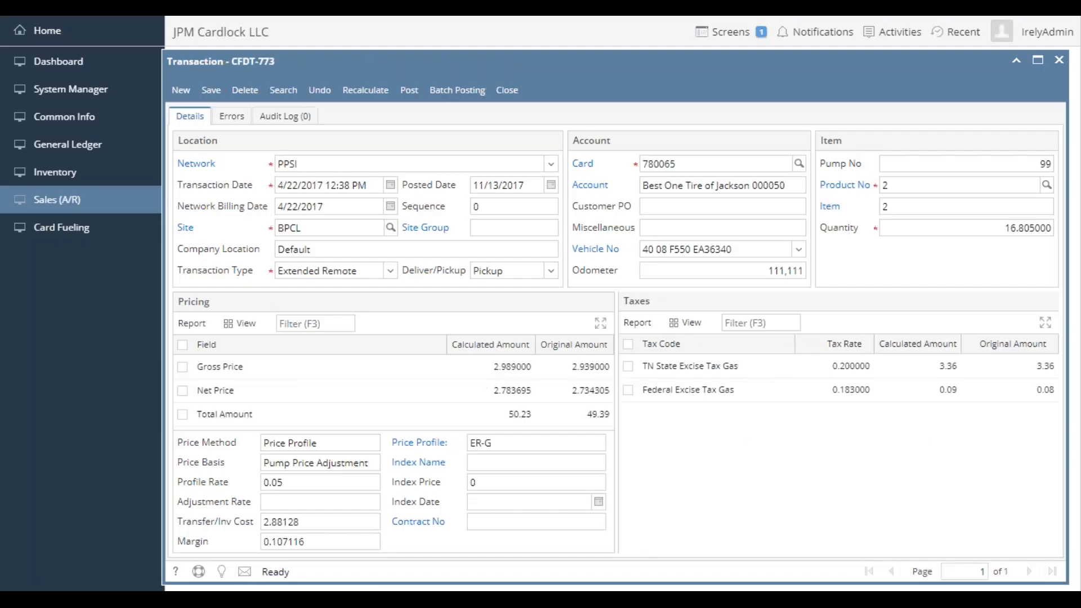
{"action": "left_click", "coordinate": [844, 185]}
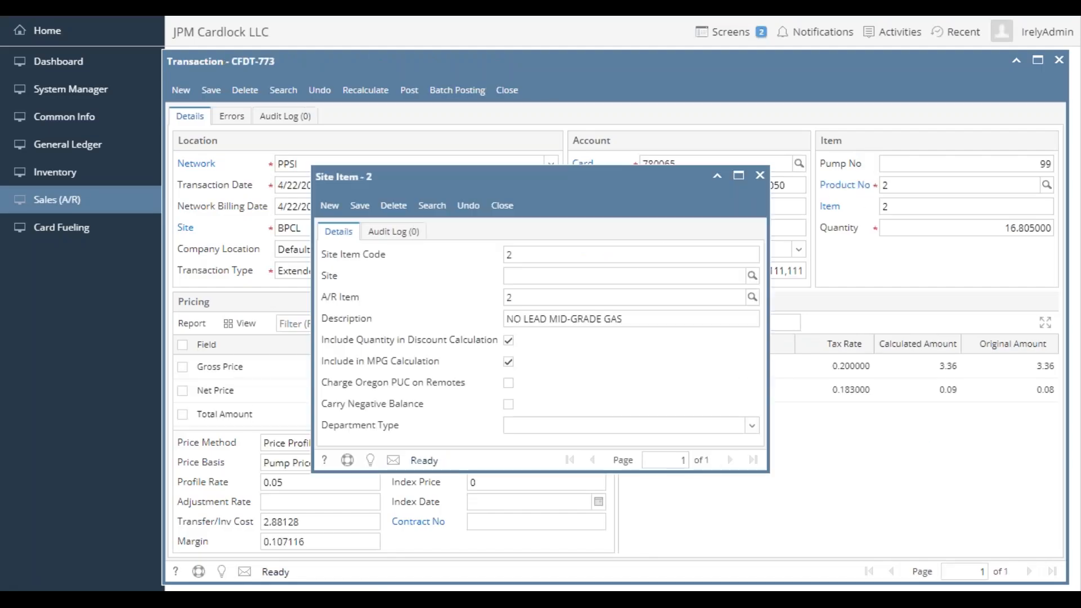
{"action": "left_click_drag", "start_coordinate": [632, 319], "coordinate": [522, 319]}
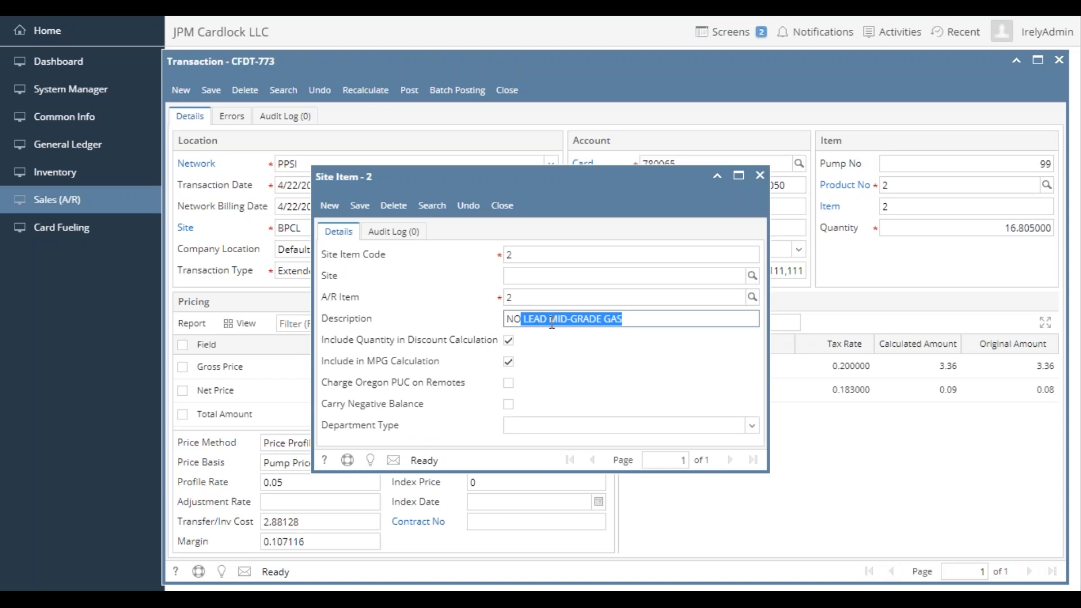
{"action": "left_click", "coordinate": [502, 205]}
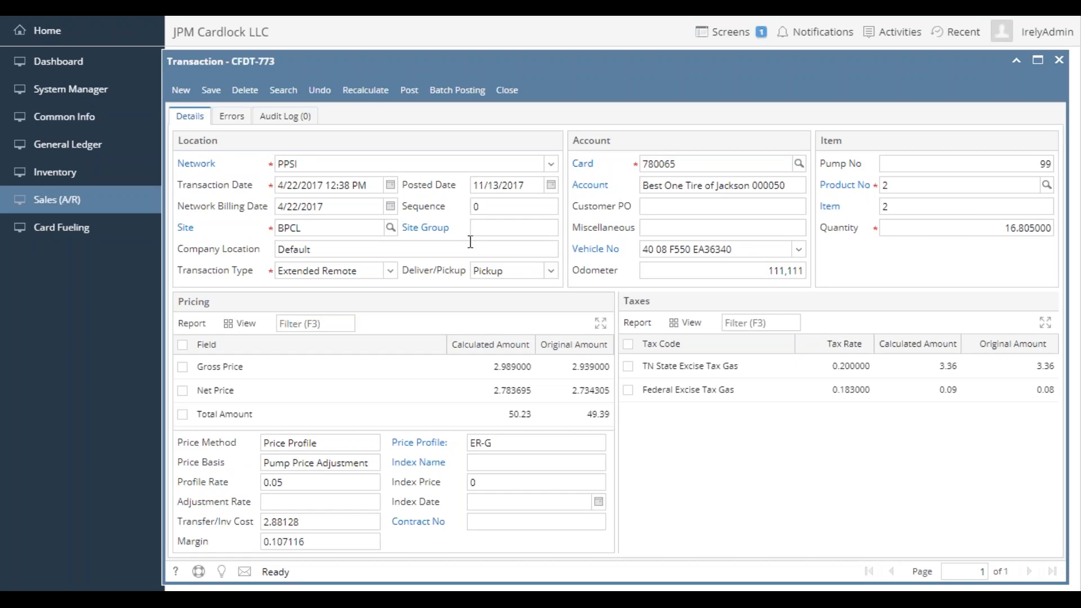
- Return to the transaction list, add the first item 43 and first item 44 unposted transactions to the selection, and open the selected transactions together
{"action": "left_click", "coordinate": [290, 91]}
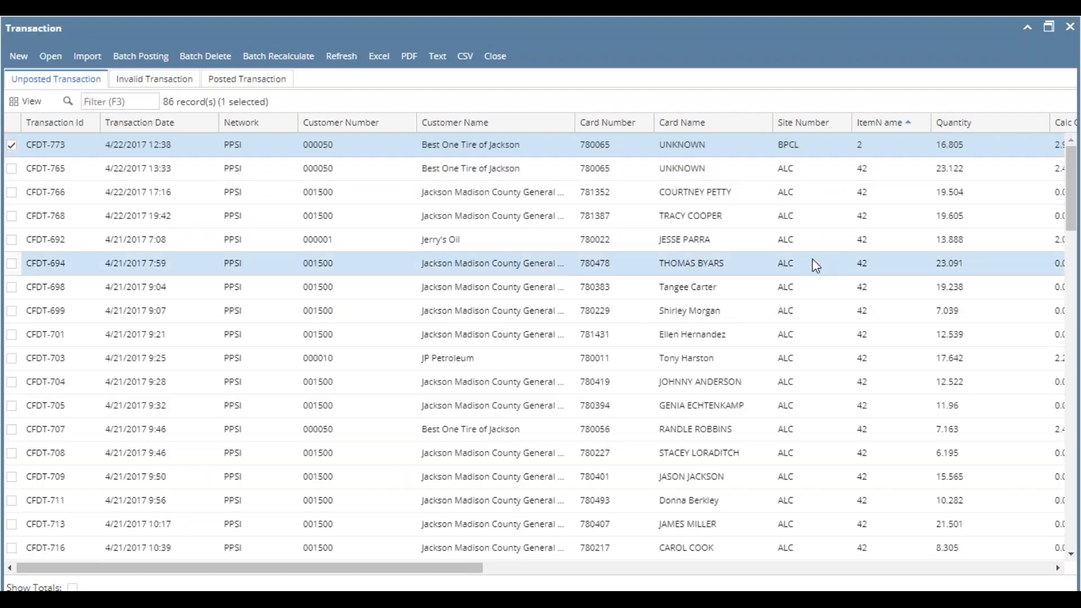
{"action": "scroll", "coordinate": [816, 266], "scroll_direction": "down", "scroll_amount": 10}
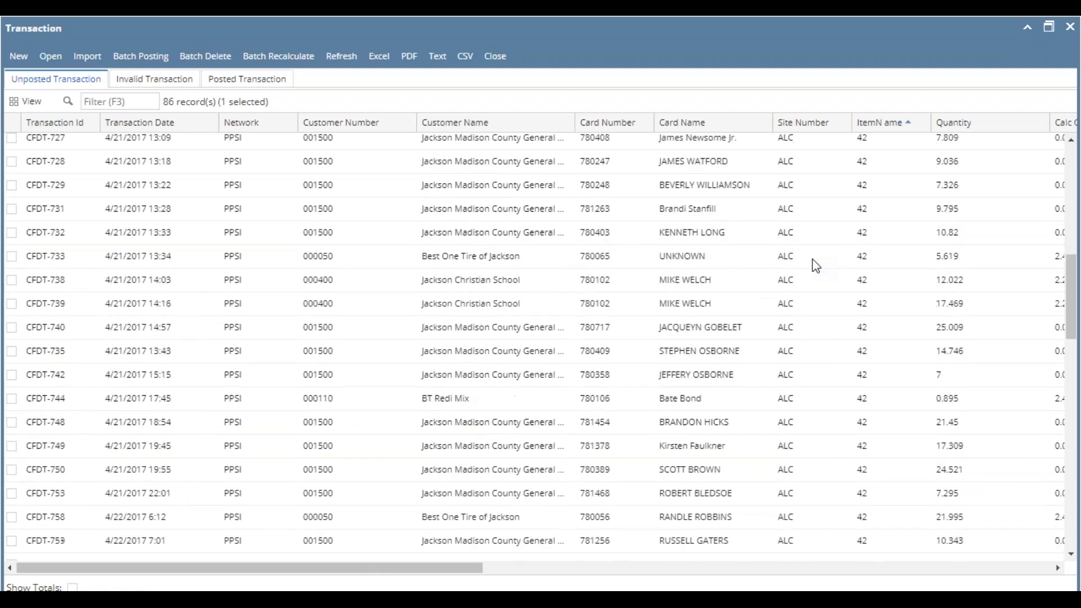
{"action": "scroll", "coordinate": [819, 293], "scroll_direction": "down", "scroll_amount": 2}
{"action": "scroll", "coordinate": [827, 335], "scroll_direction": "down", "scroll_amount": 7}
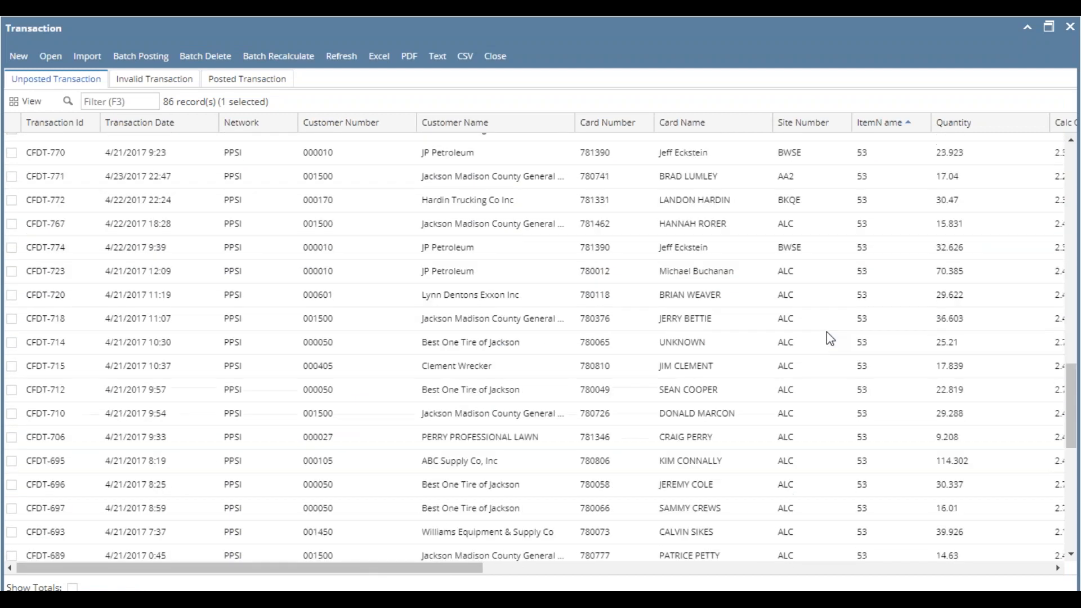
{"action": "scroll", "coordinate": [827, 333], "scroll_direction": "up", "scroll_amount": 1}
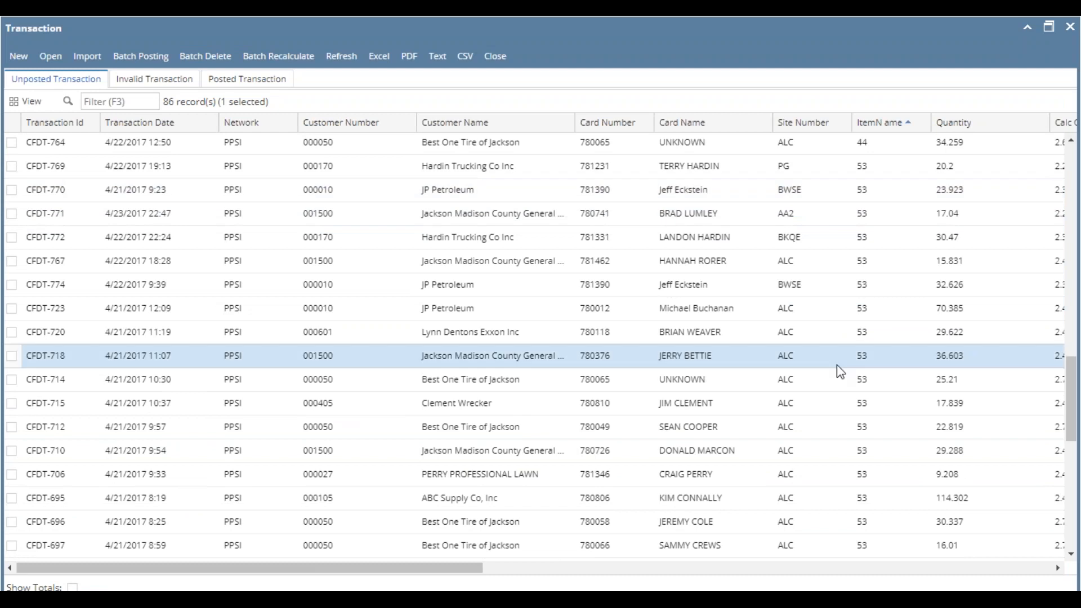
{"action": "scroll", "coordinate": [840, 372], "scroll_direction": "down", "scroll_amount": 6}
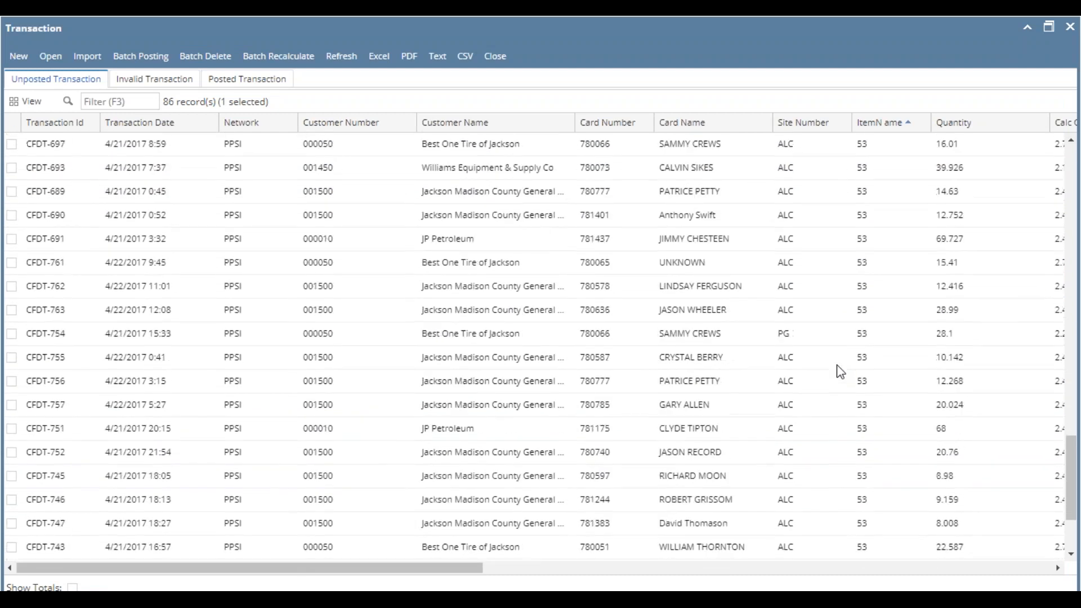
{"action": "scroll", "coordinate": [841, 372], "scroll_direction": "down", "scroll_amount": 2}
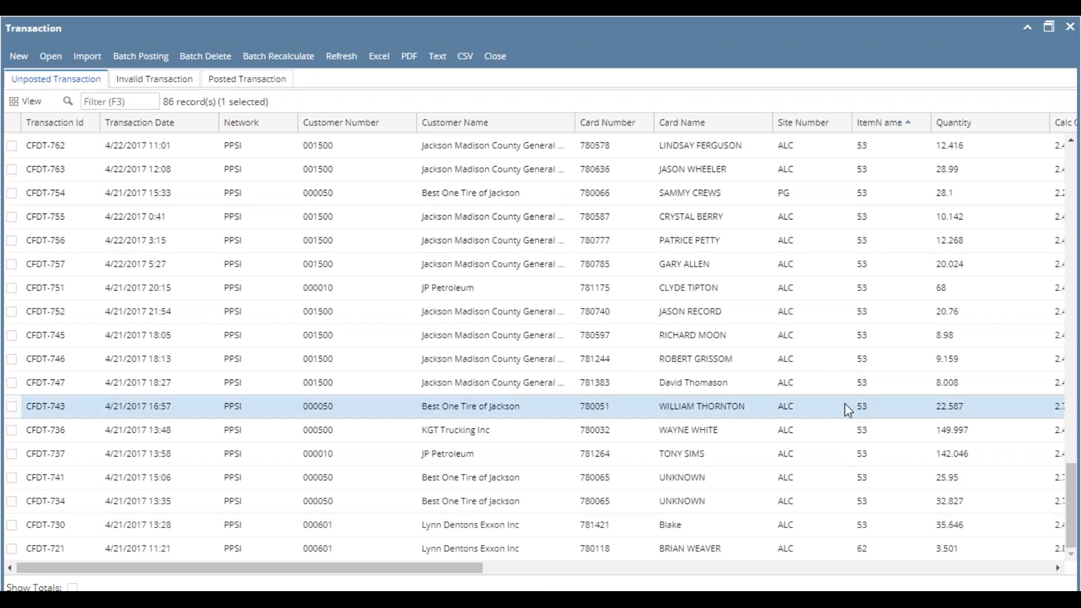
{"action": "scroll", "coordinate": [845, 403], "scroll_direction": "up", "scroll_amount": 10}
{"action": "scroll", "coordinate": [848, 411], "scroll_direction": "up", "scroll_amount": 1}
{"action": "left_click", "coordinate": [849, 410]}
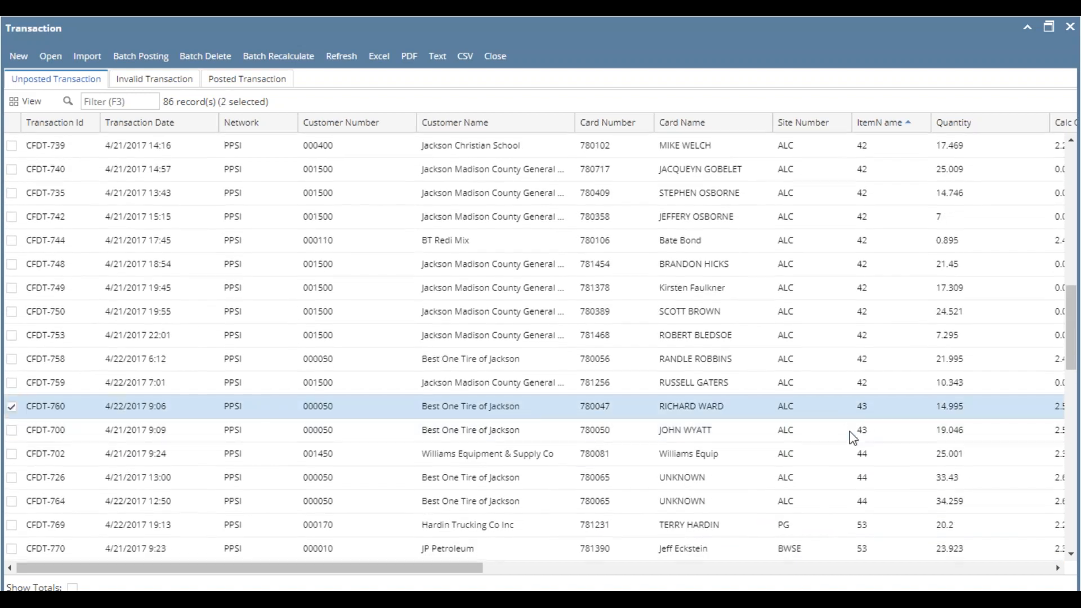
{"action": "left_click", "coordinate": [852, 455]}
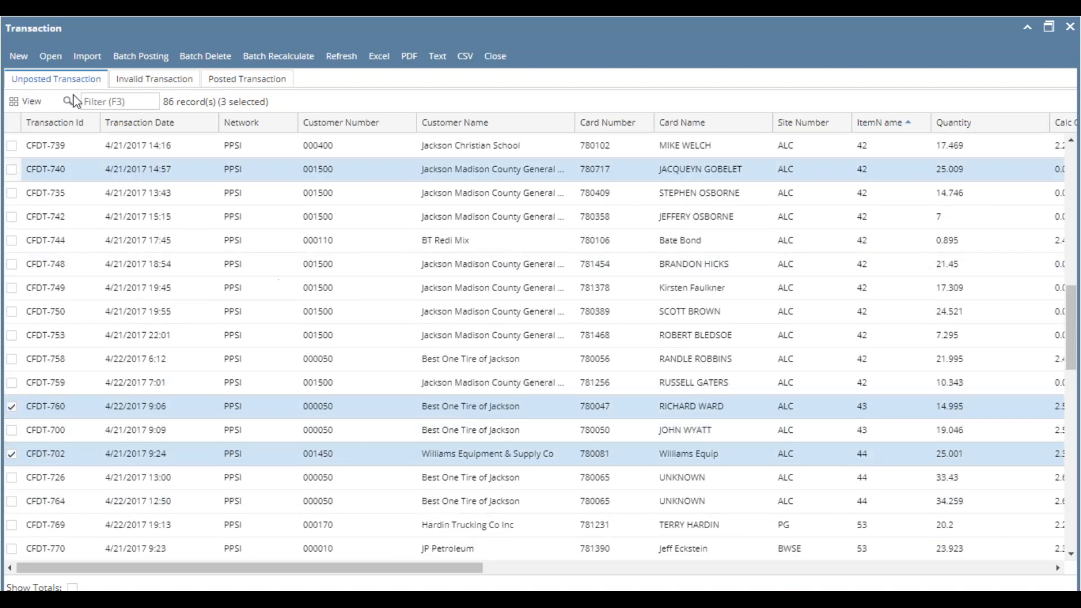
{"action": "left_click", "coordinate": [50, 56]}
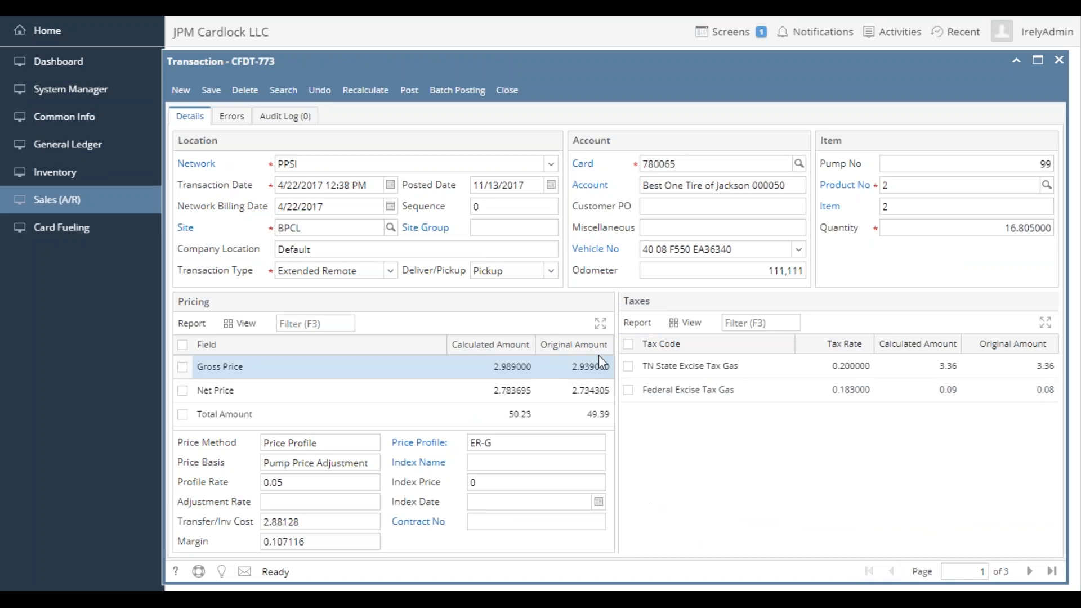
- Go to the item 43 transaction among the opened records, check its site item's description, and close the item record
{"action": "left_click", "coordinate": [1029, 571]}
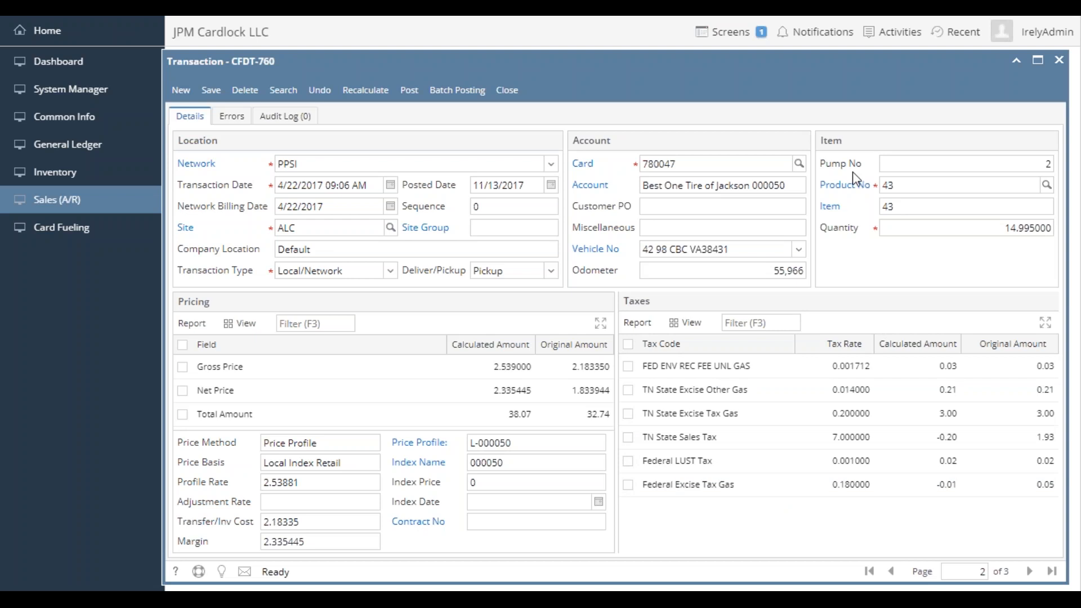
{"action": "left_click", "coordinate": [856, 193]}
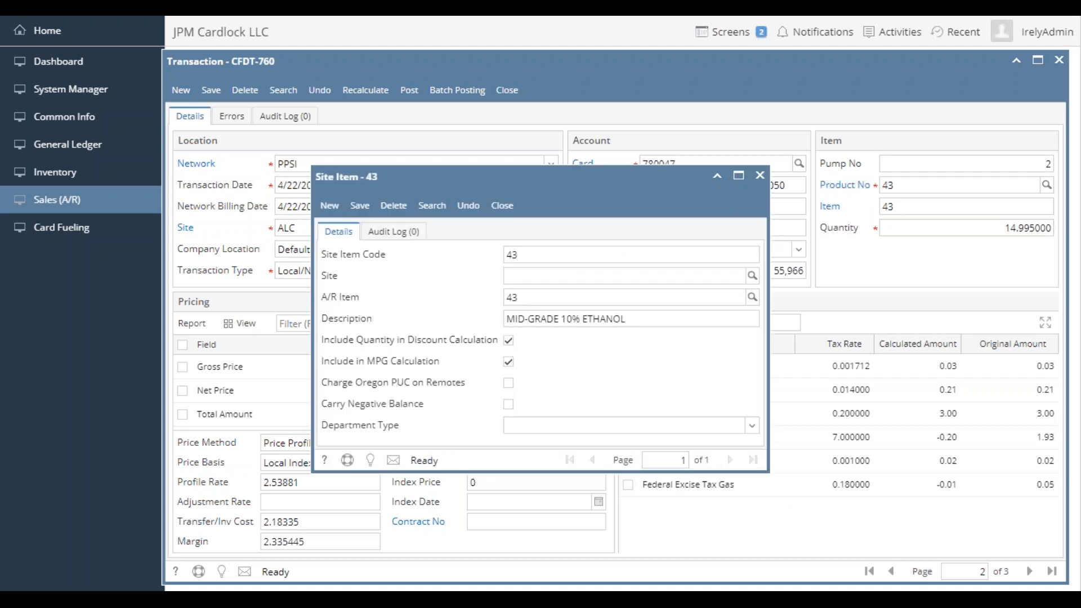
{"action": "left_click", "coordinate": [502, 205]}
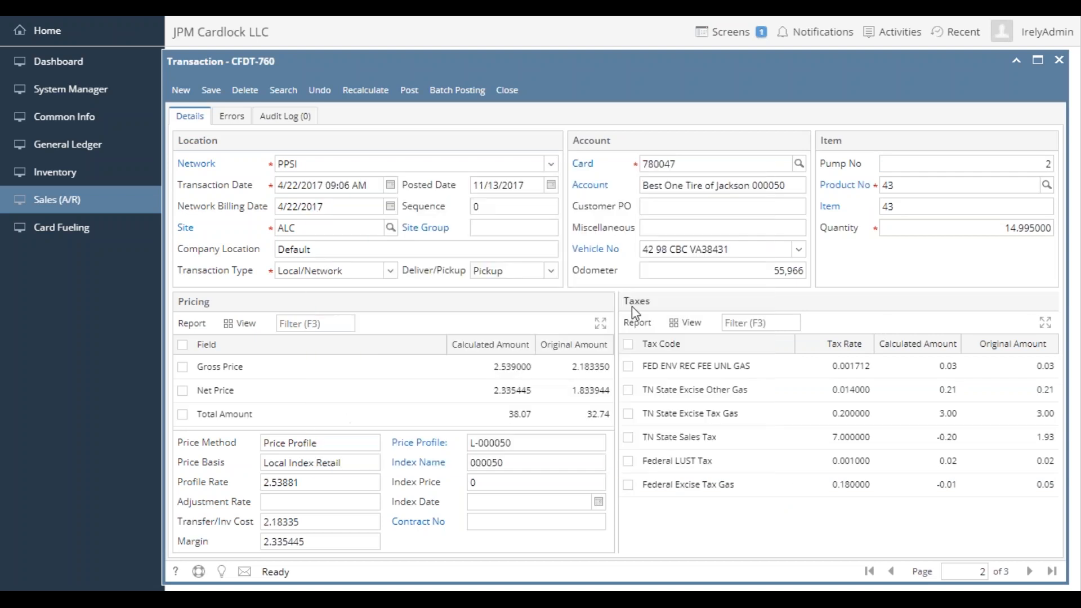
- Go to the item 44 transaction, check its site item's description, and close both the item record and the transaction
{"action": "left_click", "coordinate": [1029, 572]}
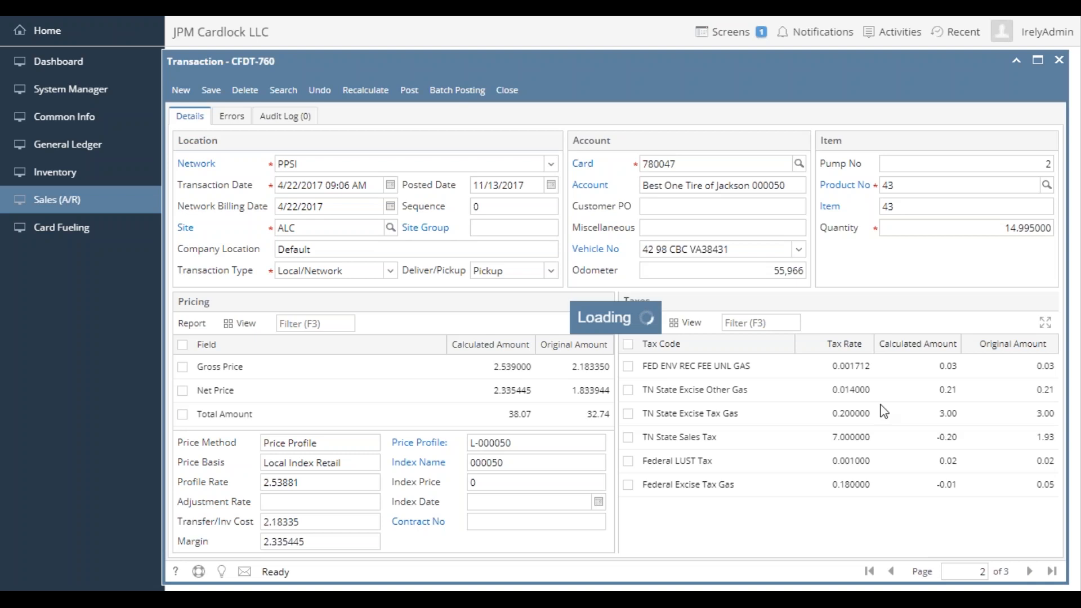
{"action": "left_click", "coordinate": [854, 190]}
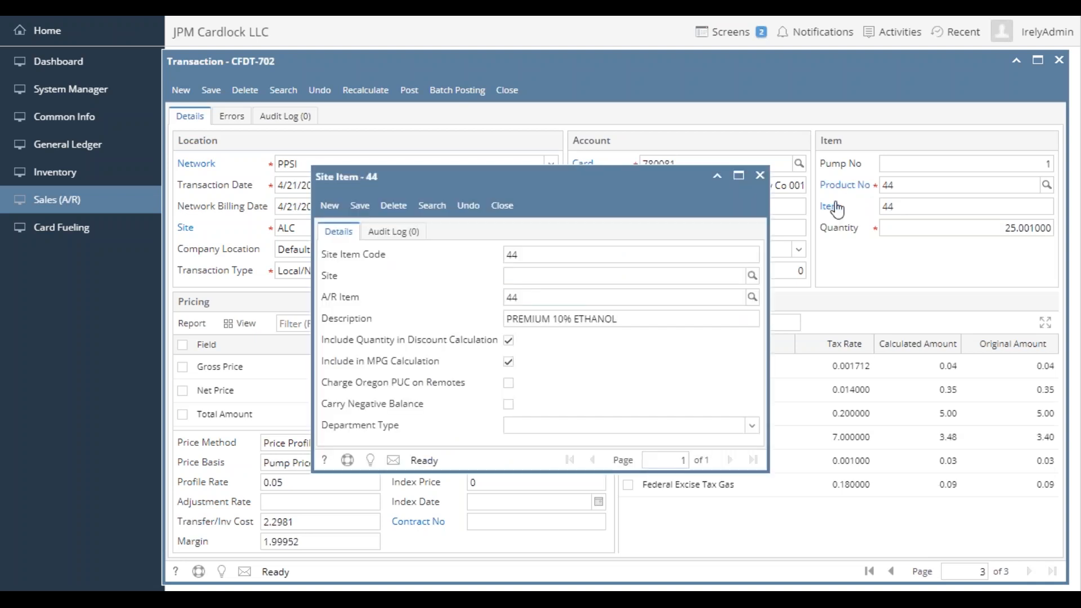
{"action": "left_click", "coordinate": [502, 205]}
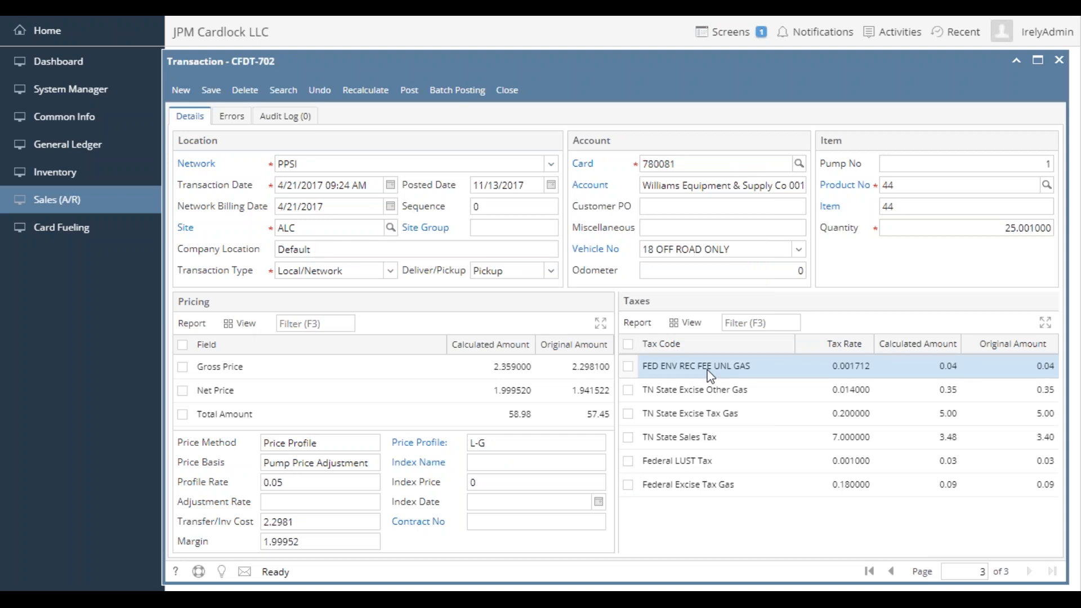
{"action": "left_click", "coordinate": [513, 96]}
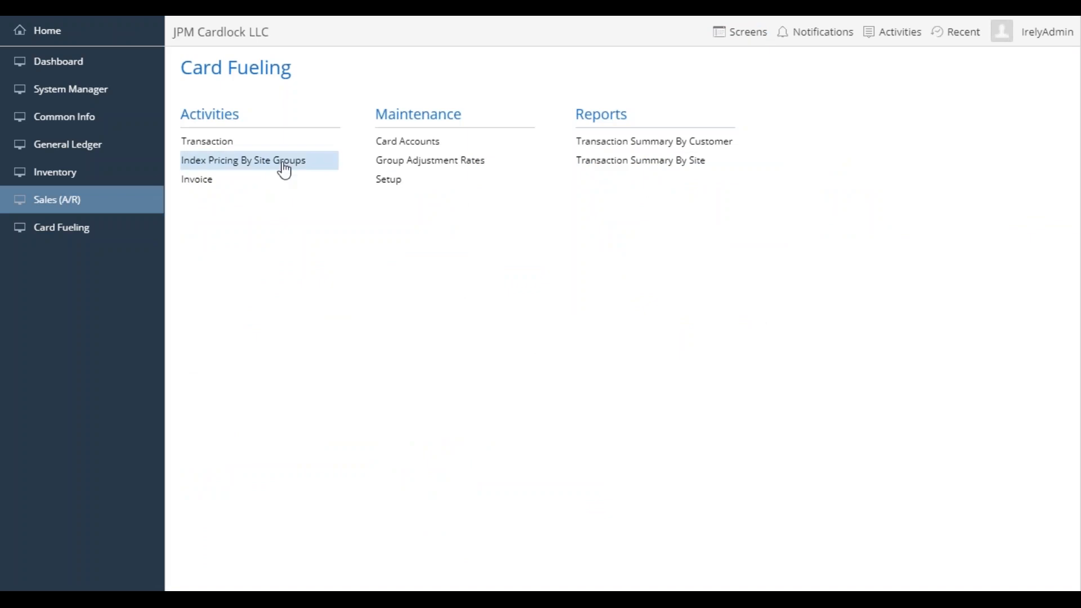
- Reopen the transaction list, open Batch Posting for Card Fueling, select all its transactions, and close it without posting
{"action": "left_click", "coordinate": [207, 143]}
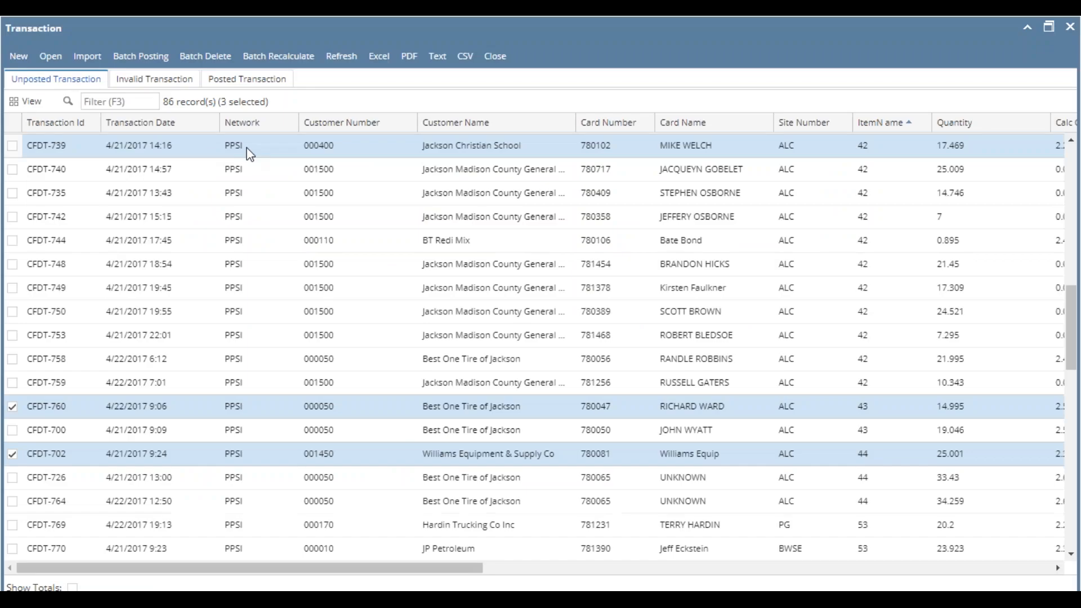
{"action": "left_click", "coordinate": [143, 60]}
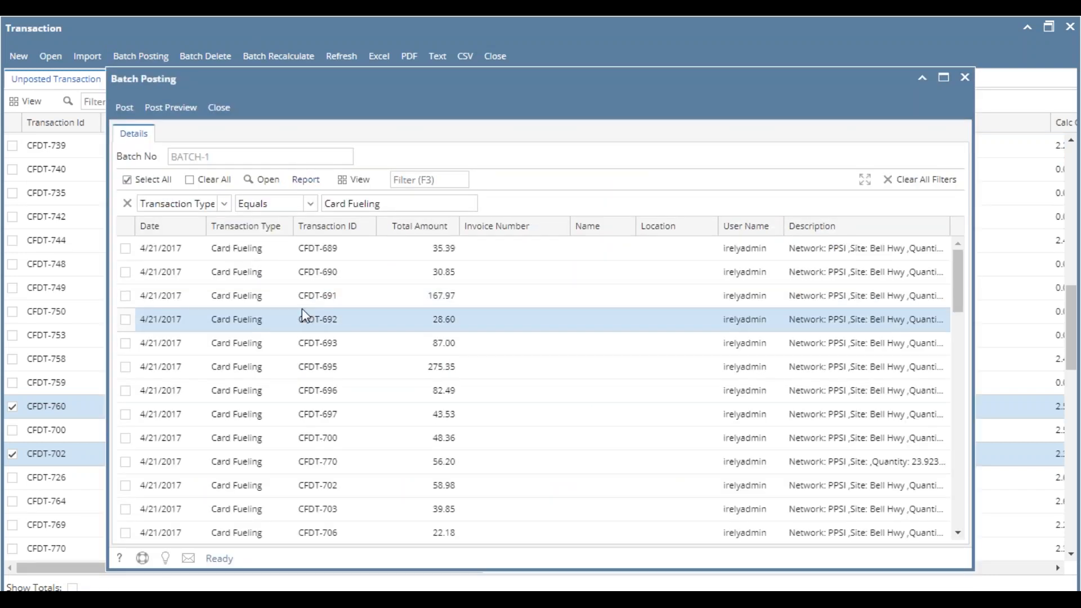
{"action": "left_click", "coordinate": [155, 185]}
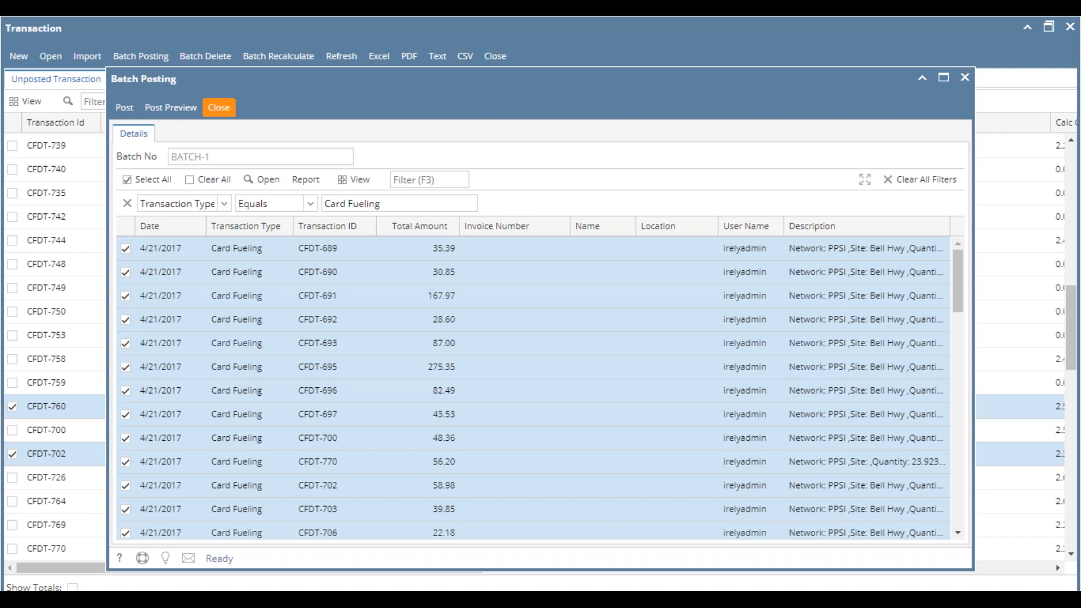
{"action": "left_click", "coordinate": [218, 107]}
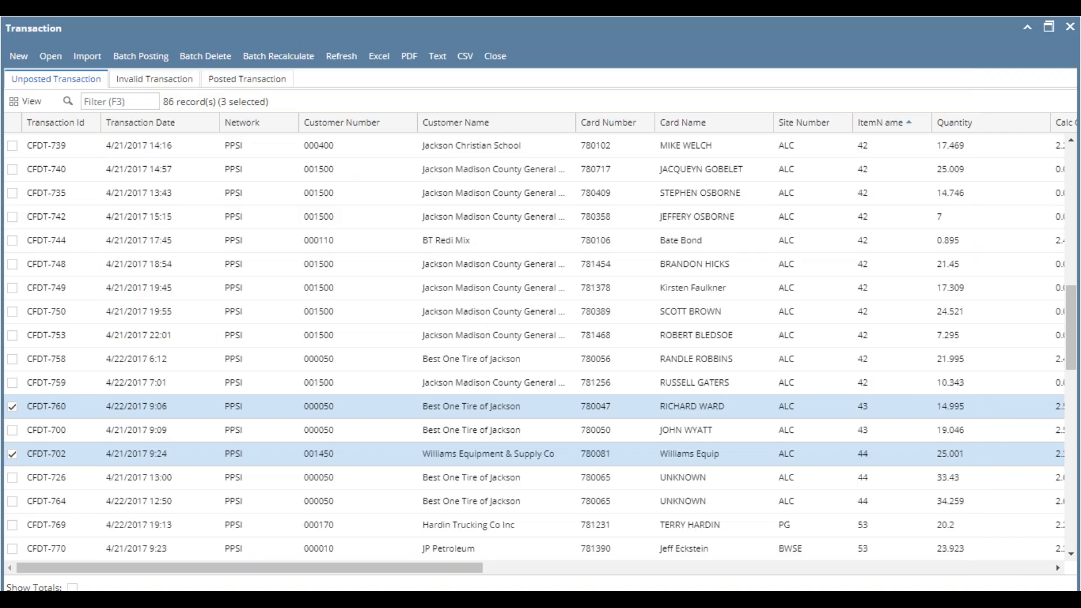
- Remove the item 43 and item 44 transactions from the selection in the unposted list
{"action": "left_click", "coordinate": [382, 406]}
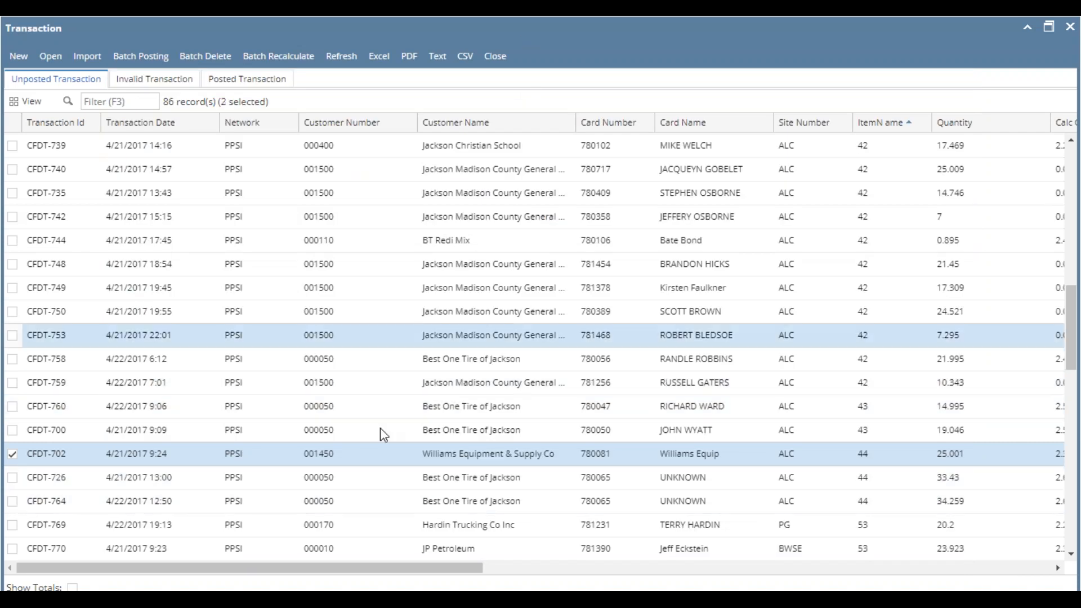
{"action": "left_click", "coordinate": [376, 456]}
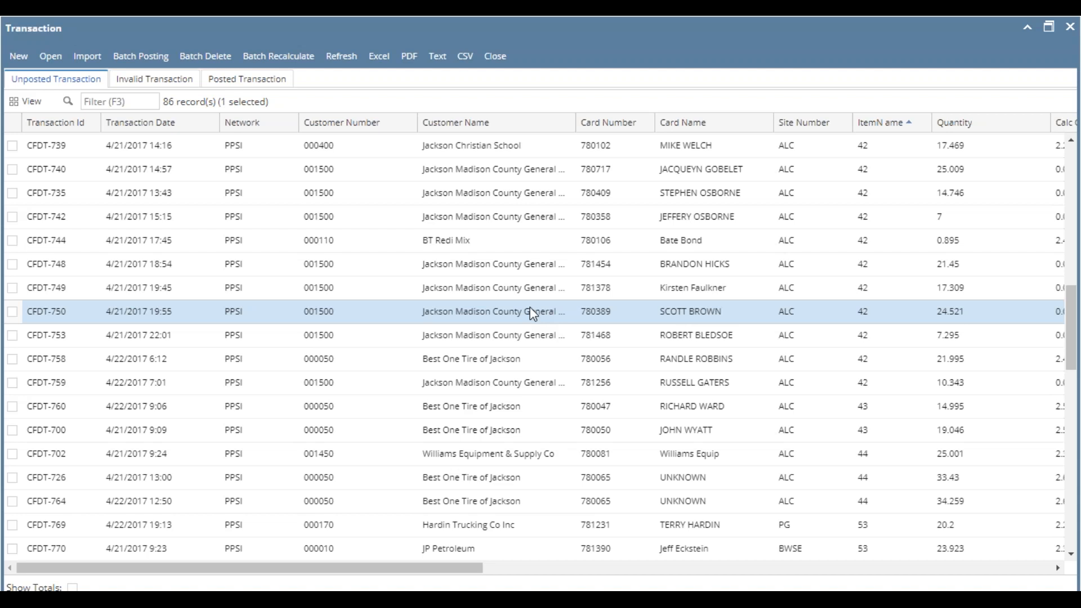
{"action": "left_click", "coordinate": [735, 216]}
{"action": "left_click", "coordinate": [896, 257]}
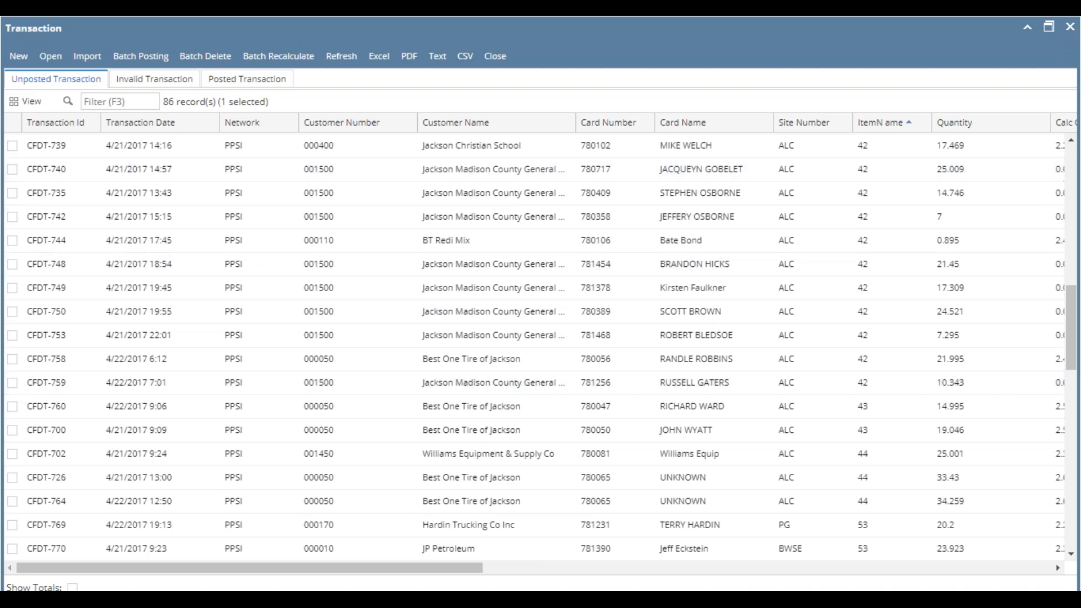
{"action": "key", "text": "alt+Tab"}
{"action": "key", "text": "alt+Tab"}
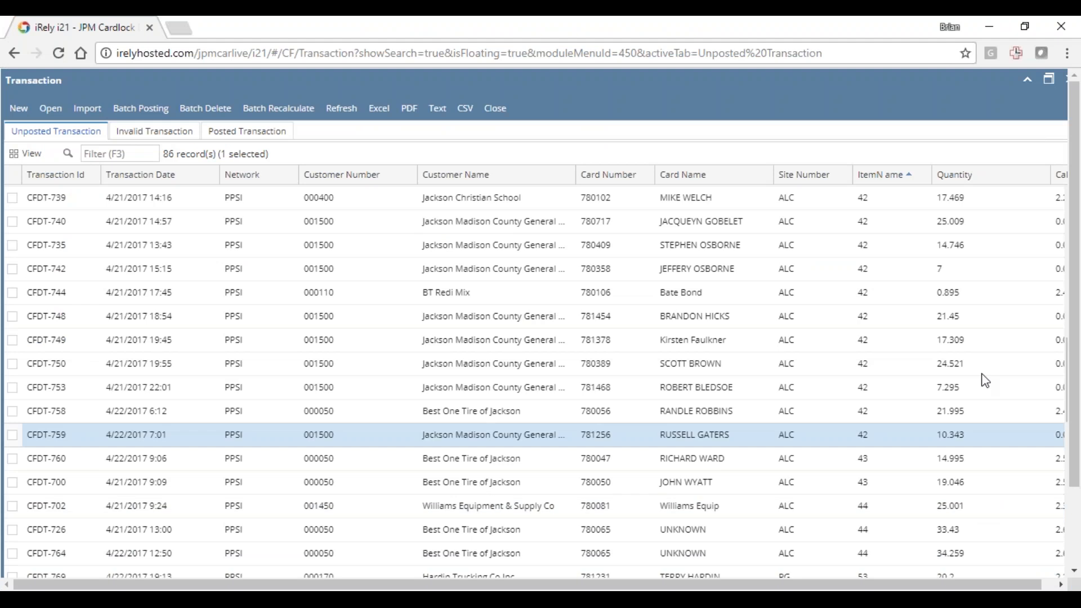